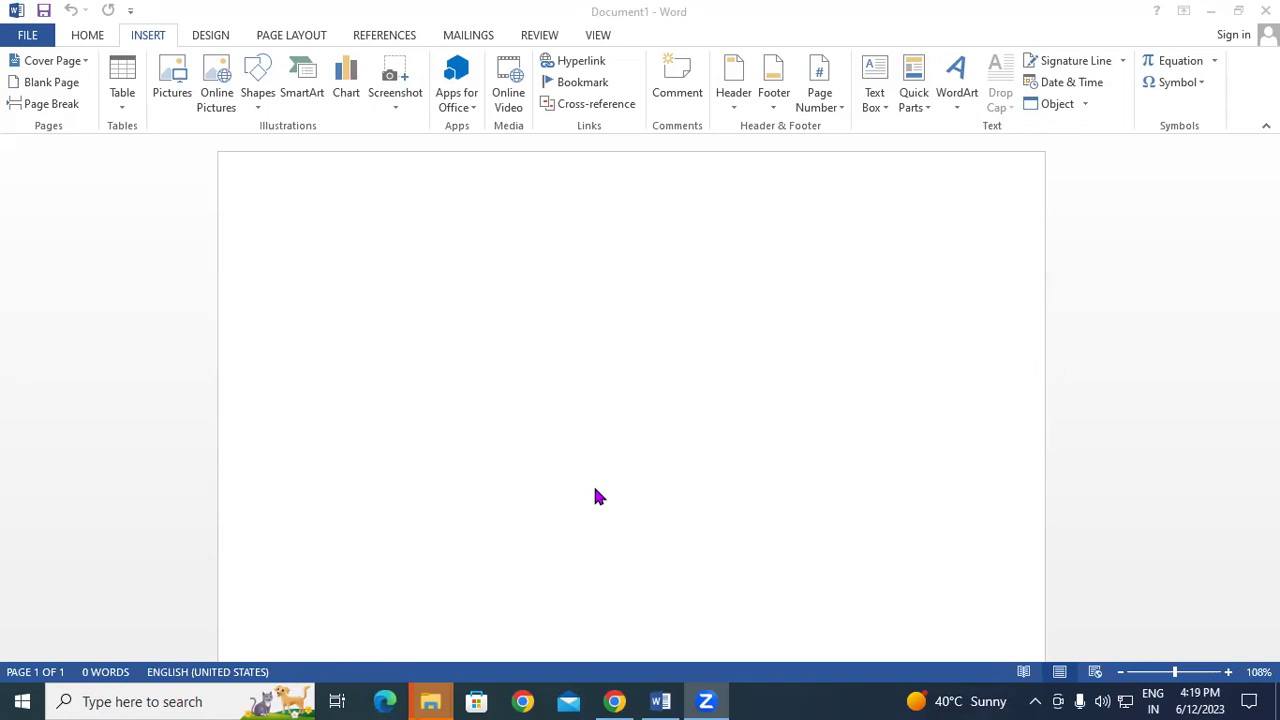
- Cover the empty Word window with a blank white whiteboard using the Ctrl+2, W hotkeys
key(ctrl+2)
key(w)
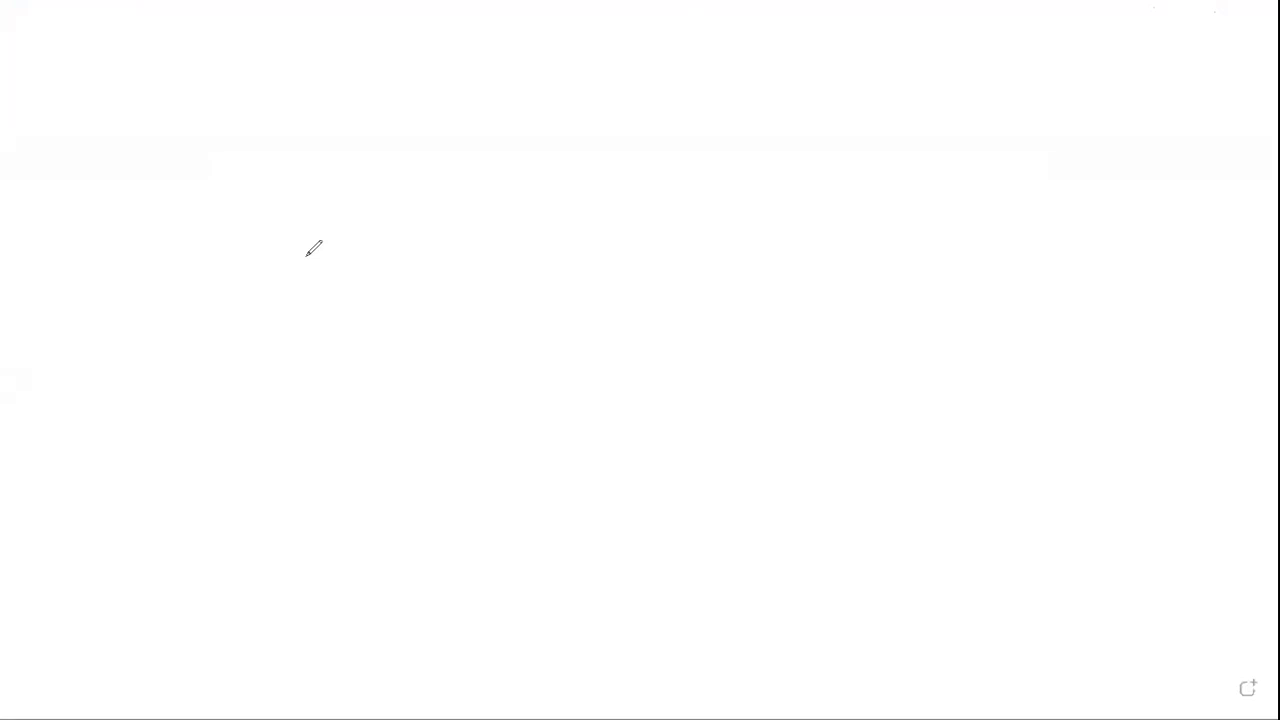
- Handwrite 'Links' and 'Group' in blue, underline both words, and circle 'Links'
mouse_move(283, 253)
mouse_down()
mouse_move(283, 289)
mouse_move(316, 293)
mouse_move(353, 246)
mouse_move(374, 252)
mouse_move(390, 282)
mouse_up()
click(313, 246)
drag(298, 308, 386, 305)
mouse_move(437, 241)
mouse_down()
mouse_move(431, 268)
mouse_move(488, 248)
mouse_move(512, 262)
mouse_move(522, 296)
mouse_up()
drag(522, 256, 538, 264)
drag(392, 306, 596, 313)
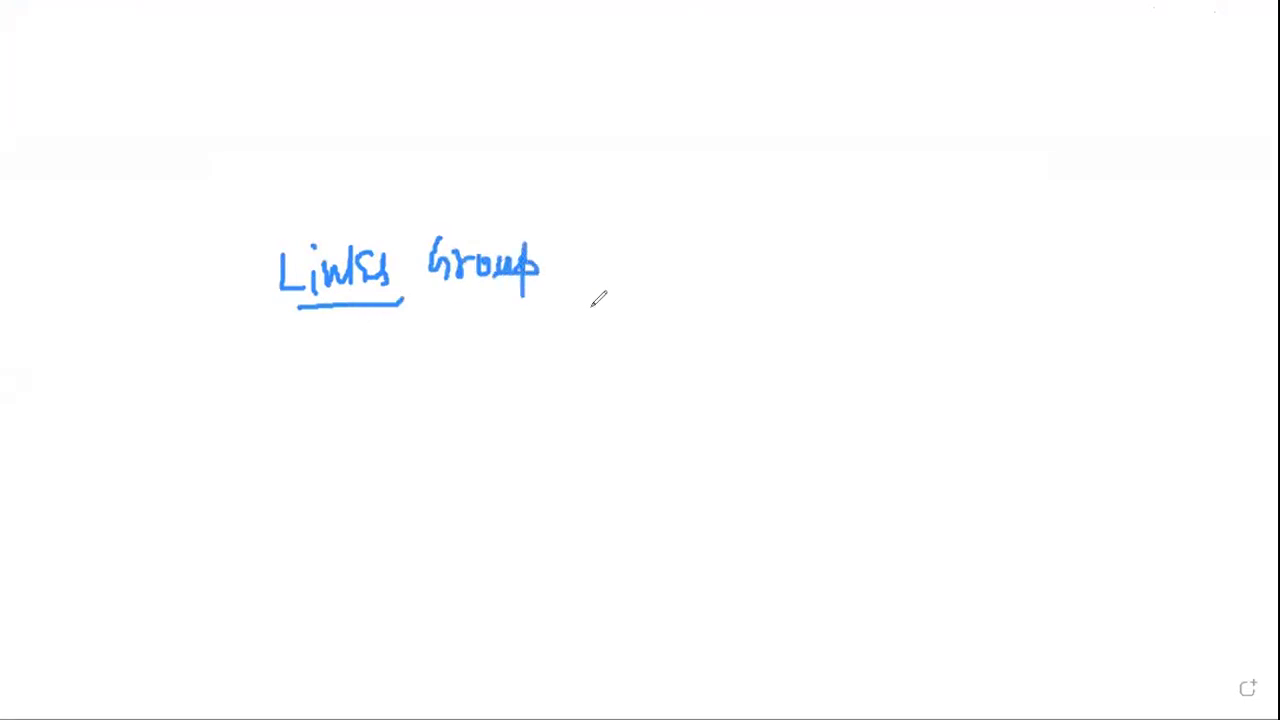
mouse_move(236, 256)
mouse_down()
mouse_move(270, 223)
mouse_move(394, 203)
mouse_move(423, 271)
mouse_move(314, 343)
mouse_move(194, 262)
mouse_move(235, 228)
mouse_move(284, 223)
mouse_up()
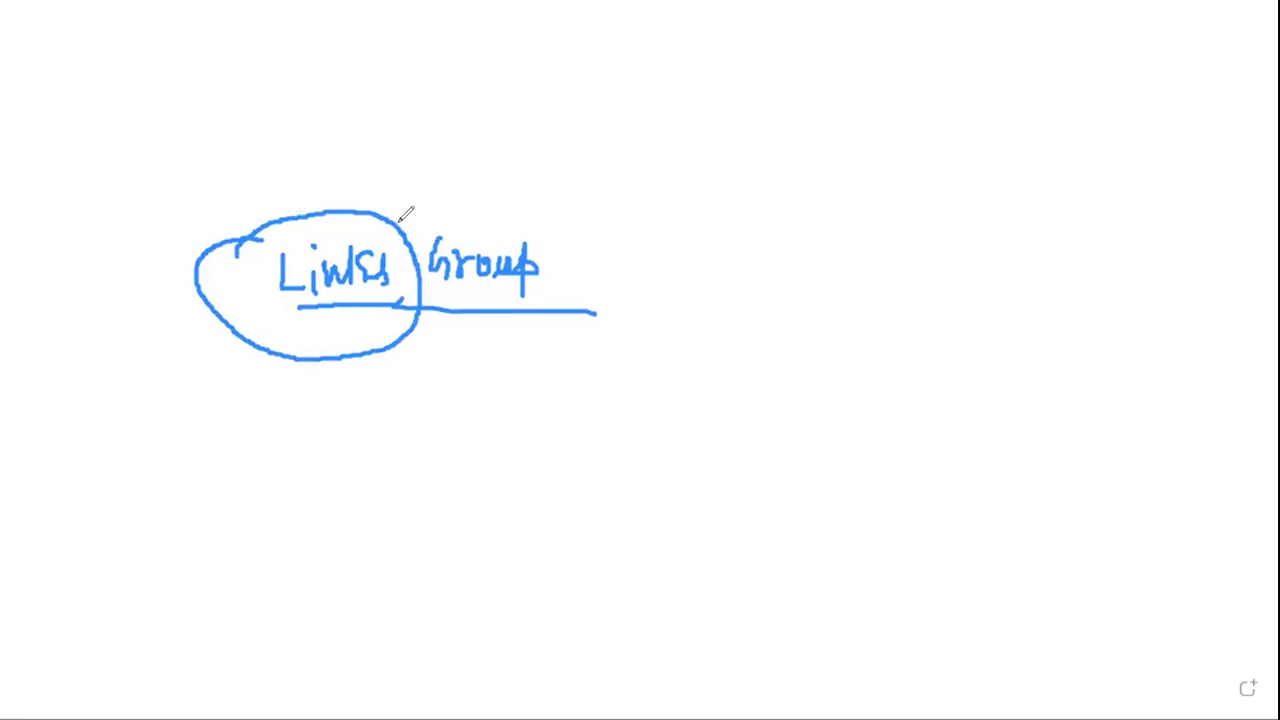
- Draw a wavy arrow from the circled 'Links' over 'Group' toward the right
mouse_move(403, 224)
mouse_down()
mouse_move(714, 227)
mouse_move(745, 243)
mouse_up()
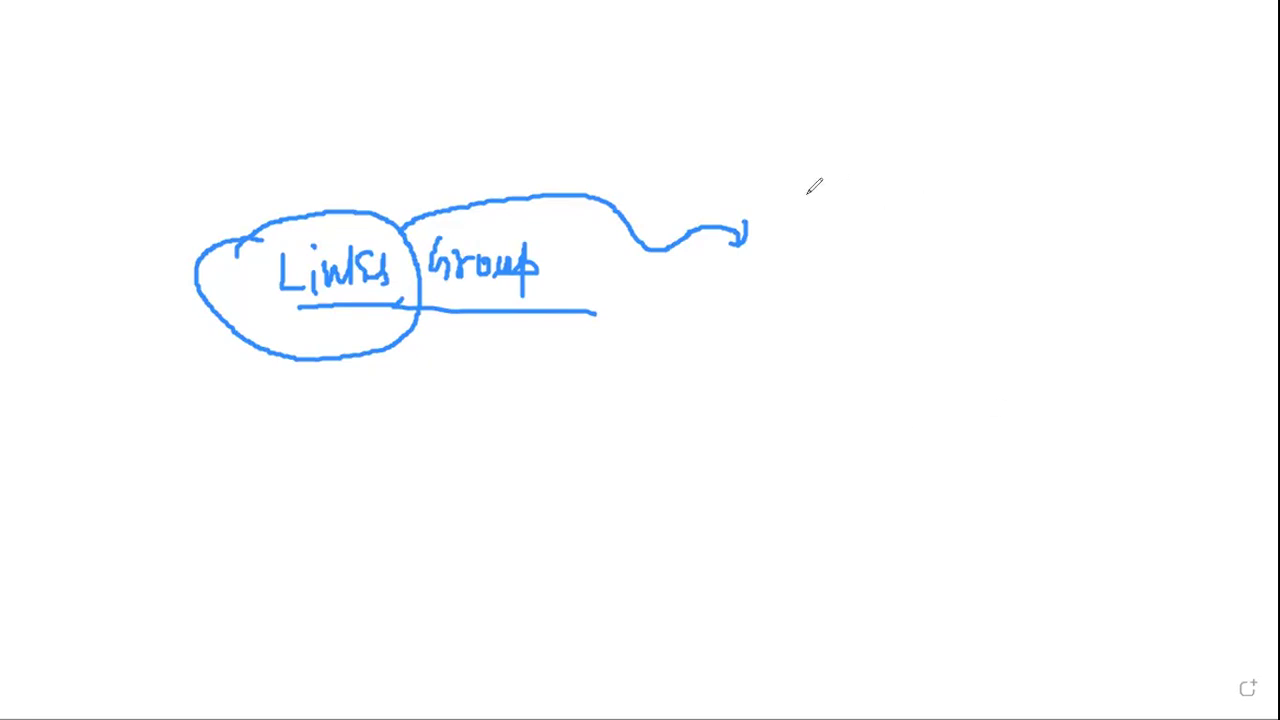
- Sketch a small page, write and underline 'Memory', and add the chain D → sig → c·m
drag(834, 170, 836, 246)
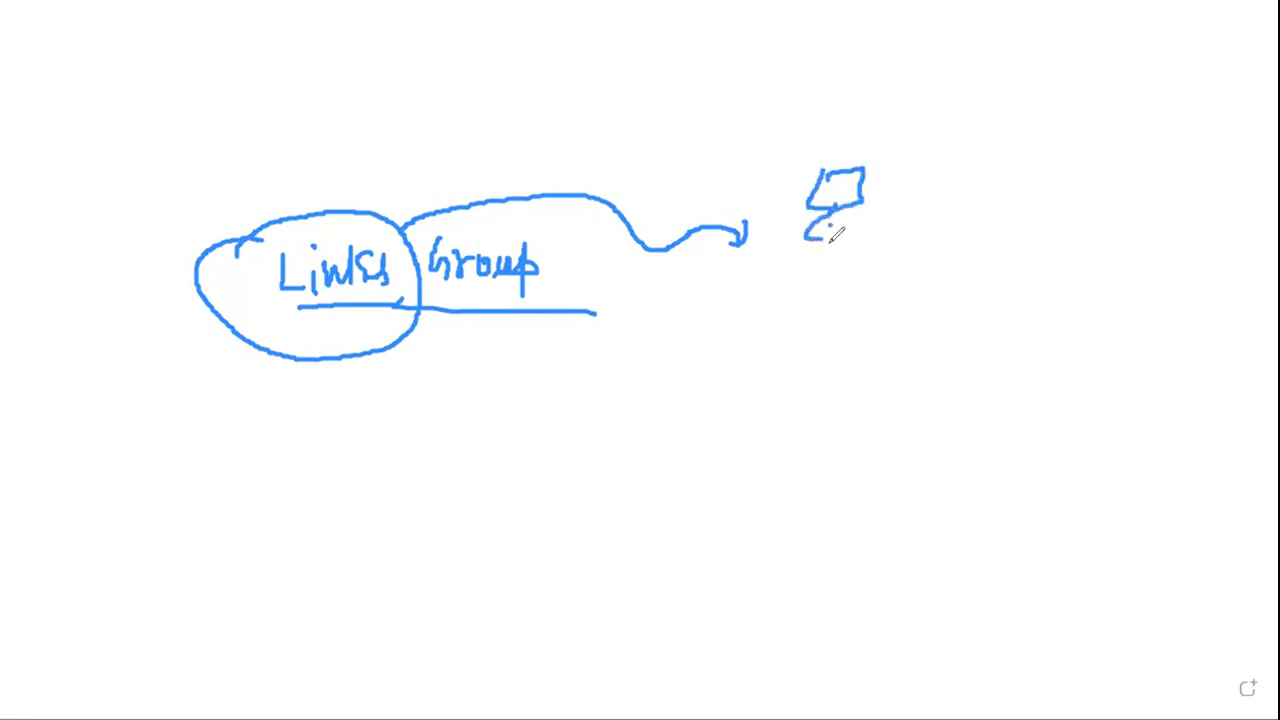
mouse_move(866, 197)
mouse_down()
mouse_move(1104, 208)
mouse_move(1104, 258)
mouse_up()
drag(905, 245, 1070, 268)
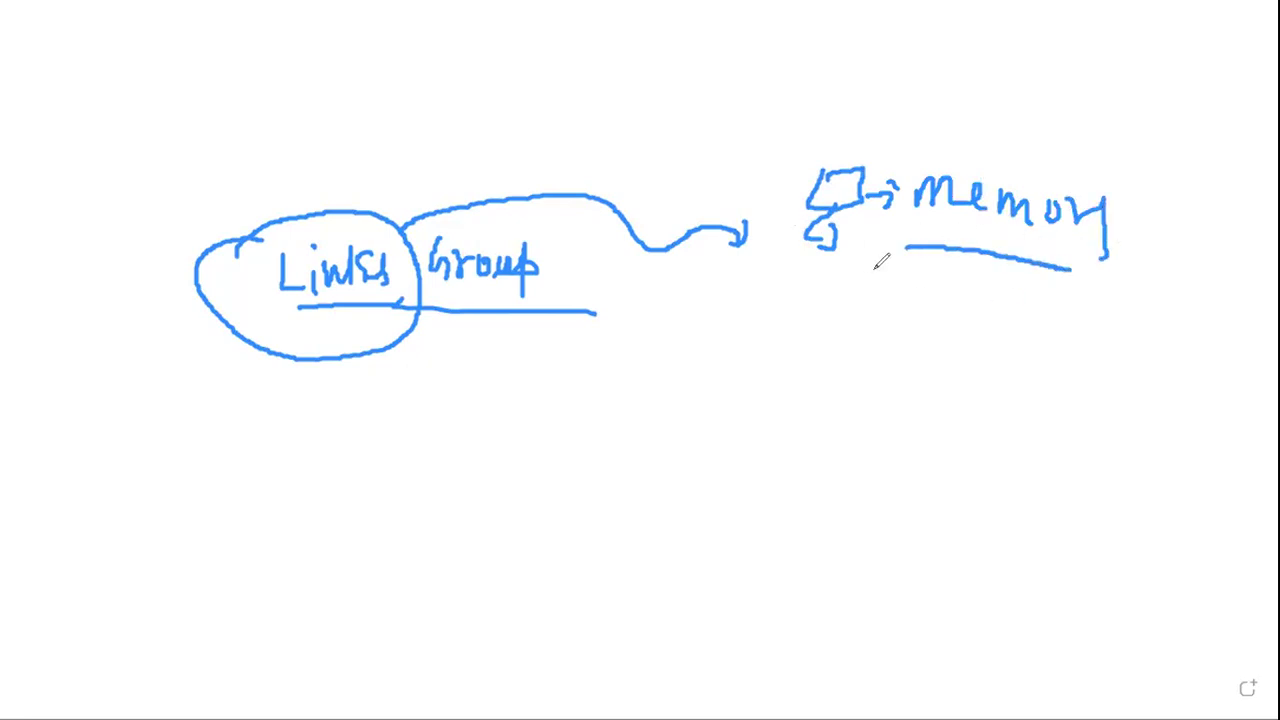
mouse_move(908, 288)
mouse_down()
mouse_move(907, 314)
mouse_move(970, 306)
mouse_move(964, 316)
mouse_move(1030, 330)
mouse_move(1080, 325)
mouse_move(1072, 337)
mouse_up()
click(1050, 321)
mouse_move(1108, 320)
mouse_down()
mouse_move(1102, 333)
mouse_move(1164, 340)
mouse_up()
click(1120, 326)
drag(1090, 355, 1120, 356)
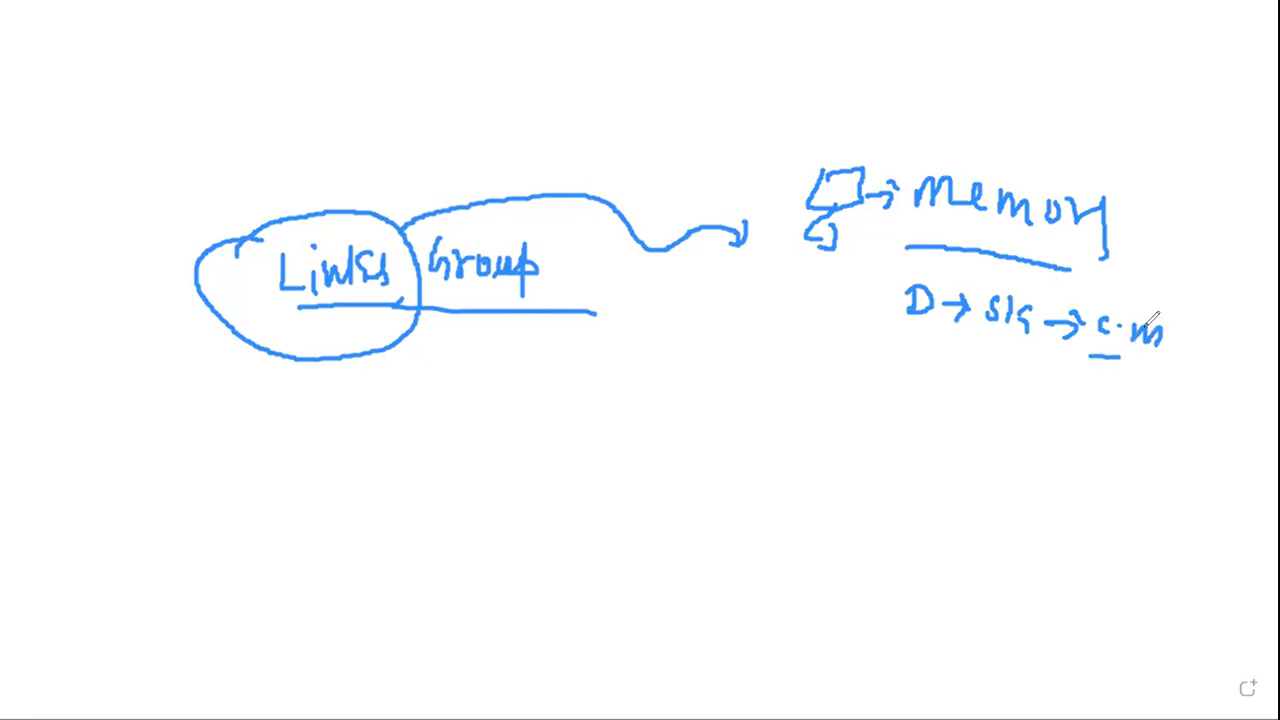
- Curve down to an underlined 'Page' and a circled M, circle c·m, and write underlined 'Open'
mouse_move(812, 204)
mouse_down()
mouse_move(762, 388)
mouse_move(814, 404)
mouse_move(856, 396)
mouse_move(858, 440)
mouse_up()
drag(758, 446, 872, 446)
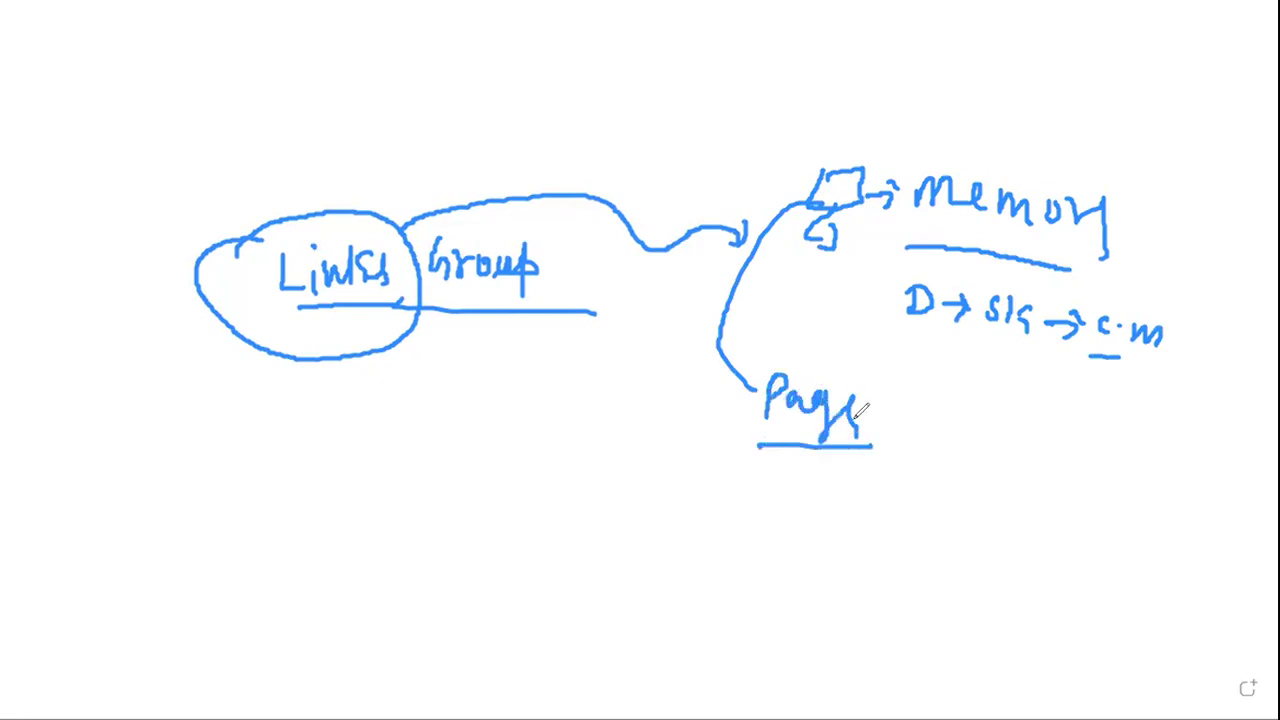
mouse_move(745, 410)
mouse_down()
mouse_move(577, 403)
mouse_move(596, 470)
mouse_move(613, 446)
mouse_move(636, 484)
mouse_up()
mouse_move(608, 440)
mouse_down()
mouse_move(654, 440)
mouse_move(606, 518)
mouse_up()
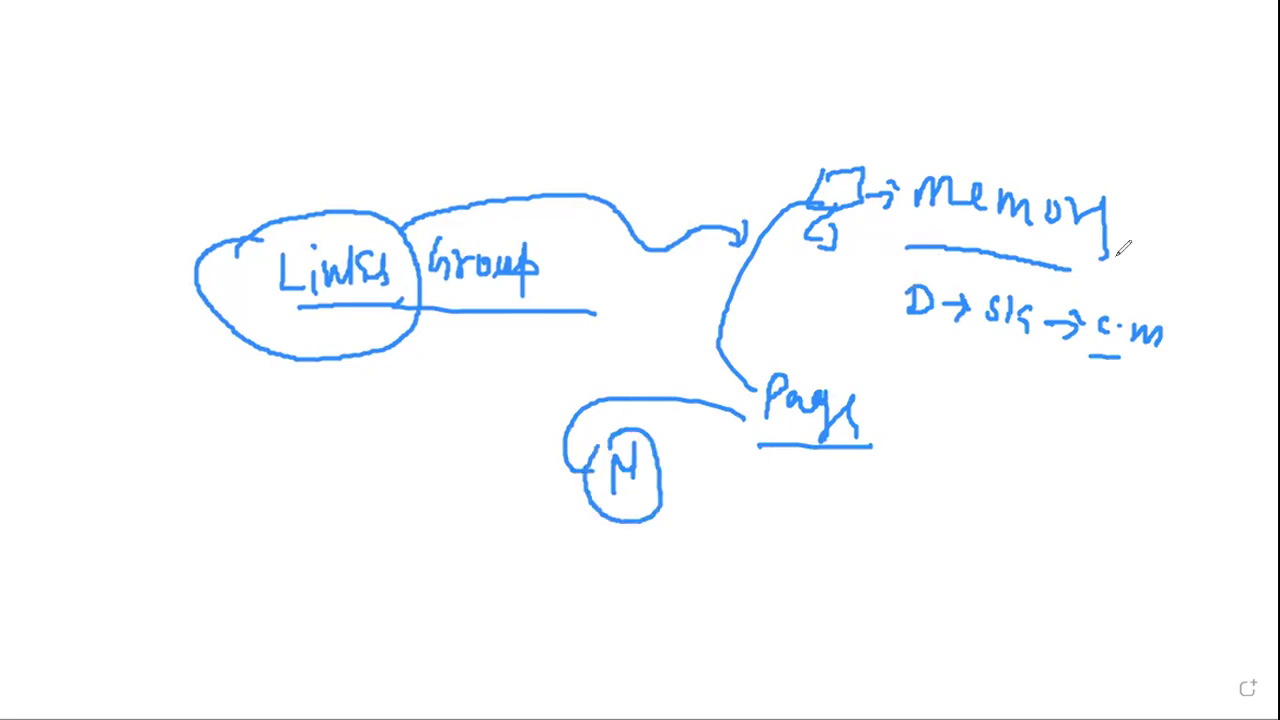
drag(1118, 348, 1108, 331)
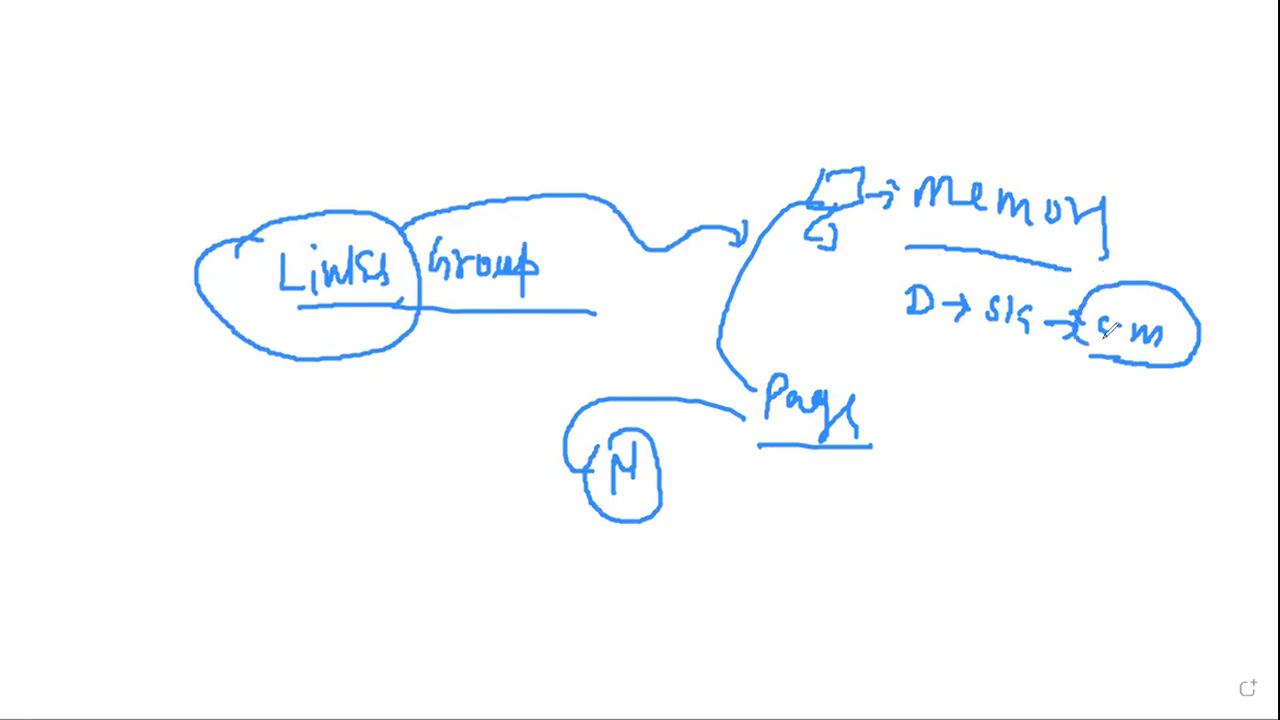
drag(662, 481, 685, 481)
drag(881, 326, 1035, 345)
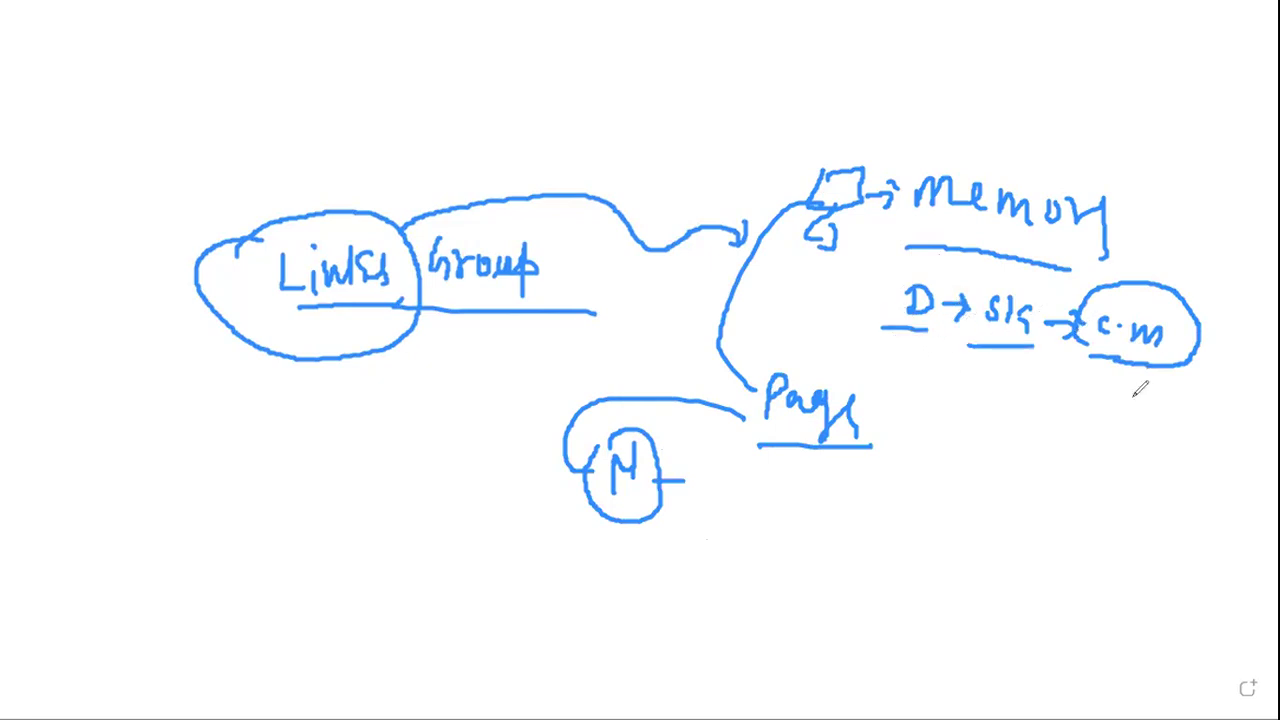
mouse_move(1112, 377)
mouse_down()
mouse_move(1080, 377)
mouse_move(1092, 428)
mouse_move(1124, 430)
mouse_move(1142, 450)
mouse_move(1169, 433)
mouse_move(1190, 462)
mouse_up()
drag(1088, 453, 1210, 495)
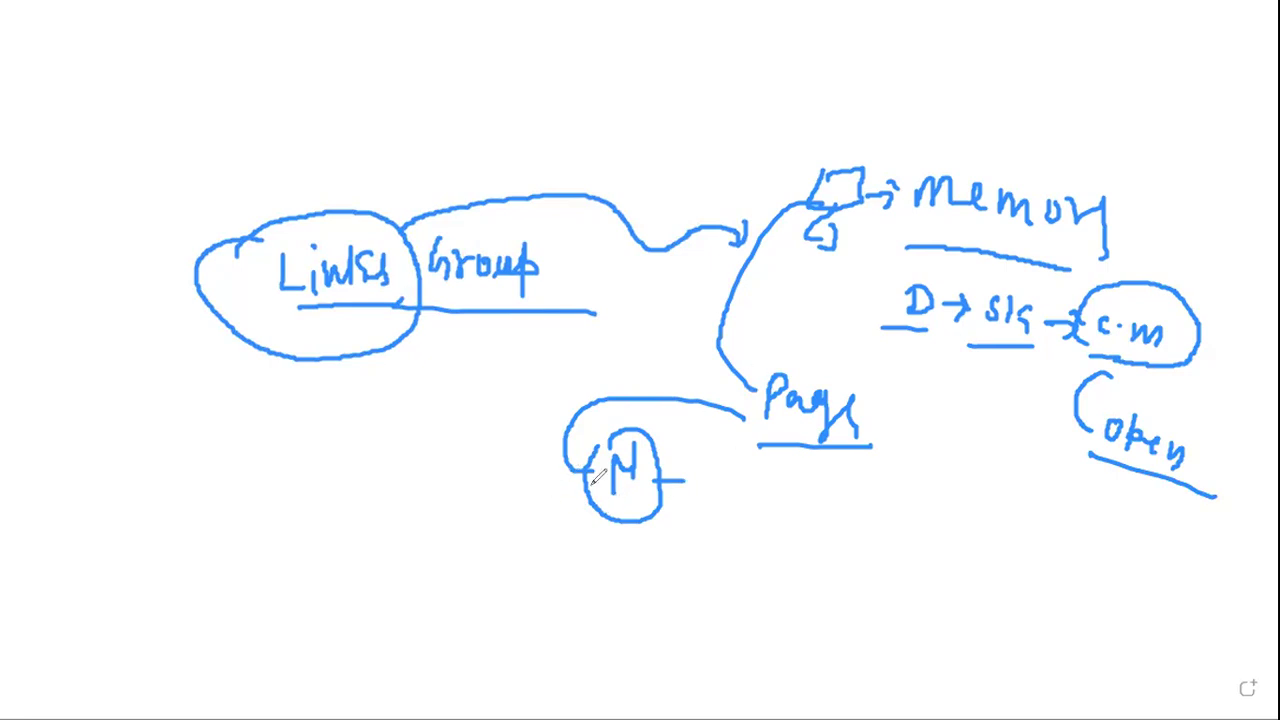
- Add a circled c labelled 'cells' and a T arrow before D
mouse_move(590, 496)
mouse_down()
mouse_move(572, 575)
mouse_move(598, 574)
mouse_move(630, 530)
mouse_move(568, 560)
mouse_move(800, 549)
mouse_move(978, 372)
mouse_move(972, 385)
mouse_move(1022, 372)
mouse_up()
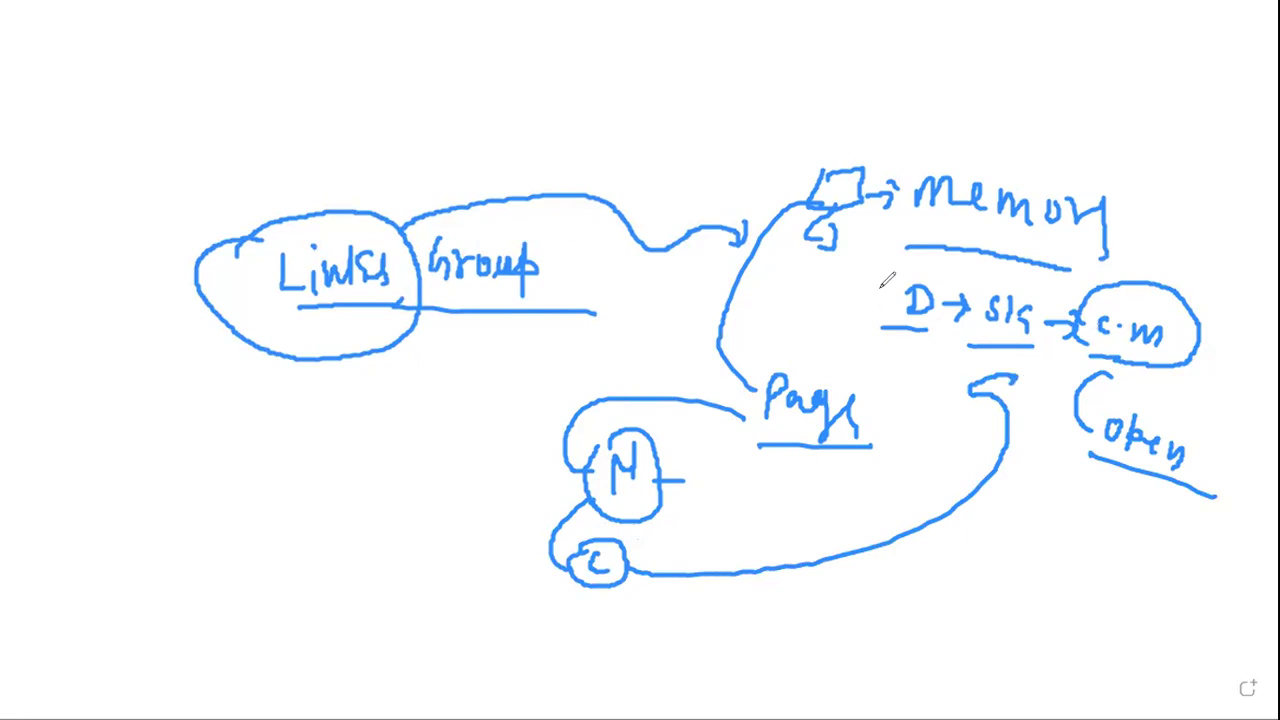
mouse_move(844, 297)
mouse_down()
mouse_move(844, 311)
mouse_move(855, 291)
mouse_move(895, 305)
mouse_up()
drag(886, 297, 886, 314)
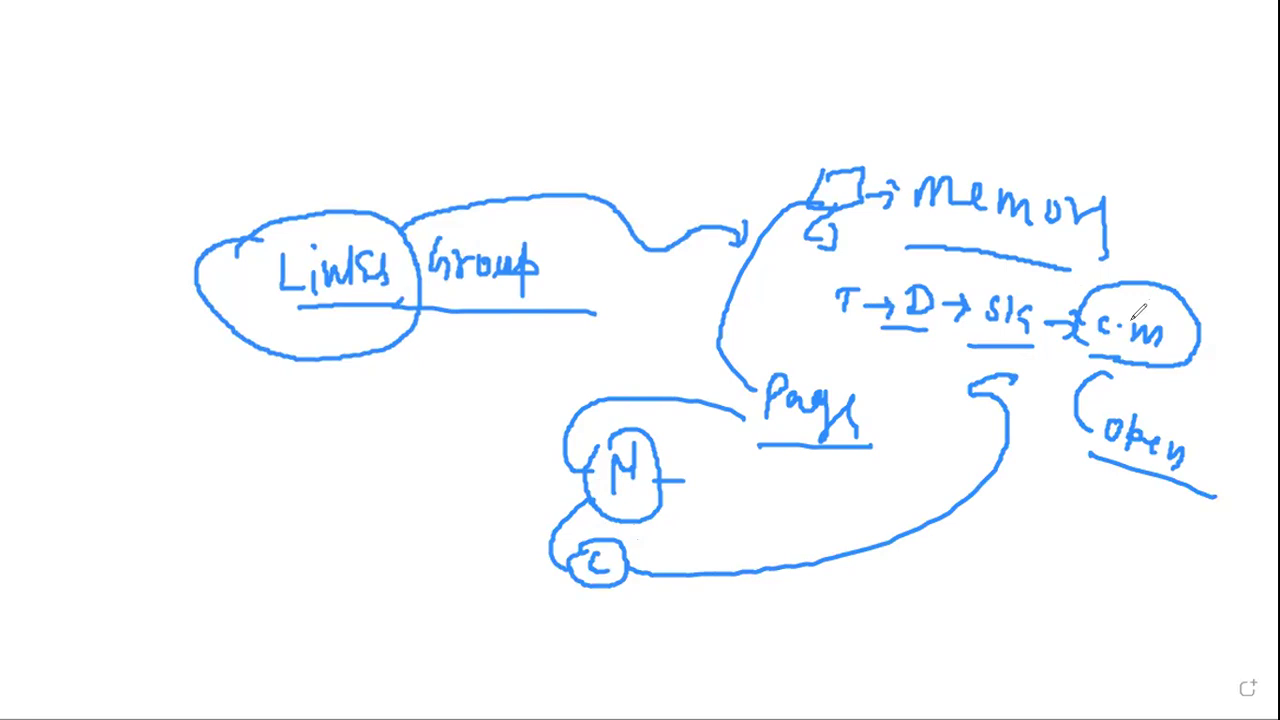
drag(628, 550, 786, 546)
drag(716, 568, 800, 550)
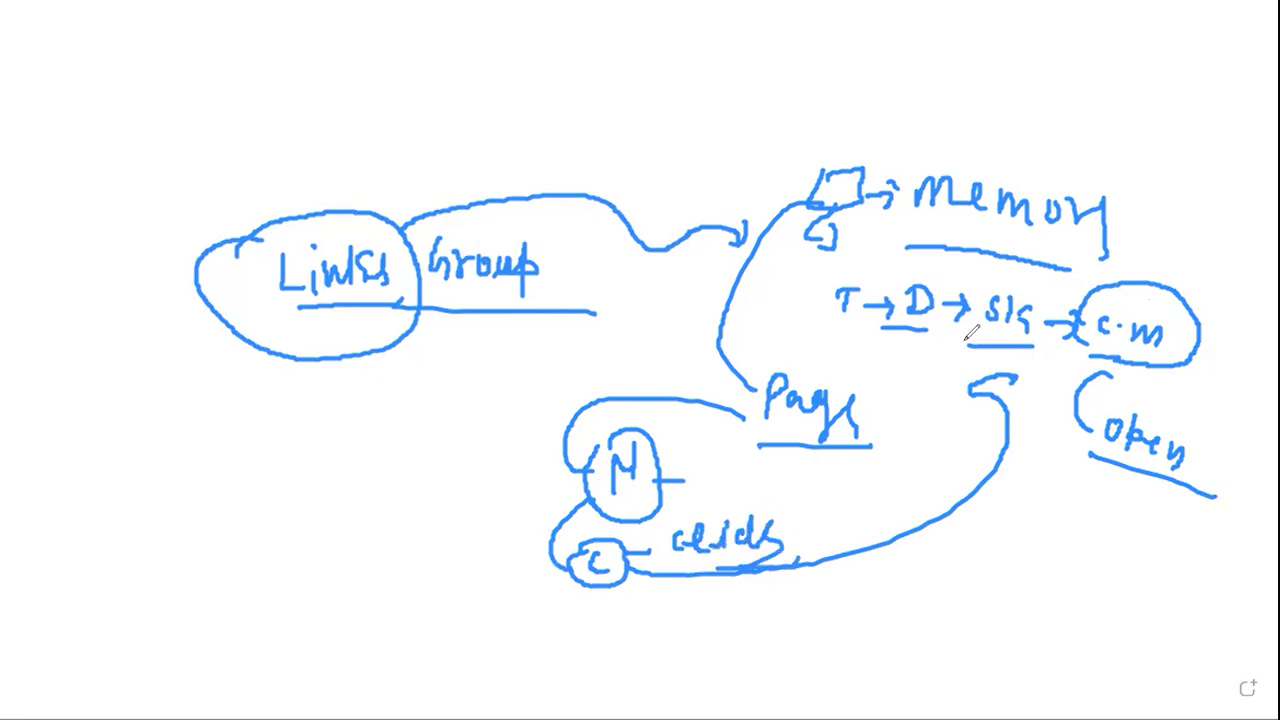
- Write underlined 'Hyperlinks' and 'ctrl' at the top right, and a circled 1 above the arrow
mouse_move(1053, 86)
mouse_down()
mouse_move(1052, 104)
mouse_move(1088, 136)
mouse_up()
mouse_move(1100, 78)
mouse_down()
mouse_move(1101, 132)
mouse_move(1118, 112)
mouse_move(1148, 126)
mouse_move(1214, 118)
mouse_move(1238, 140)
mouse_up()
drag(1050, 148, 1198, 158)
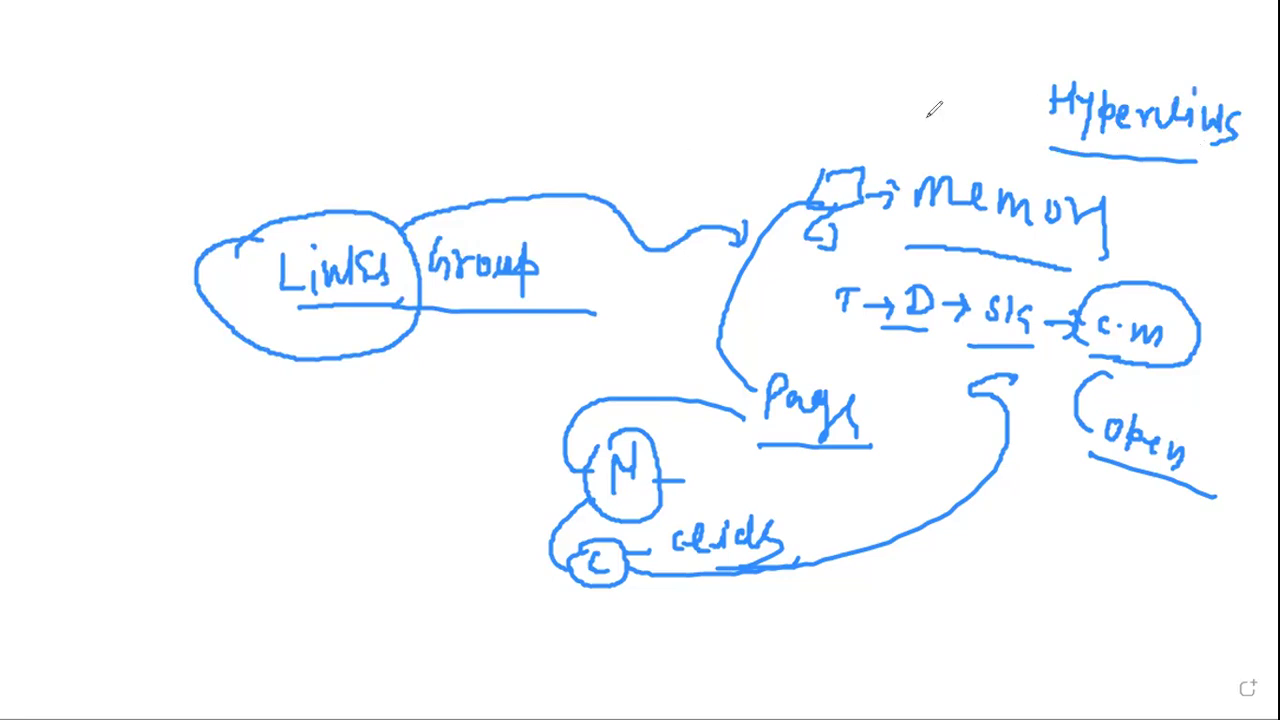
drag(912, 114, 910, 134)
mouse_move(922, 104)
mouse_down()
mouse_move(926, 136)
mouse_move(946, 122)
mouse_up()
mouse_move(952, 100)
mouse_down()
mouse_move(954, 136)
mouse_move(990, 120)
mouse_move(1004, 140)
mouse_up()
drag(904, 144, 1022, 152)
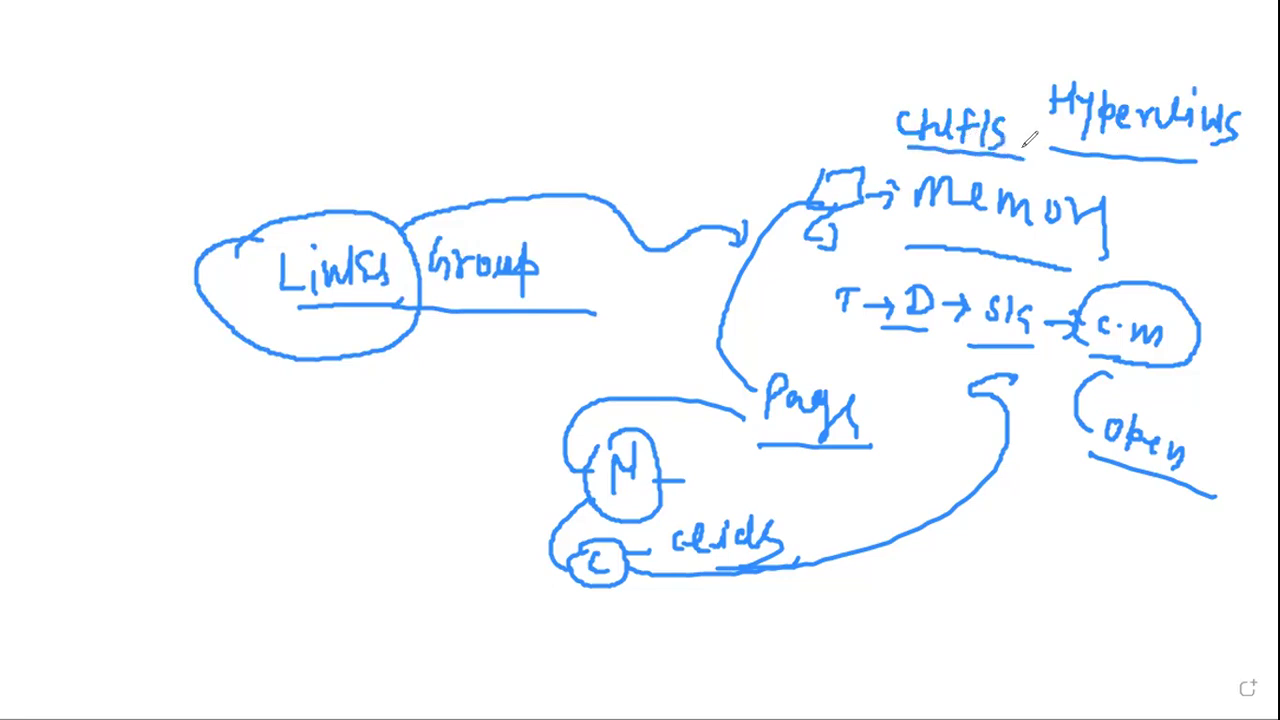
mouse_move(700, 148)
mouse_down()
mouse_move(690, 200)
mouse_move(692, 126)
mouse_up()
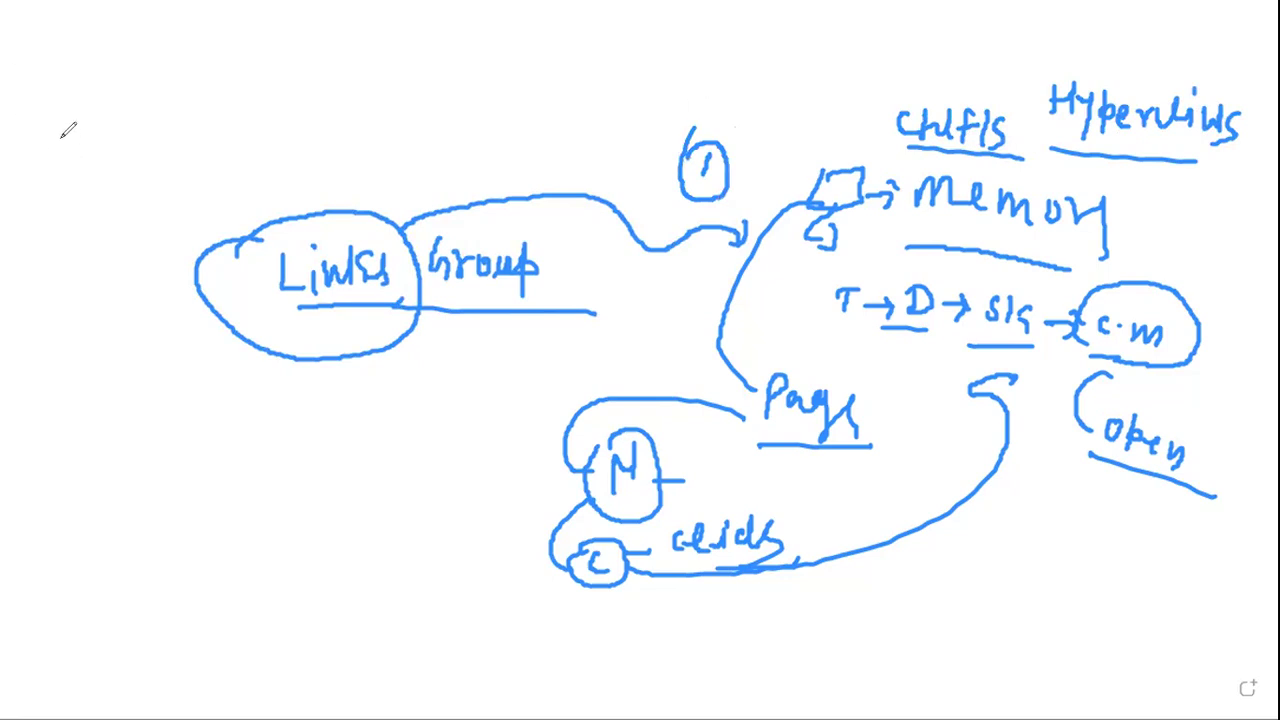
- Write and circle 'URL' at the top left, and write an underlined 'Internet' below it
mouse_move(57, 142)
mouse_down()
mouse_move(88, 144)
mouse_move(92, 172)
mouse_move(182, 188)
mouse_up()
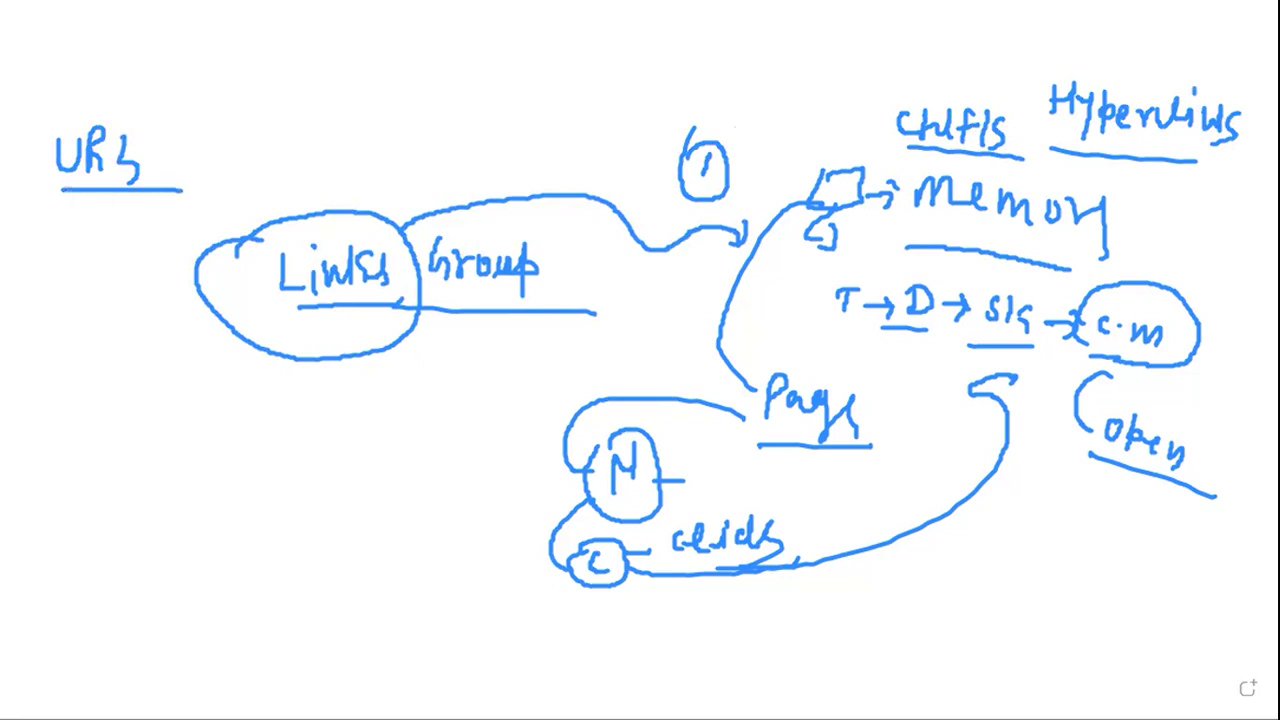
mouse_move(31, 129)
mouse_down()
mouse_move(86, 92)
mouse_move(160, 165)
mouse_move(51, 94)
mouse_up()
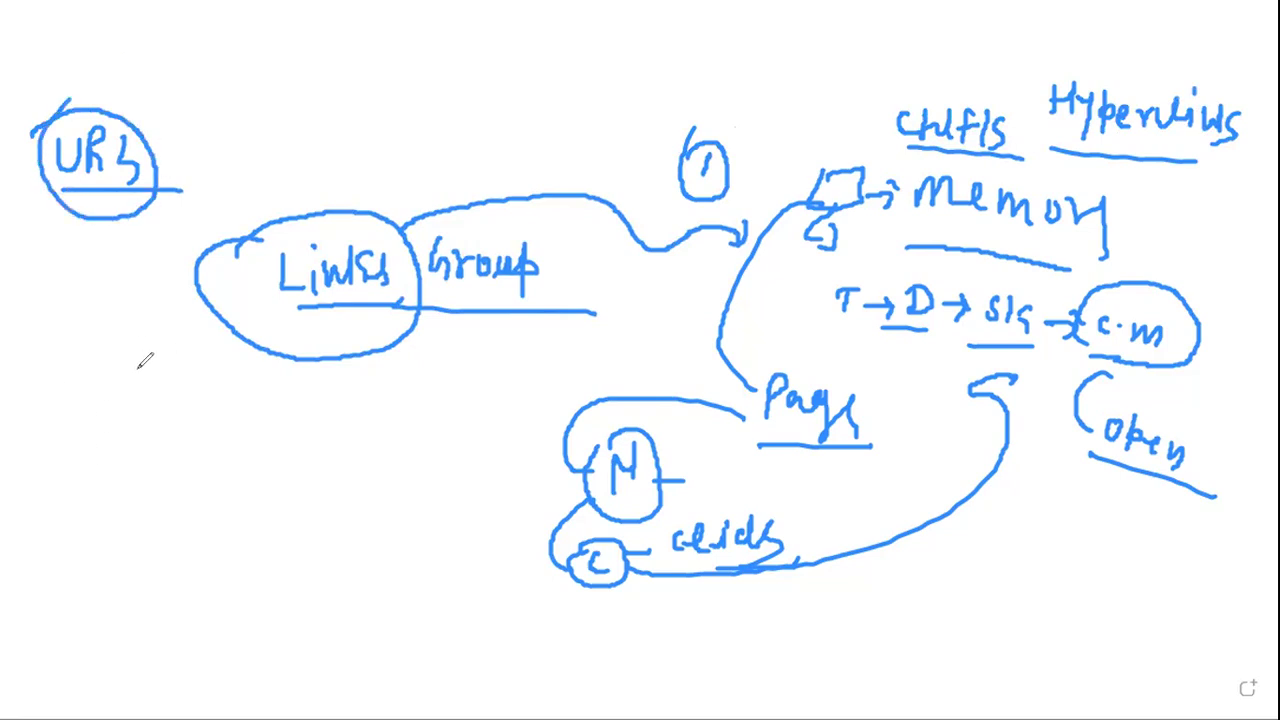
mouse_move(100, 380)
mouse_down()
mouse_move(120, 417)
mouse_move(118, 374)
mouse_move(158, 410)
mouse_up()
drag(162, 360, 166, 410)
mouse_move(152, 378)
mouse_down()
mouse_move(192, 374)
mouse_move(214, 408)
mouse_move(240, 414)
mouse_move(288, 392)
mouse_move(282, 420)
mouse_up()
drag(270, 398, 316, 394)
drag(86, 443, 405, 462)
- Sketch a page box with text lines pointing to URL, and write an underlined 'Aadhar' linked to M
mouse_move(254, 134)
mouse_down()
mouse_move(552, 134)
mouse_move(500, 228)
mouse_up()
drag(330, 140, 592, 212)
drag(366, 157, 477, 153)
mouse_move(310, 182)
mouse_down()
mouse_move(180, 132)
mouse_move(182, 154)
mouse_up()
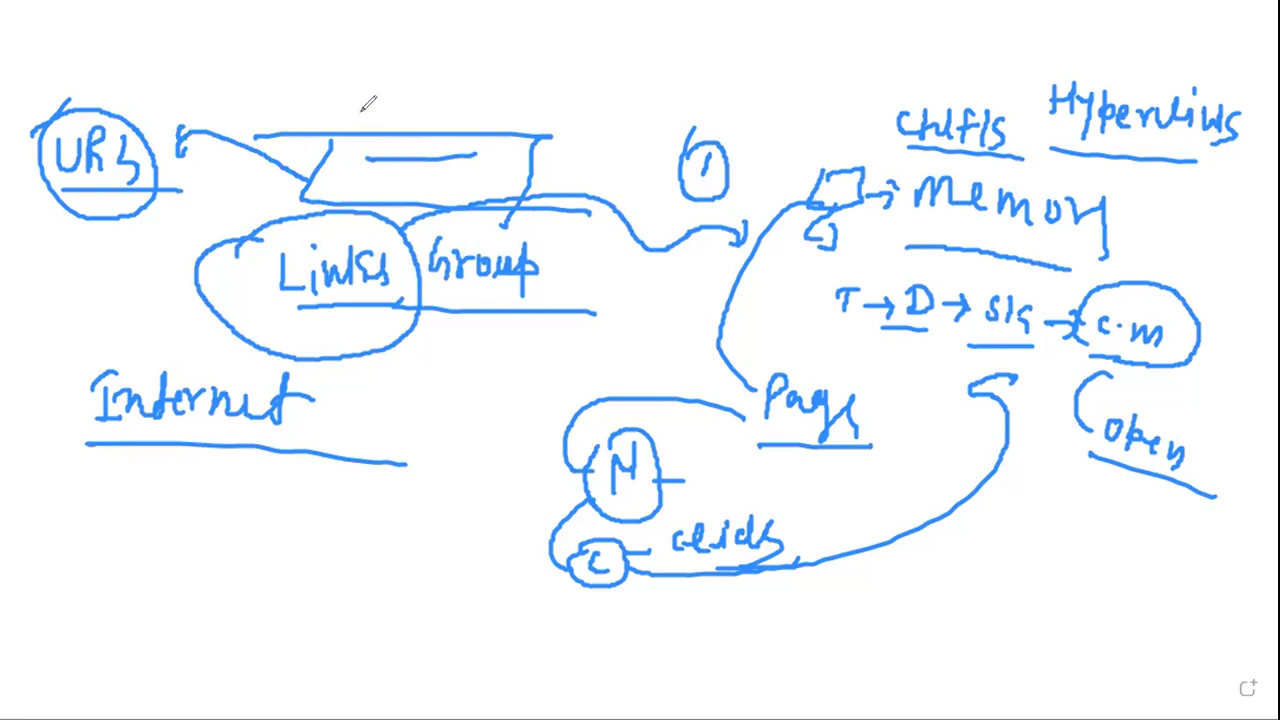
mouse_move(362, 165)
mouse_down()
mouse_move(405, 164)
mouse_move(400, 173)
mouse_up()
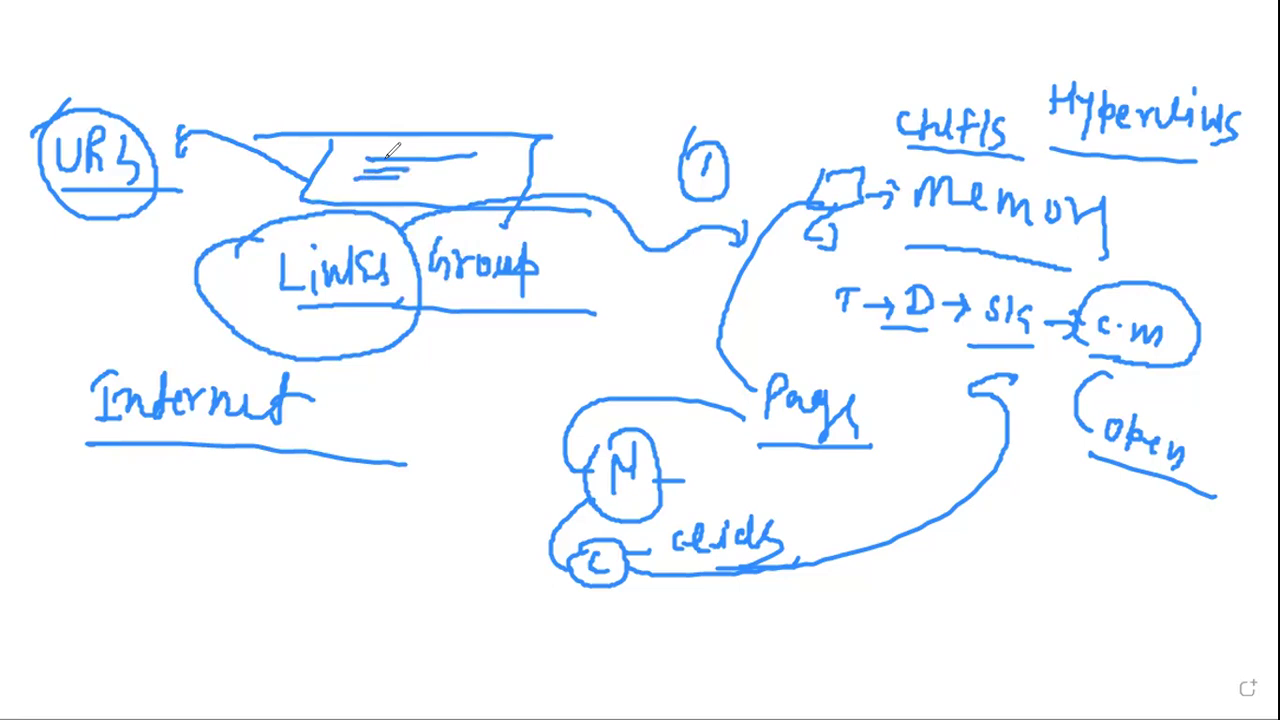
mouse_move(694, 456)
mouse_down()
mouse_move(706, 486)
mouse_move(704, 462)
mouse_up()
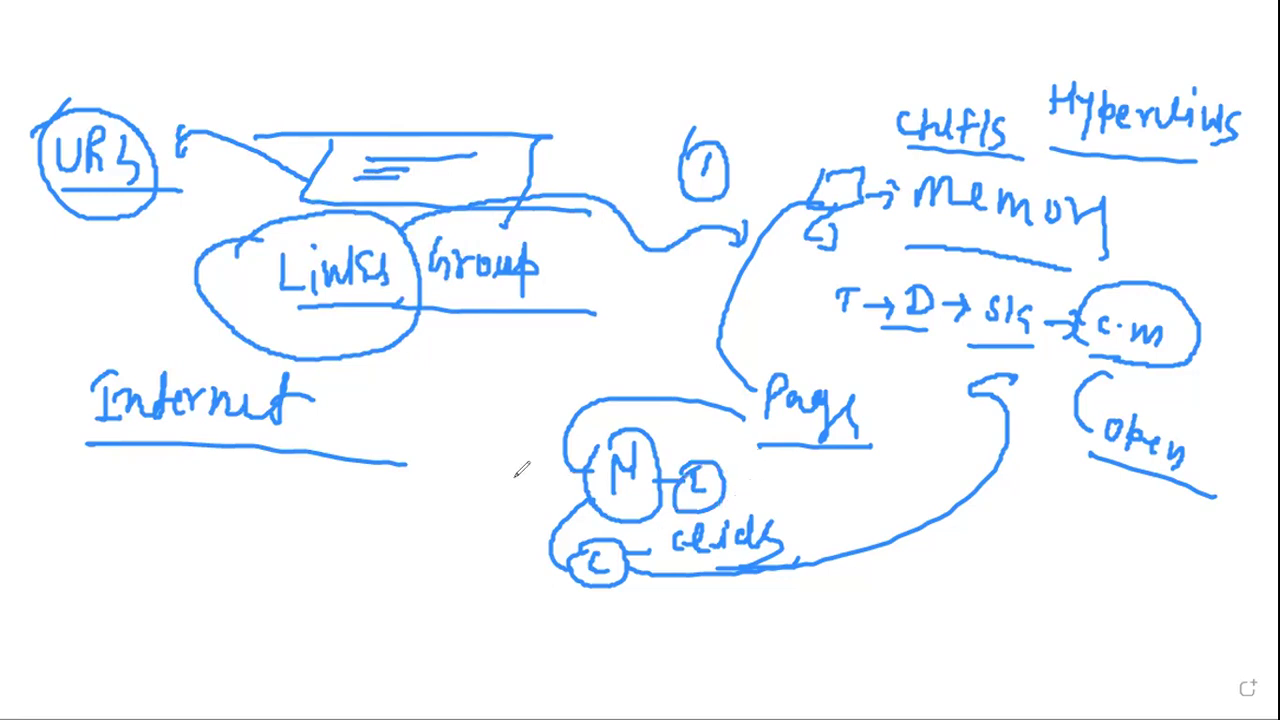
mouse_move(566, 468)
mouse_down()
mouse_move(390, 528)
mouse_move(414, 545)
mouse_move(450, 538)
mouse_move(514, 478)
mouse_move(536, 512)
mouse_move(572, 480)
mouse_up()
drag(389, 571, 566, 563)
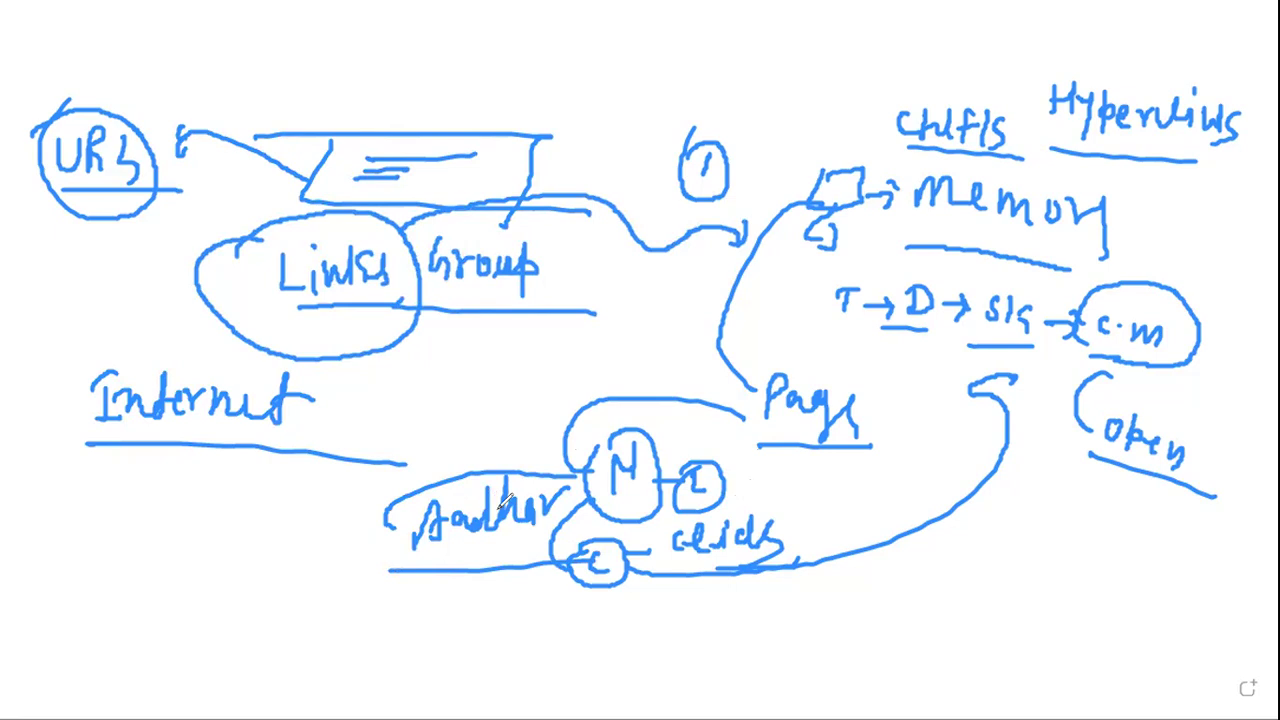
- Draw a tick mark at the top, write an underlined word under 'Group', and circle a 3
drag(200, 88, 417, 42)
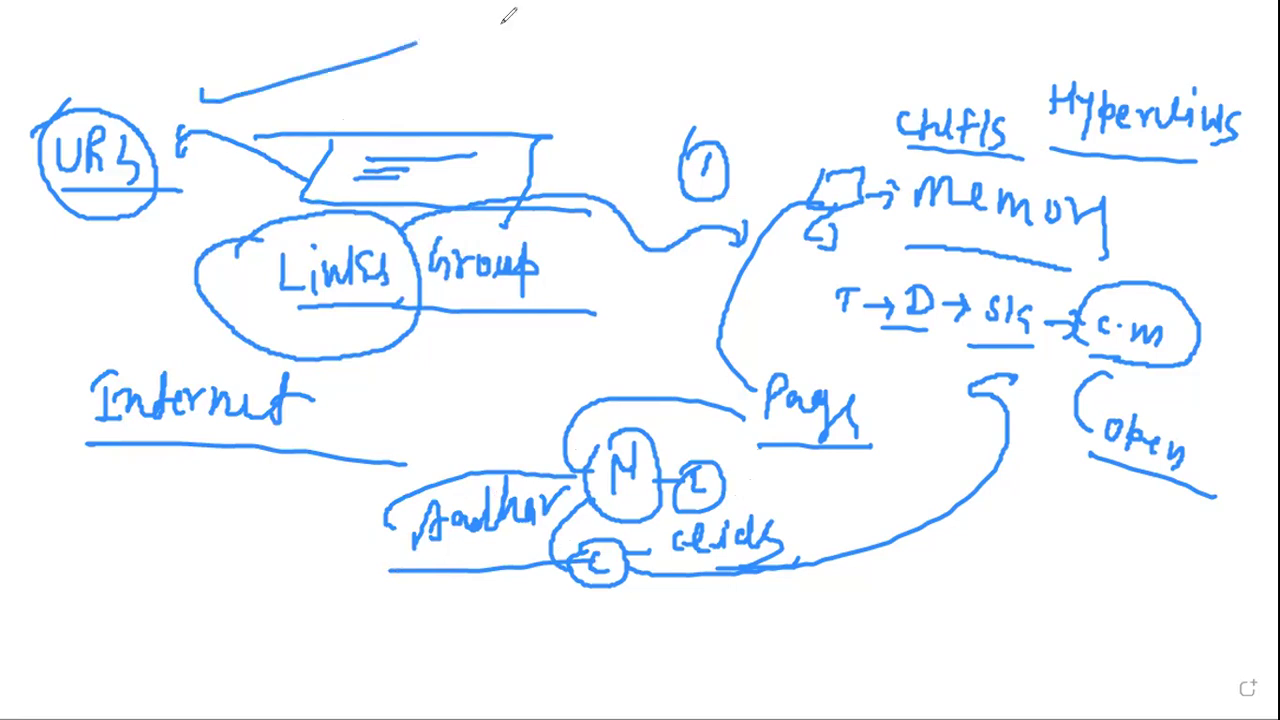
mouse_move(436, 322)
mouse_down()
mouse_move(448, 362)
mouse_move(518, 302)
mouse_up()
drag(494, 350, 572, 306)
drag(456, 392, 560, 382)
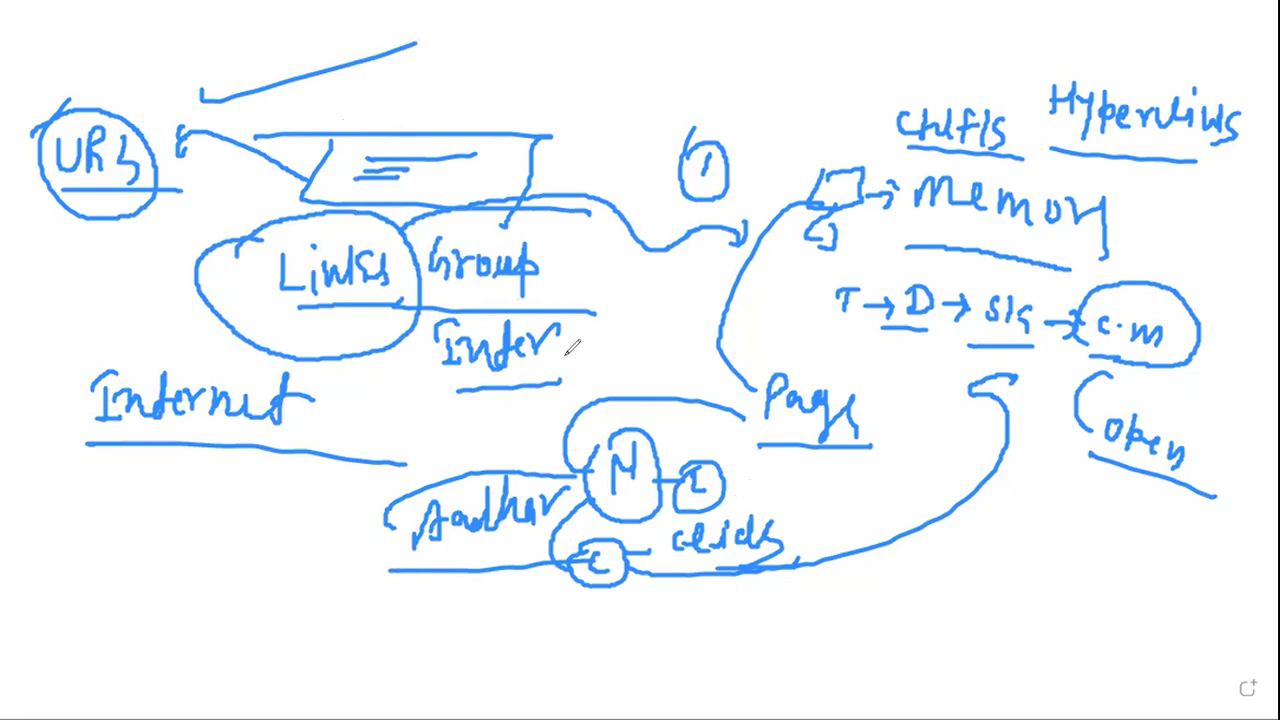
mouse_move(1000, 480)
mouse_down()
mouse_move(1012, 500)
mouse_move(1000, 535)
mouse_up()
- Draw a small box labelled H and B with lines beside it, and tick 'Hyperlinks'
mouse_move(616, 432)
mouse_down()
mouse_move(622, 300)
mouse_move(645, 338)
mouse_up()
drag(632, 293, 615, 368)
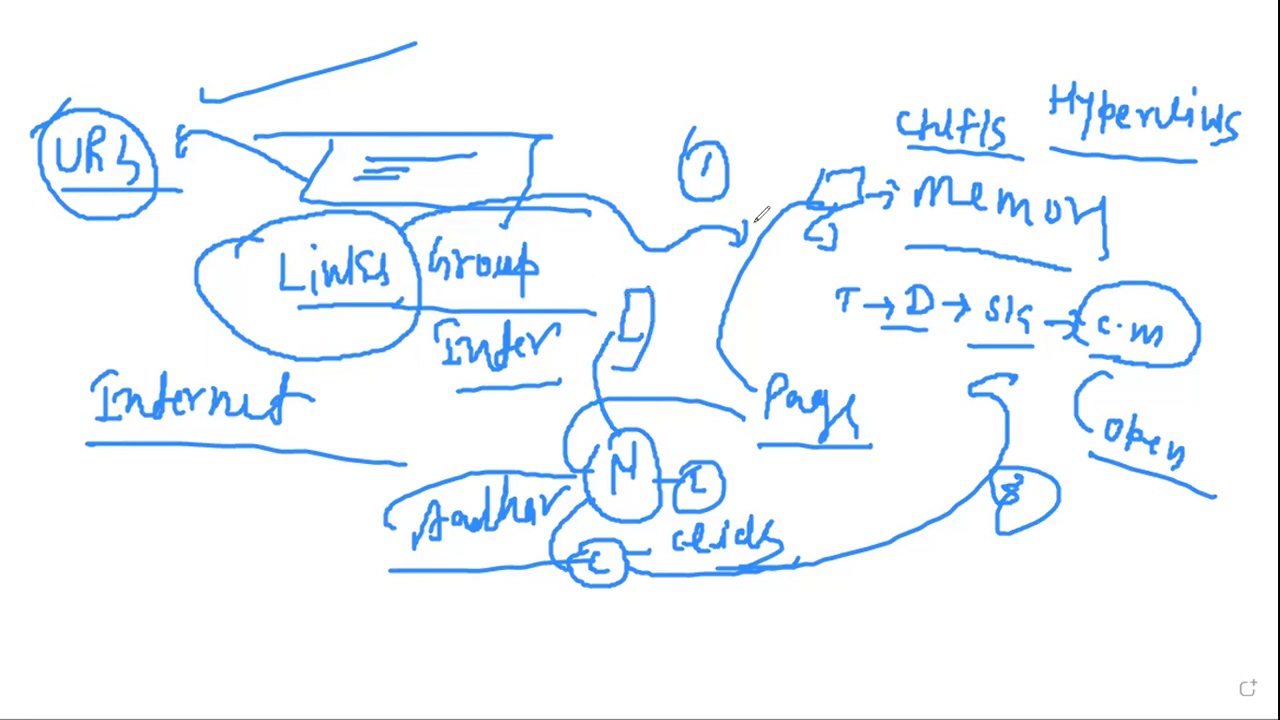
mouse_move(678, 265)
mouse_down()
mouse_move(674, 296)
mouse_move(698, 278)
mouse_up()
drag(698, 263, 695, 294)
drag(668, 306, 716, 304)
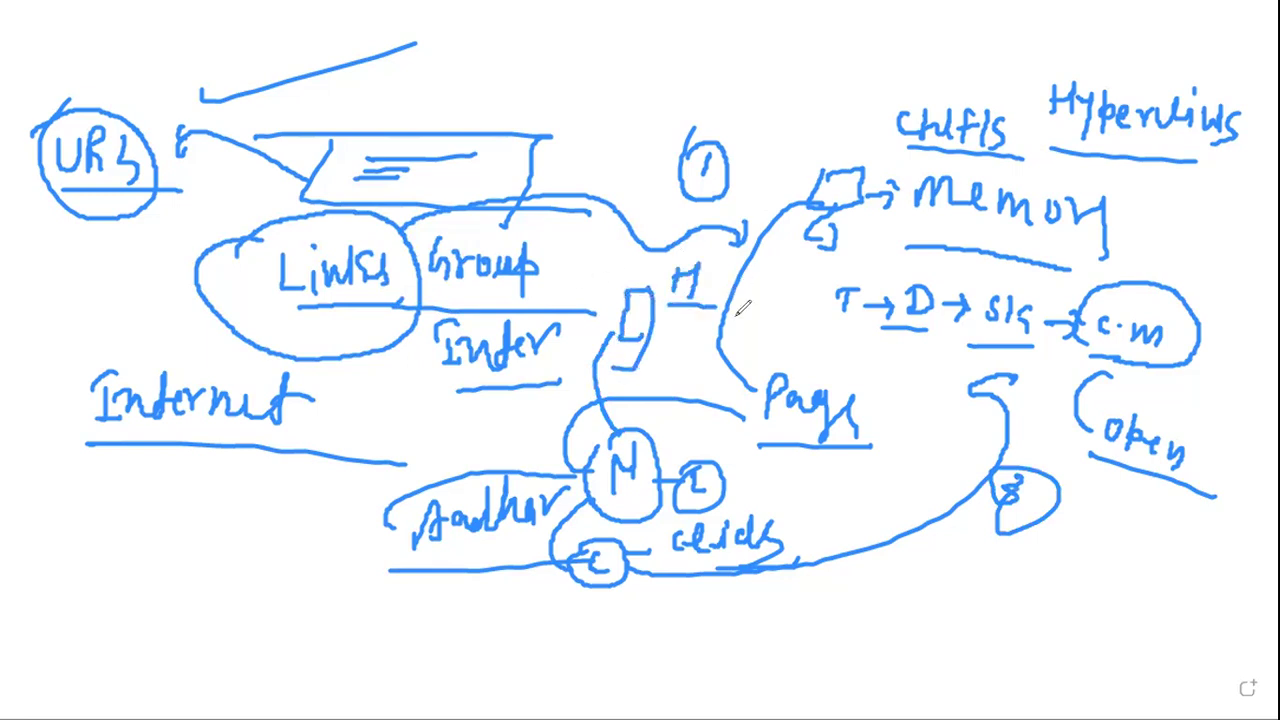
drag(650, 338, 676, 340)
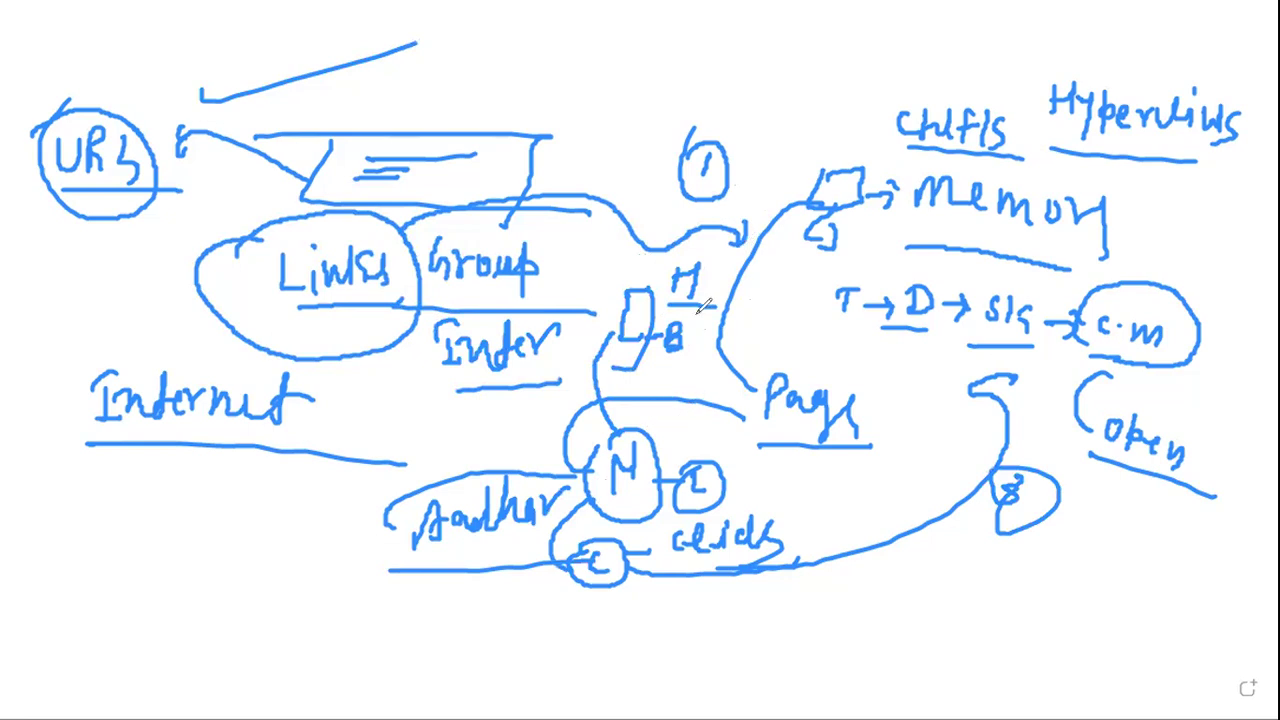
drag(736, 286, 772, 283)
drag(636, 376, 774, 368)
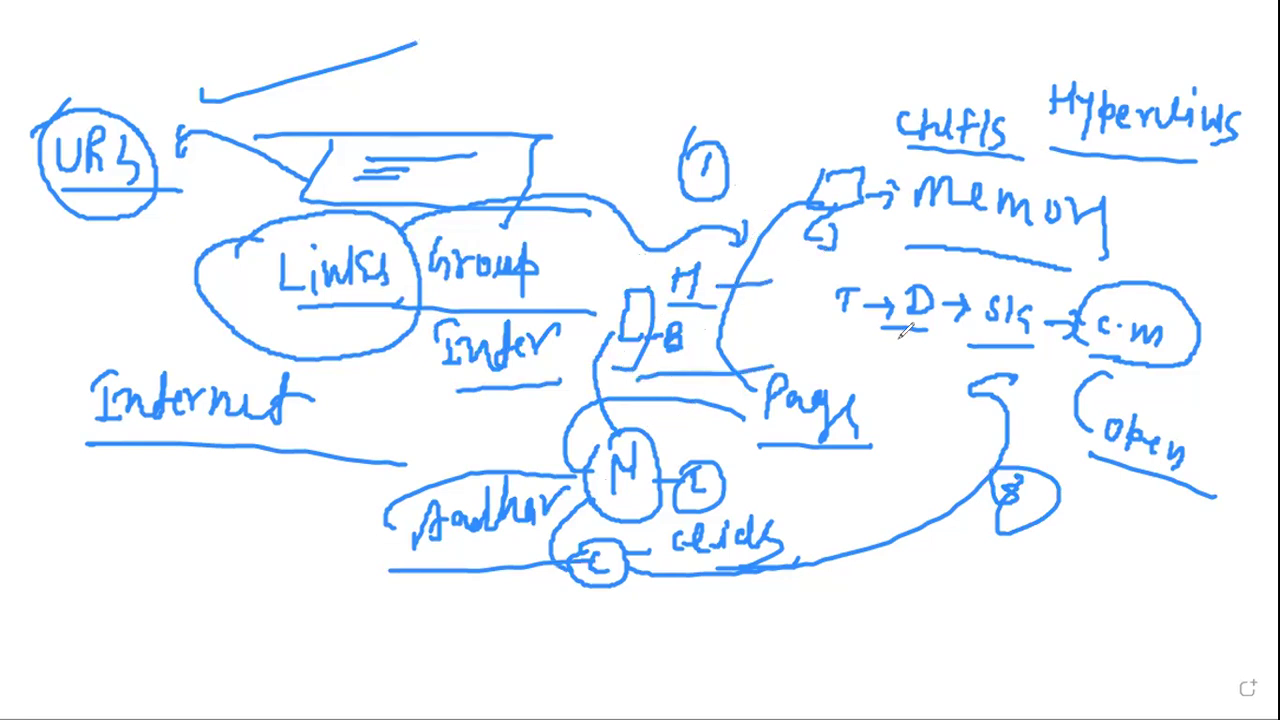
drag(1097, 57, 1170, 44)
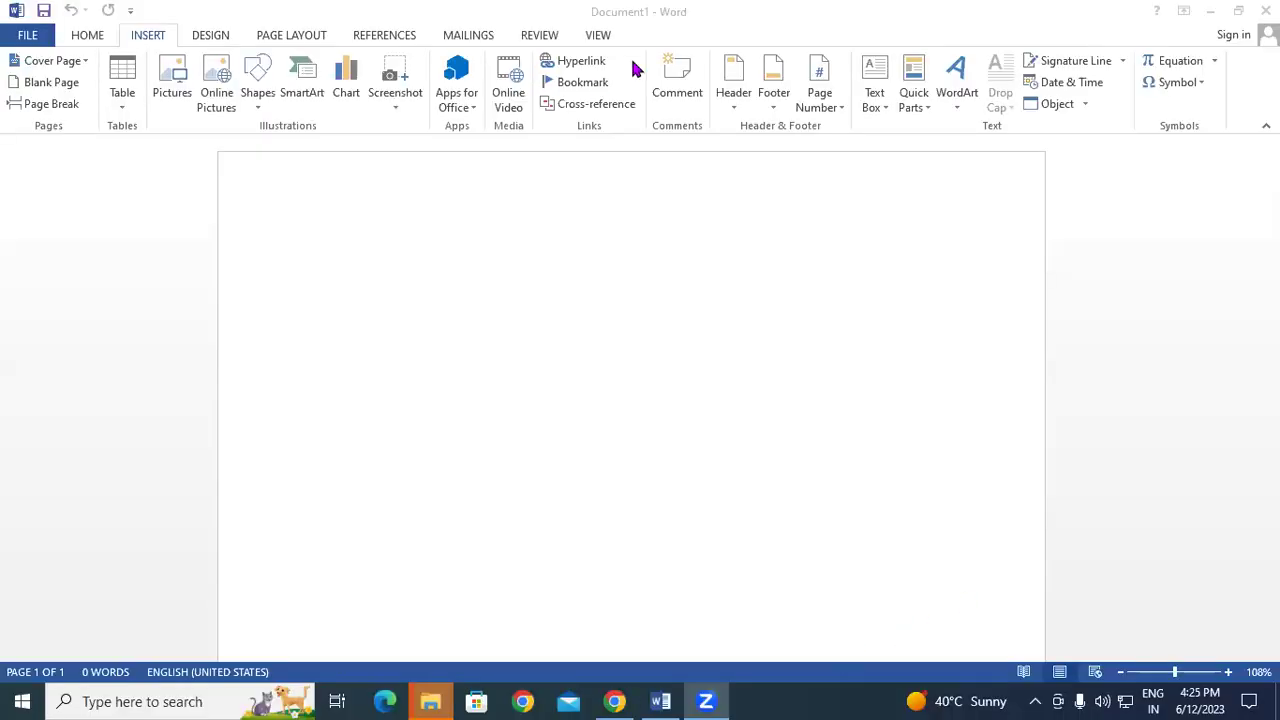
- Search Google for 'what is a computer' and read the dictionary definition
key(alt+Tab)
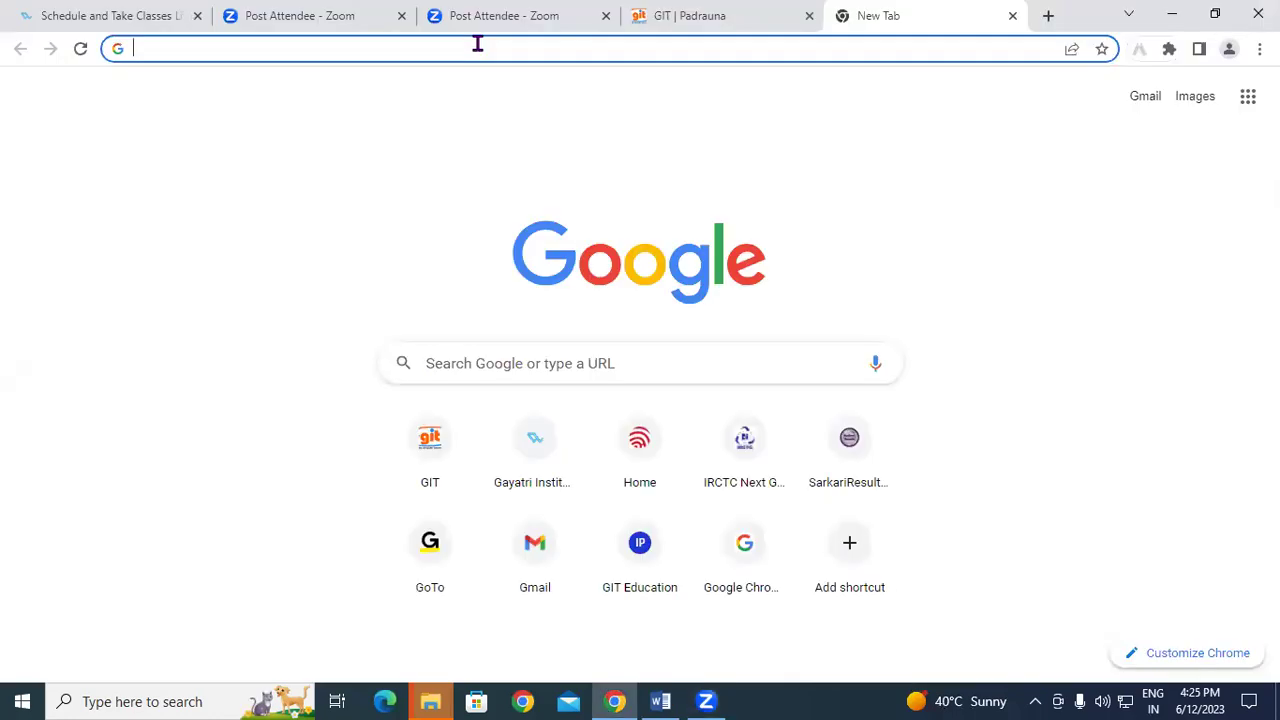
text(what is a compu)
key(BackSpace)
text(puter)
key(Return)
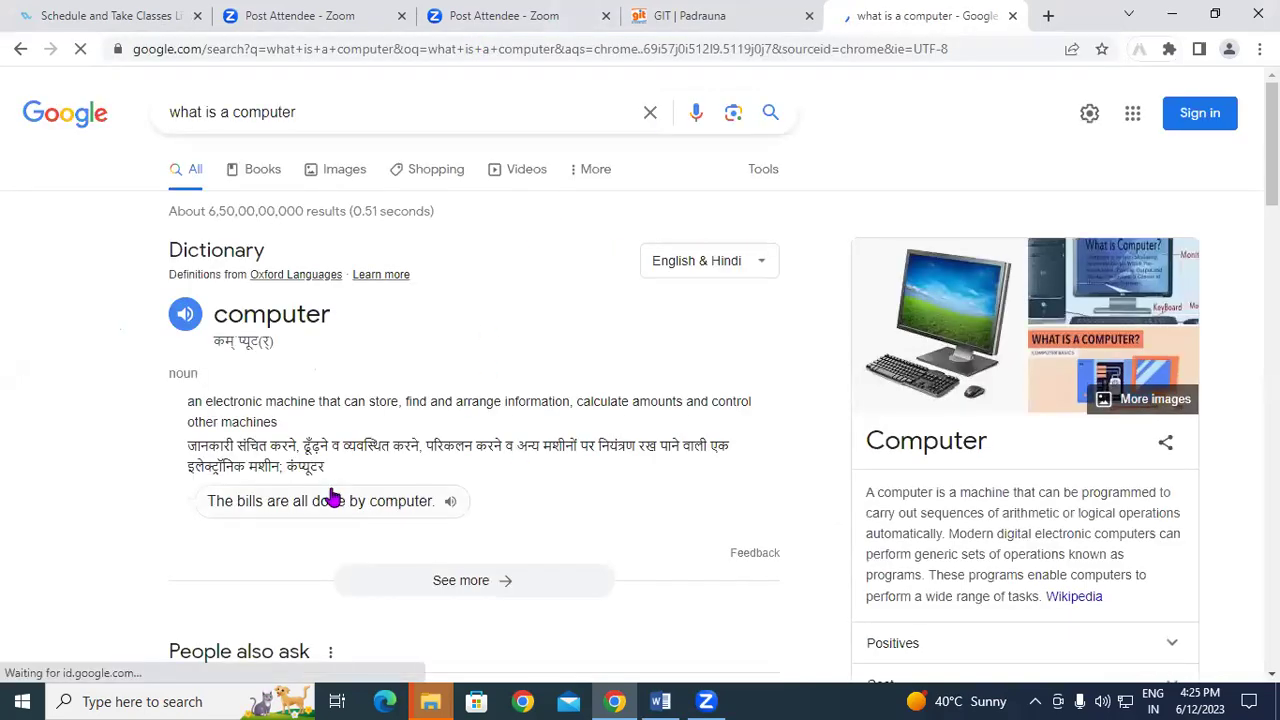
double_click(289, 402)
triple_click(289, 402)
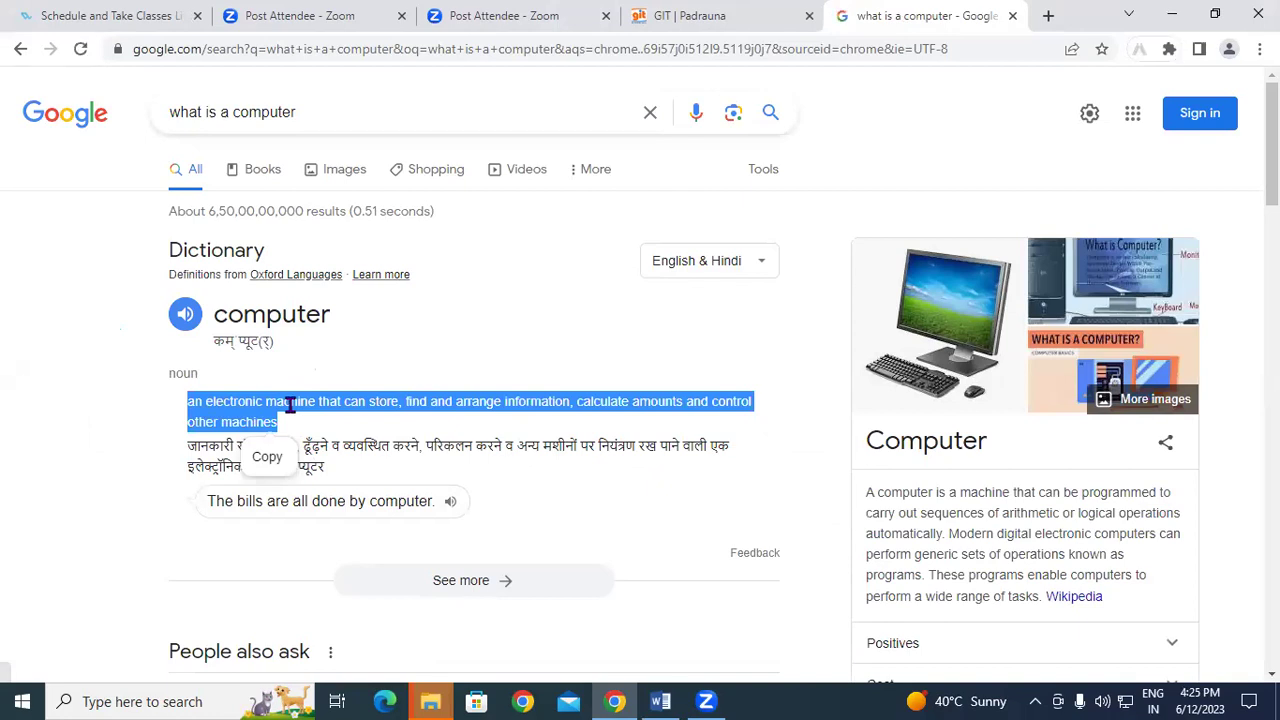
click(289, 402)
- Scroll down and open the GCFGlobal 'What is a Computer' result
scroll(460, 400, down, 1)
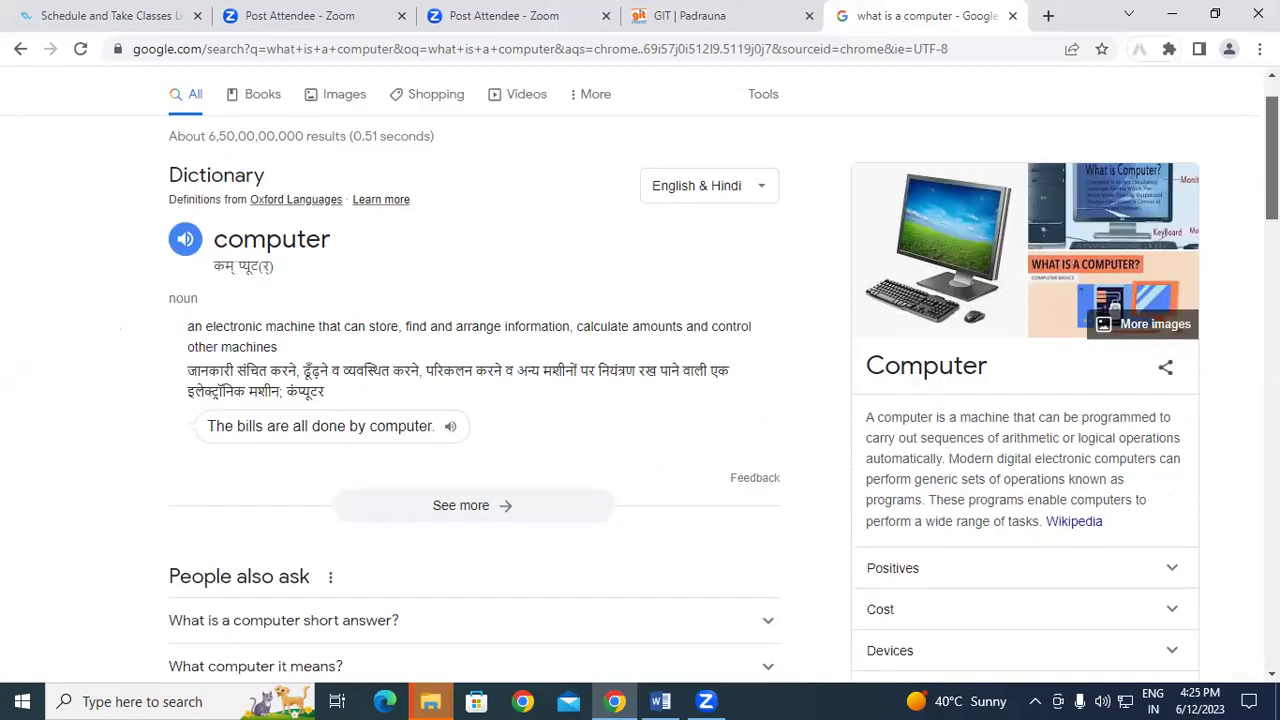
scroll(460, 400, down, 4)
scroll(391, 323, down, 2)
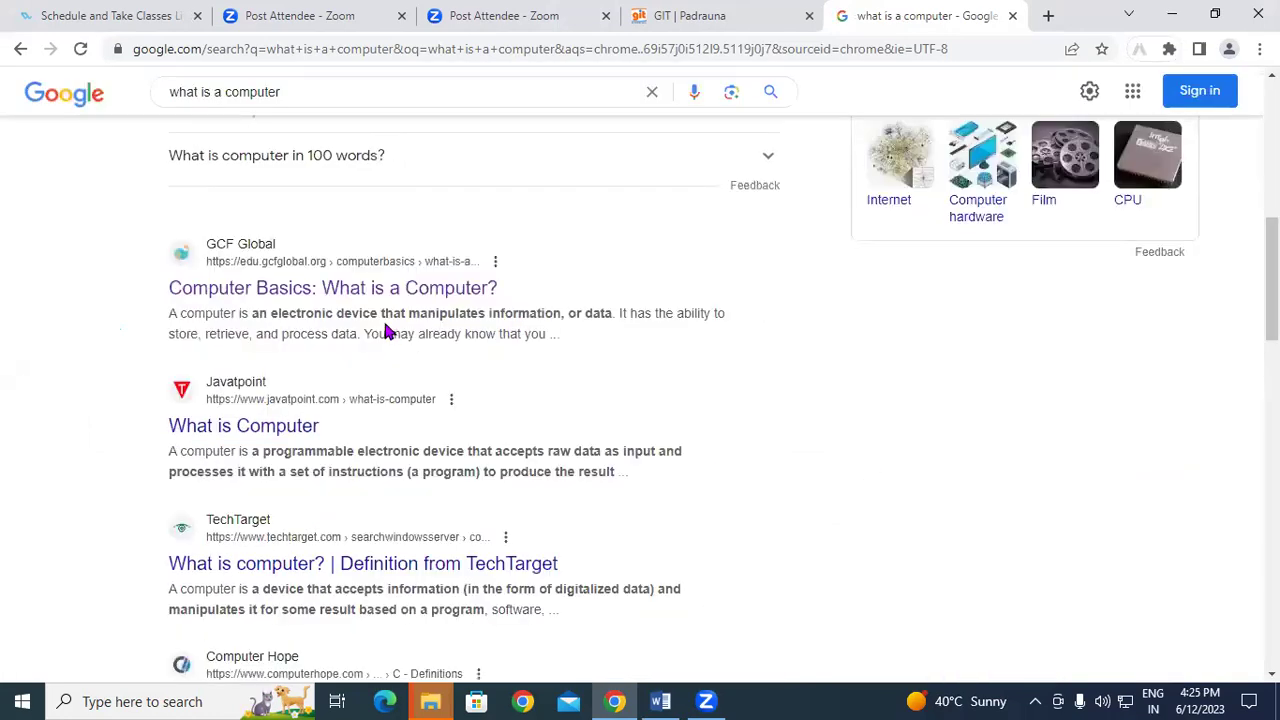
triple_click(388, 332)
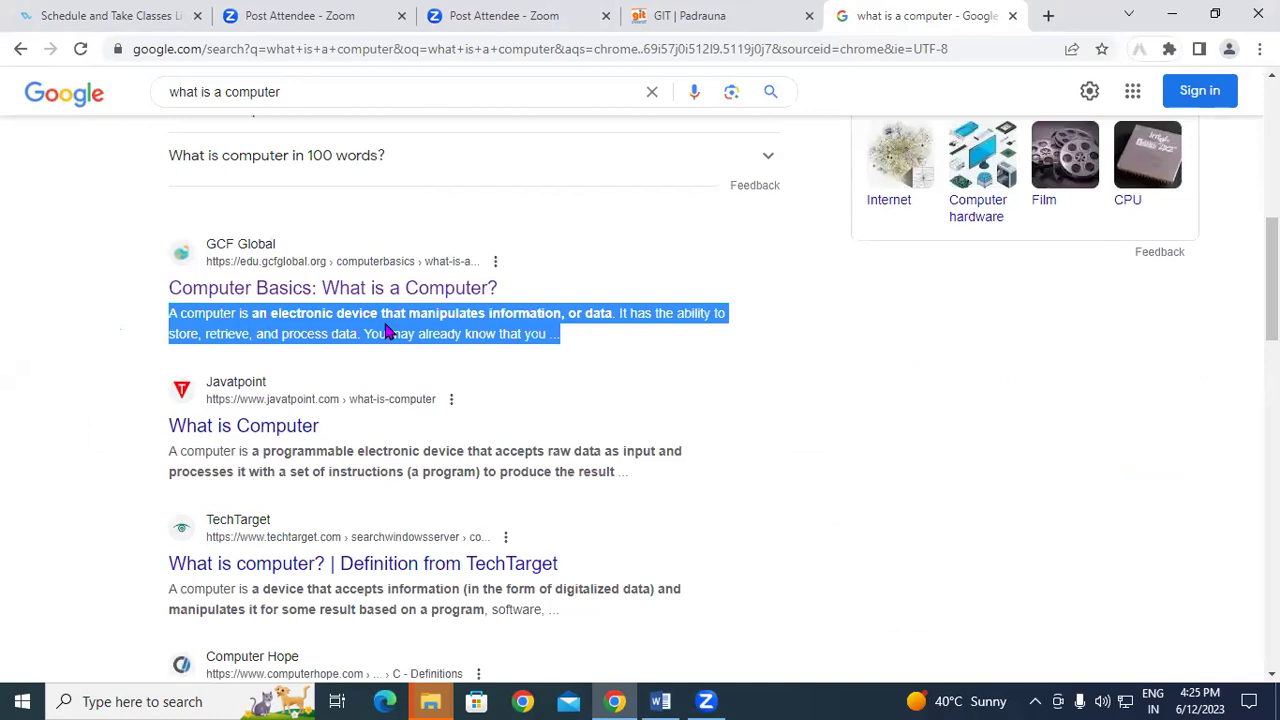
click(388, 332)
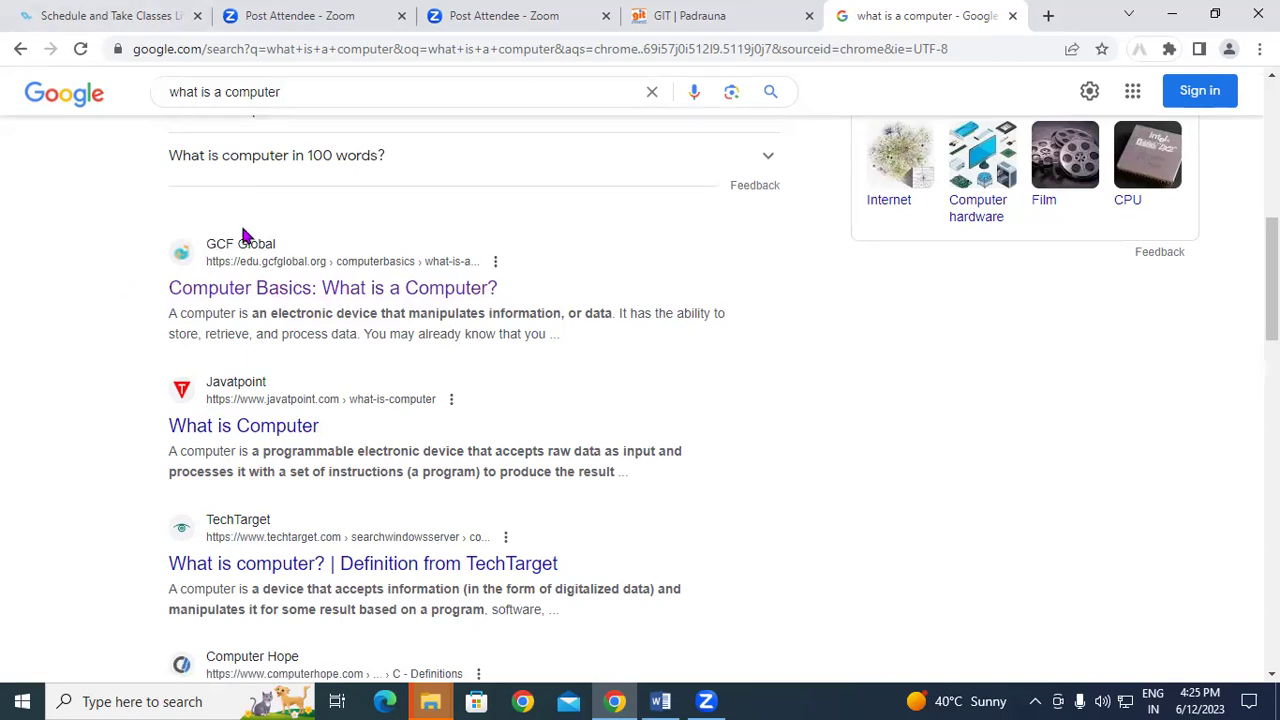
click(296, 289)
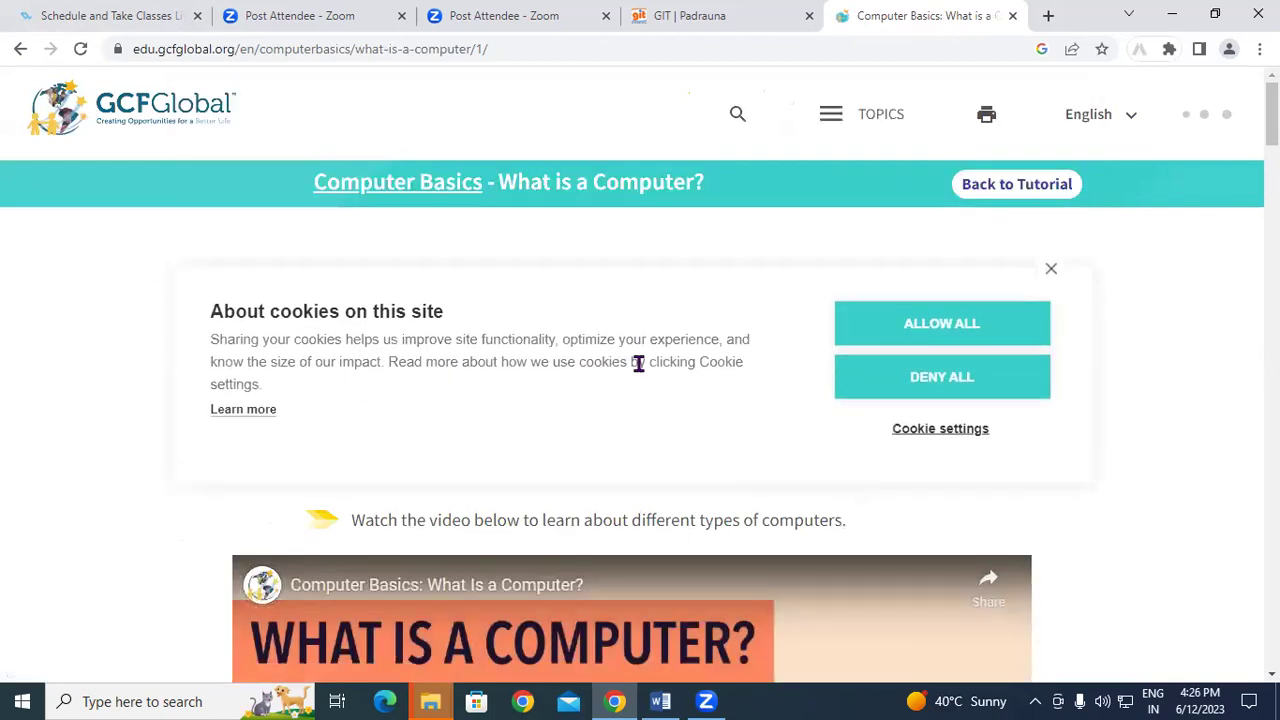
- Back in the results, open the javatpoint 'What is Computer' page, then the trainer sign-in tab
click(20, 48)
scroll(206, 400, down, 2)
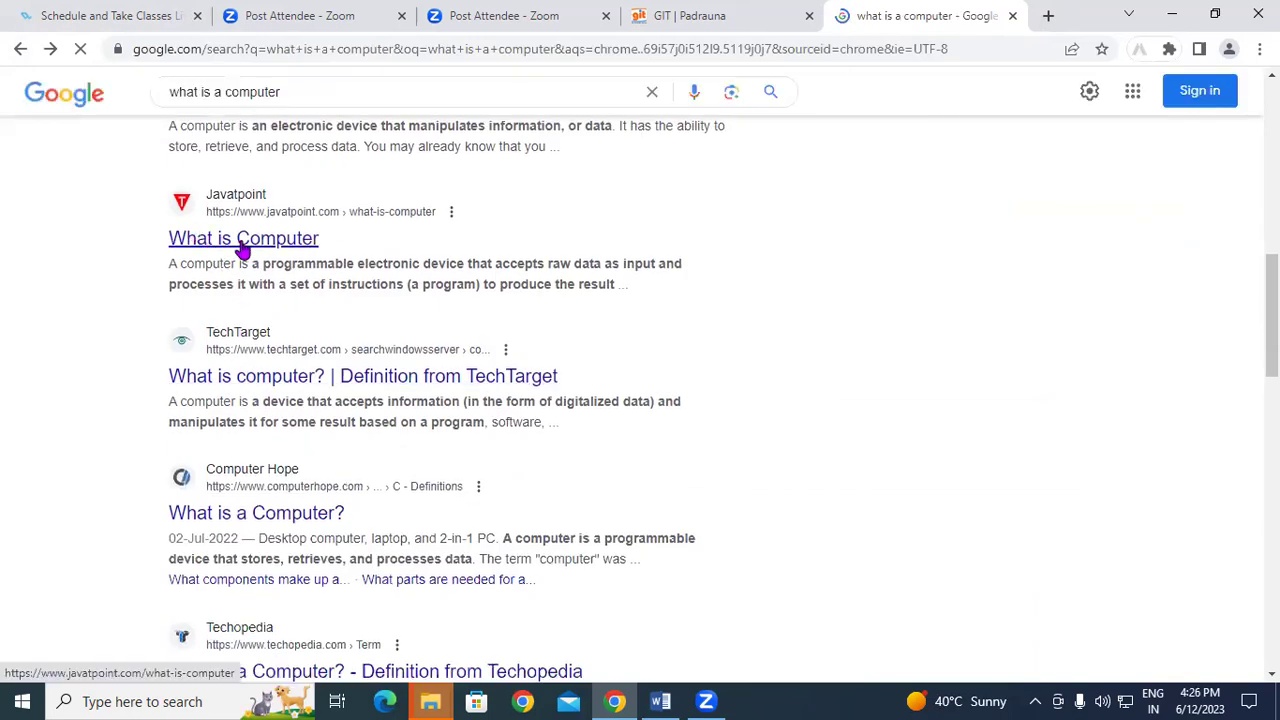
click(248, 244)
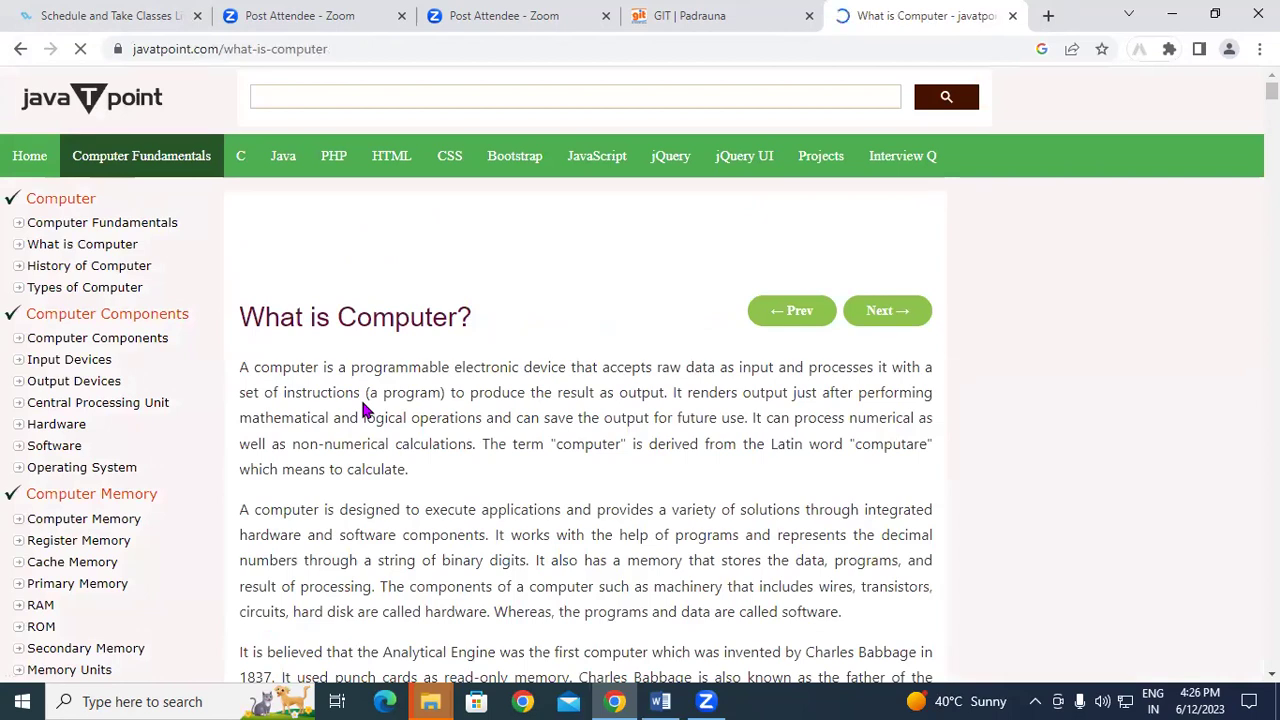
click(702, 12)
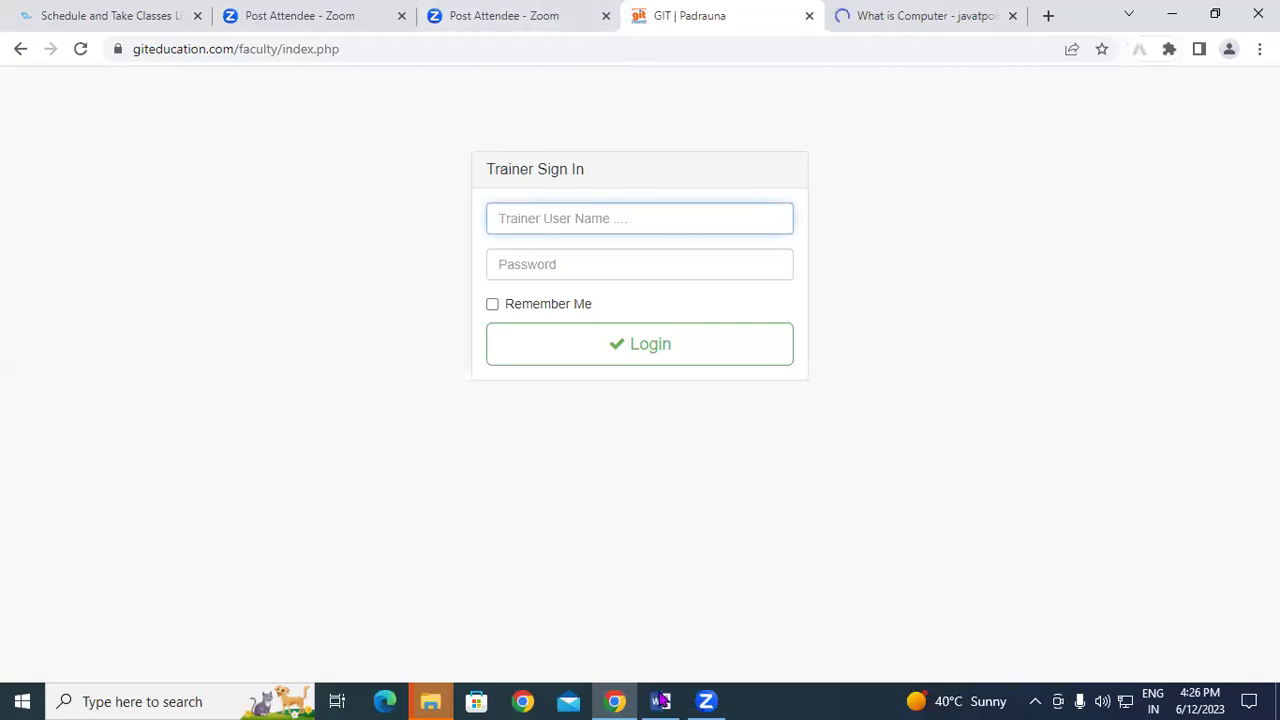
- In Word, dismiss the SmartArt chooser and enter =rand(21) to generate 21 sample paragraphs
key(alt+Tab)
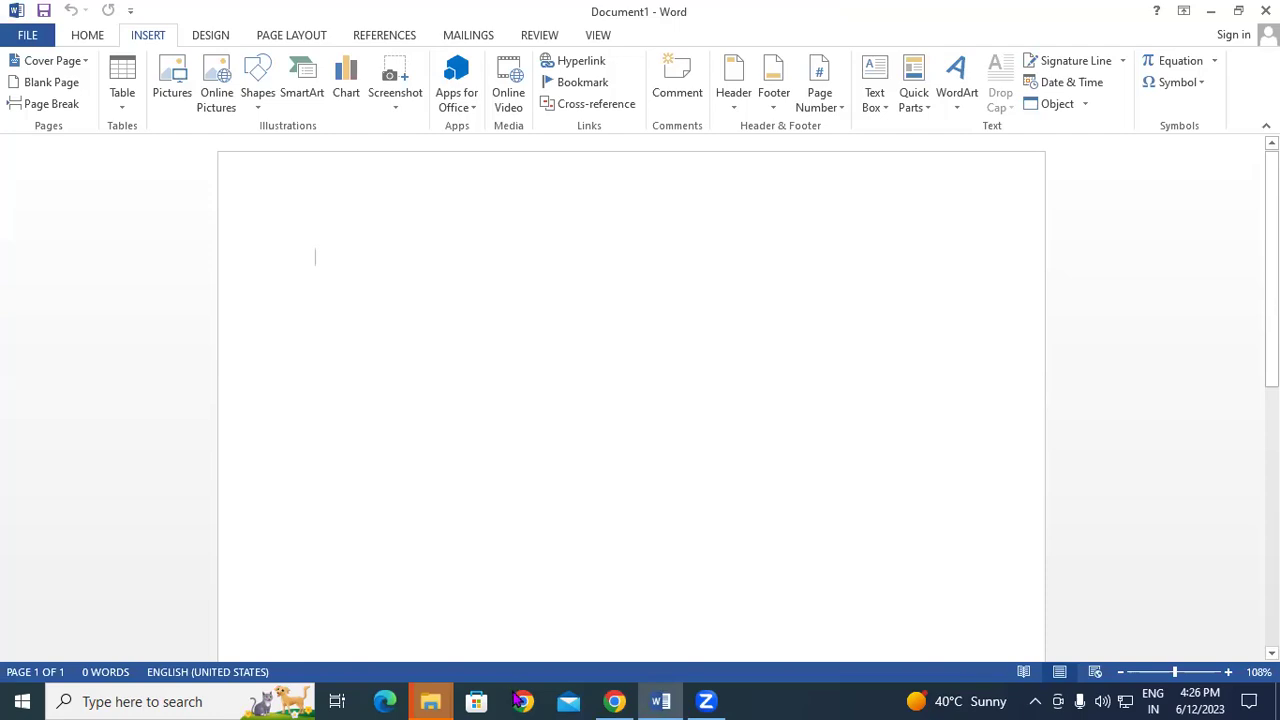
key(alt+Tab)
click(660, 701)
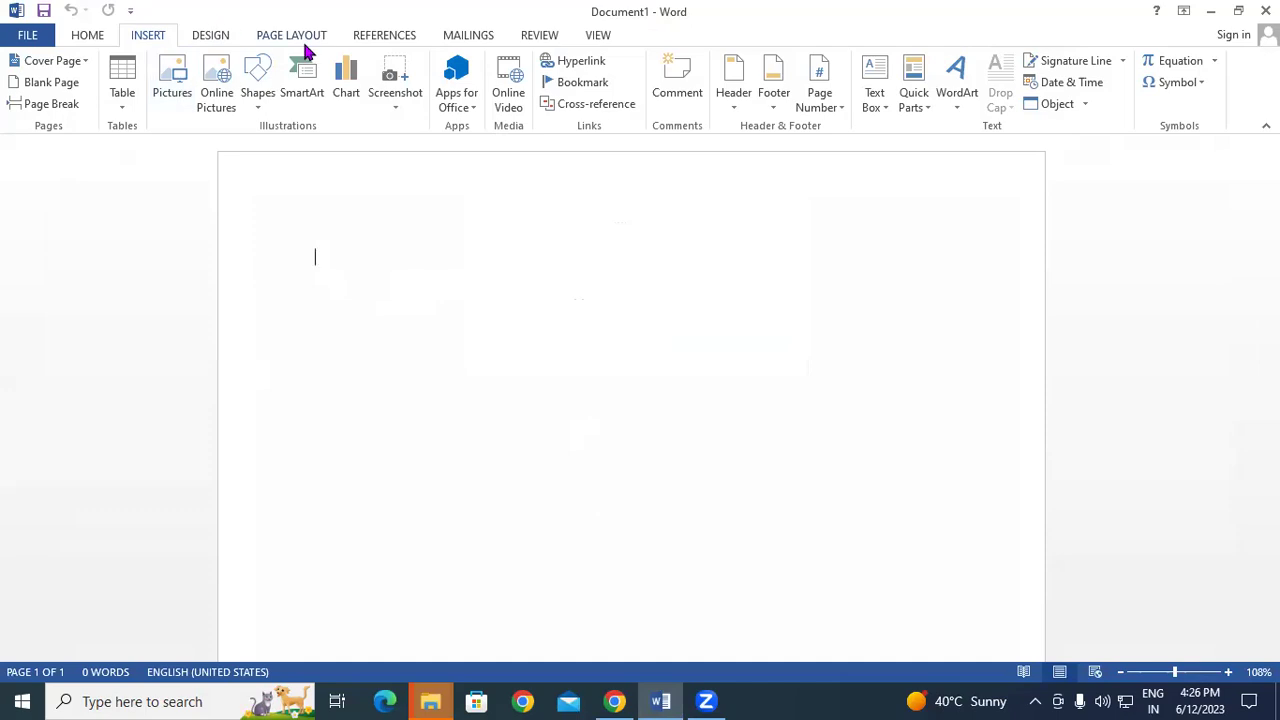
click(302, 85)
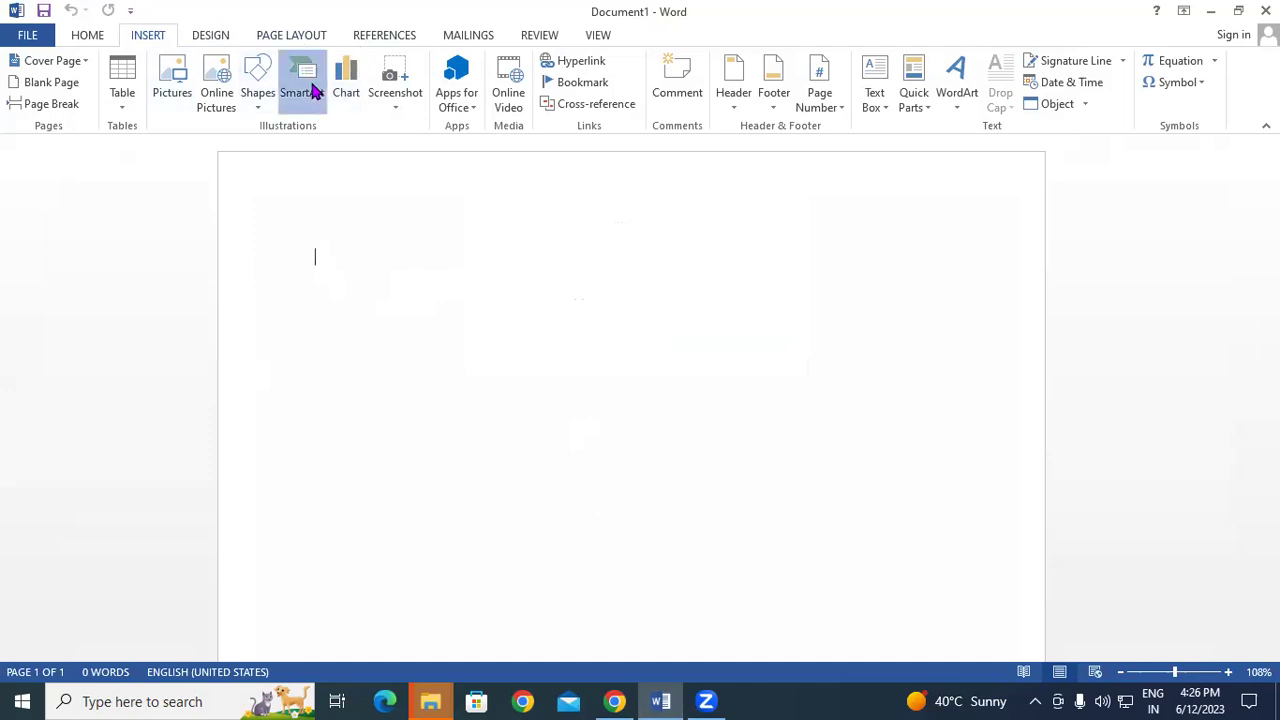
click(950, 170)
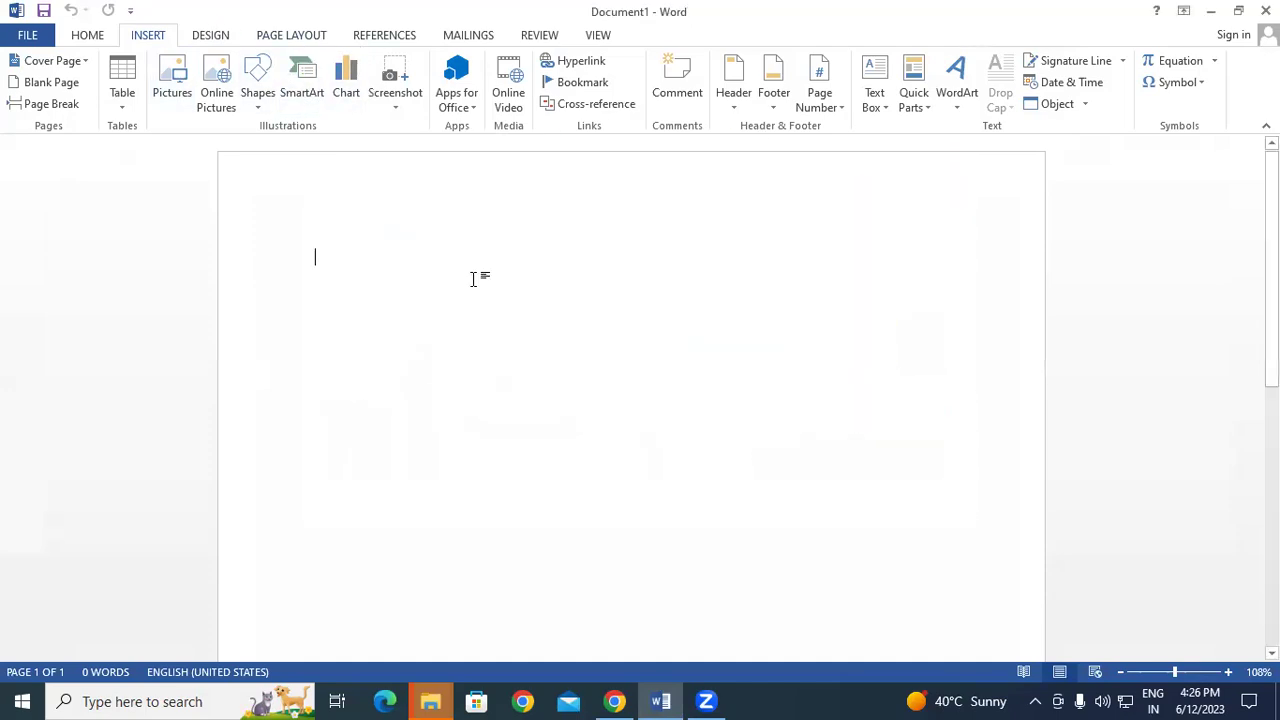
text(=rand(21)
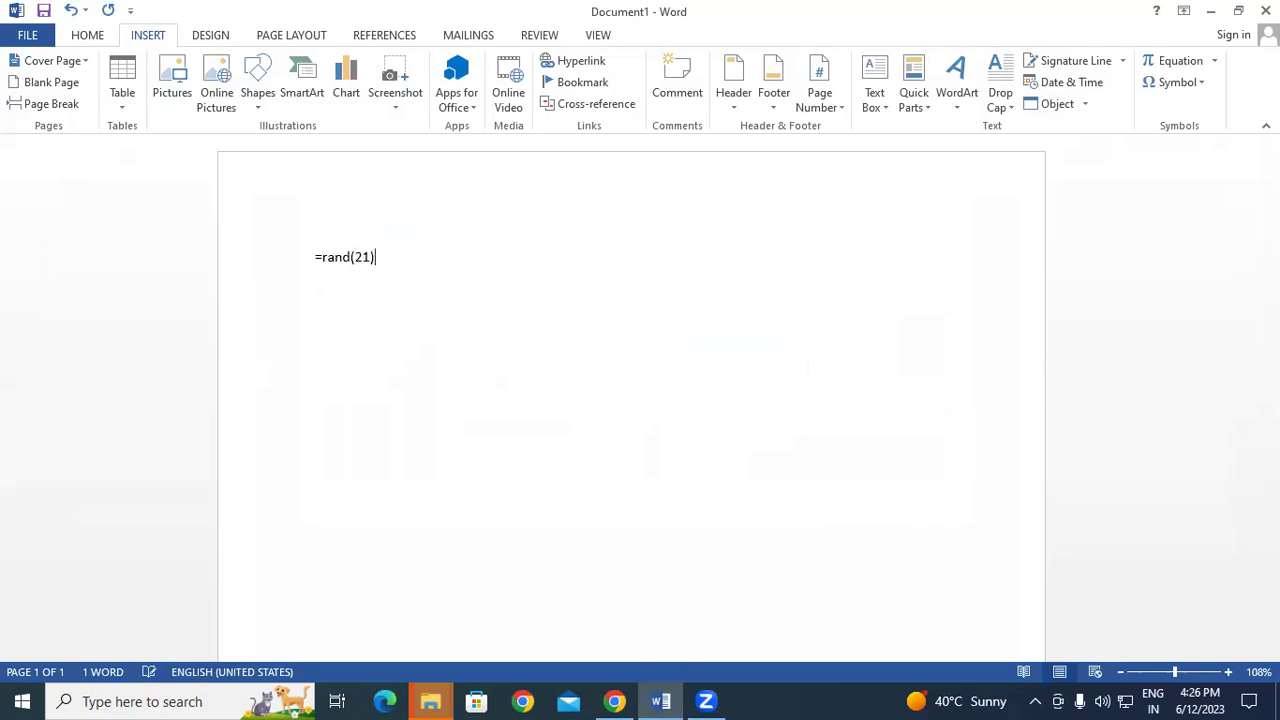
key(Return)
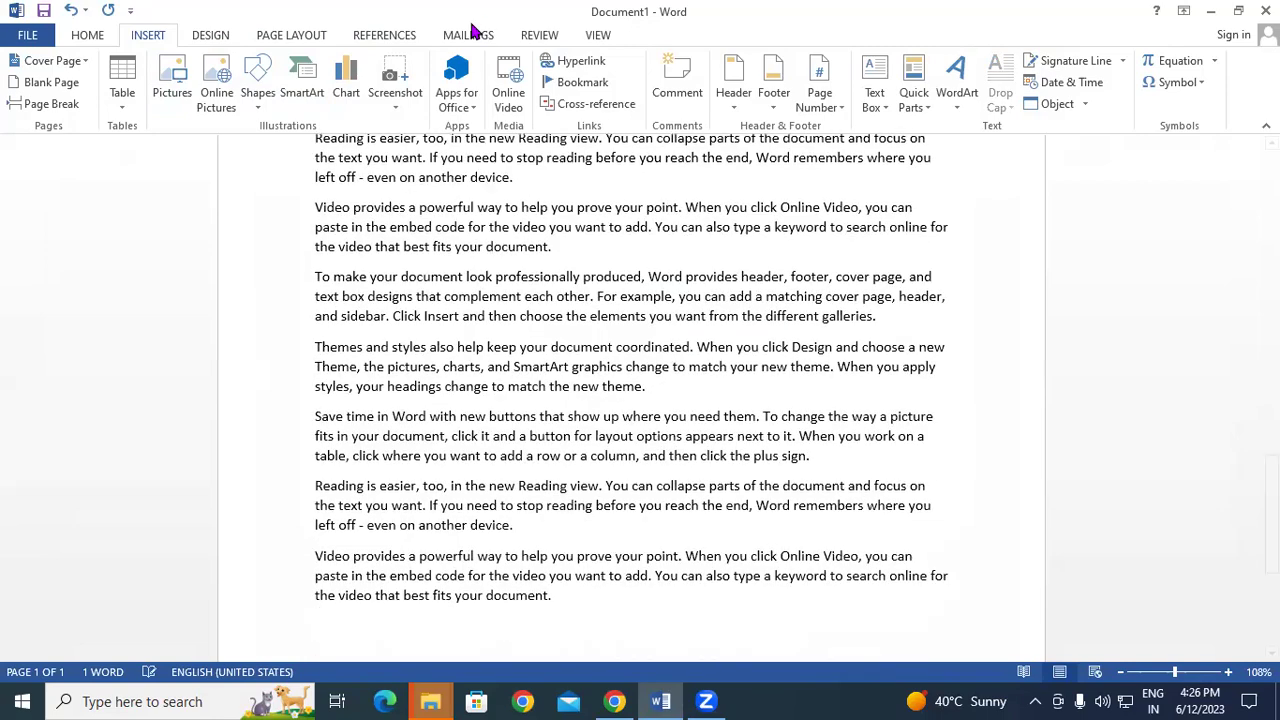
- Check the document's word count statistics and scroll back toward the top
click(114, 672)
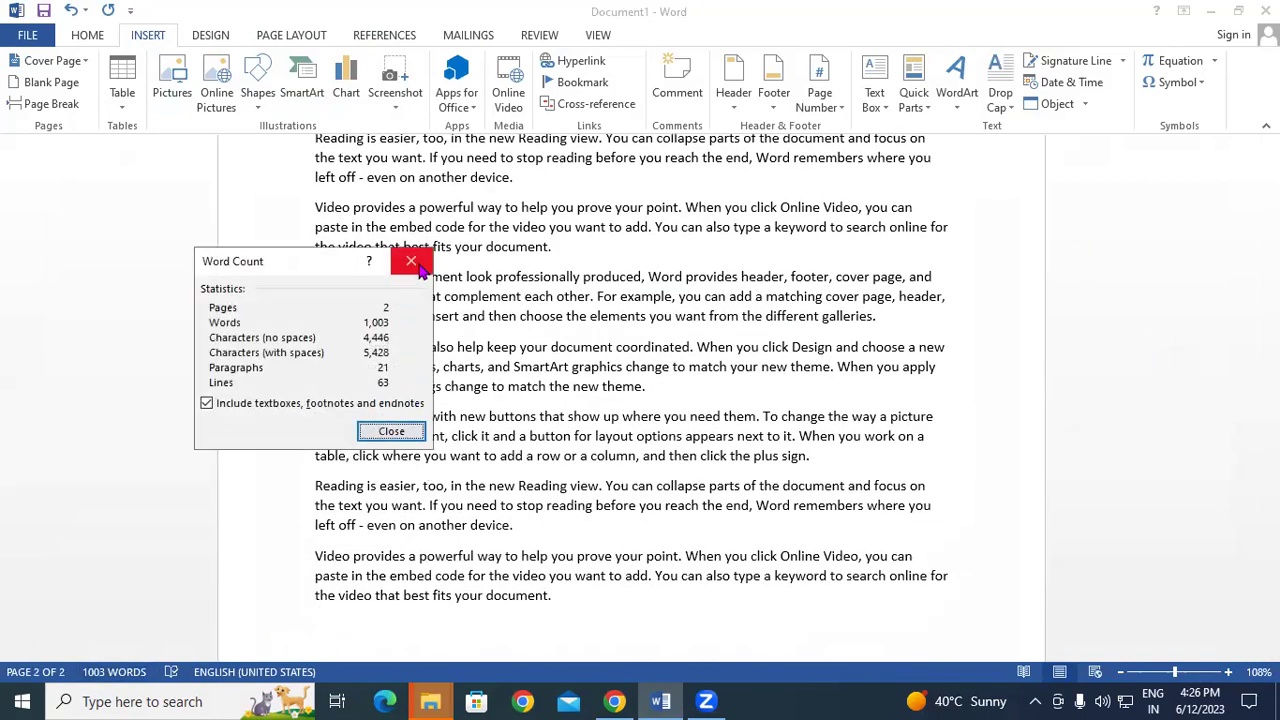
click(411, 261)
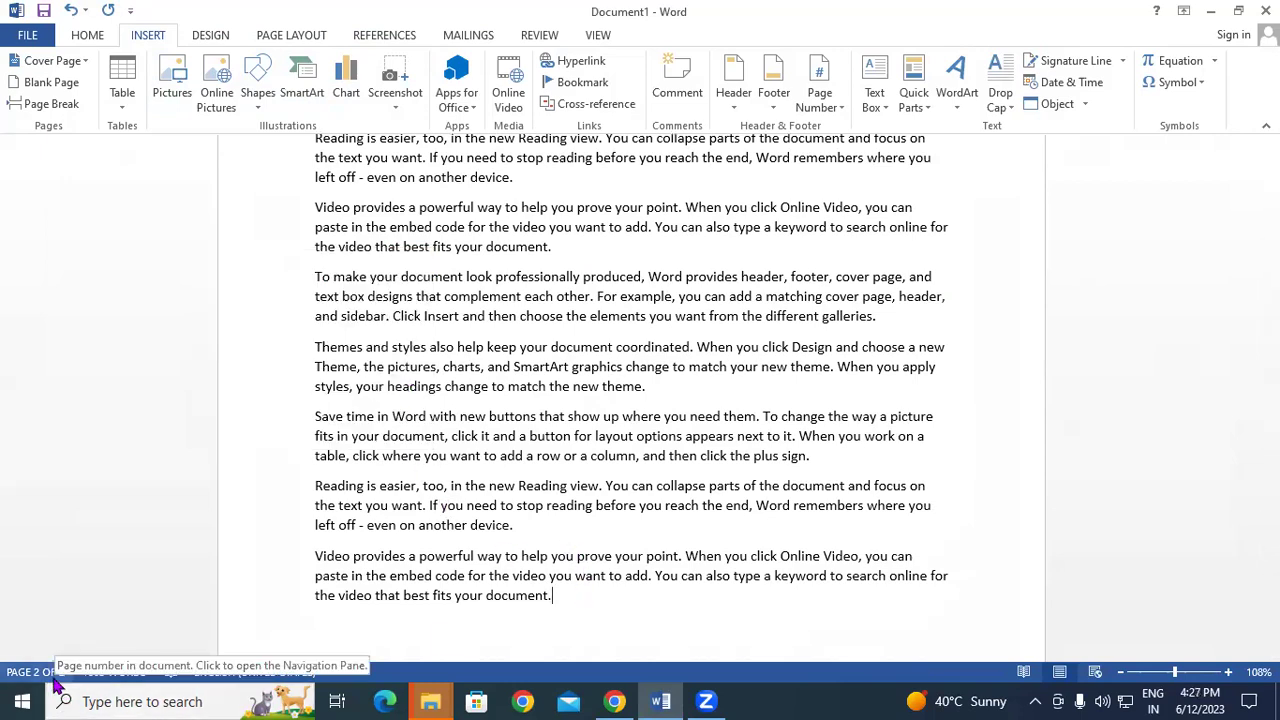
scroll(428, 325, up, 5)
scroll(650, 420, up, 5)
scroll(873, 525, up, 2)
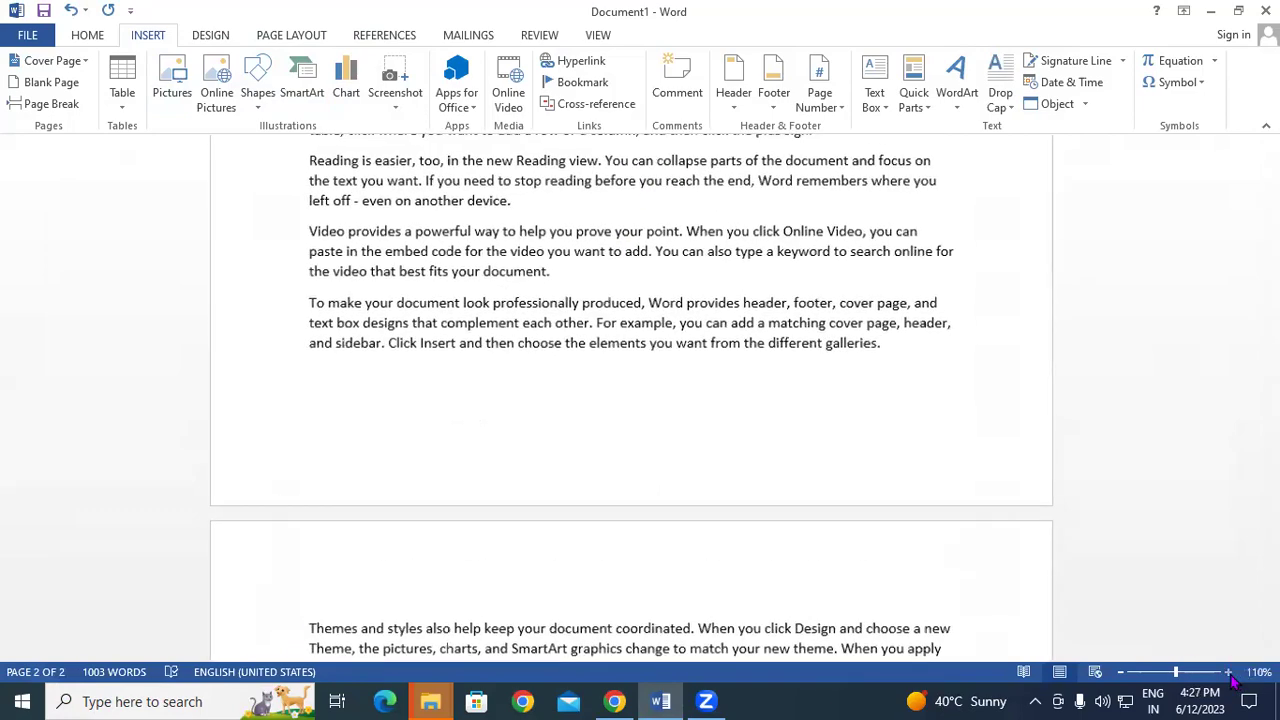
- Zoom the document to 200% and bring the top of page 1 into view
click(1229, 672)
click(1229, 672)
click(1229, 672)
click(1229, 672)
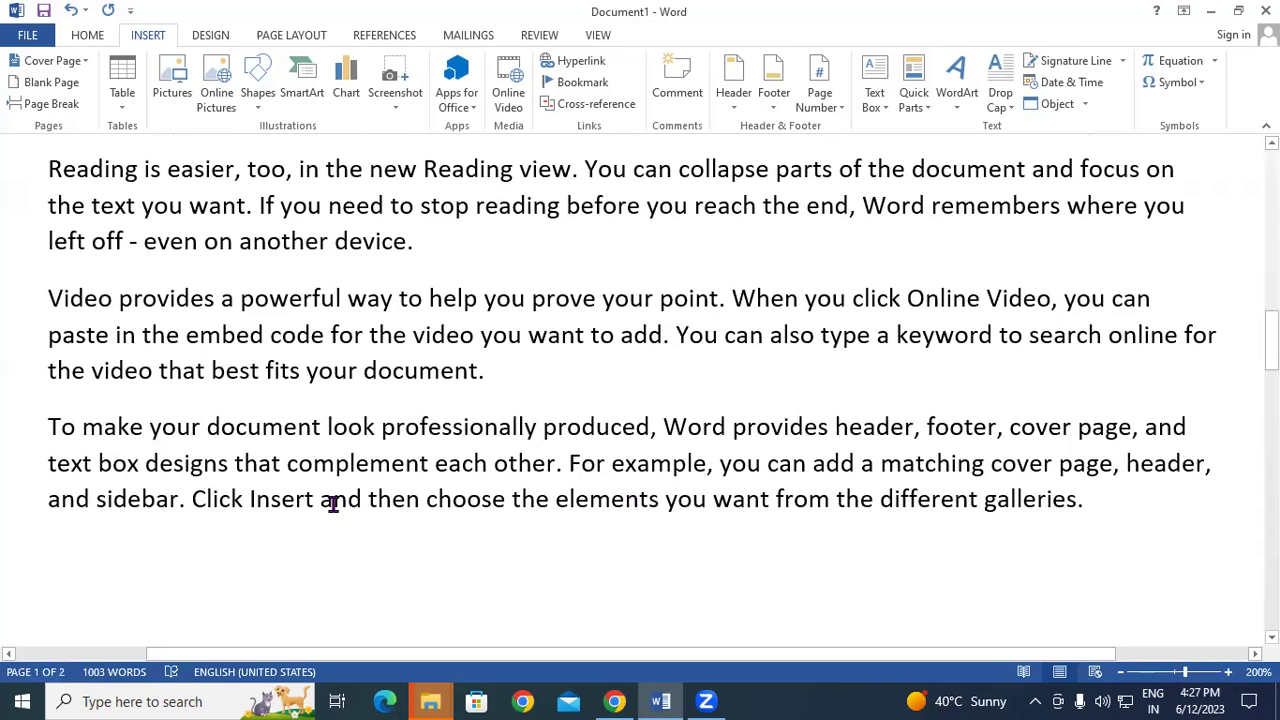
scroll(337, 500, up, 5)
scroll(350, 492, up, 5)
scroll(80, 490, down, 3)
scroll(60, 400, up, 3)
- Move 'Video' onto its own line and capitalise 'provides' to 'Provides'
scroll(50, 360, up, 1)
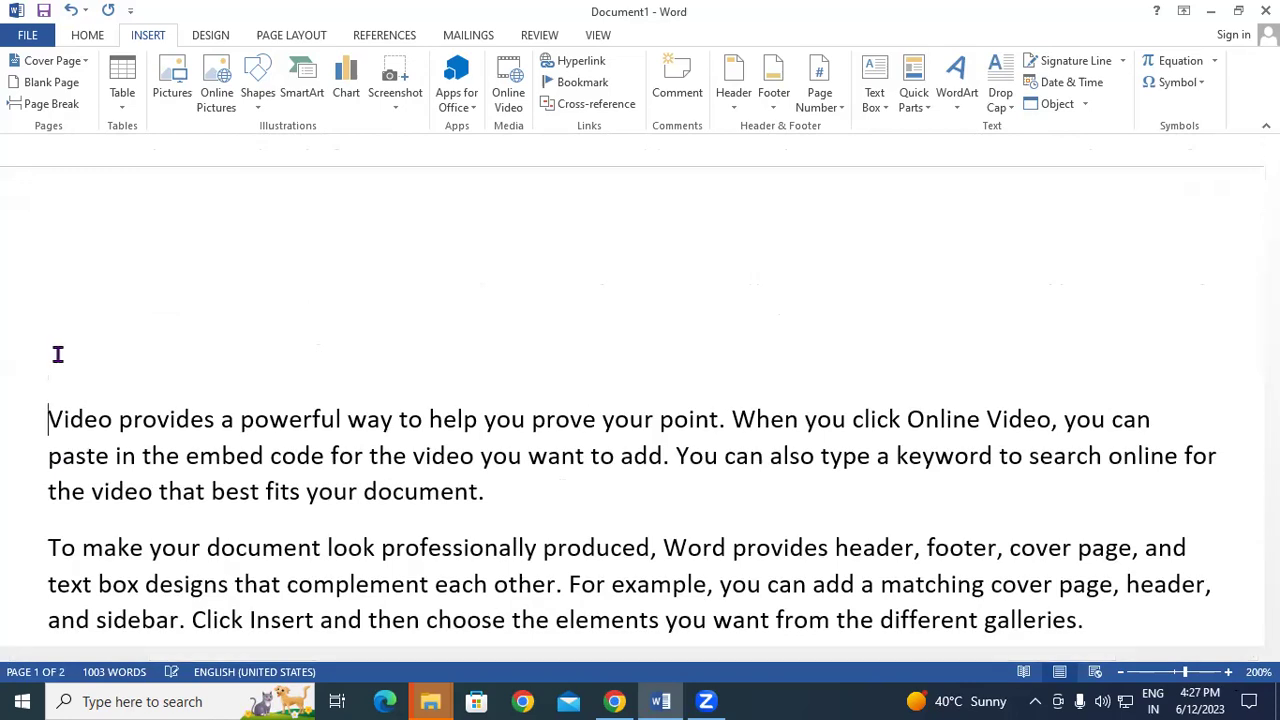
click(114, 420)
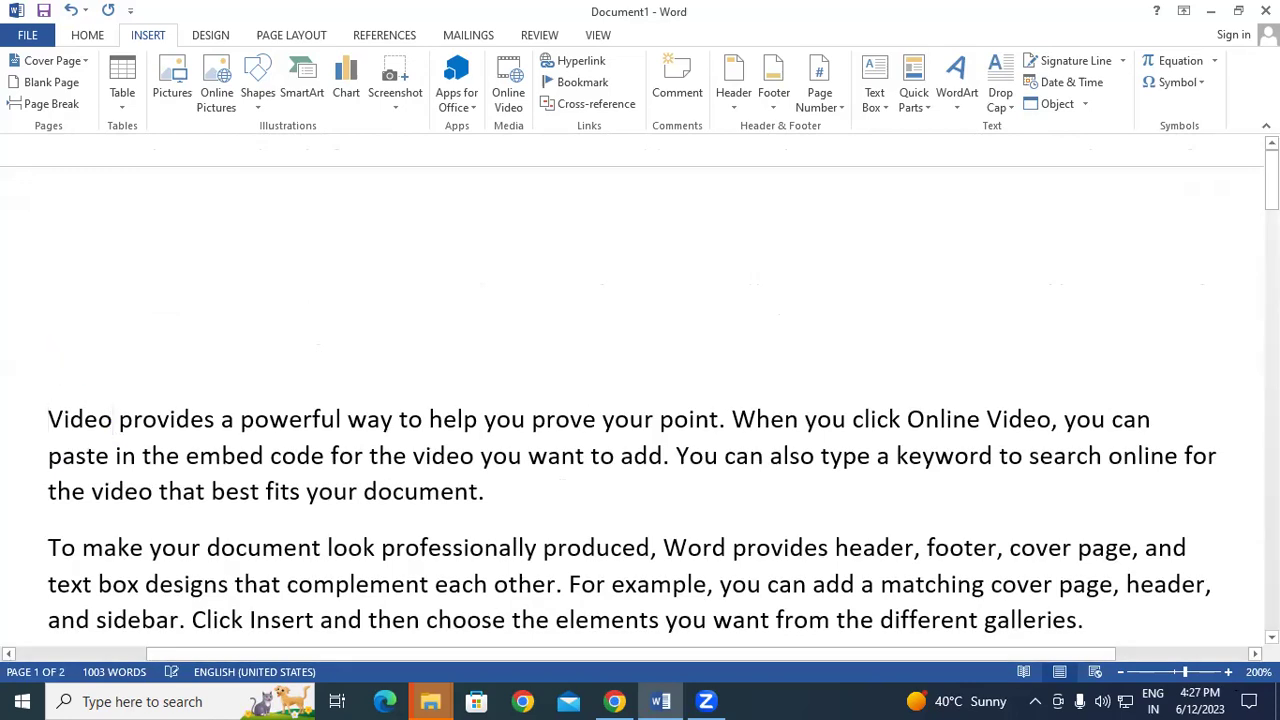
key(Return)
right_click(100, 480)
click(509, 560)
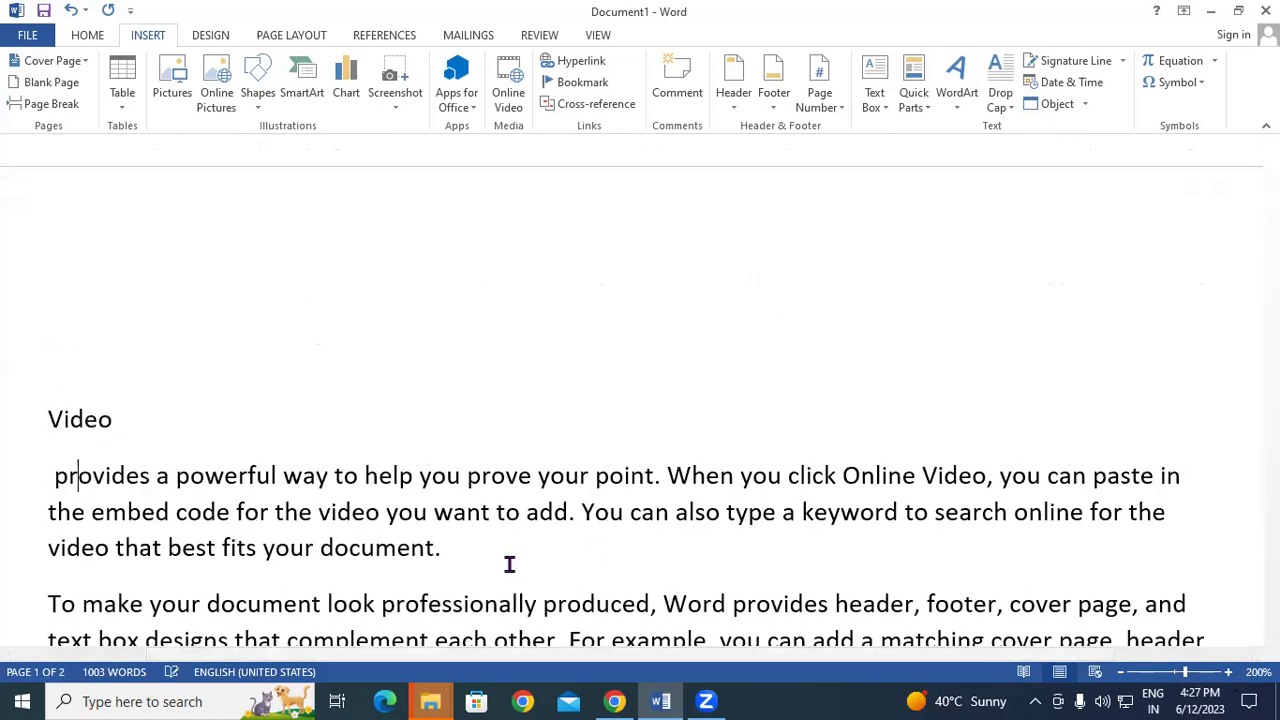
right_click(112, 484)
click(206, 505)
- Make the Video heading bold and red
scroll(75, 390, down, 1)
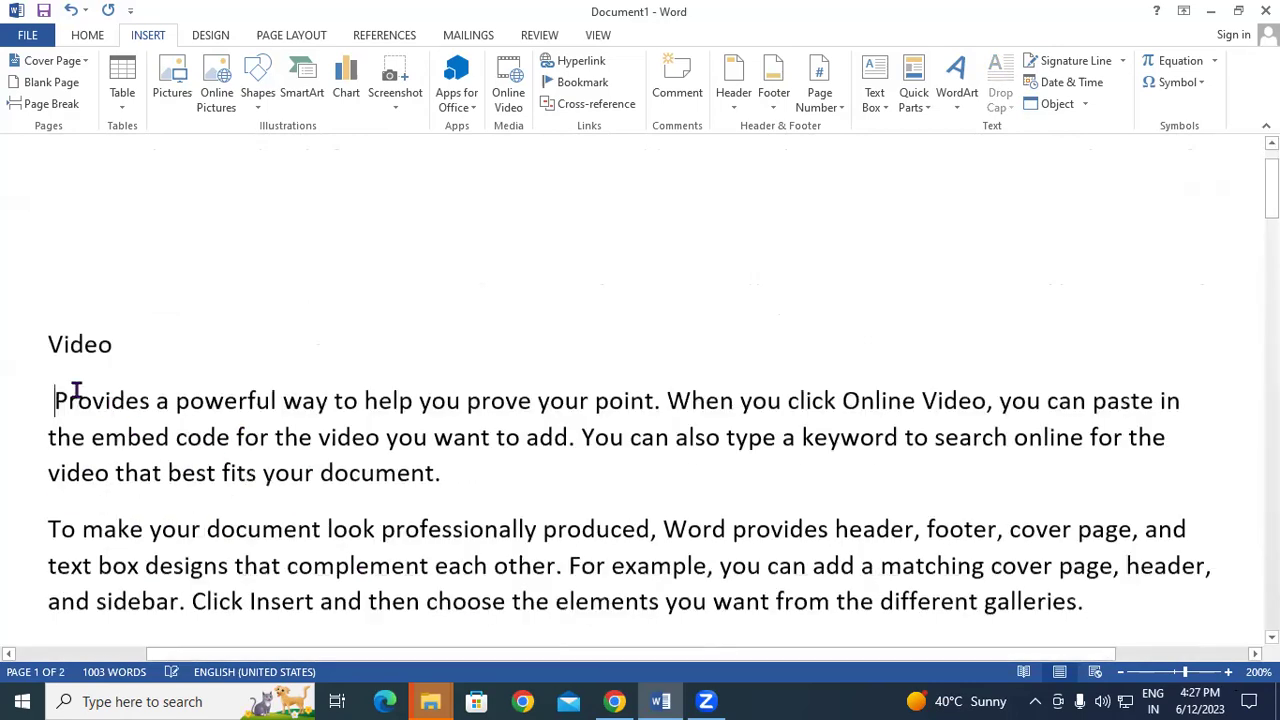
drag(123, 328, 48, 330)
click(87, 35)
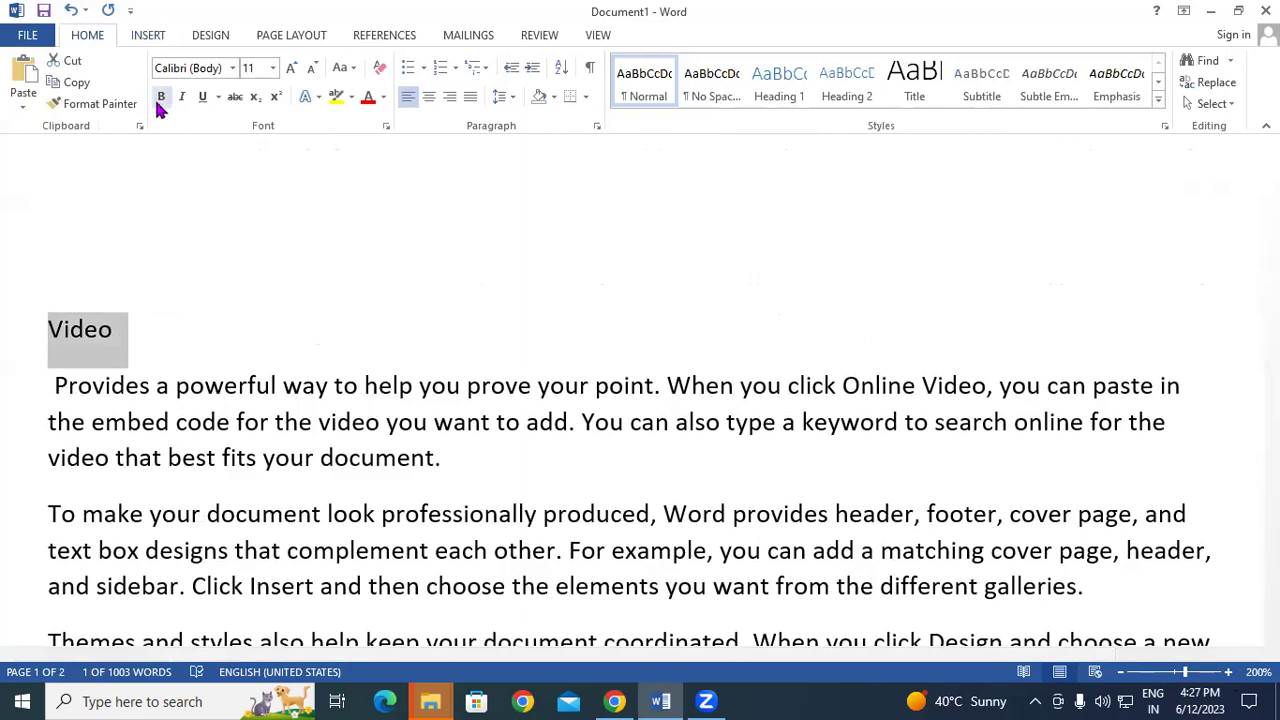
click(160, 97)
click(368, 97)
click(315, 390)
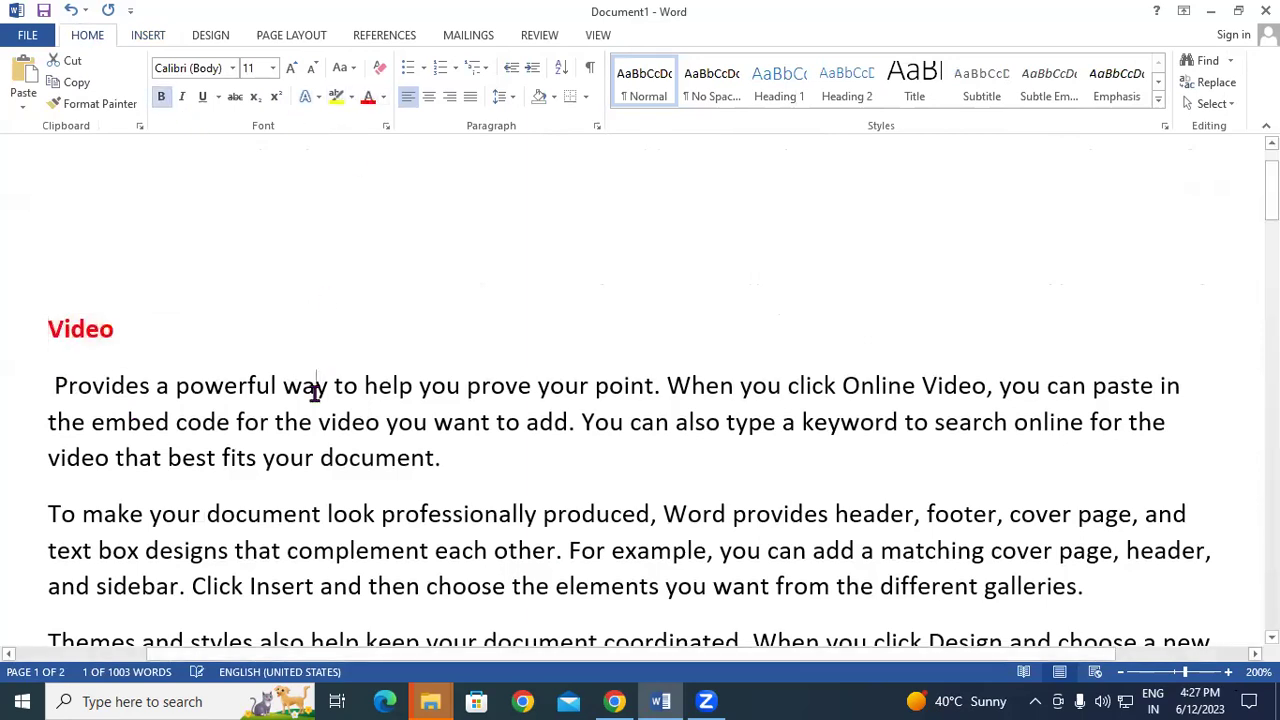
- Put 'Reading' on its own line, delete the leftover 'is', and capitalise 'Easier'
scroll(315, 390, down, 3)
scroll(357, 480, down, 3)
click(139, 270)
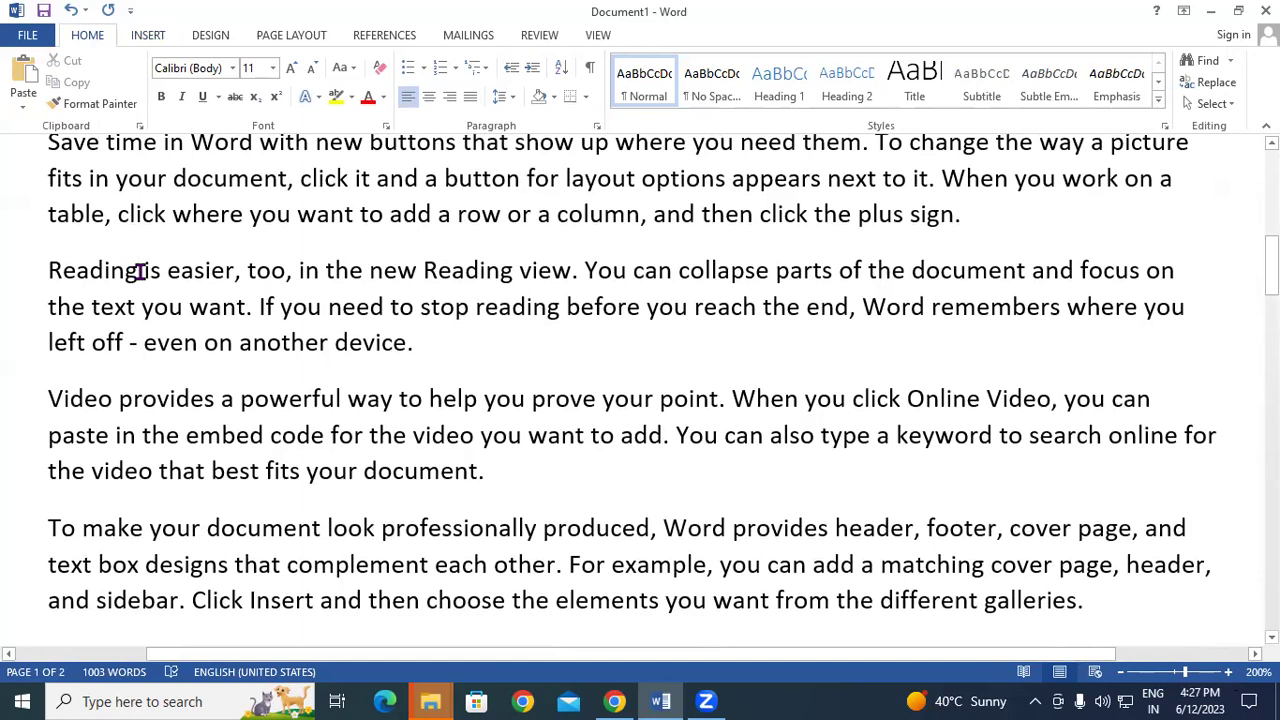
key(Return)
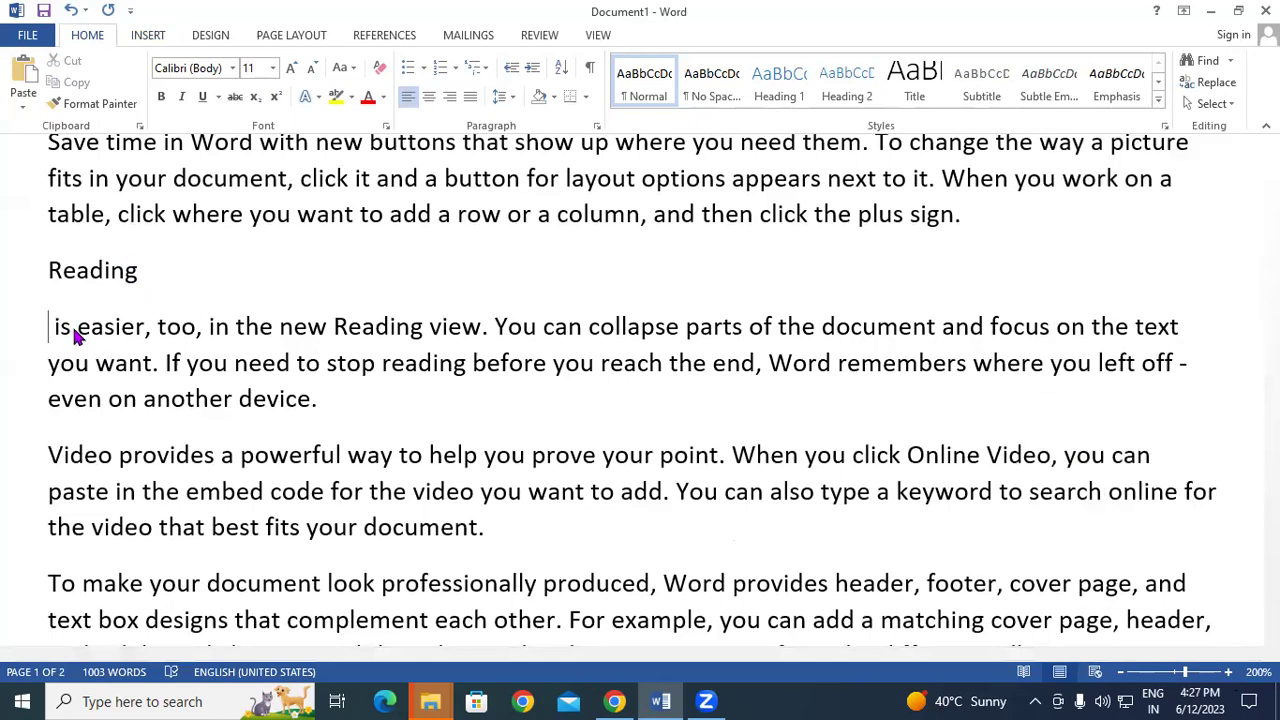
right_click(74, 330)
key(Escape)
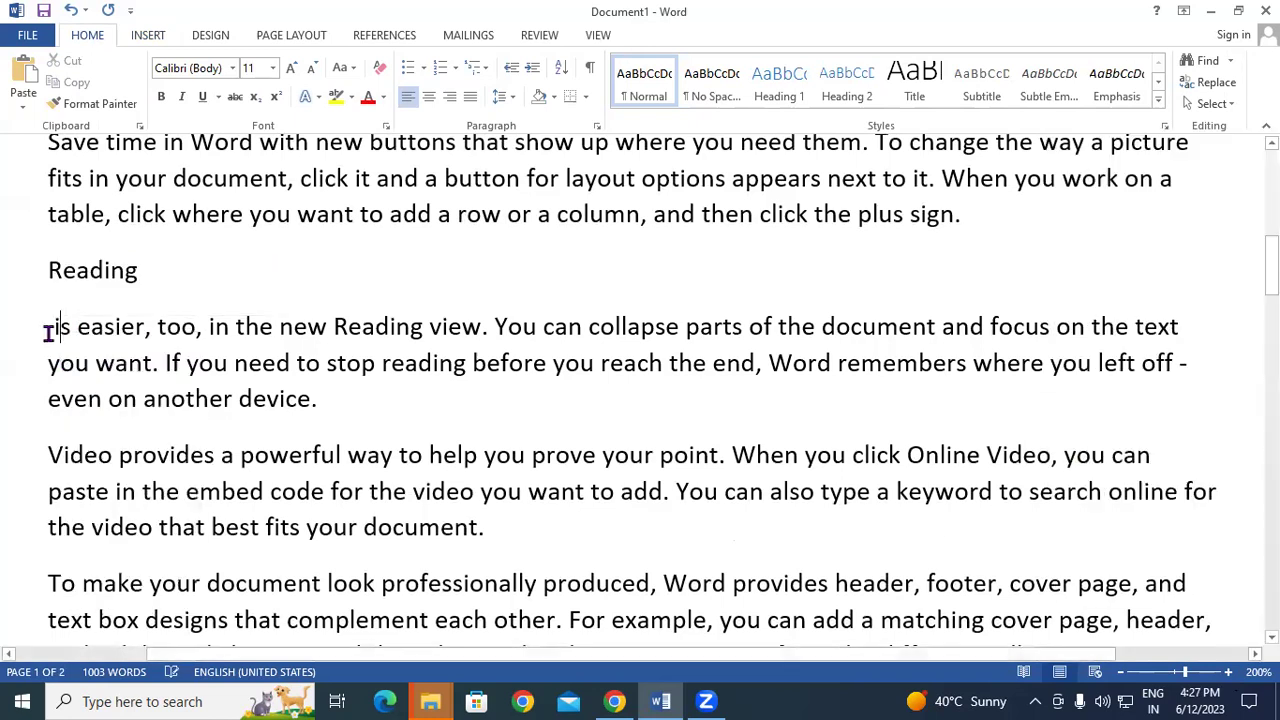
double_click(51, 329)
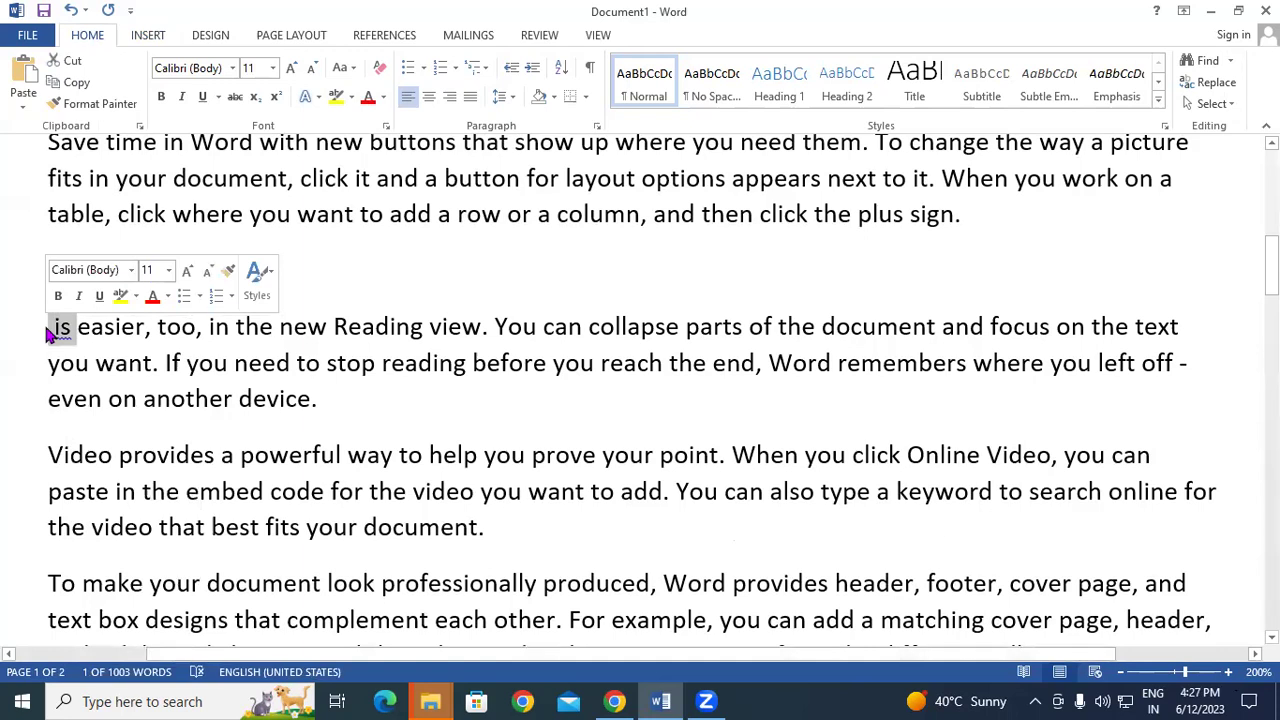
key(Delete)
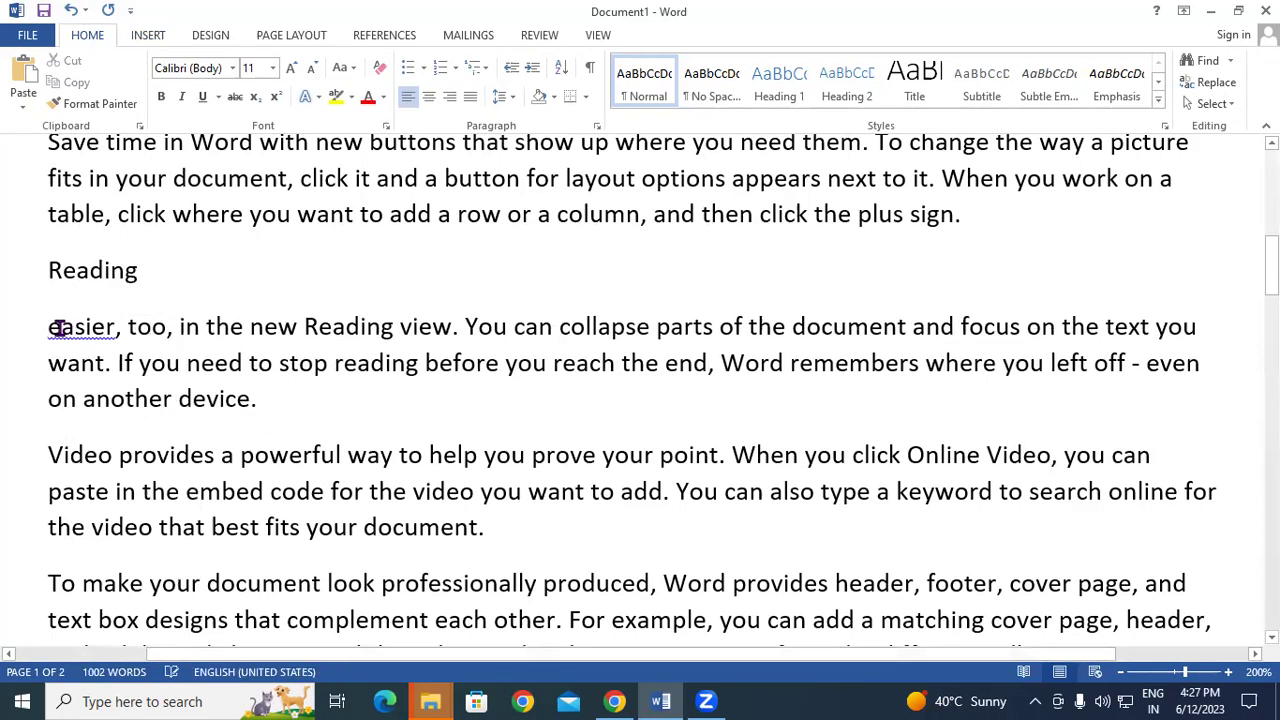
right_click(86, 338)
click(190, 357)
click(273, 416)
- Make the Reading heading bold with Ctrl+B and colour it red
click(42, 260)
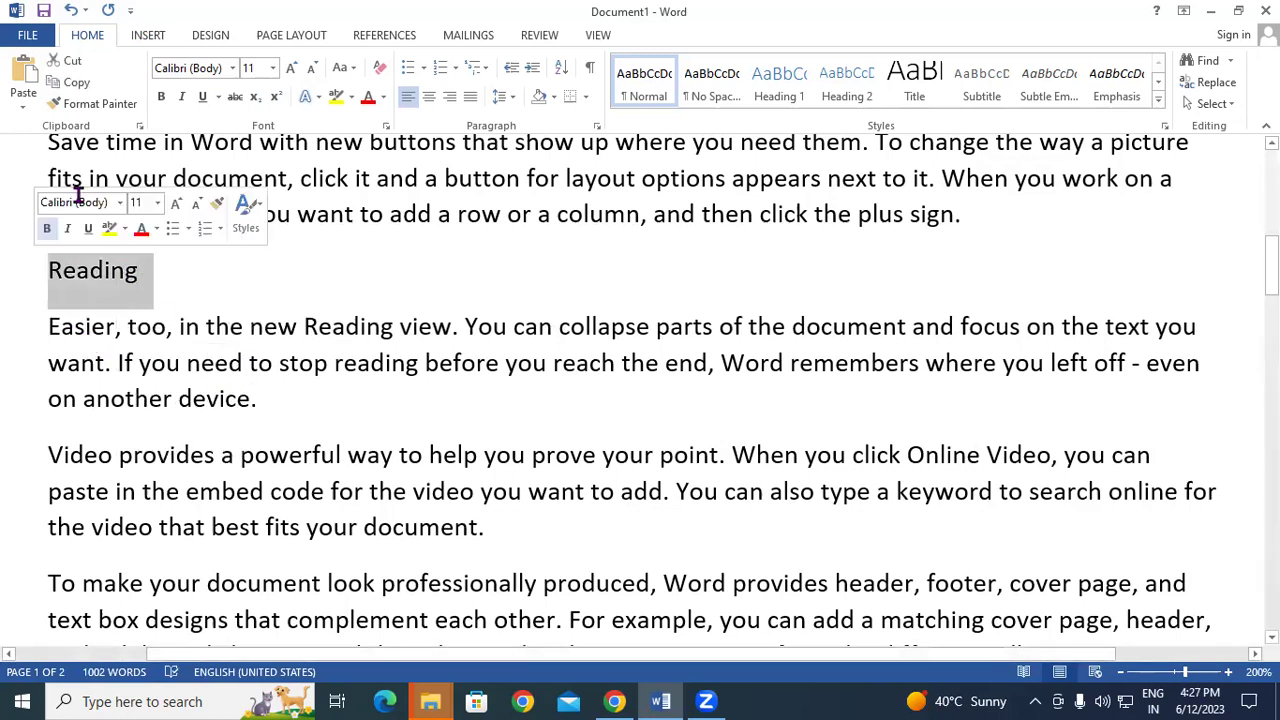
key(ctrl+b)
click(368, 97)
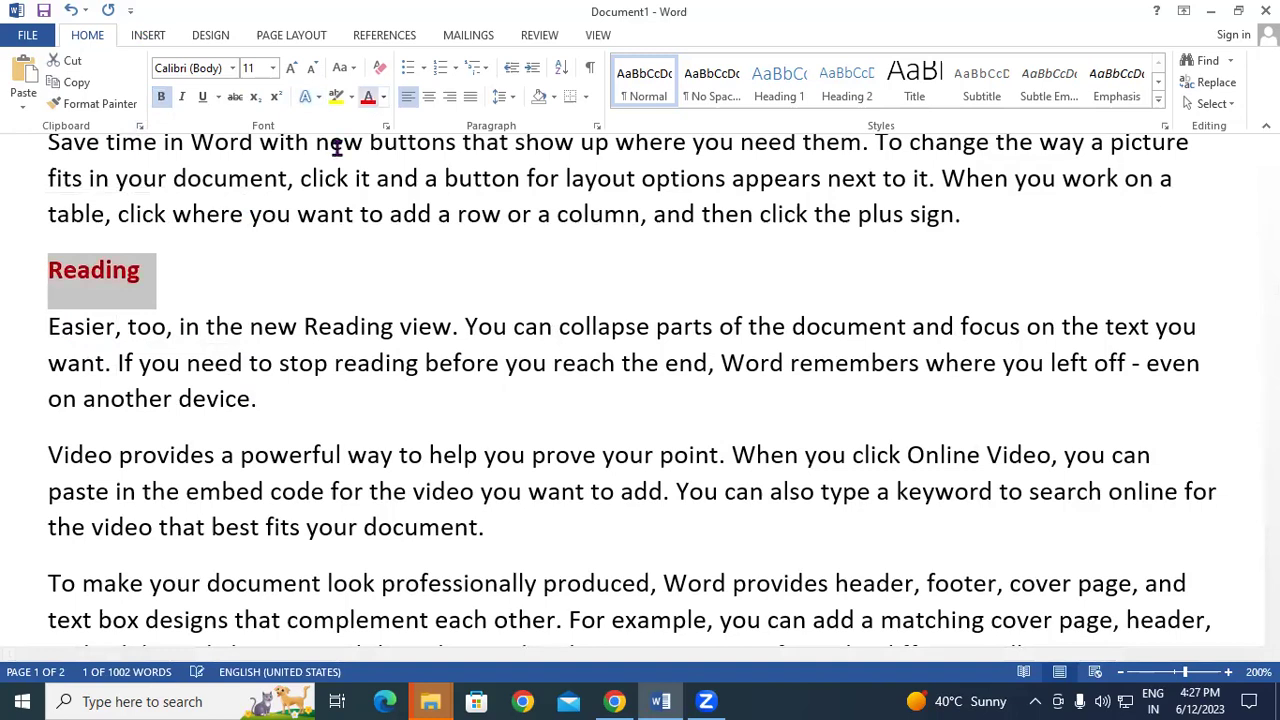
click(337, 400)
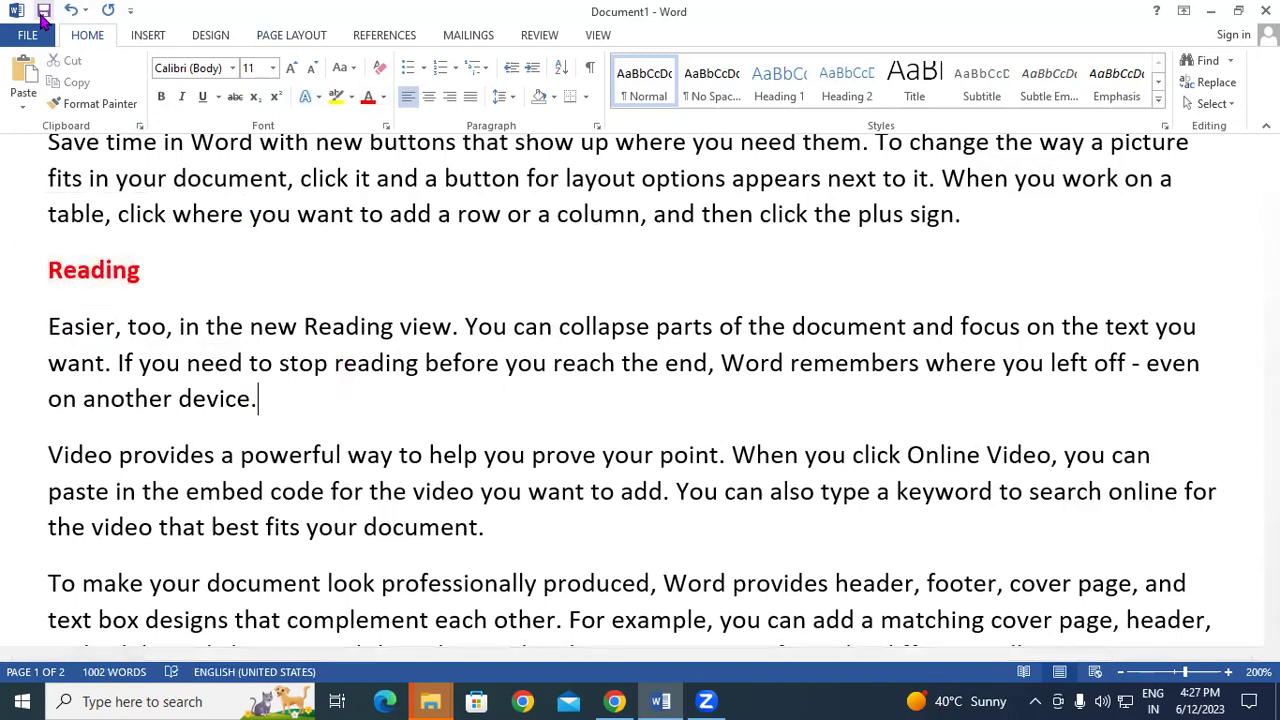
- Save the document through Browse into the Documents folder under the name 'Video'
click(44, 12)
click(484, 497)
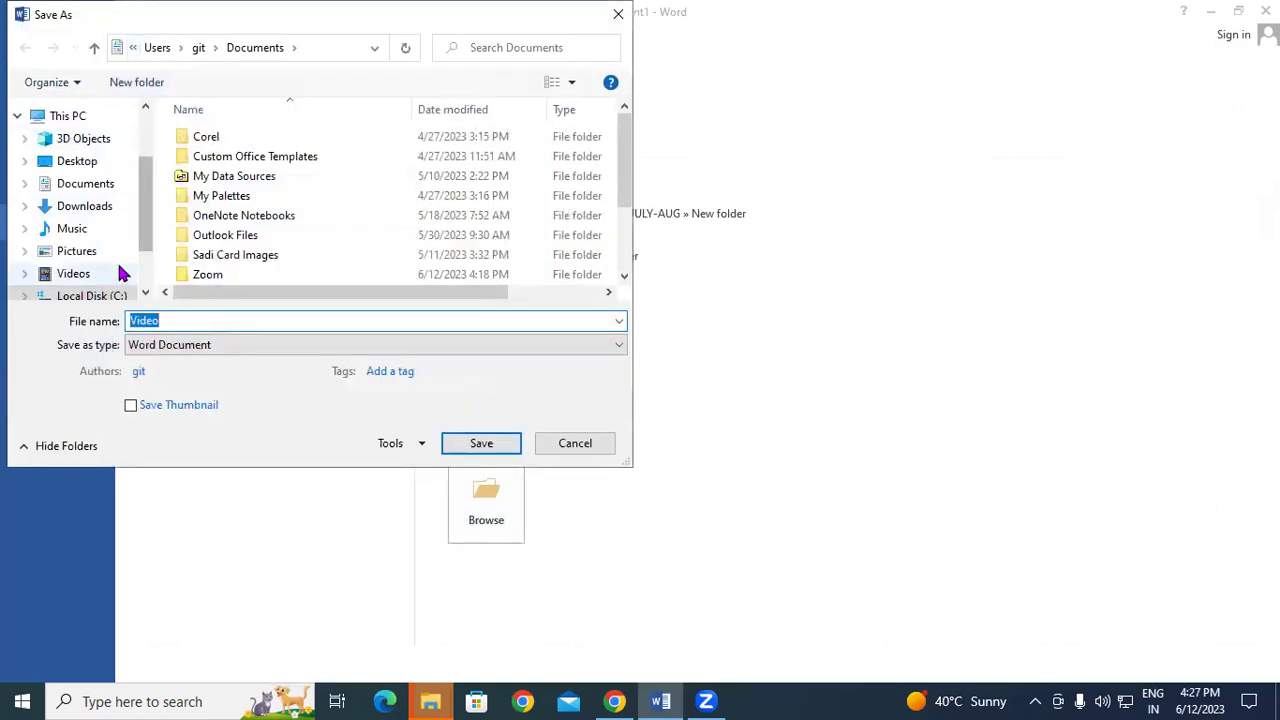
click(77, 161)
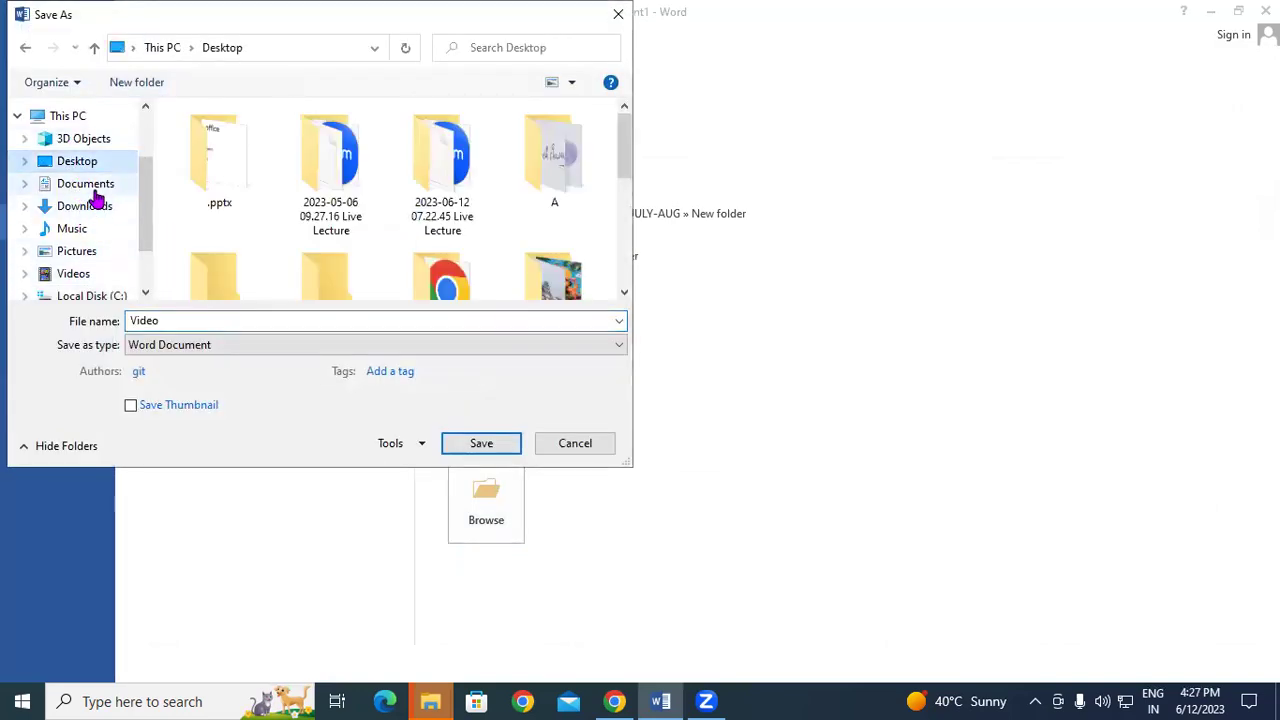
click(88, 185)
double_click(194, 316)
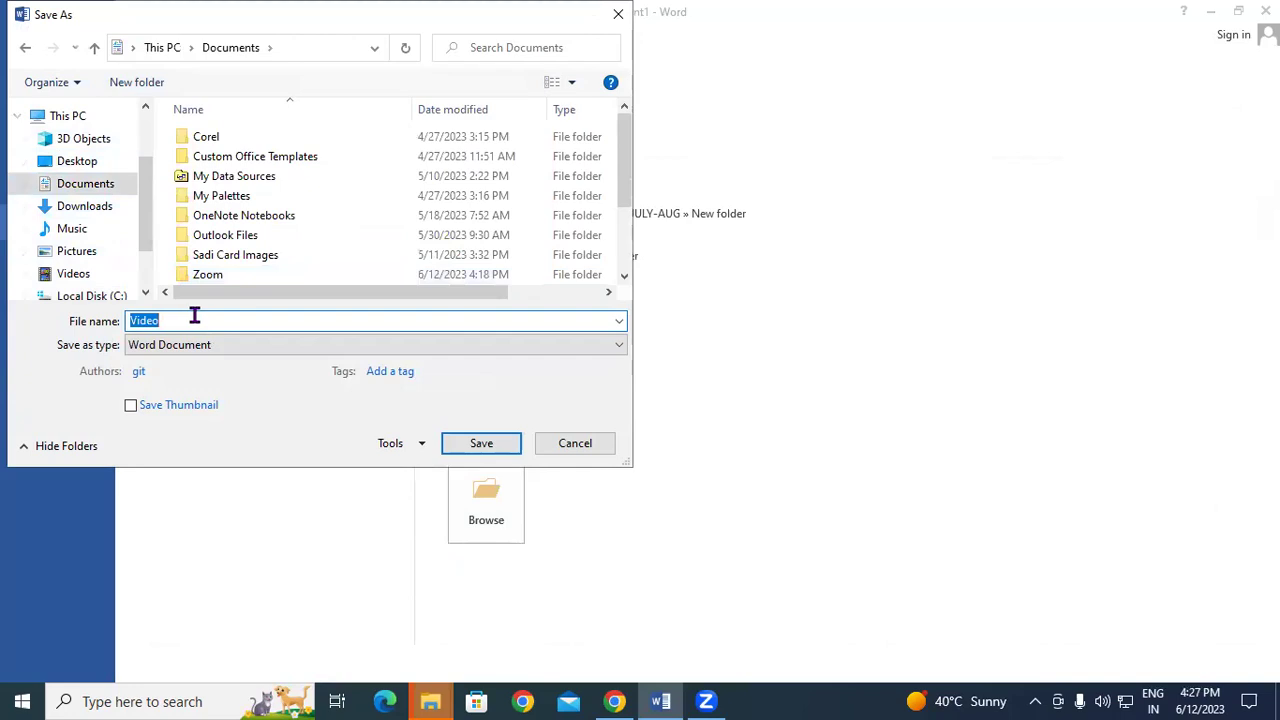
click(480, 445)
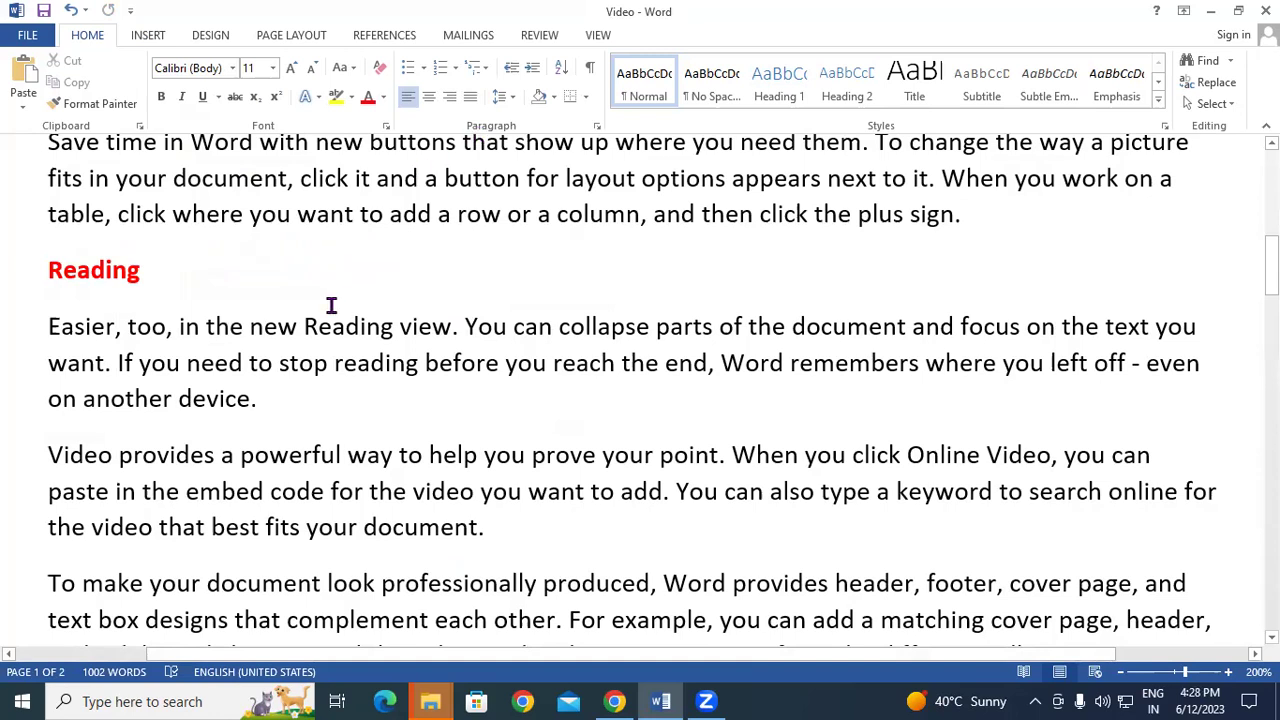
scroll(331, 305, up, 3)
- Close Word, relaunch it with winword from Run, and start a blank document typing =rand(1)
click(1258, 11)
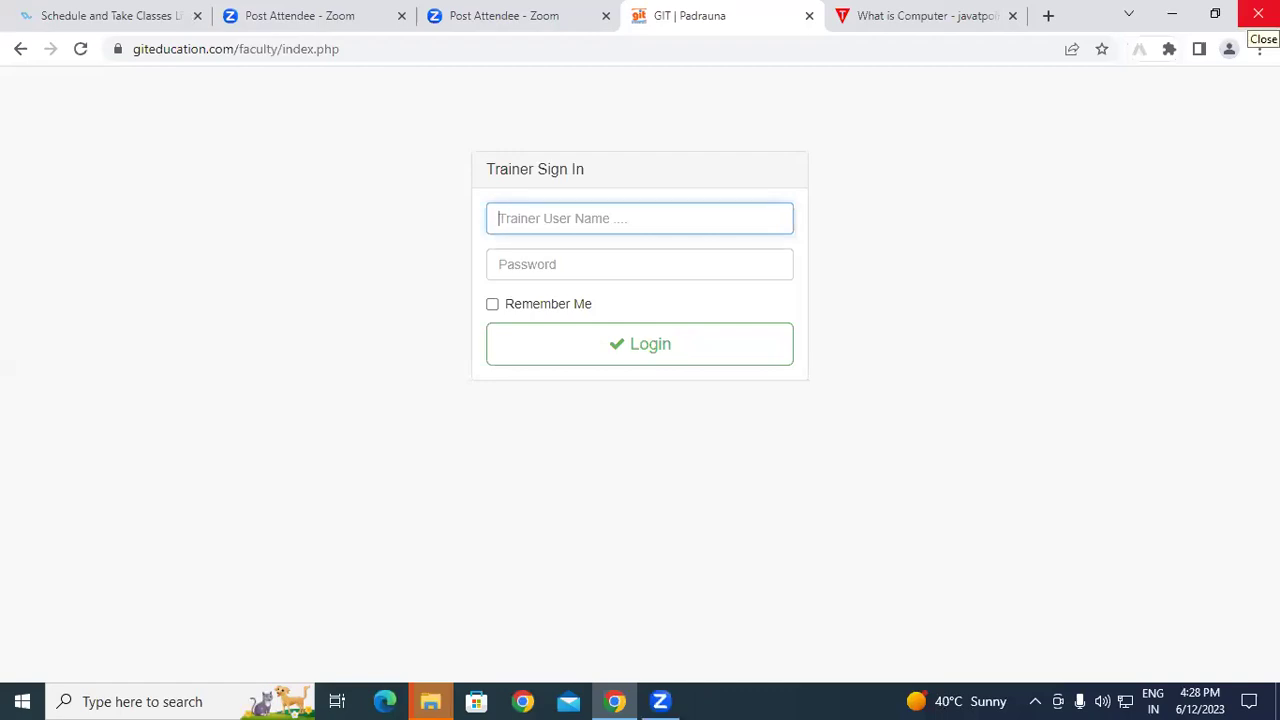
key(super+r)
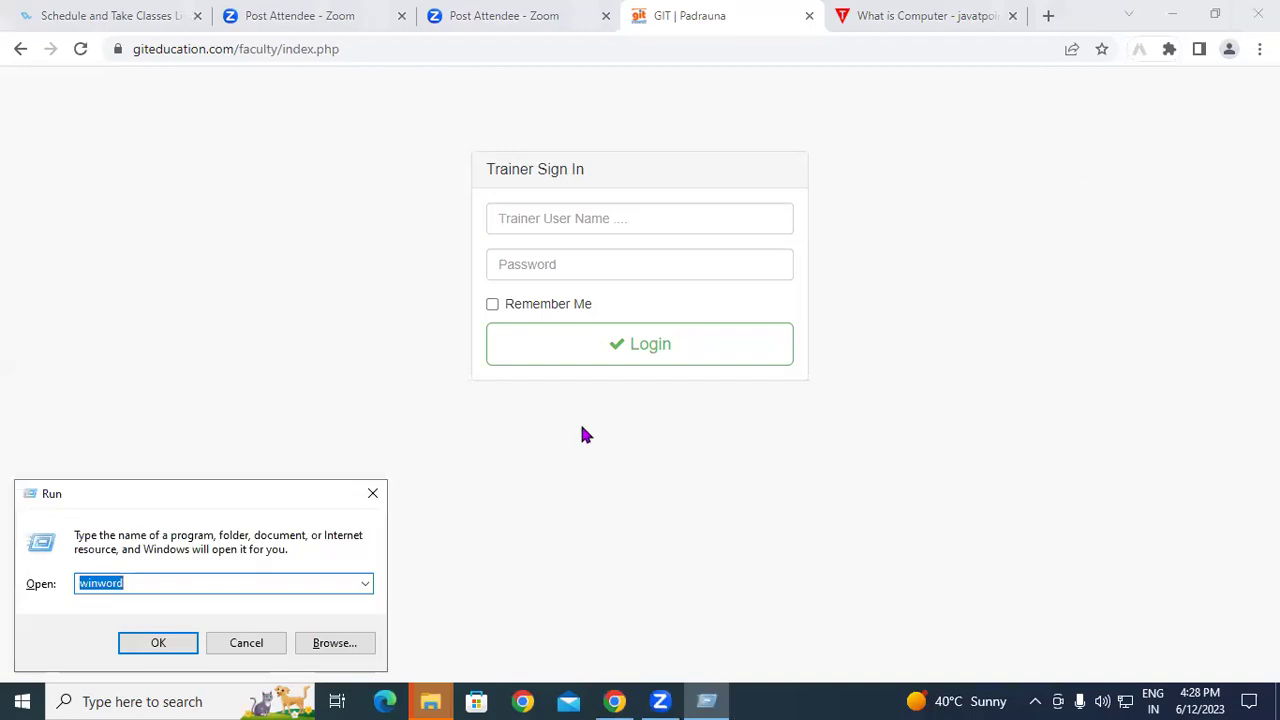
drag(245, 503, 470, 160)
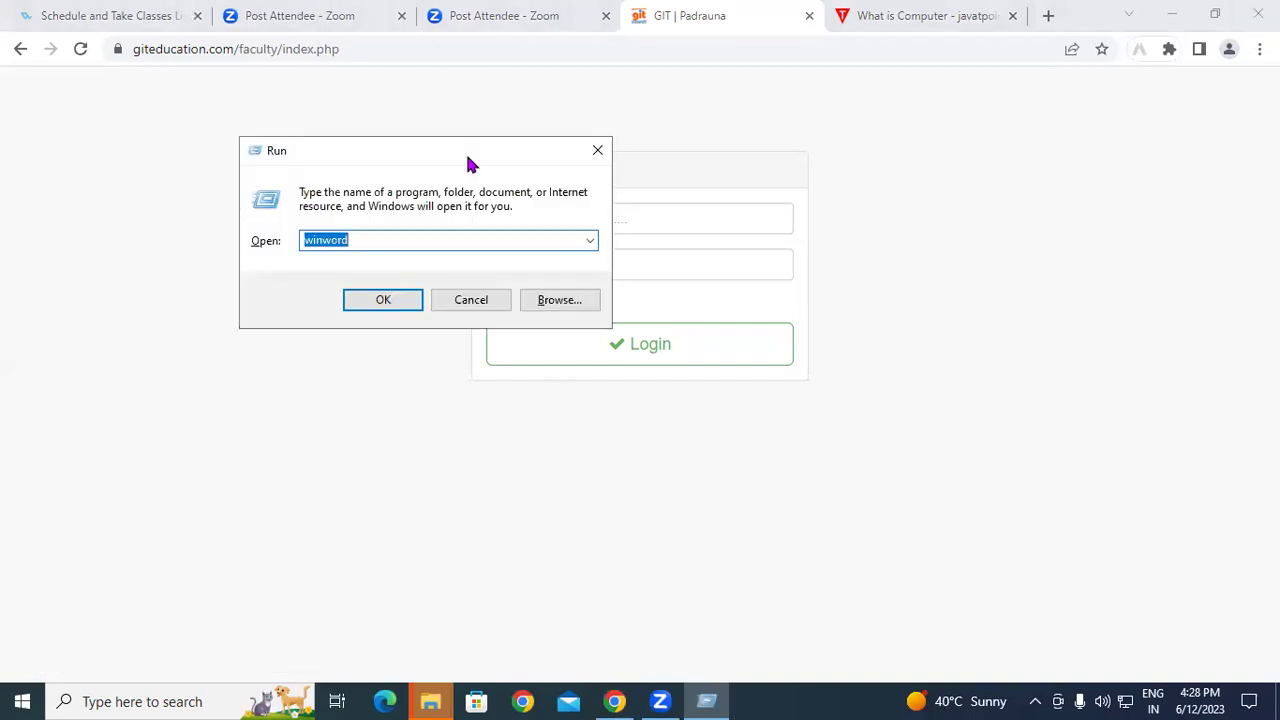
key(Return)
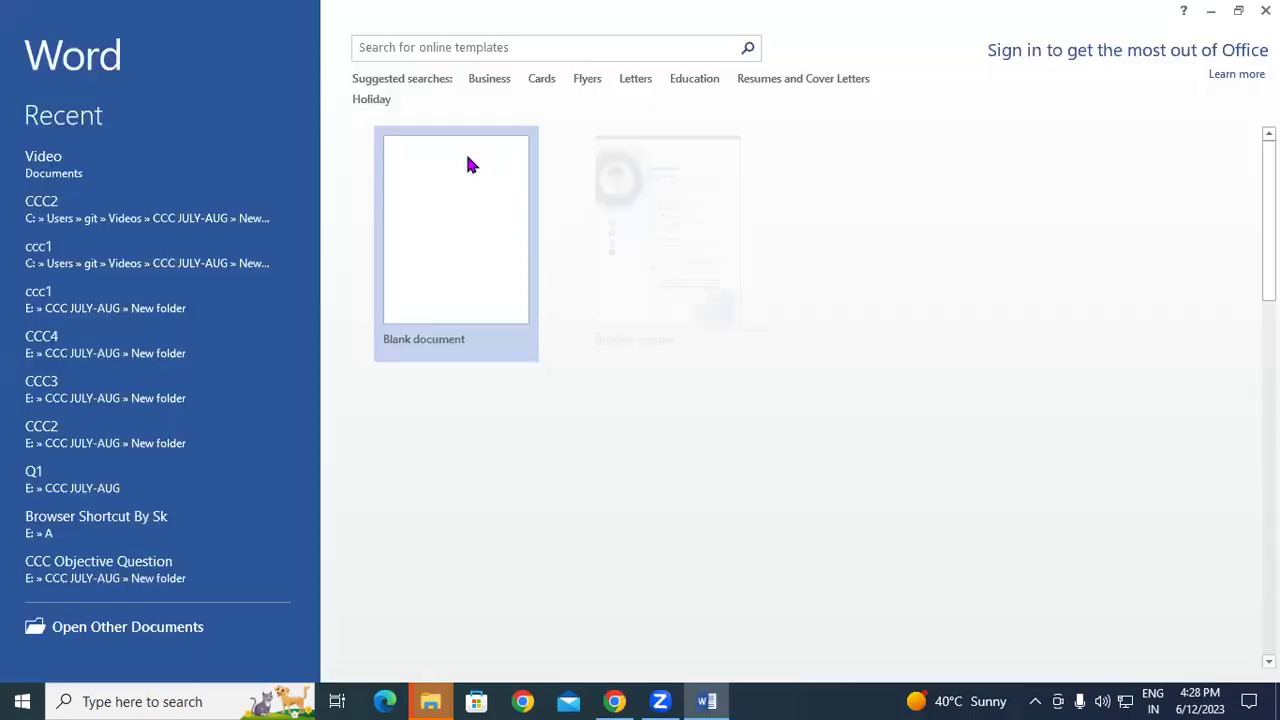
click(446, 180)
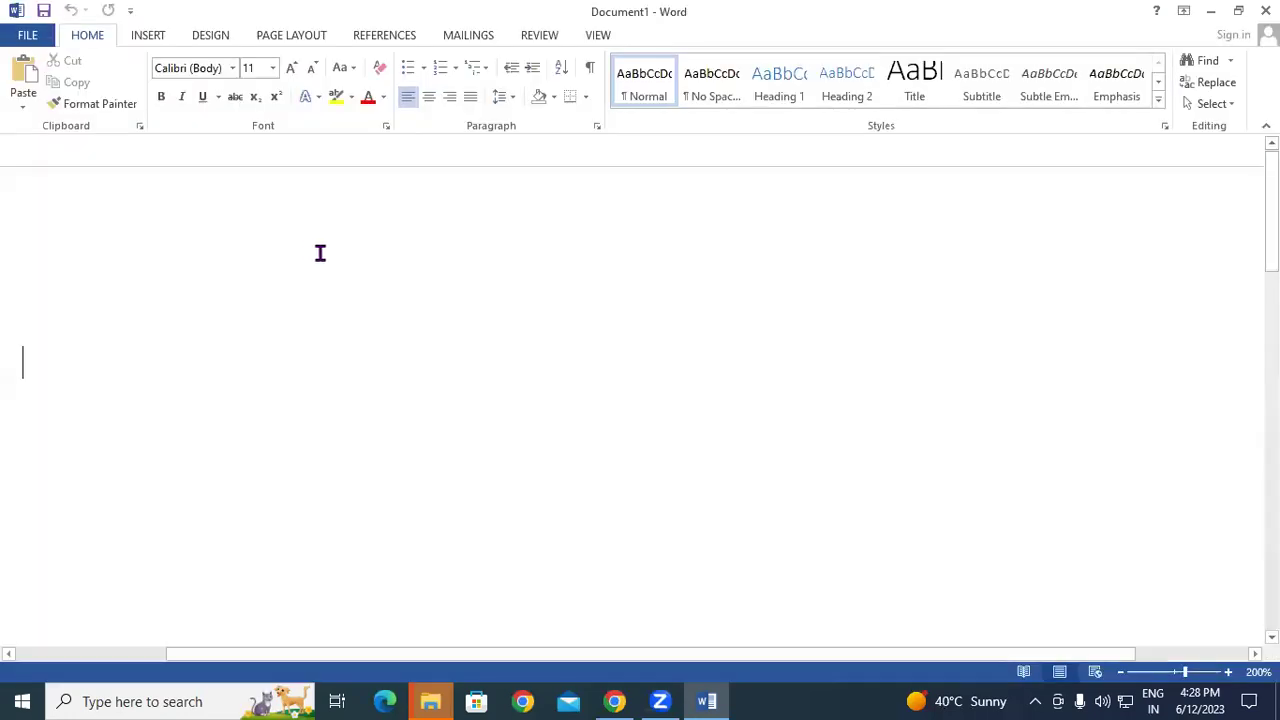
text(=rand()
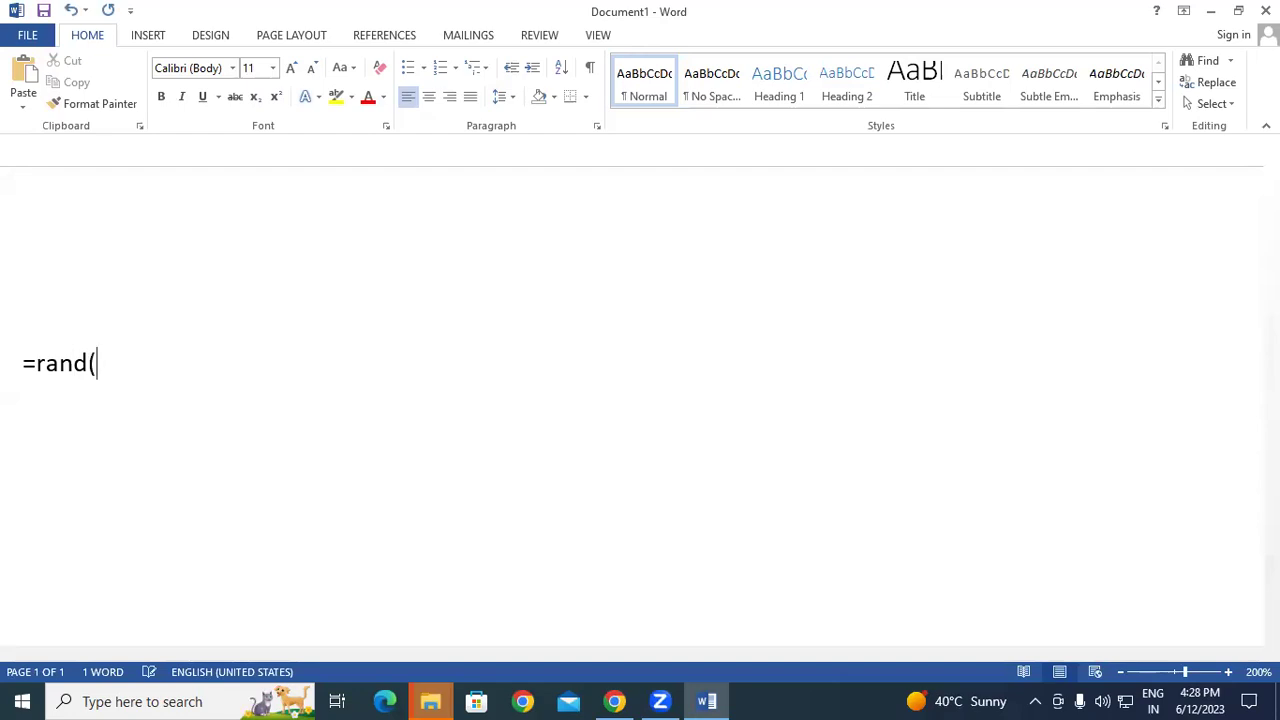
text(1)
- Expand =rand(1) into one sample paragraph starting 'Video provides a powerful way'
key(Return)
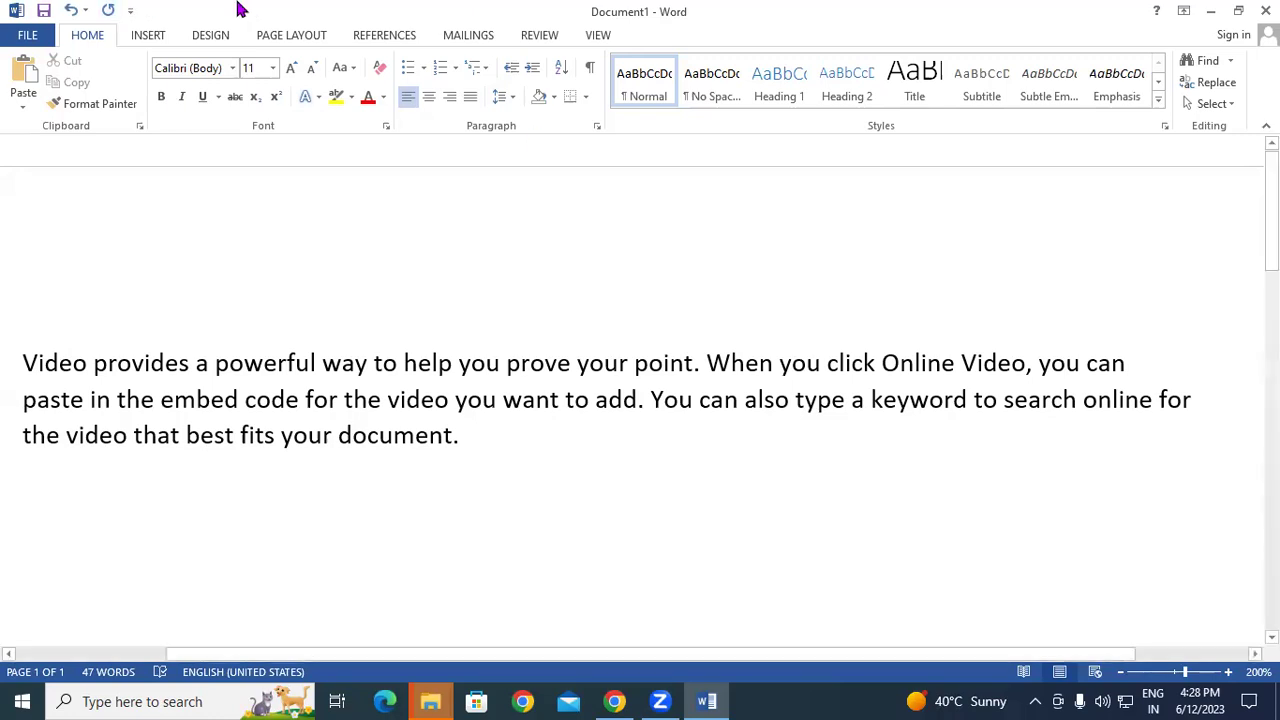
- Minimize Word and Chrome, skip the two missing items, and pause the copy to folder 3.4
click(1212, 18)
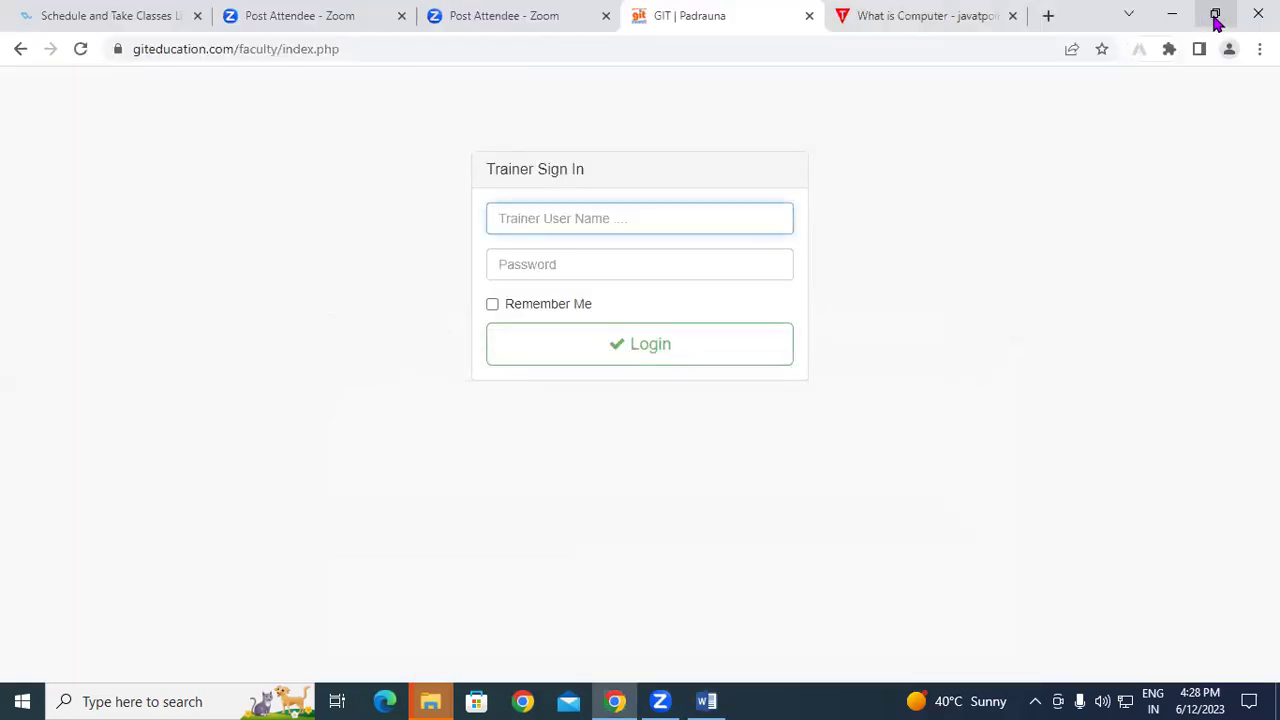
click(1172, 14)
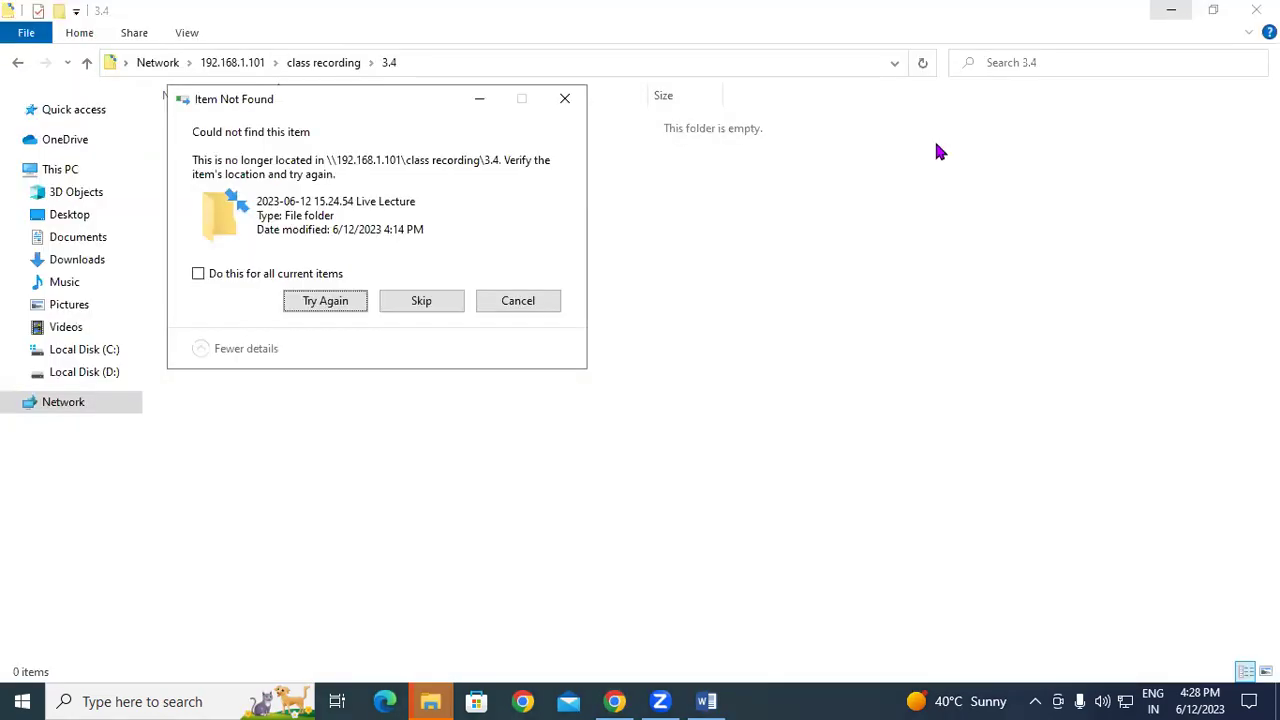
click(448, 302)
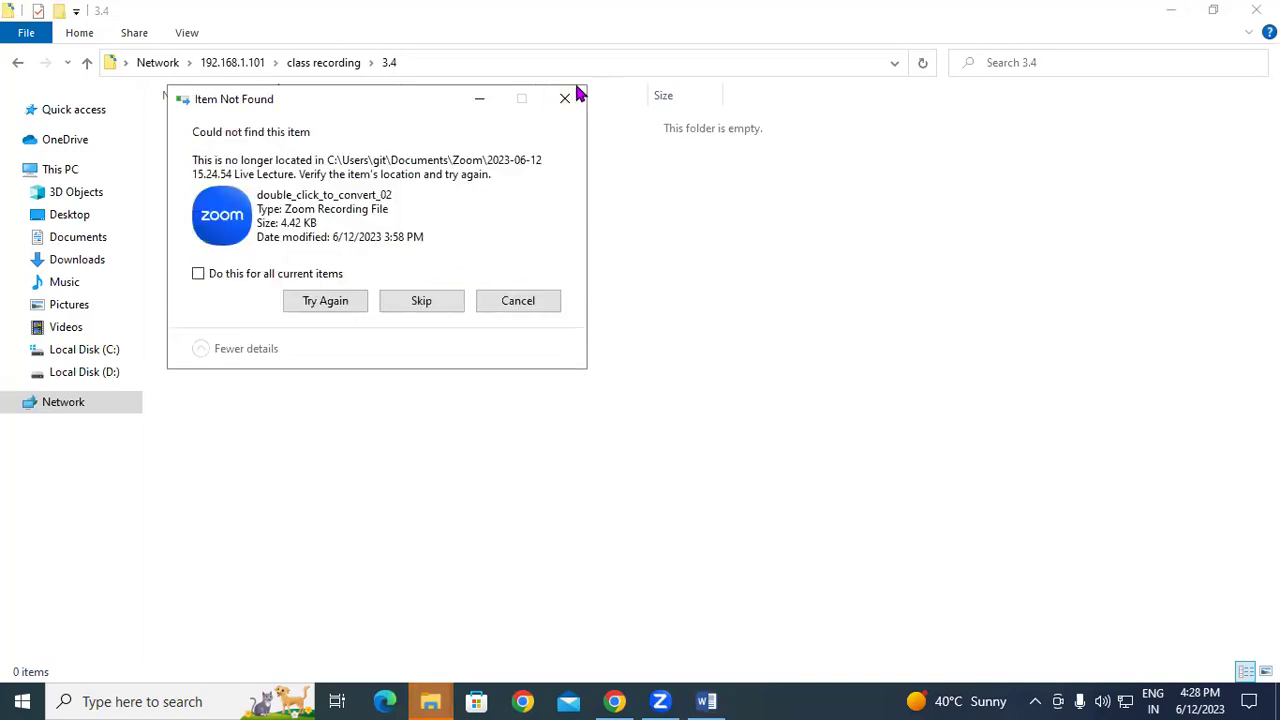
click(432, 300)
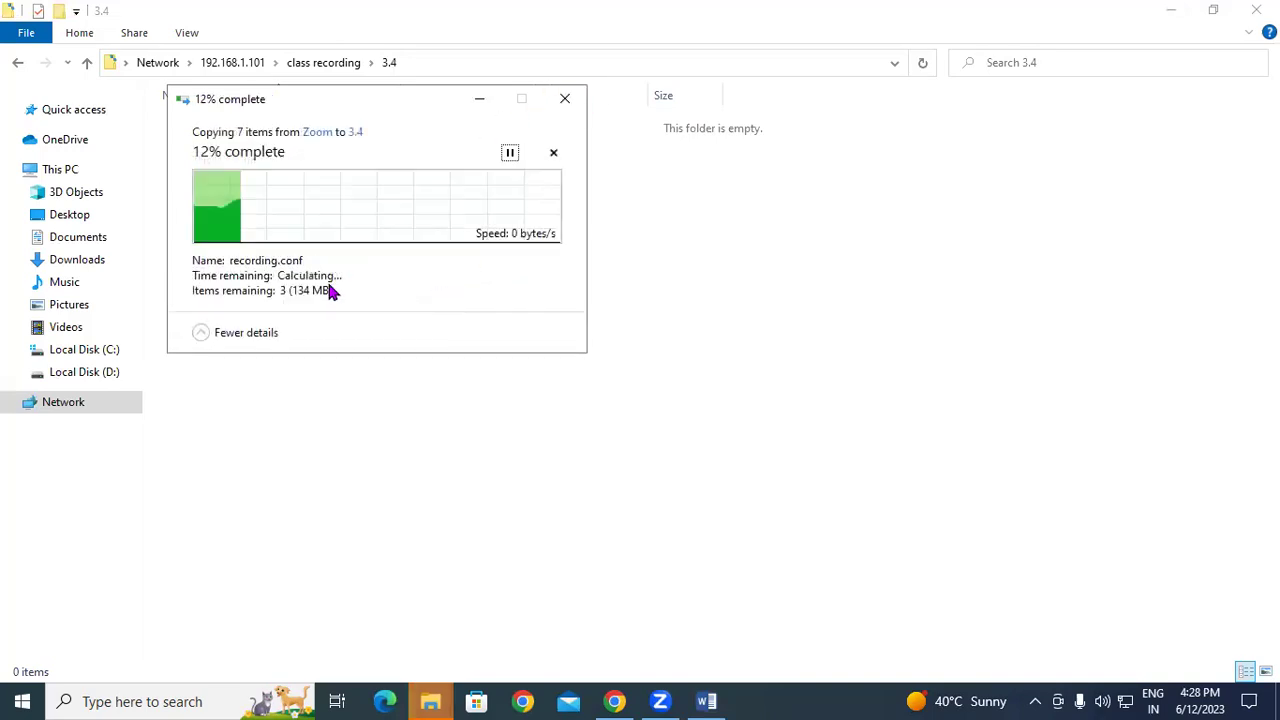
click(510, 153)
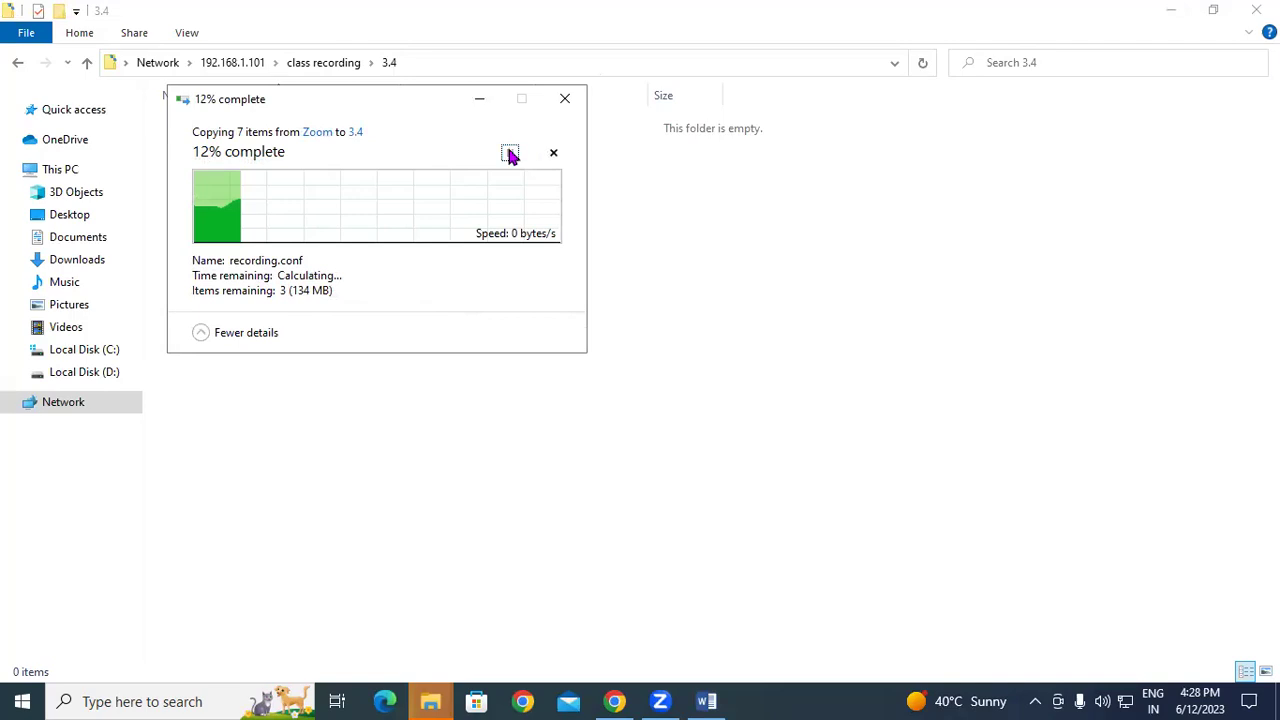
click(244, 332)
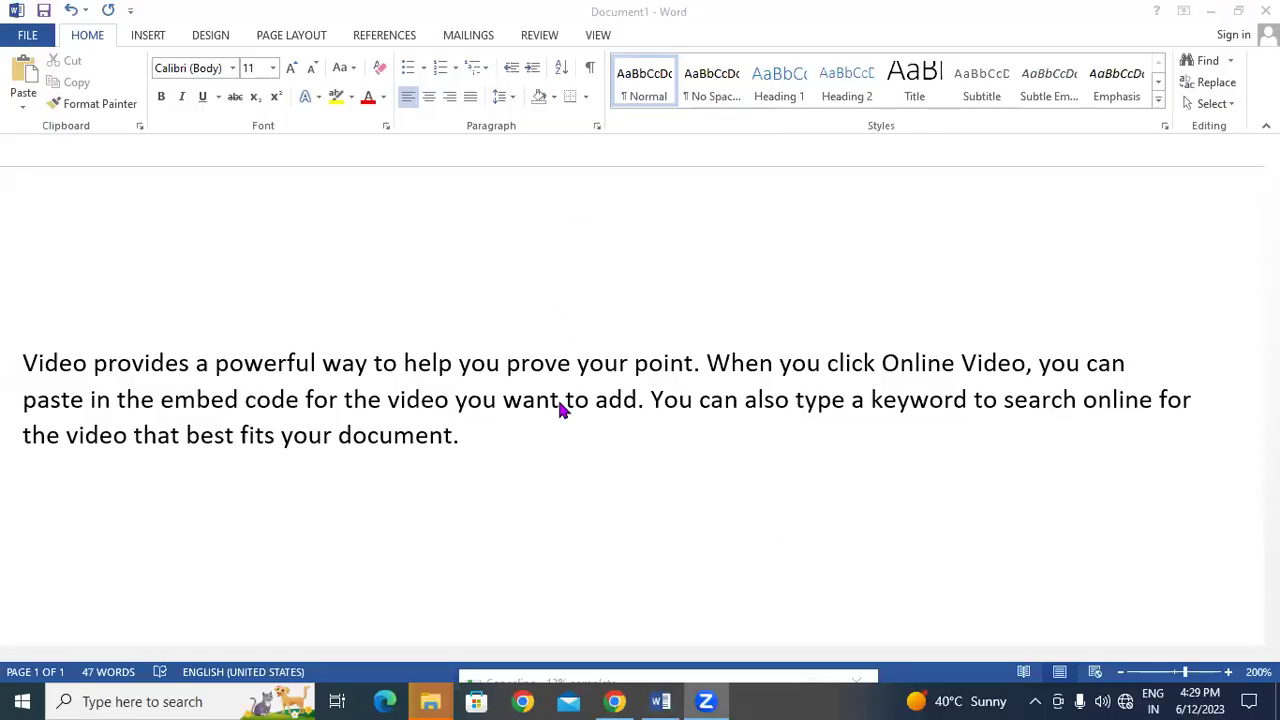
- Minimize Word again and show the Documents folder in File Explorer
click(489, 449)
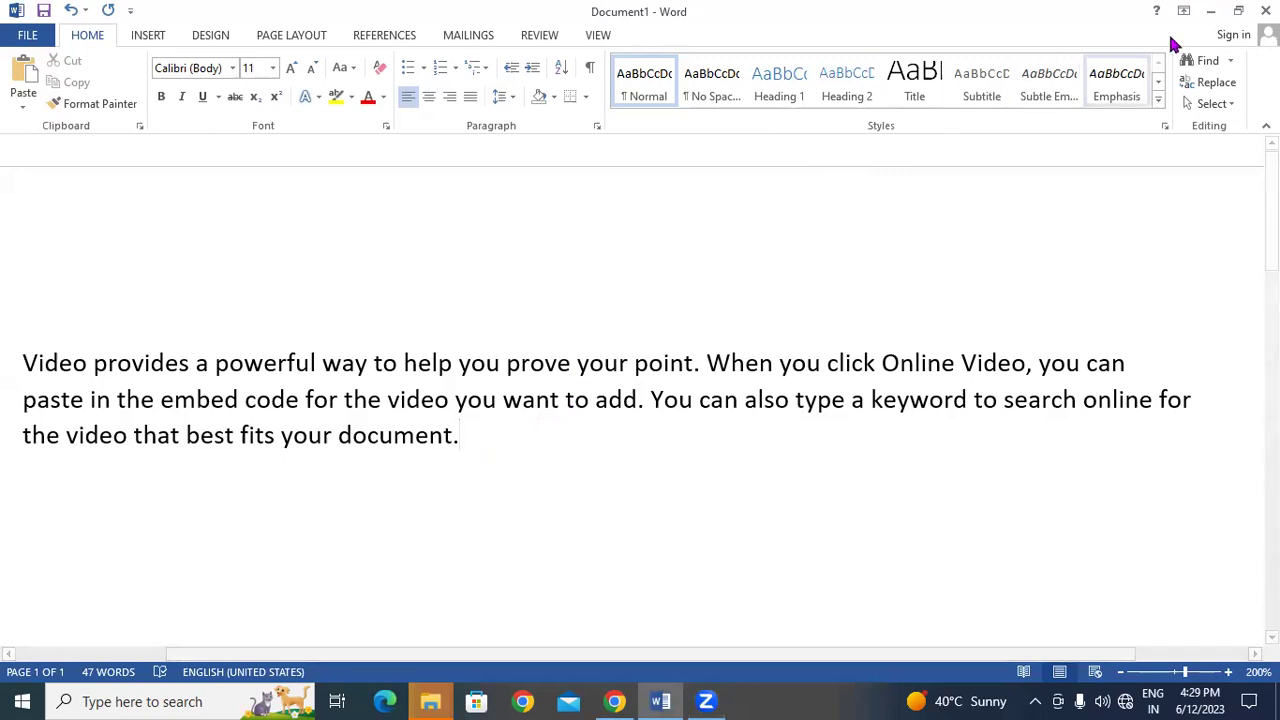
click(1214, 11)
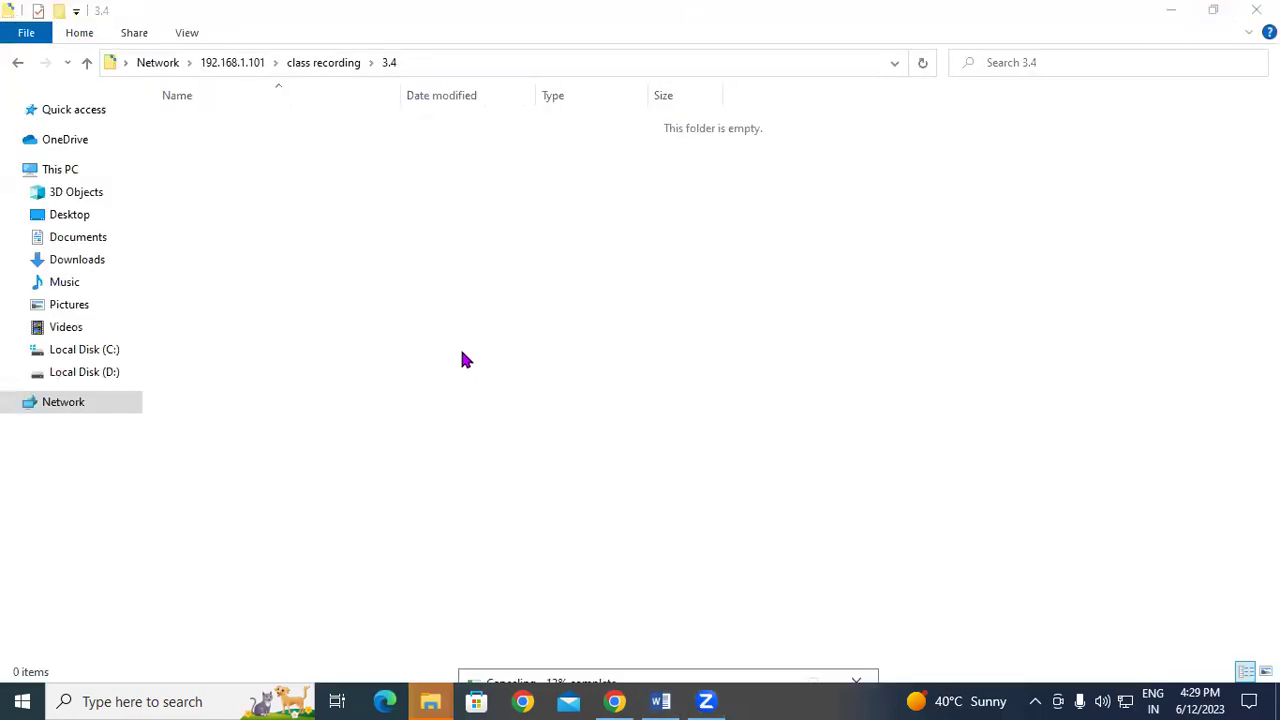
click(72, 240)
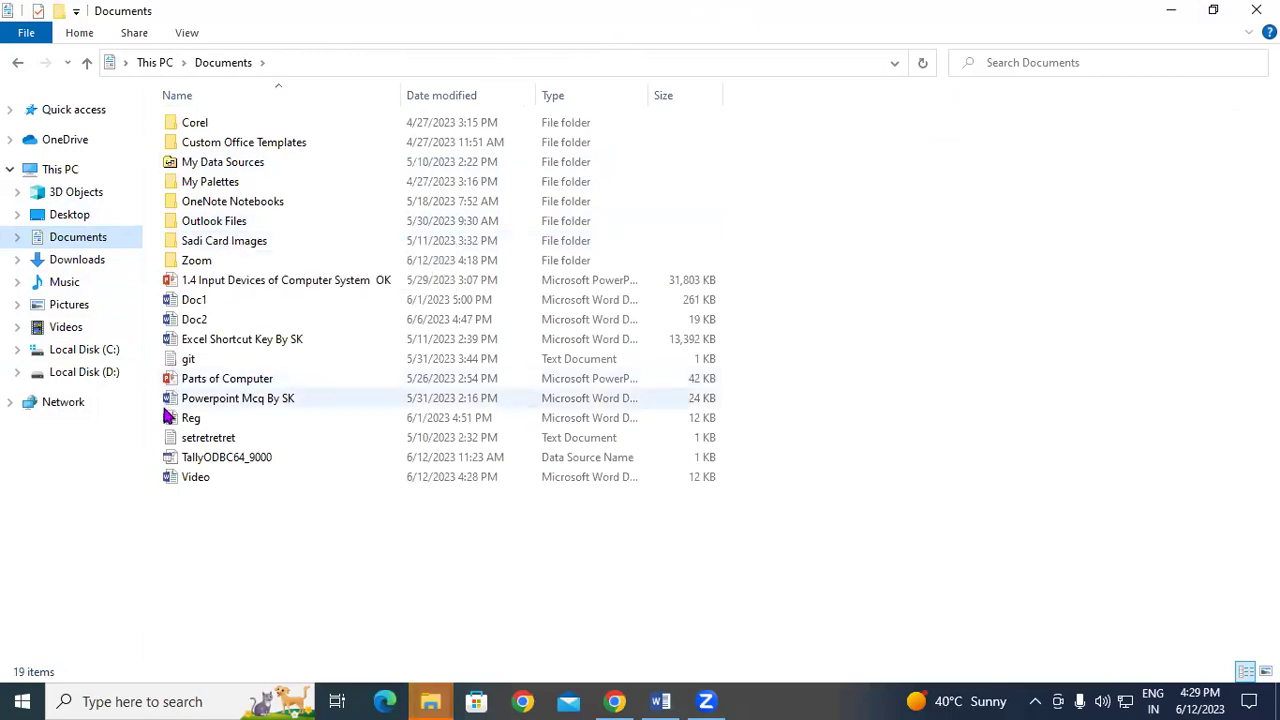
- Open the saved Video file from Documents, review its text, and close it again
double_click(222, 477)
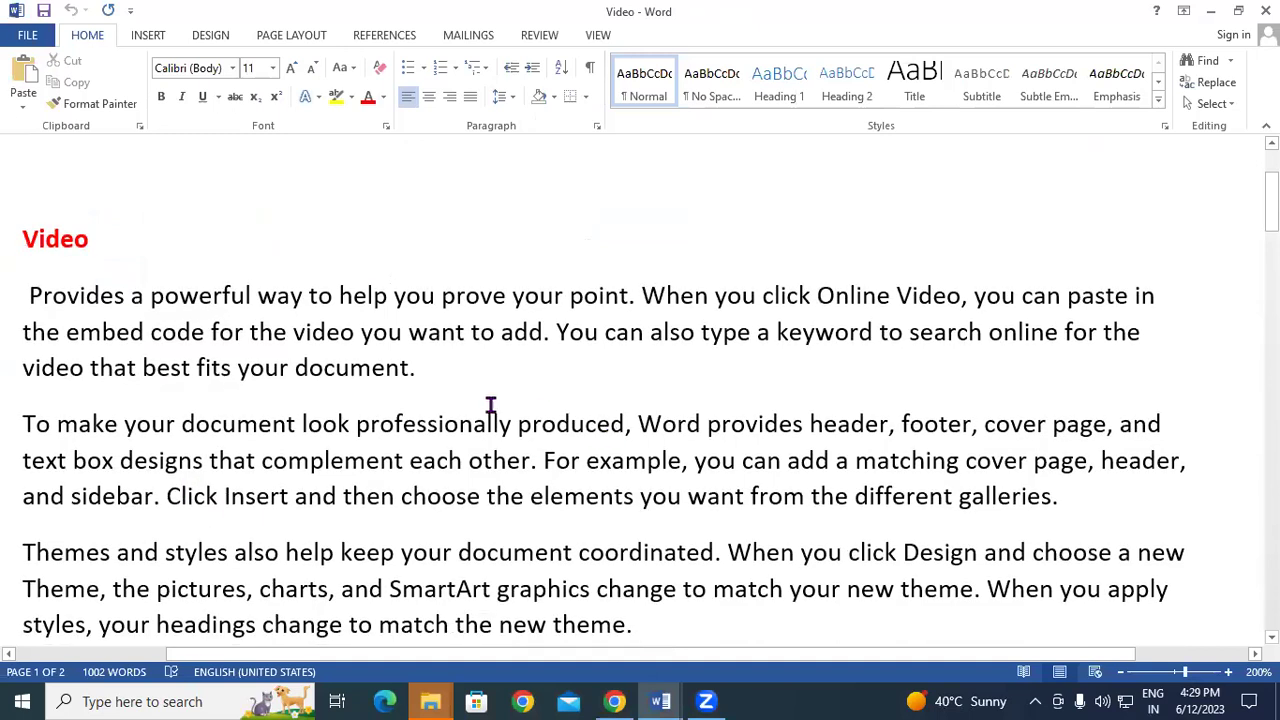
drag(375, 430, 611, 428)
click(616, 430)
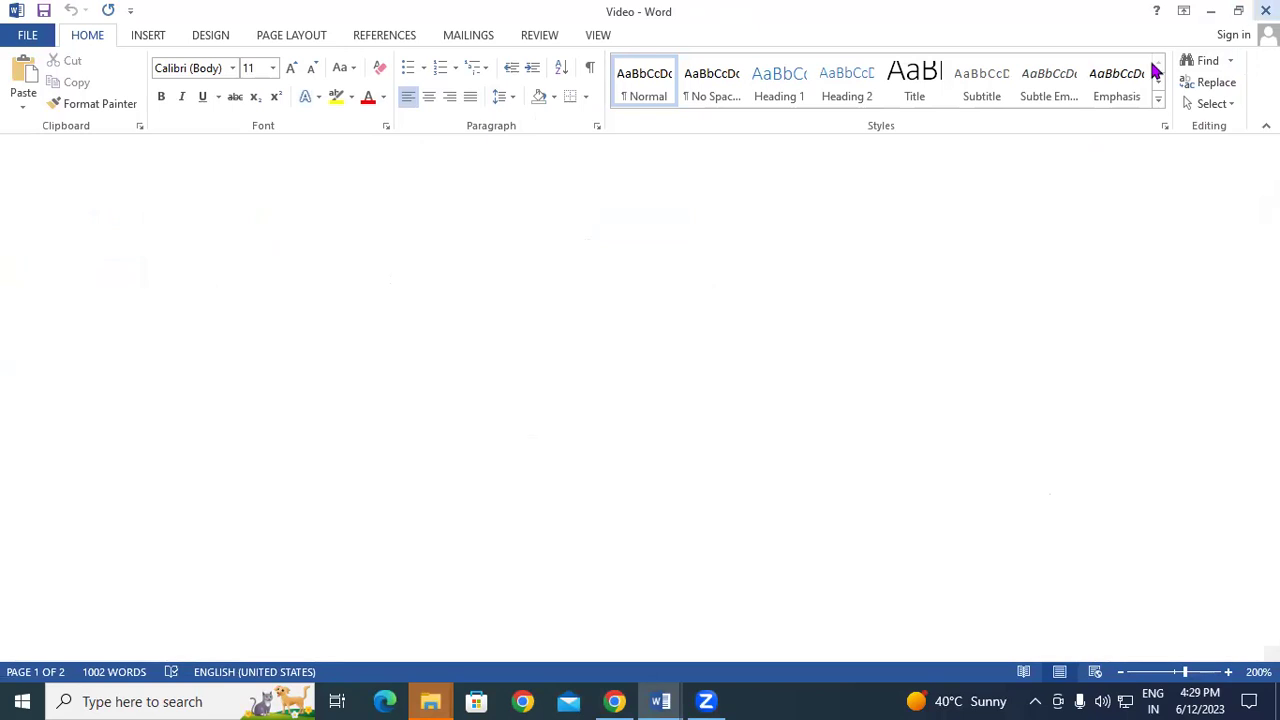
click(1265, 10)
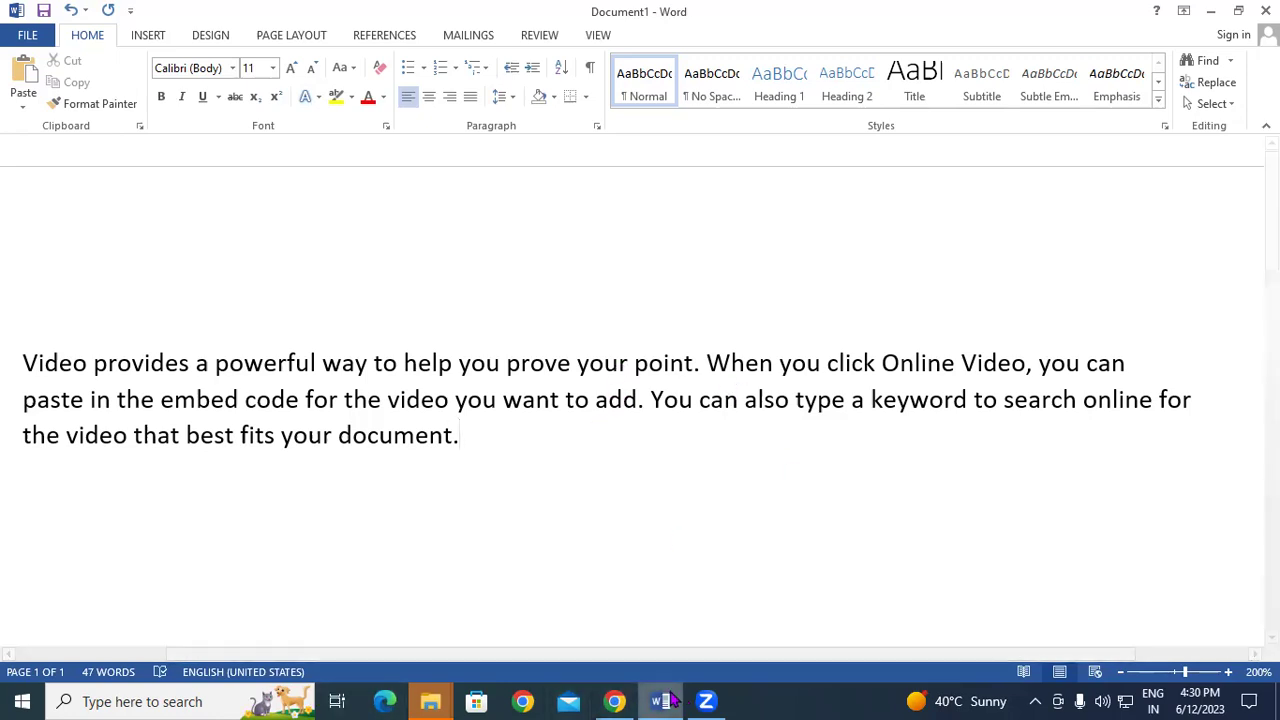
- Paste a copy of 'Video' on its own line above the sample paragraph and select it
click(88, 363)
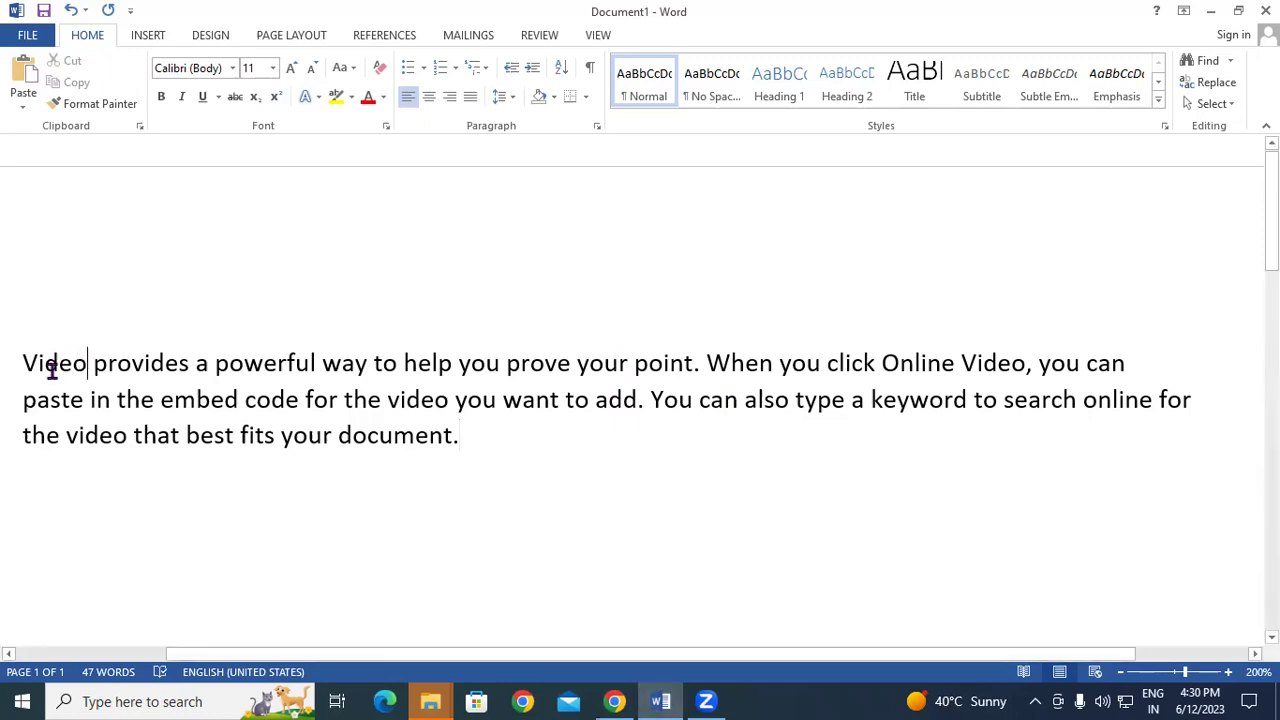
drag(52, 370, 14, 366)
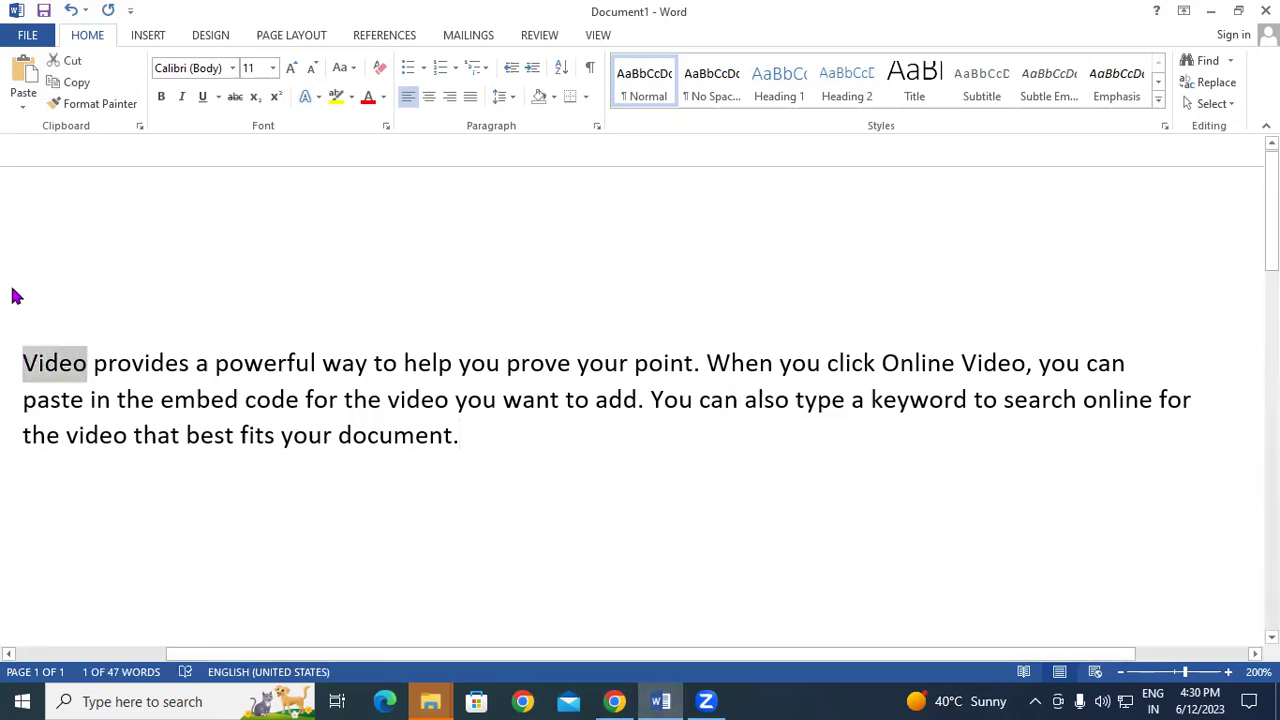
click(51, 251)
key(Right)
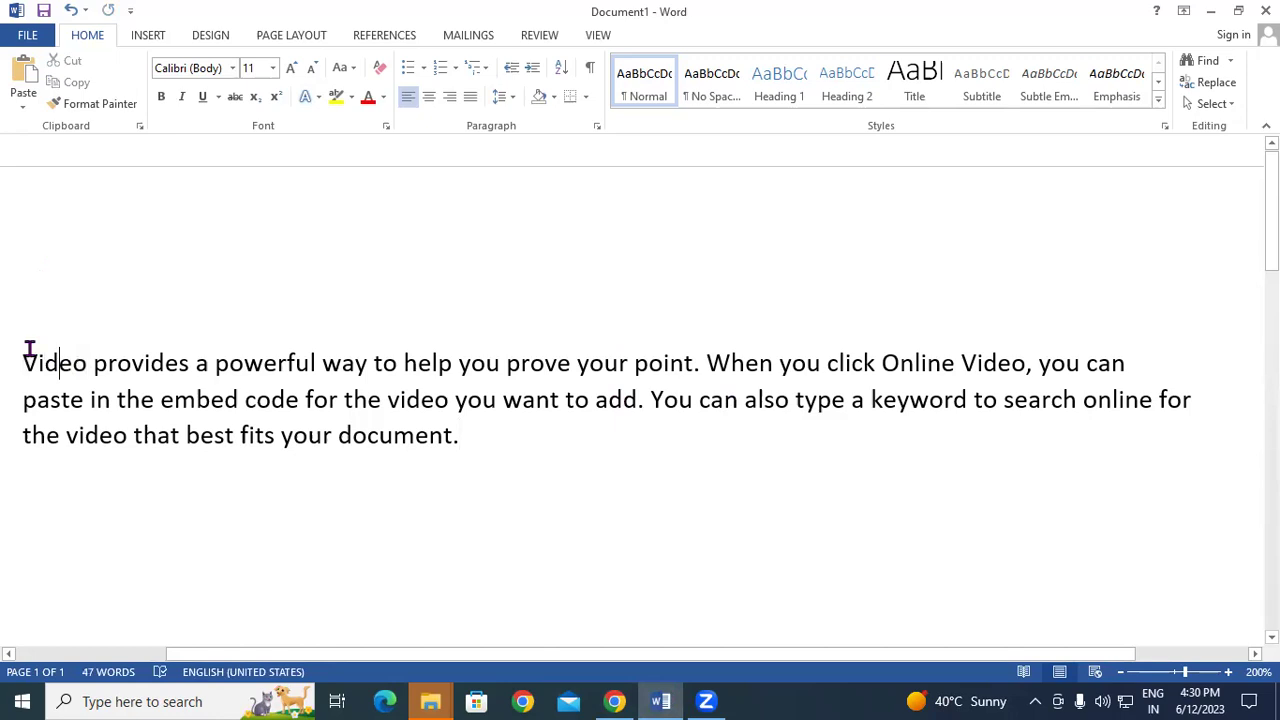
click(24, 363)
key(Return)
key(Return)
key(Return)
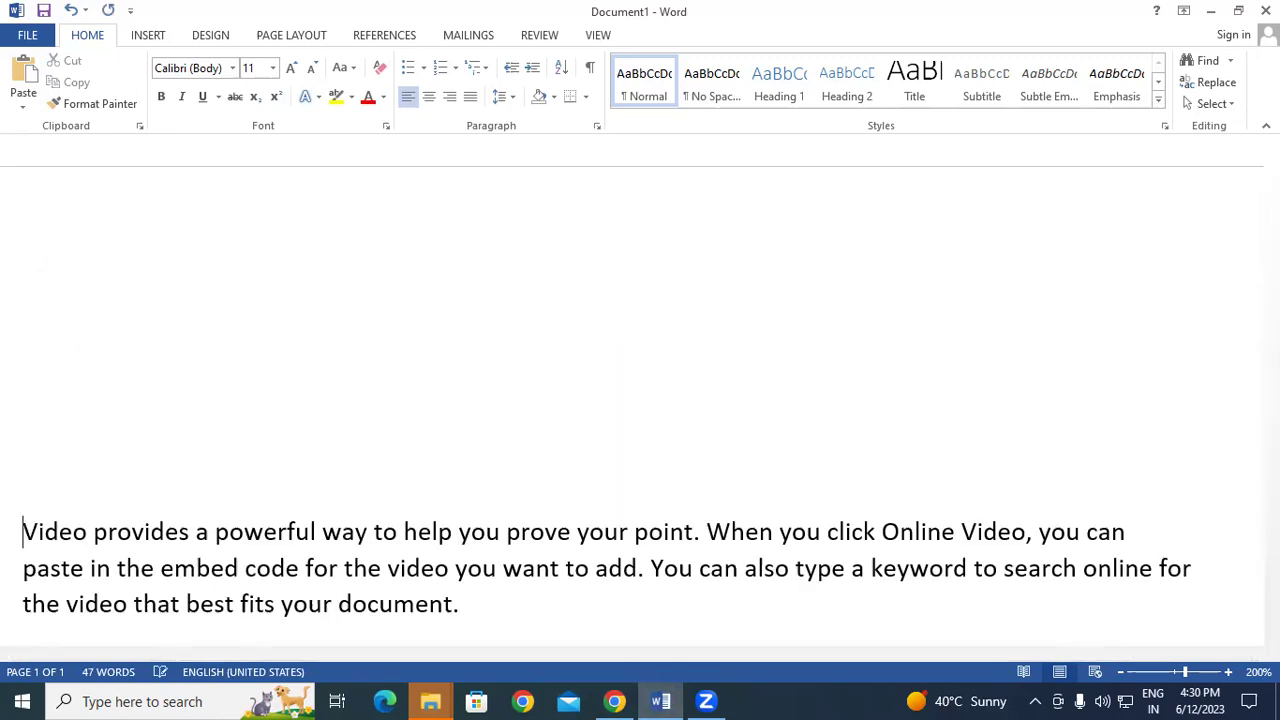
click(52, 292)
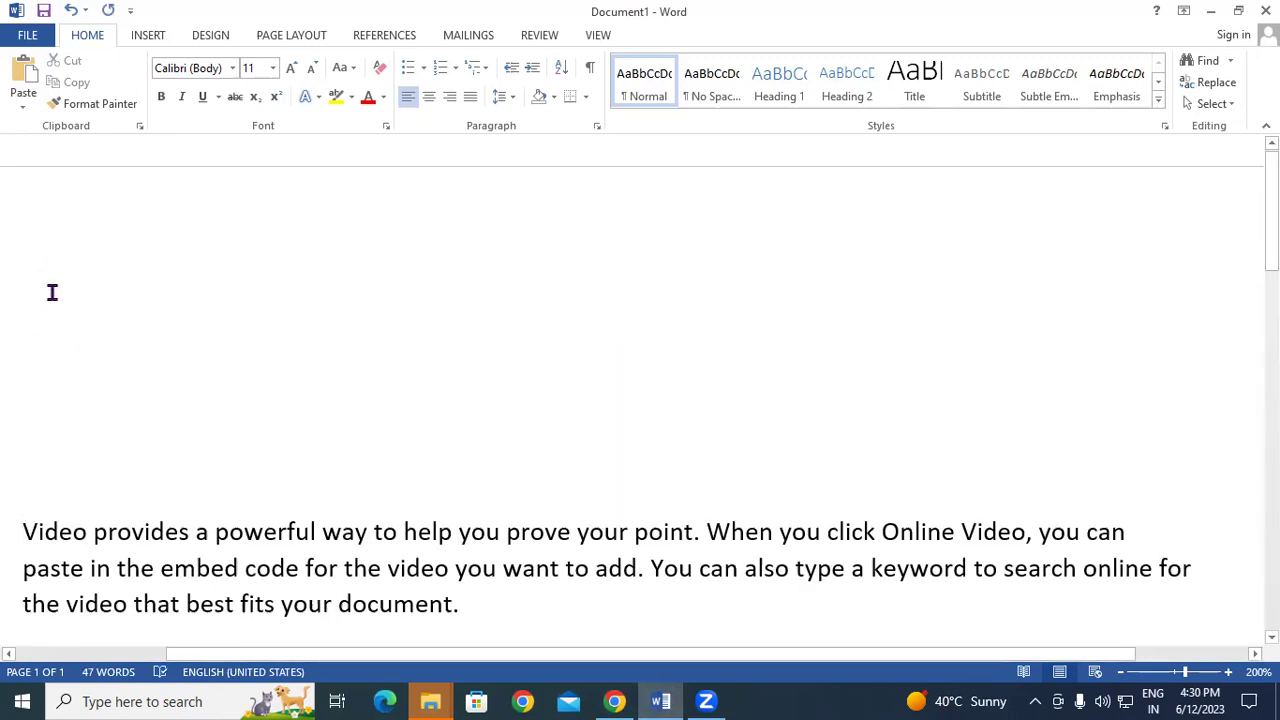
text(Video)
drag(88, 362, 18, 361)
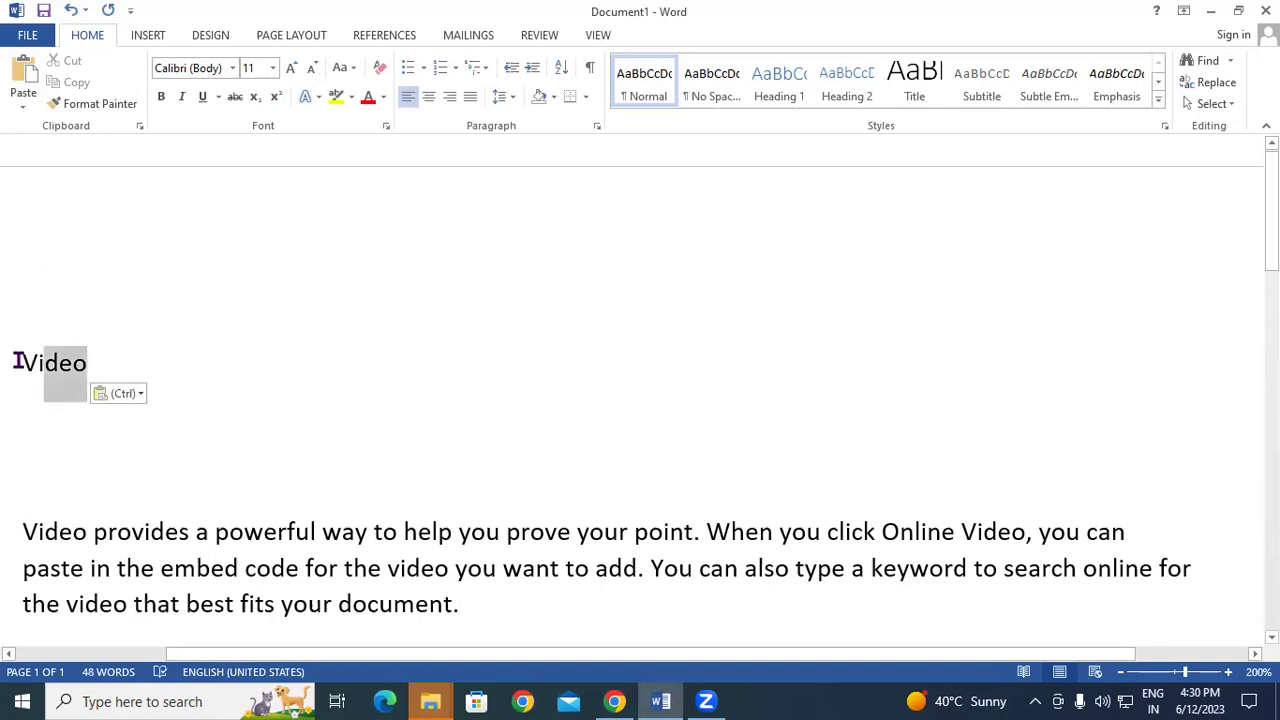
click(145, 36)
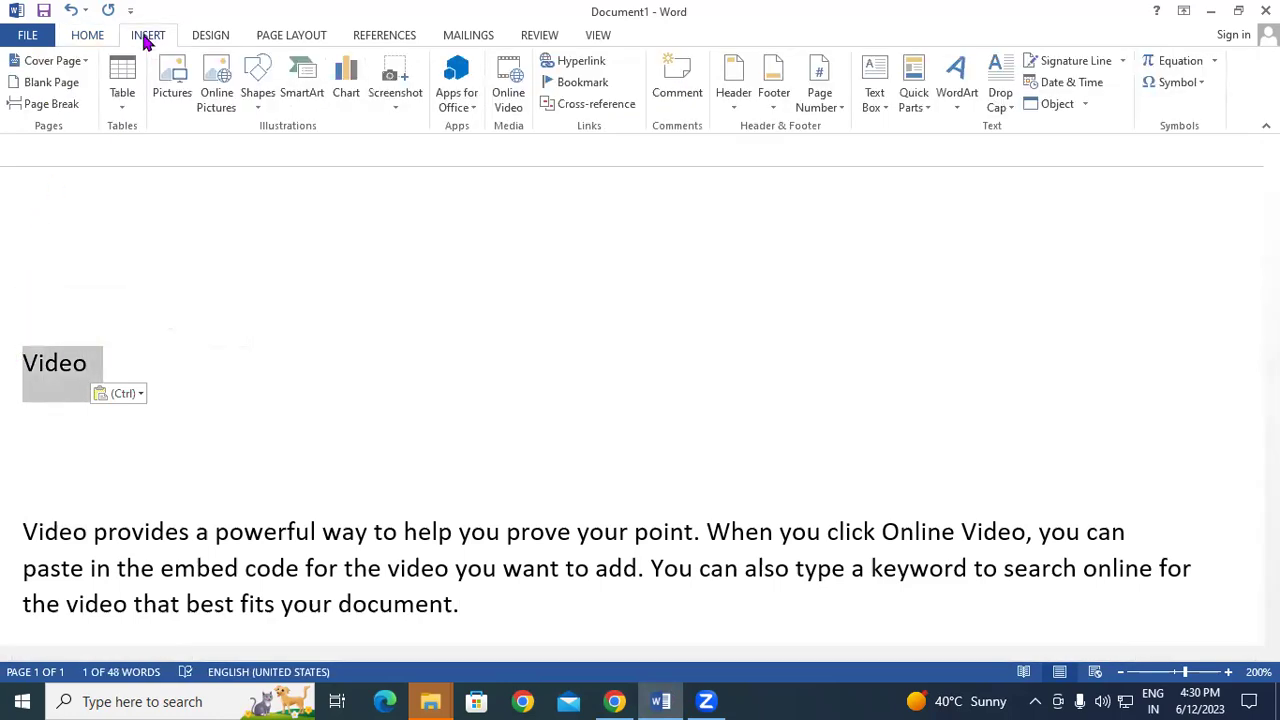
- Hyperlink the word 'Video' to Video.docx in the Documents folder
click(586, 60)
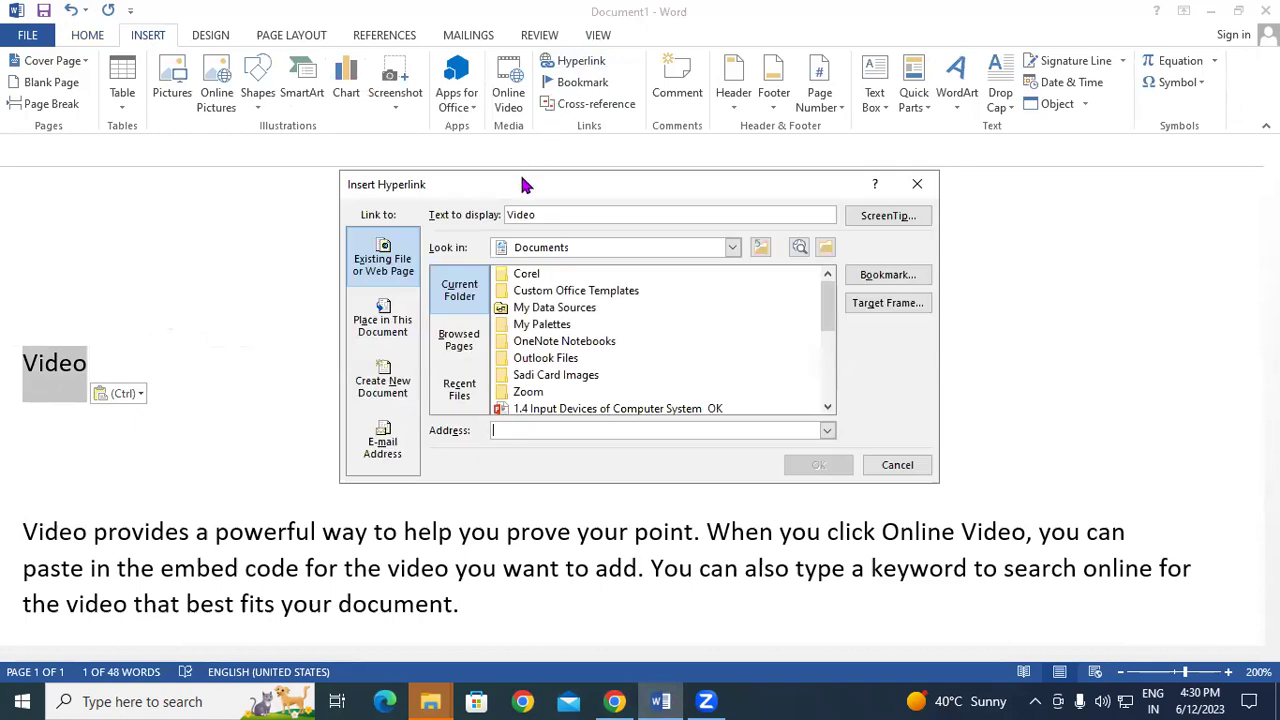
drag(515, 181, 493, 108)
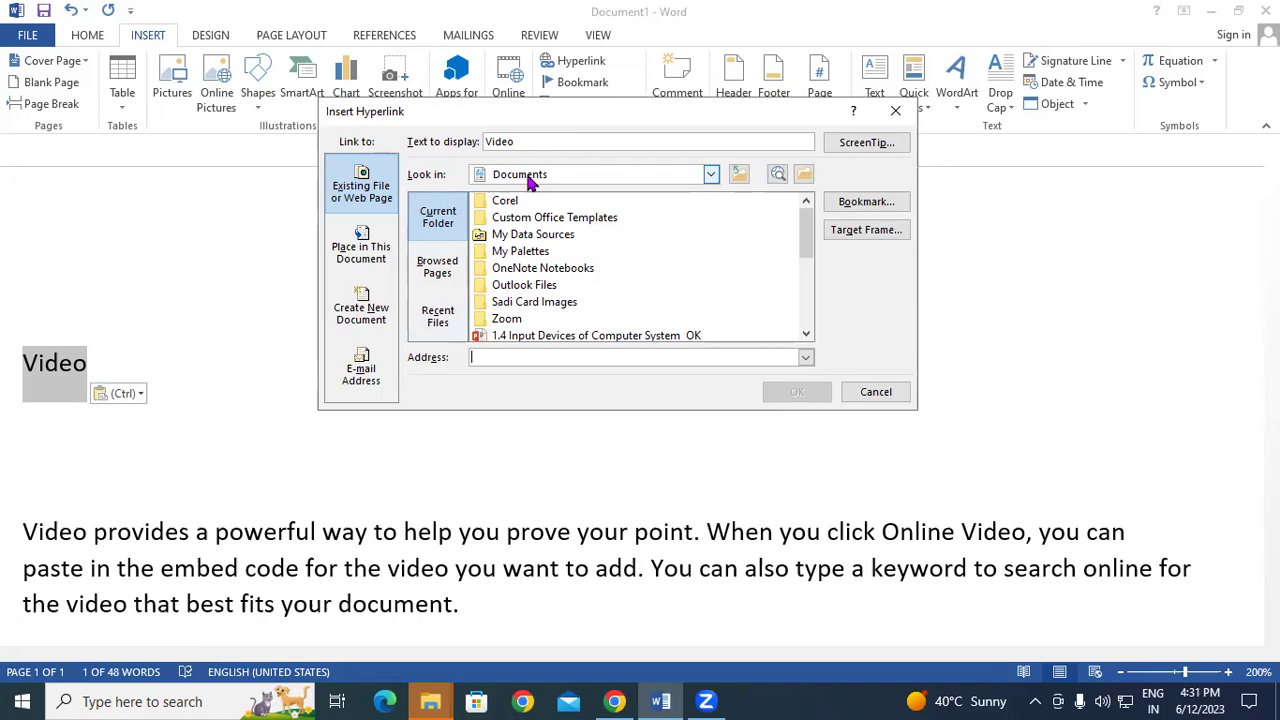
click(806, 336)
click(806, 336)
click(806, 336)
click(806, 336)
click(806, 336)
click(806, 336)
click(806, 336)
click(806, 336)
click(806, 336)
click(806, 336)
click(806, 336)
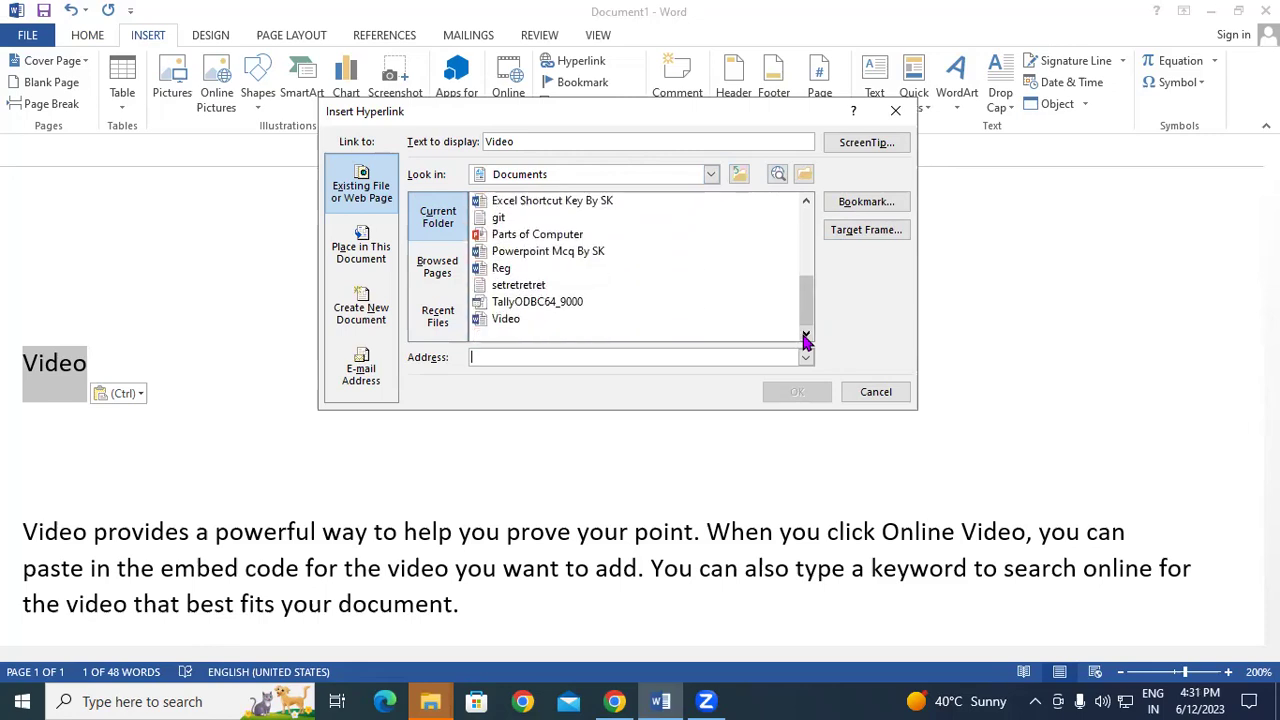
click(518, 322)
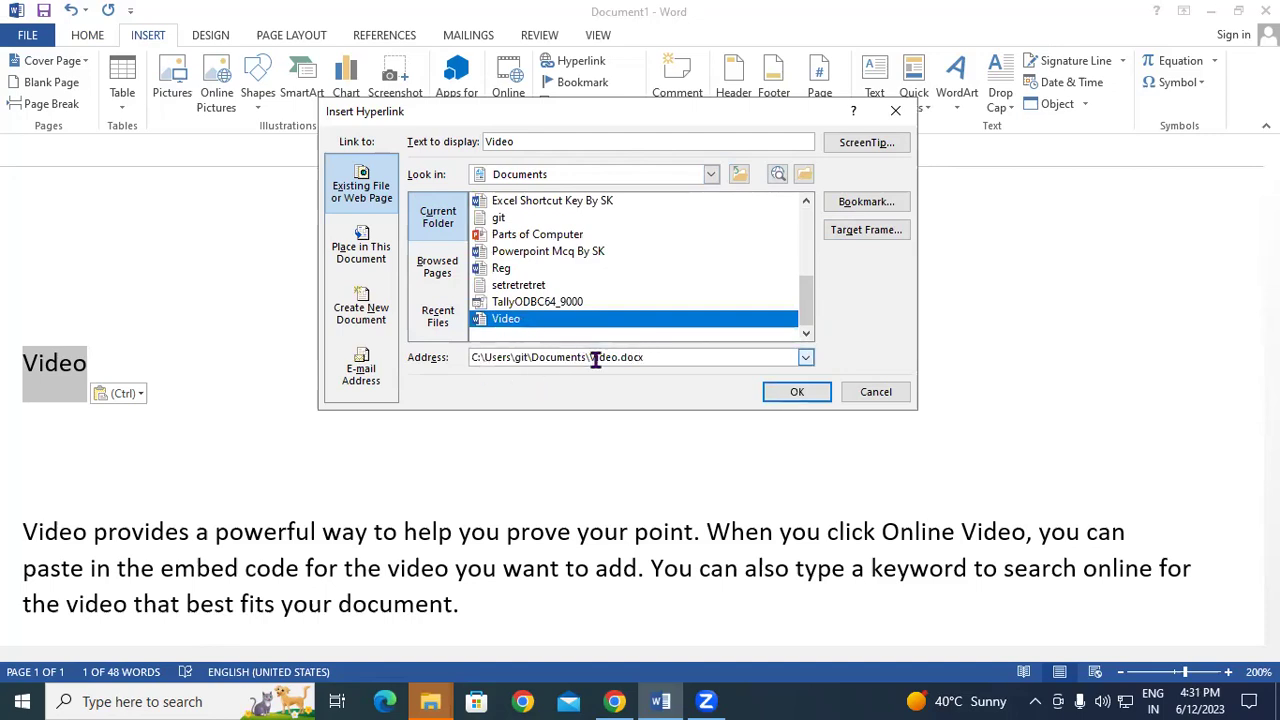
click(803, 392)
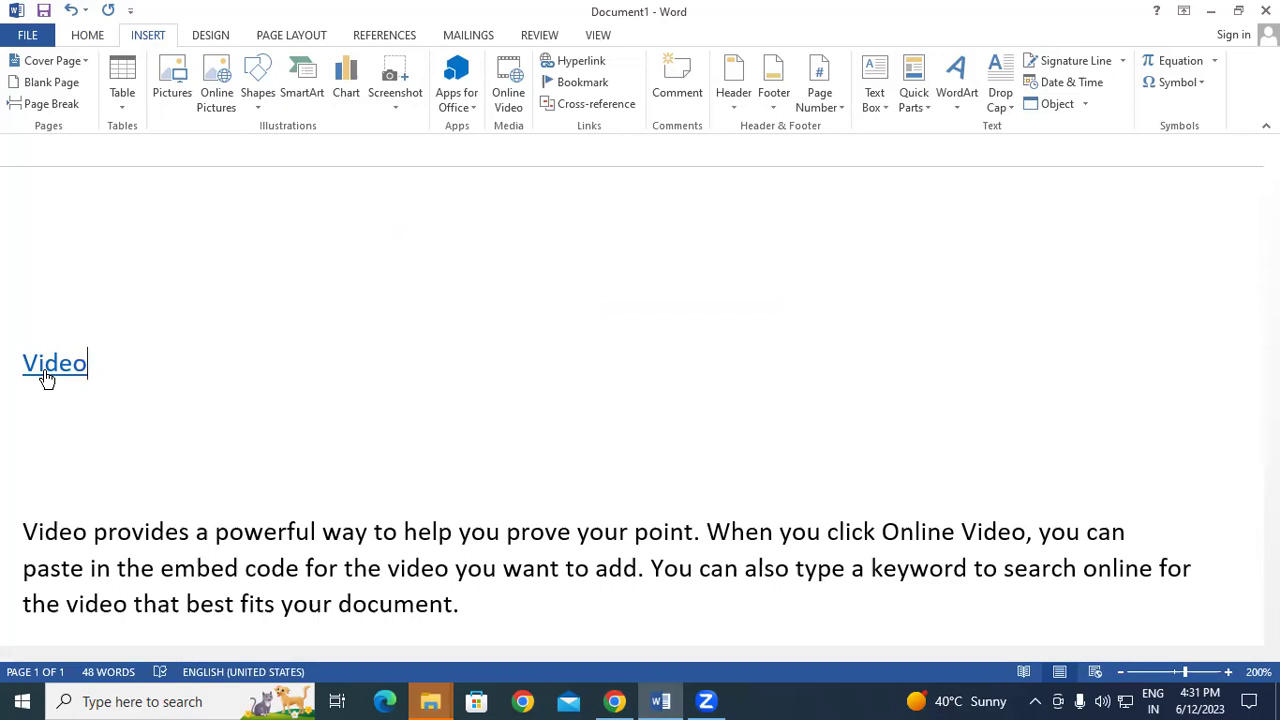
- Follow the Video hyperlink and accept the security notice to open Video.docx
ctrl+click(45, 378)
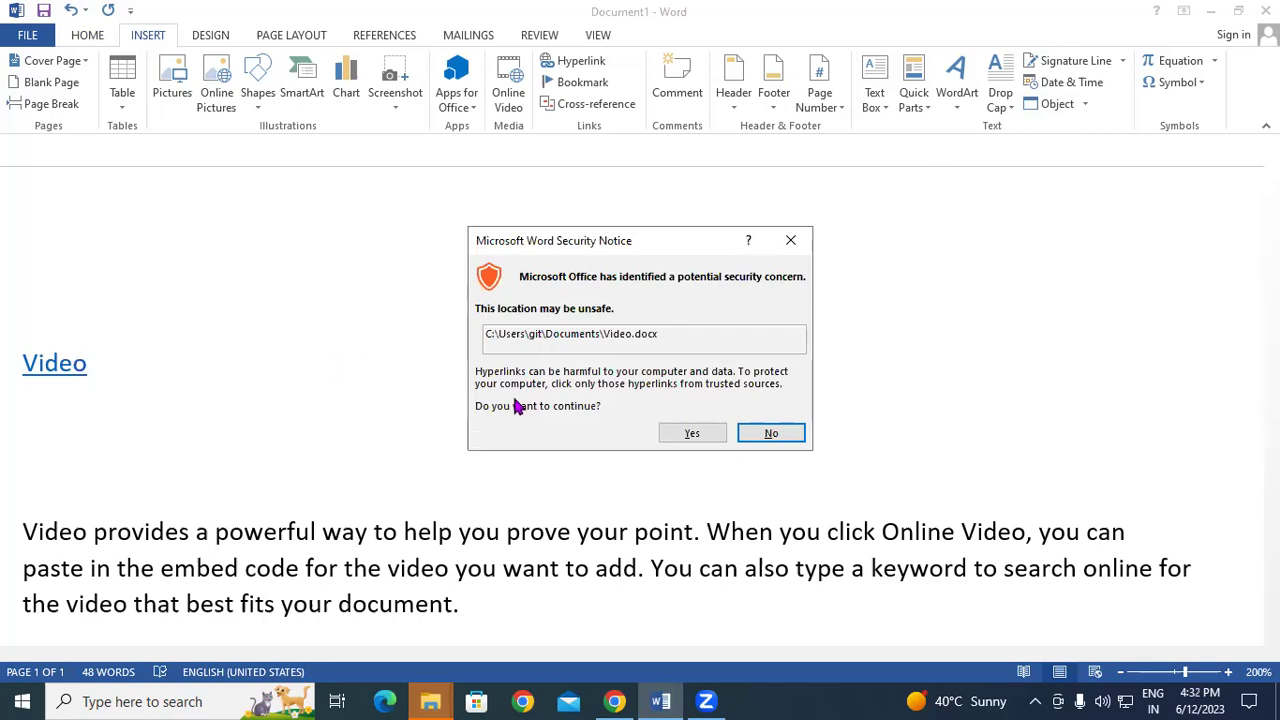
click(690, 432)
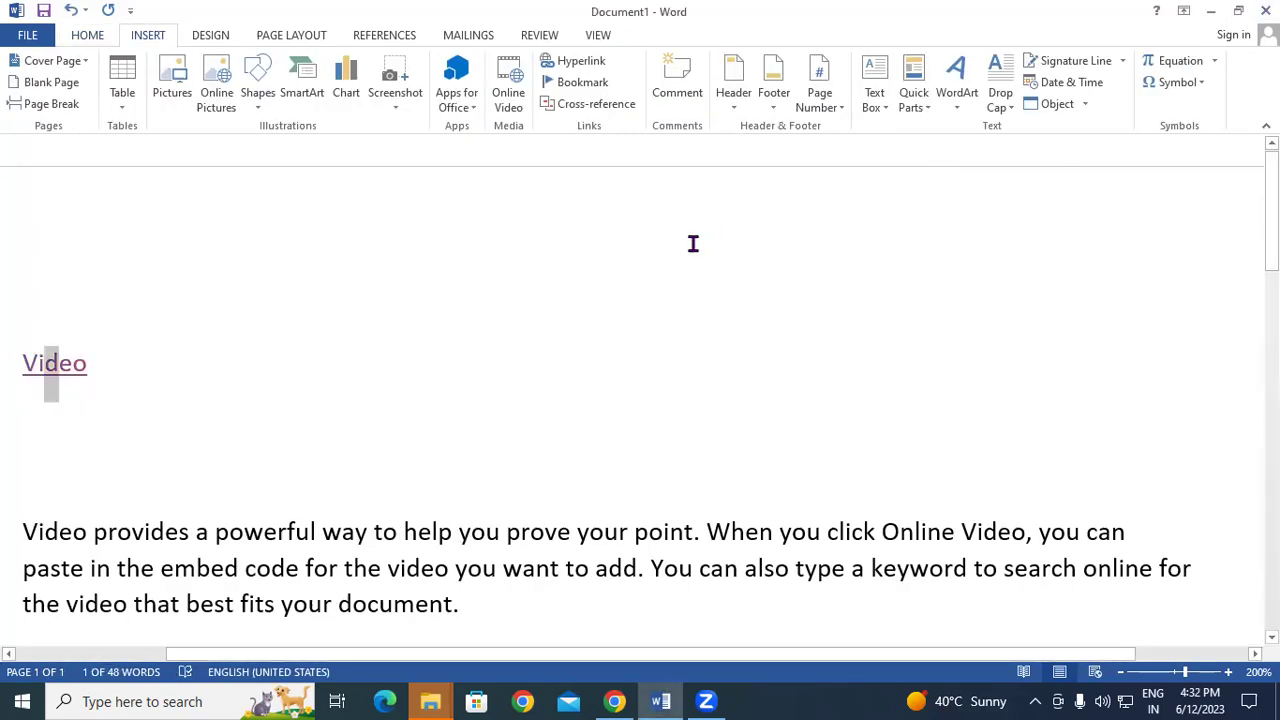
click(163, 352)
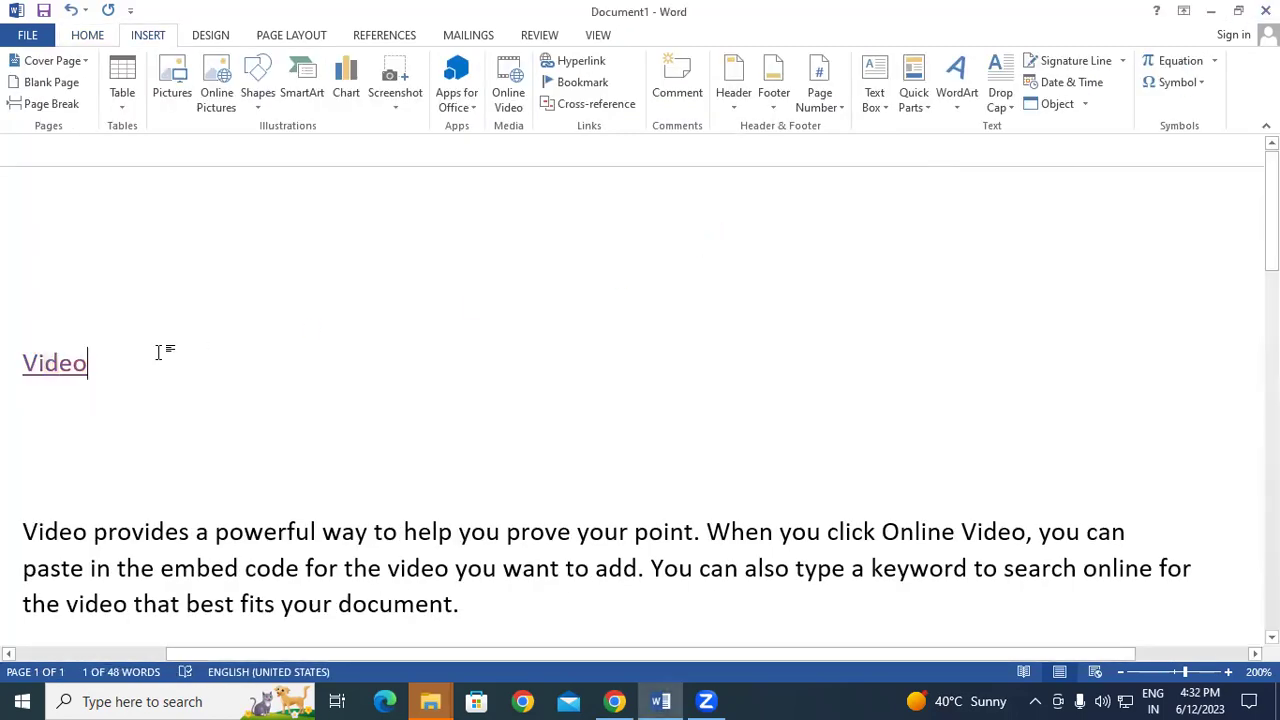
ctrl+click(72, 376)
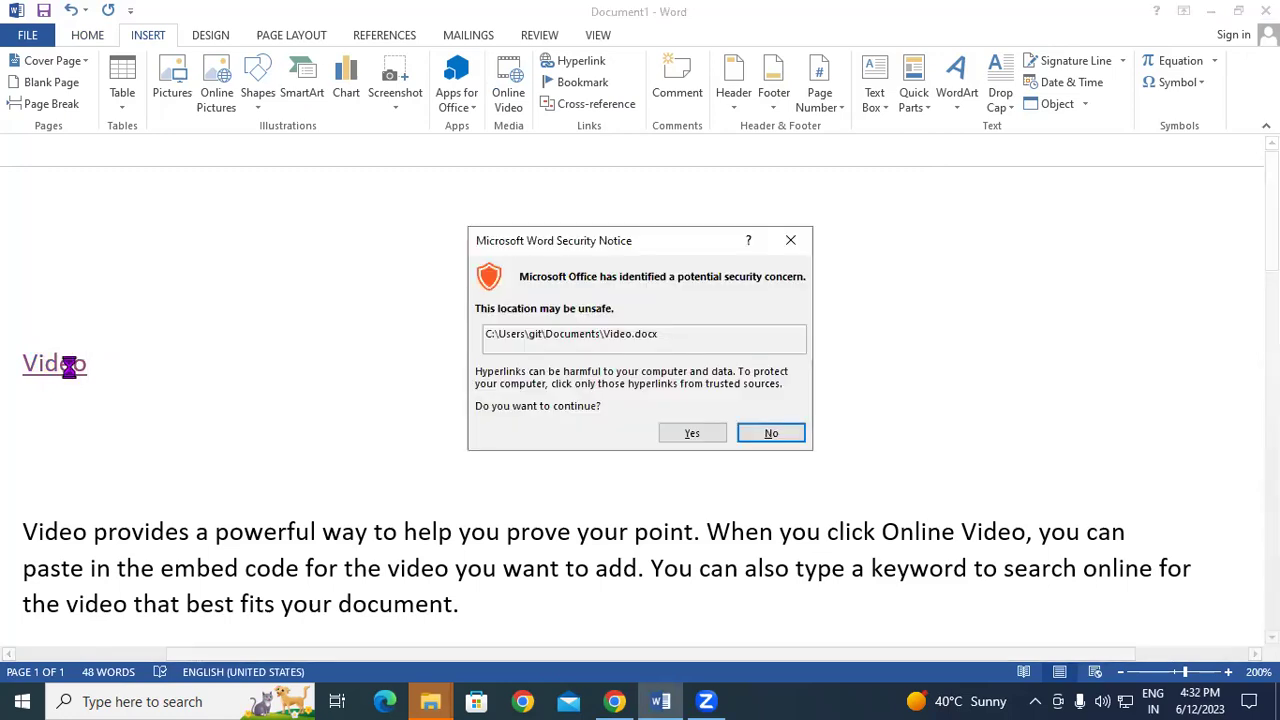
click(684, 437)
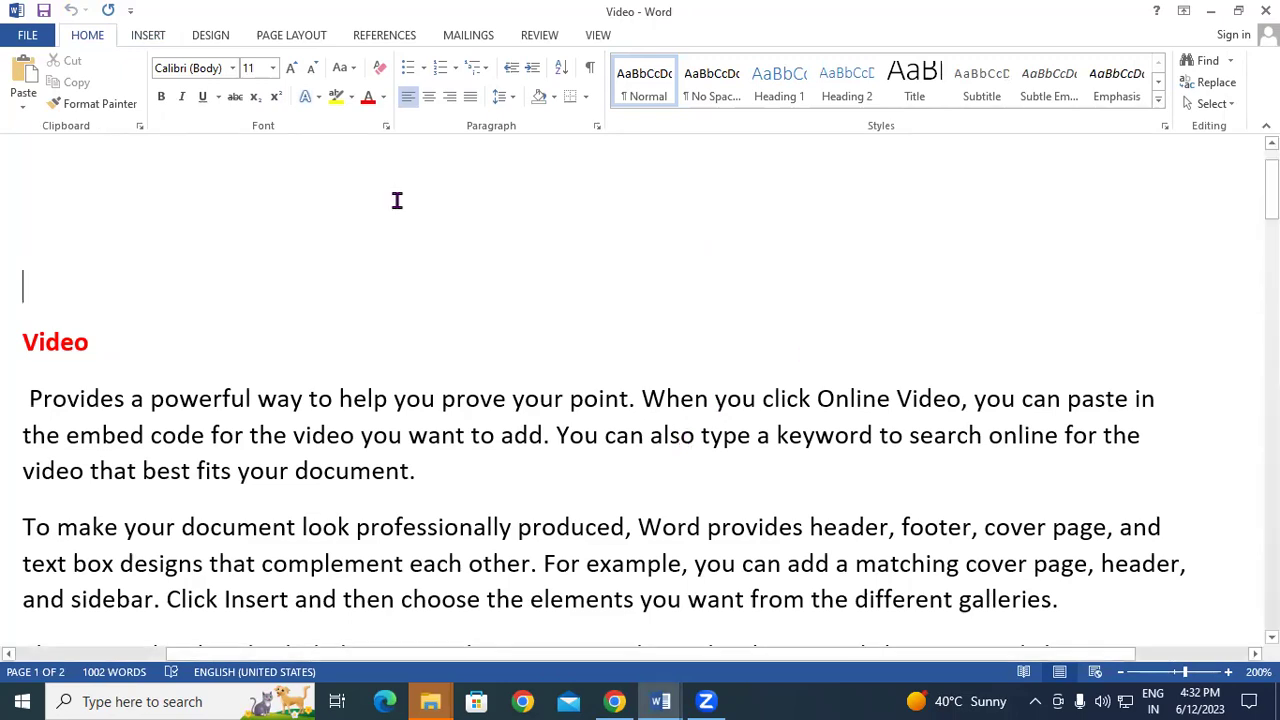
- Close the Video.docx window, then switch over to the browser
click(1265, 10)
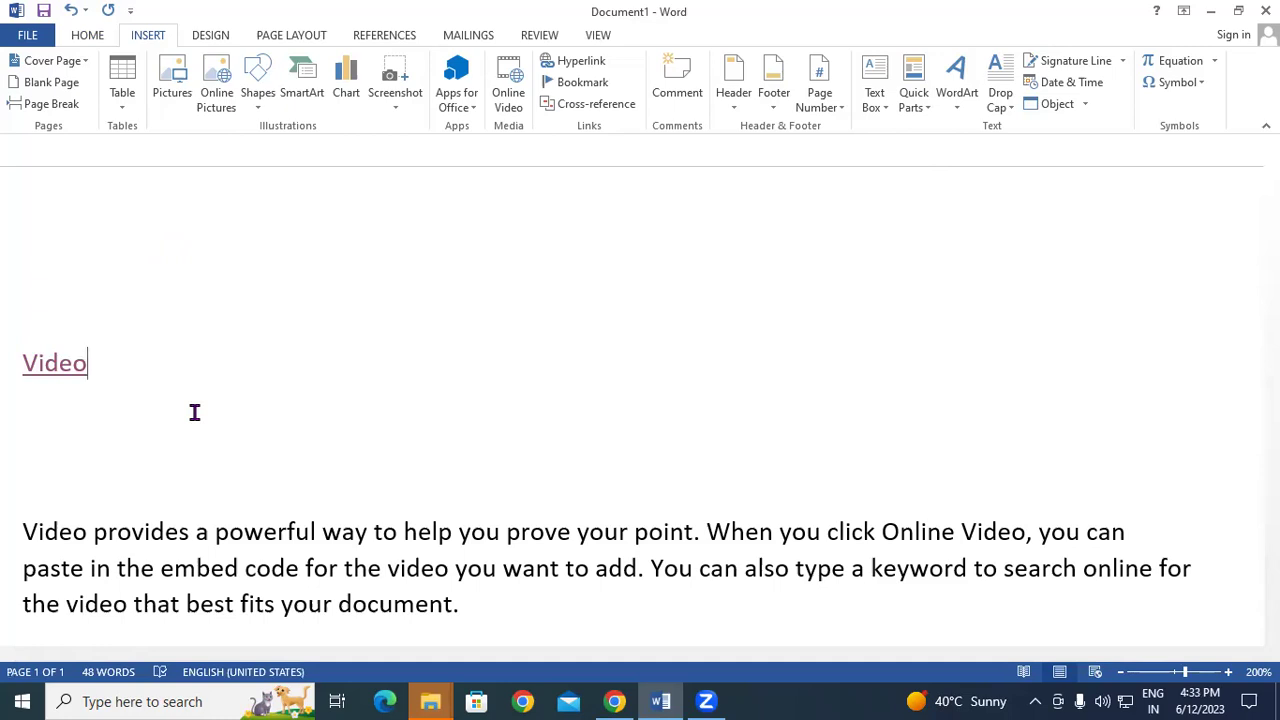
click(523, 701)
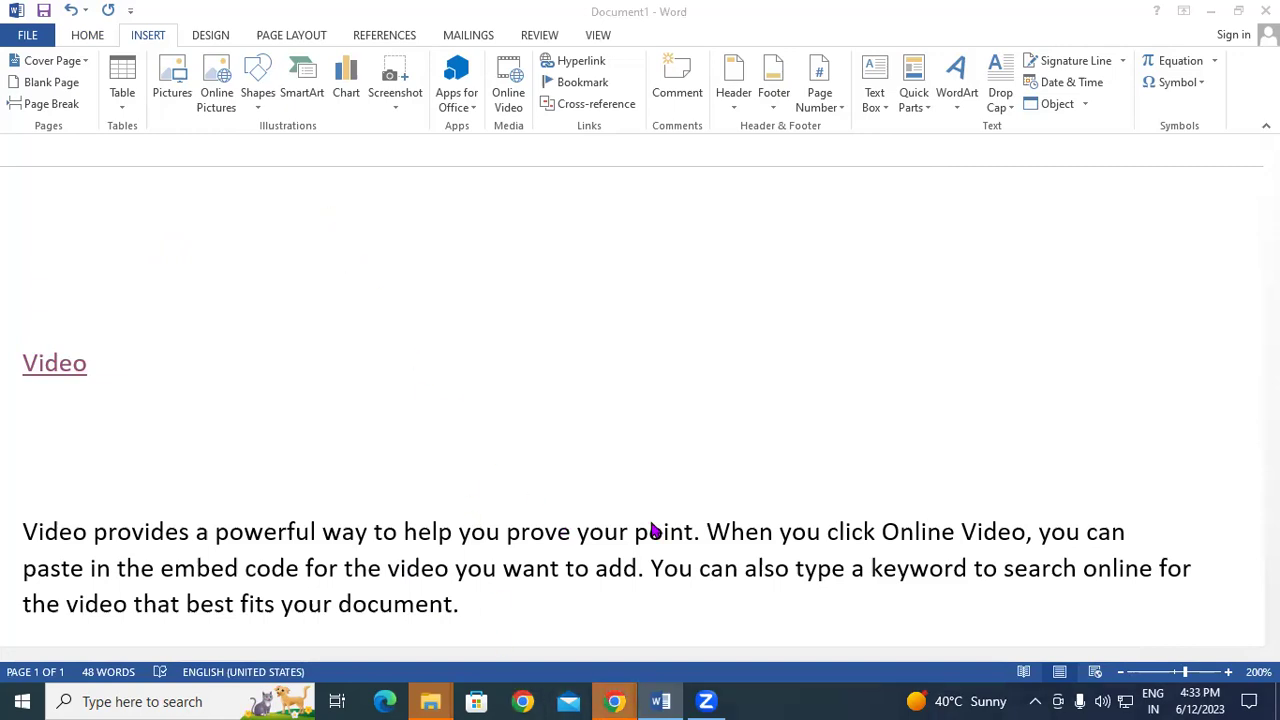
- Close the What is Computer tab, then open and close an aadhar card search result
click(600, 614)
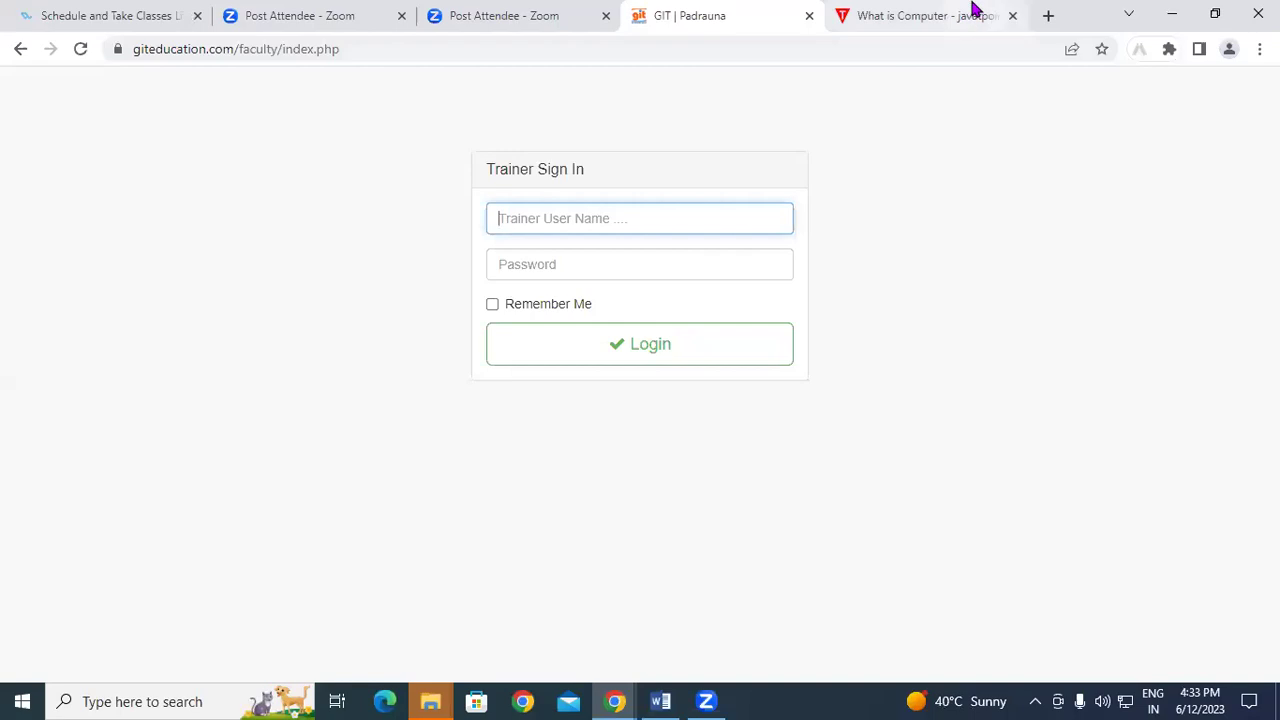
click(972, 14)
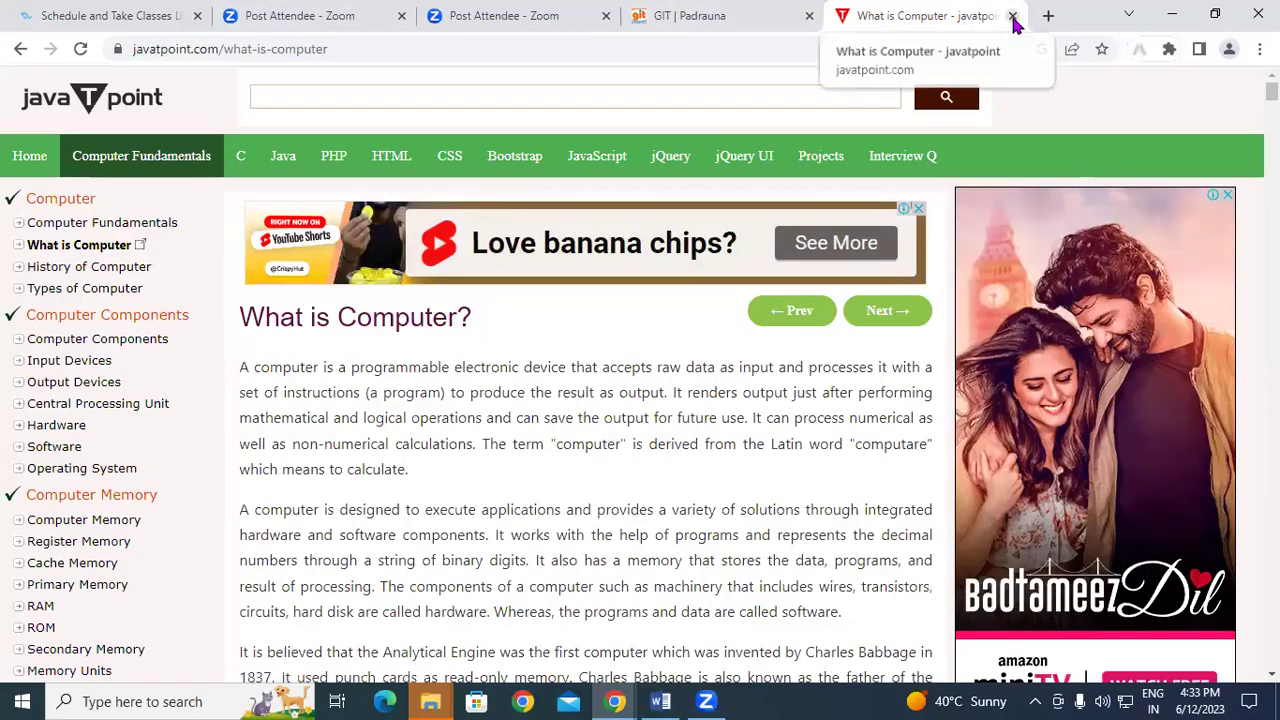
click(1012, 16)
click(923, 16)
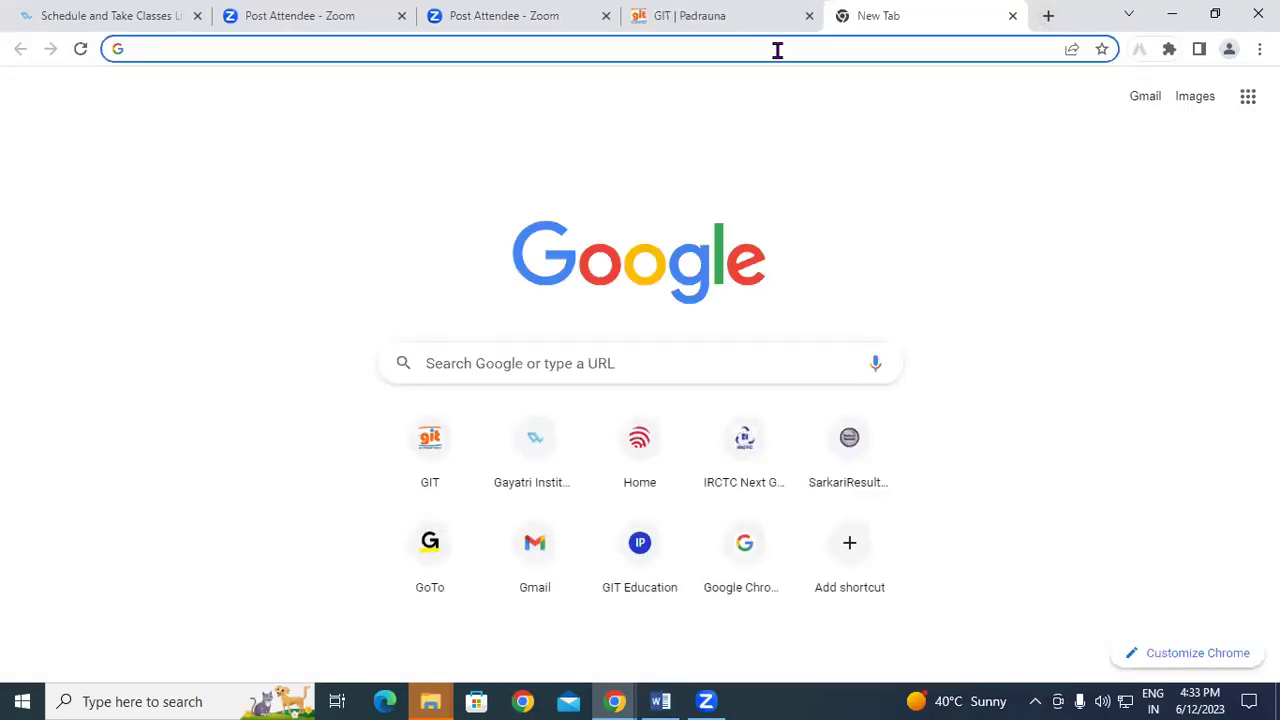
text(a)
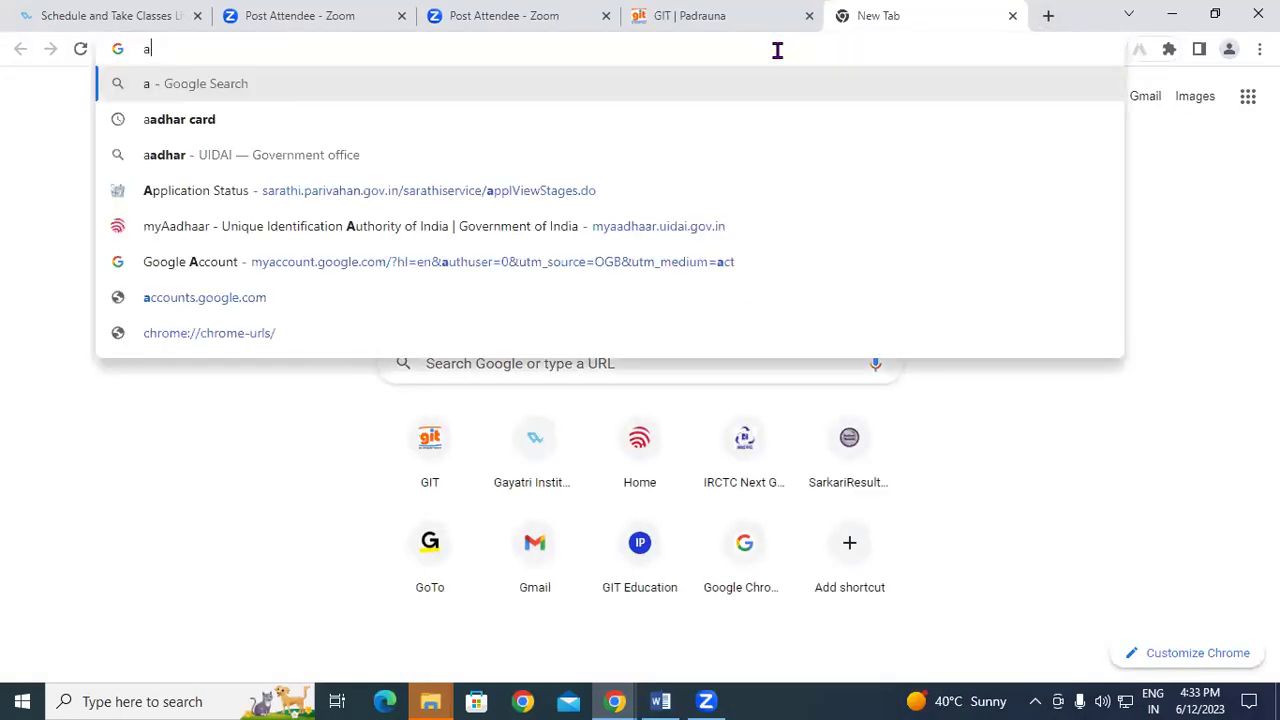
click(357, 121)
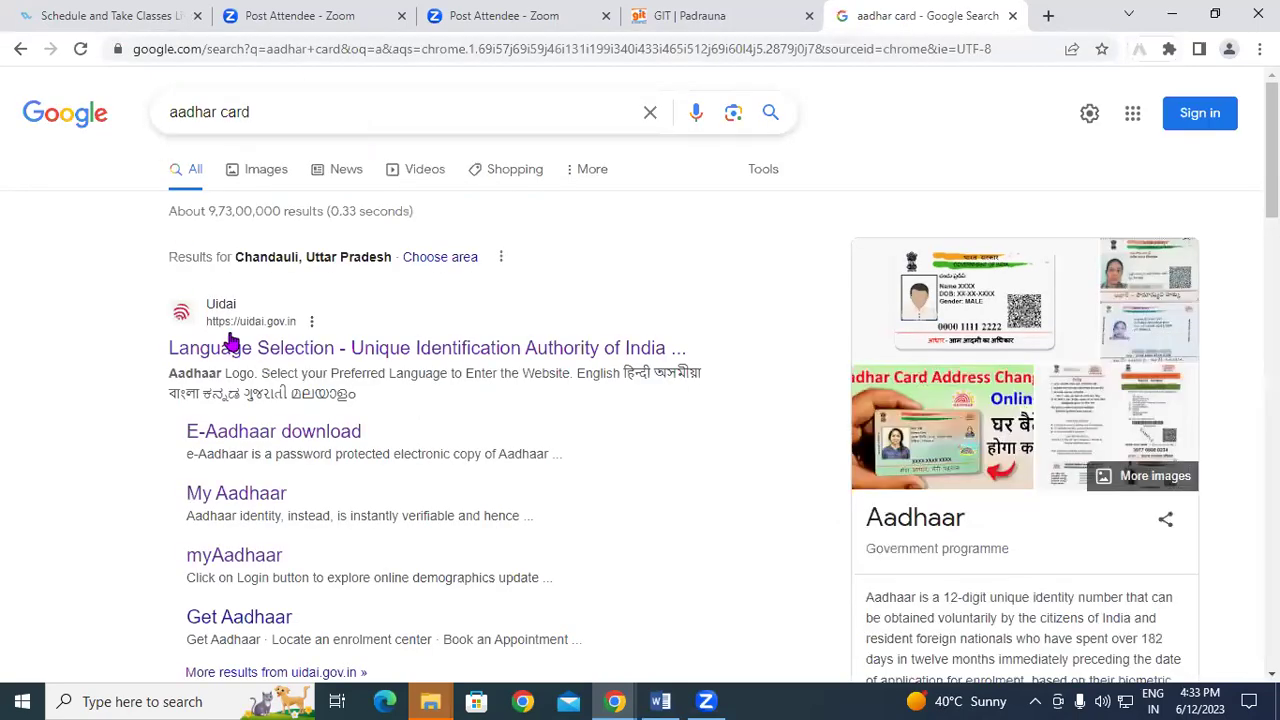
click(251, 351)
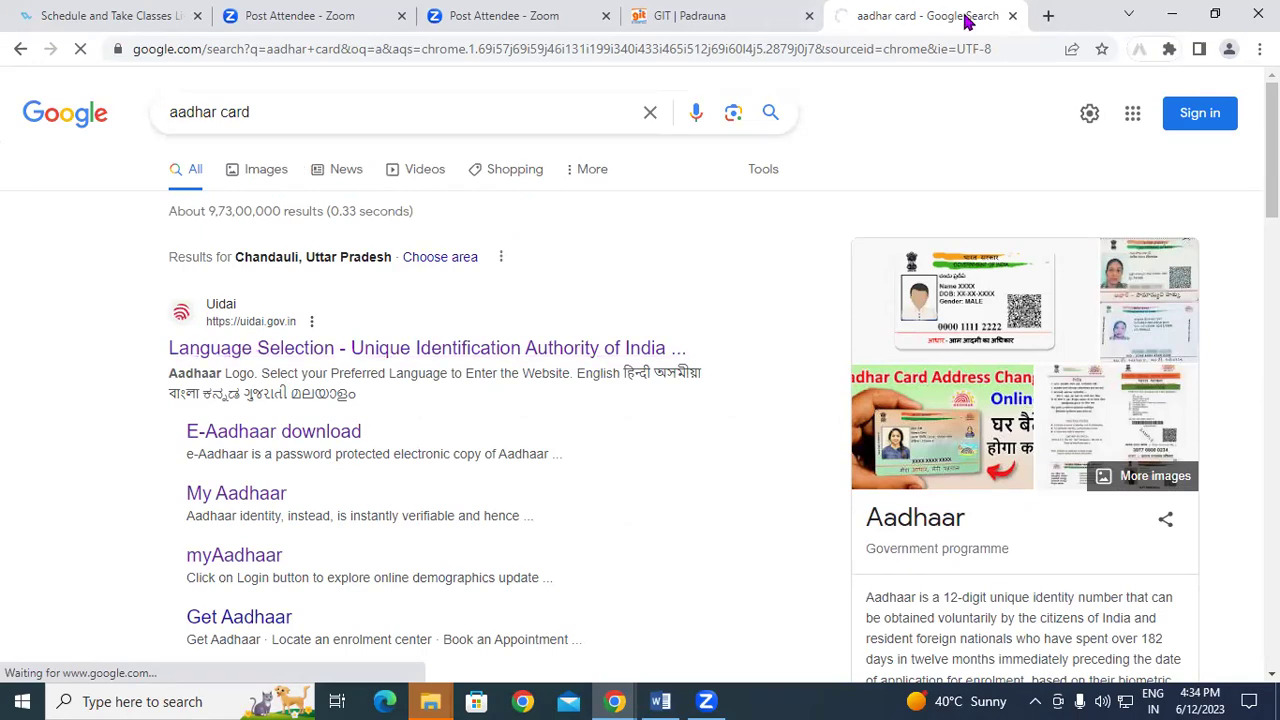
click(1012, 15)
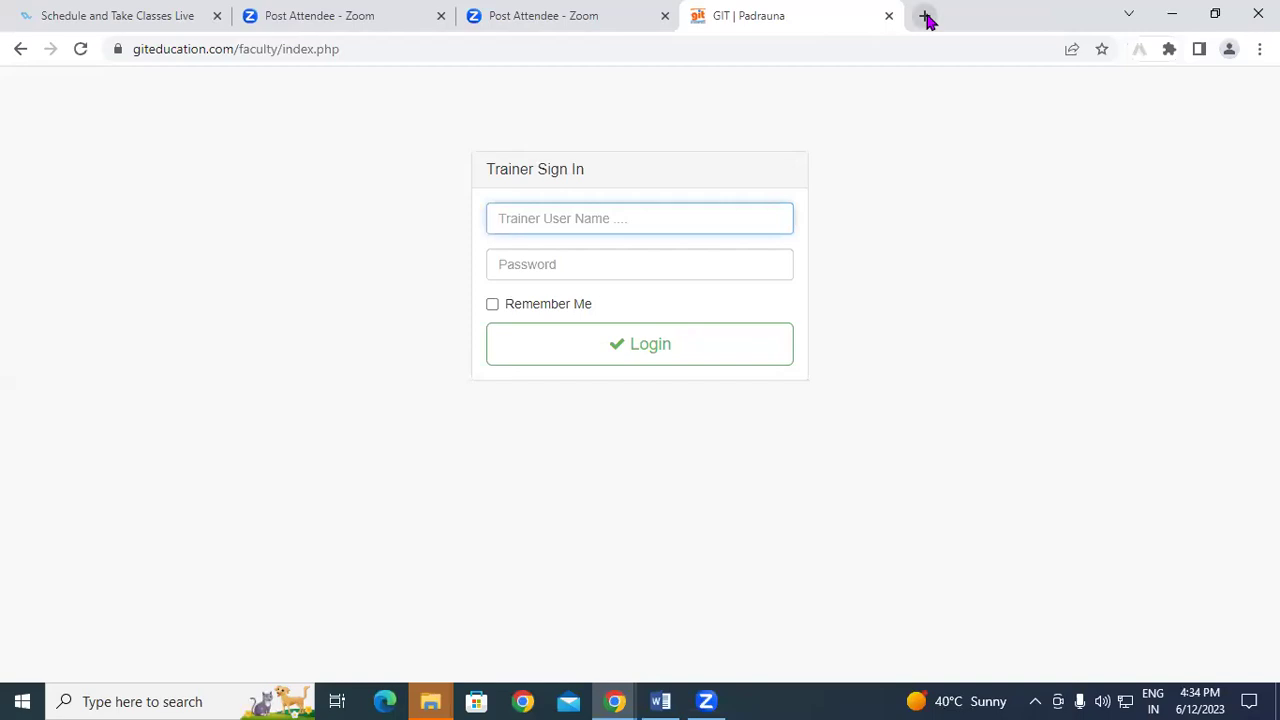
- Search 'scholarship up' in a new tab and open the scholarship.up.gov.in portal
click(925, 16)
text(s)
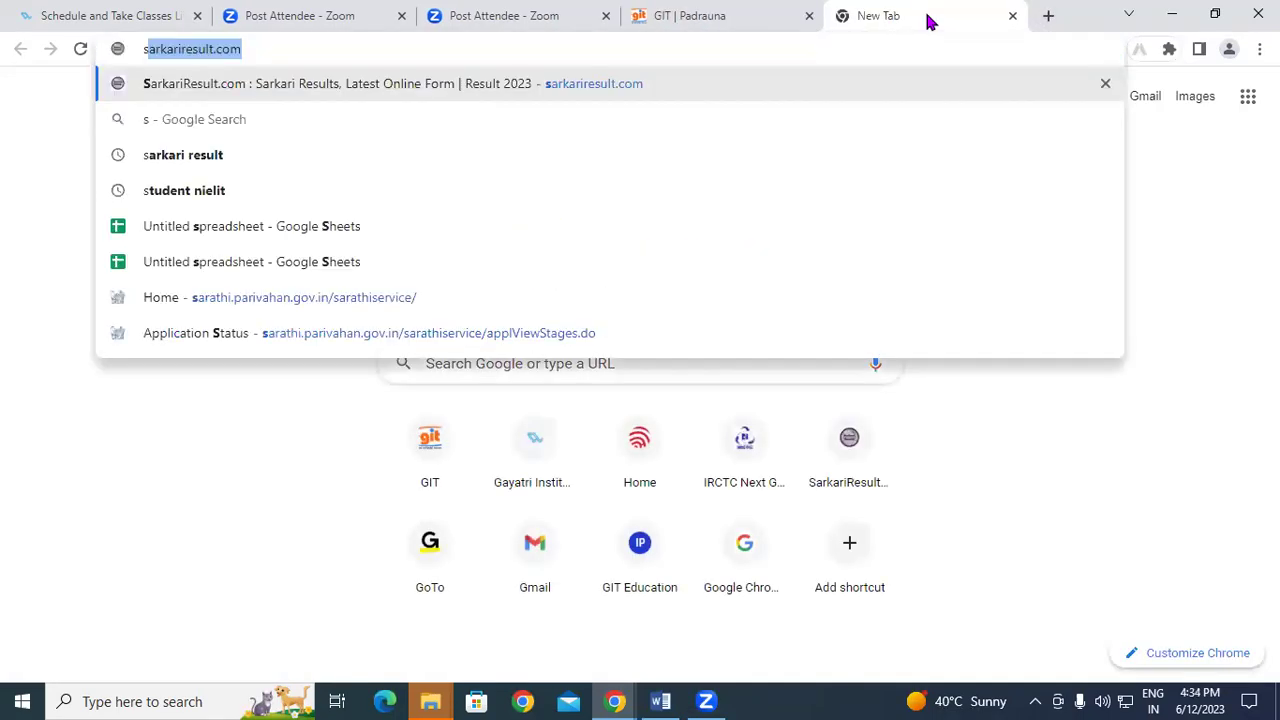
text(ch)
key(Down)
click(431, 119)
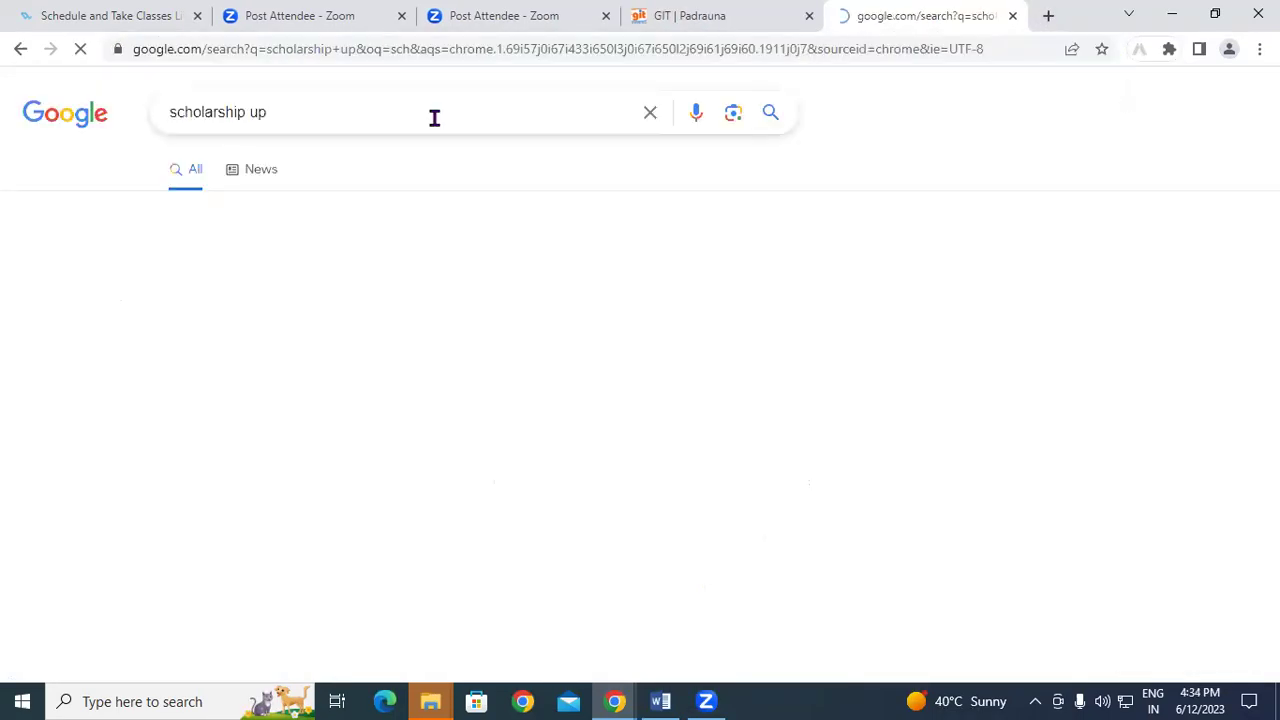
click(241, 298)
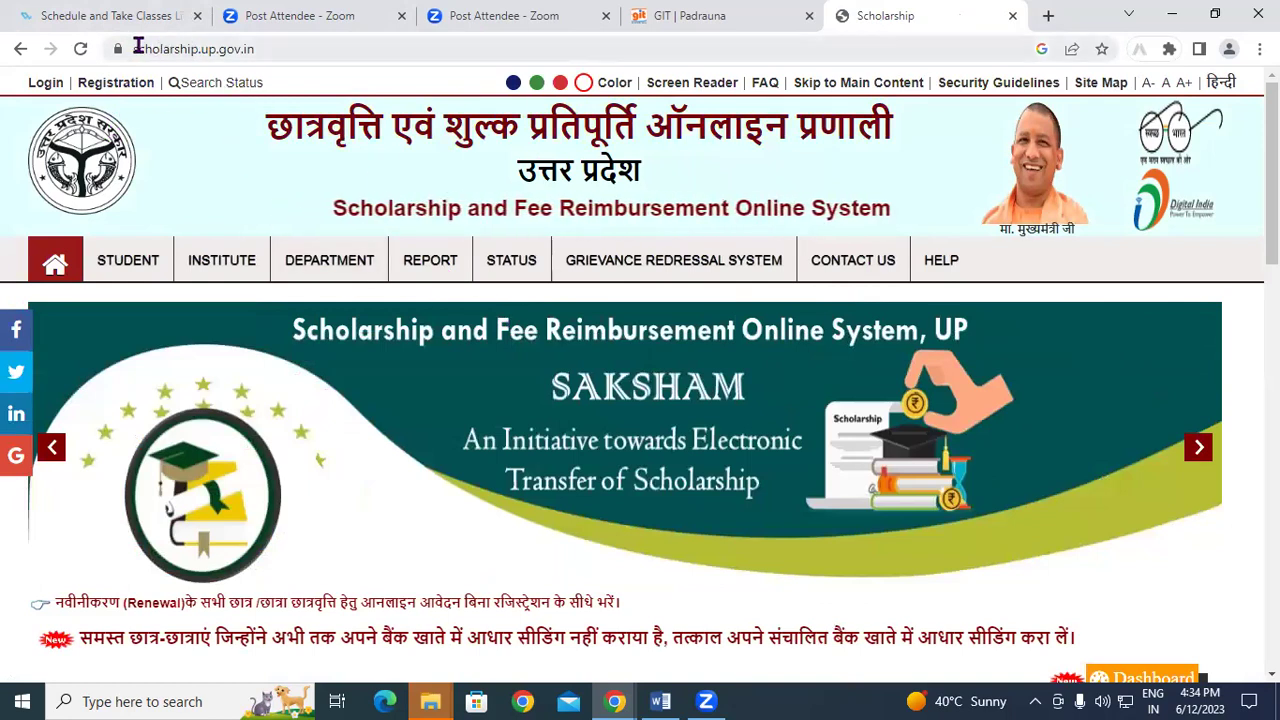
- Copy the scholarship.up.gov.in address and return to Word
drag(252, 49, 133, 49)
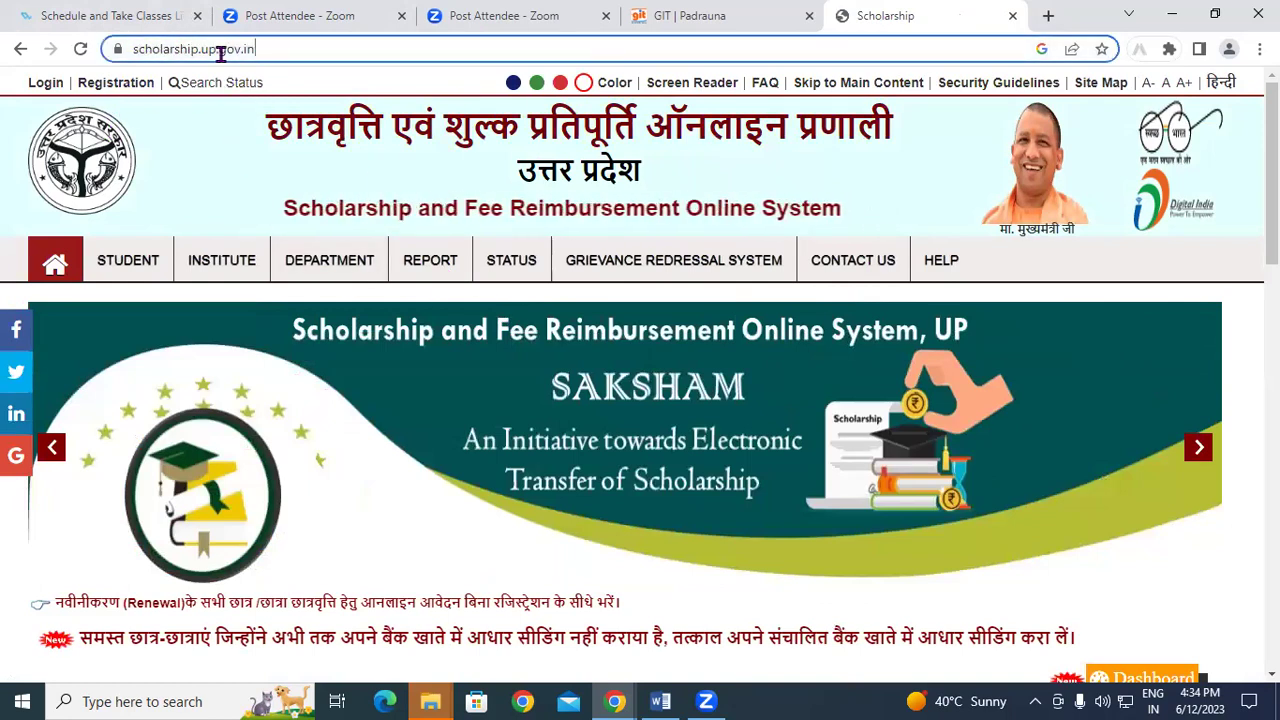
right_click(250, 55)
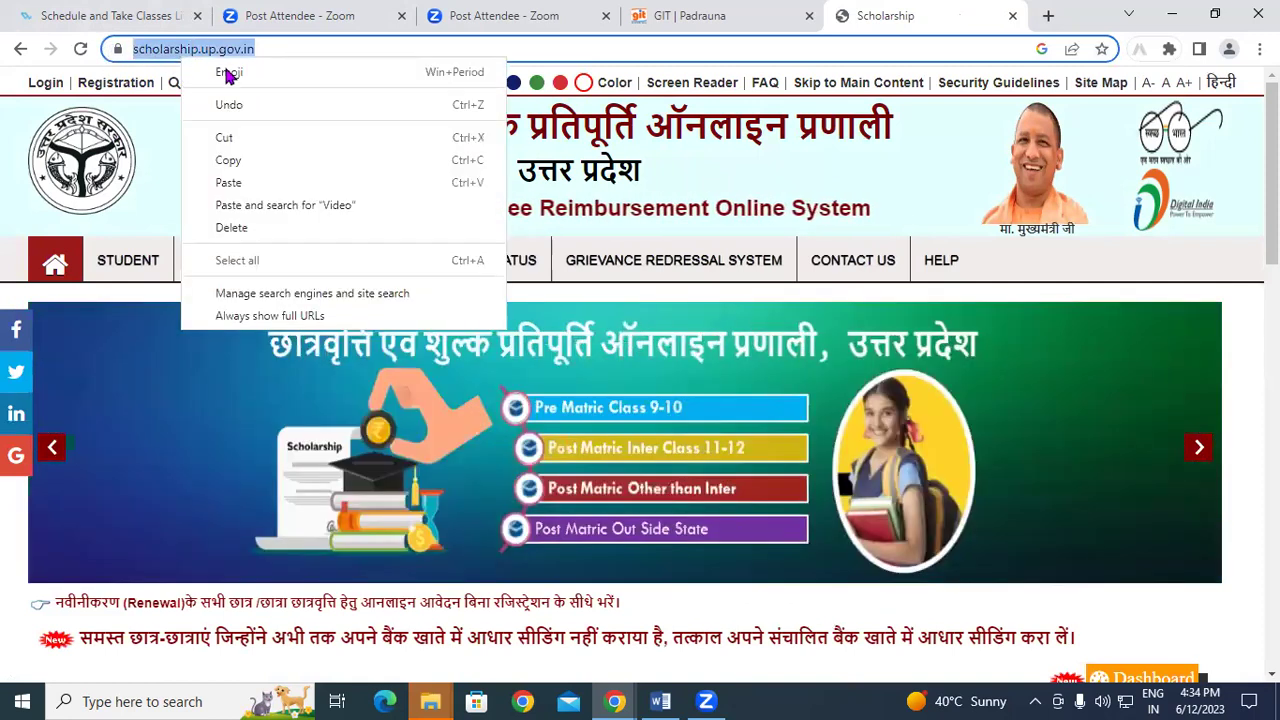
click(259, 157)
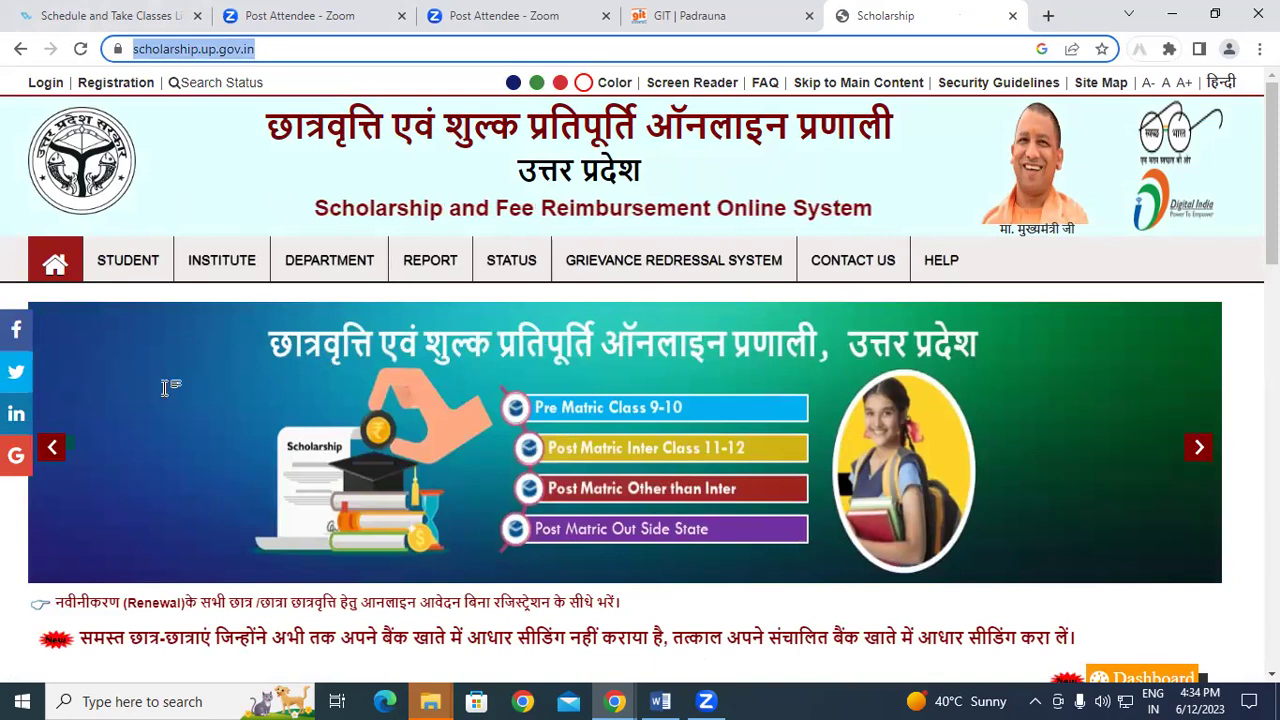
key(alt+Tab)
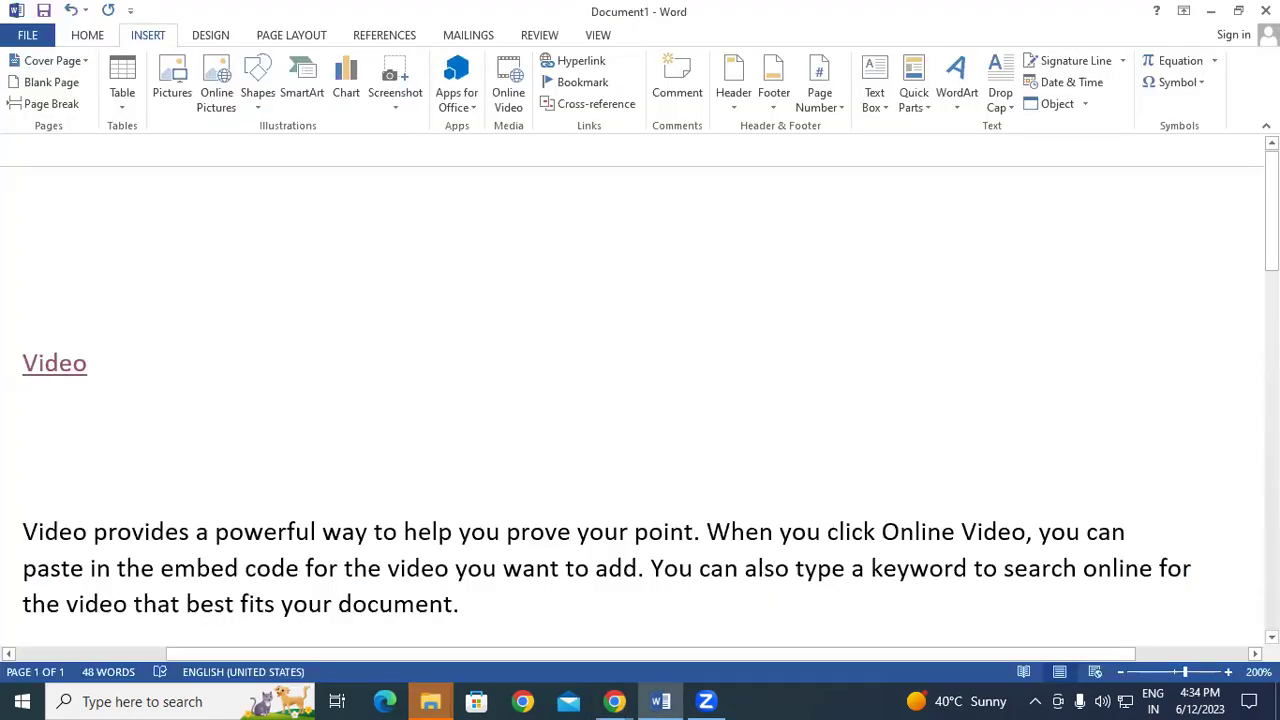
- Paste the scholarship portal address on a new line below Video, then close the browser tab
key(Return)
key(ctrl+v)
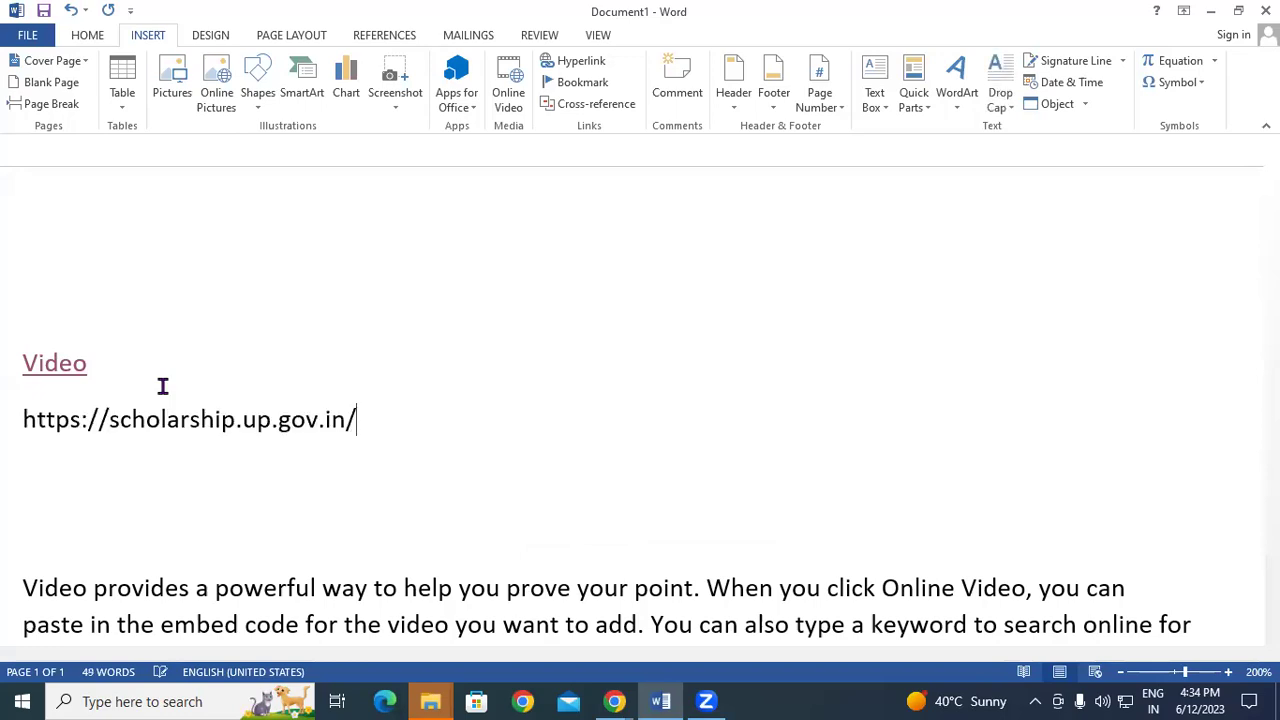
click(188, 425)
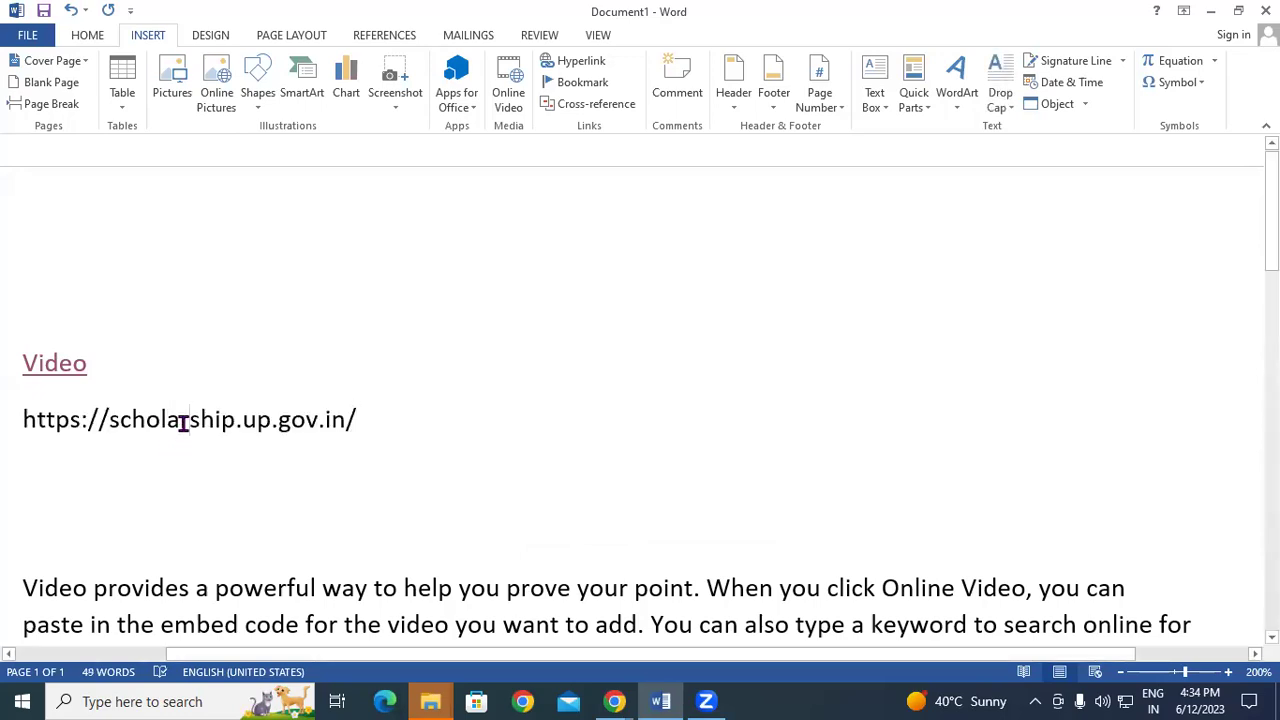
double_click(186, 428)
click(186, 428)
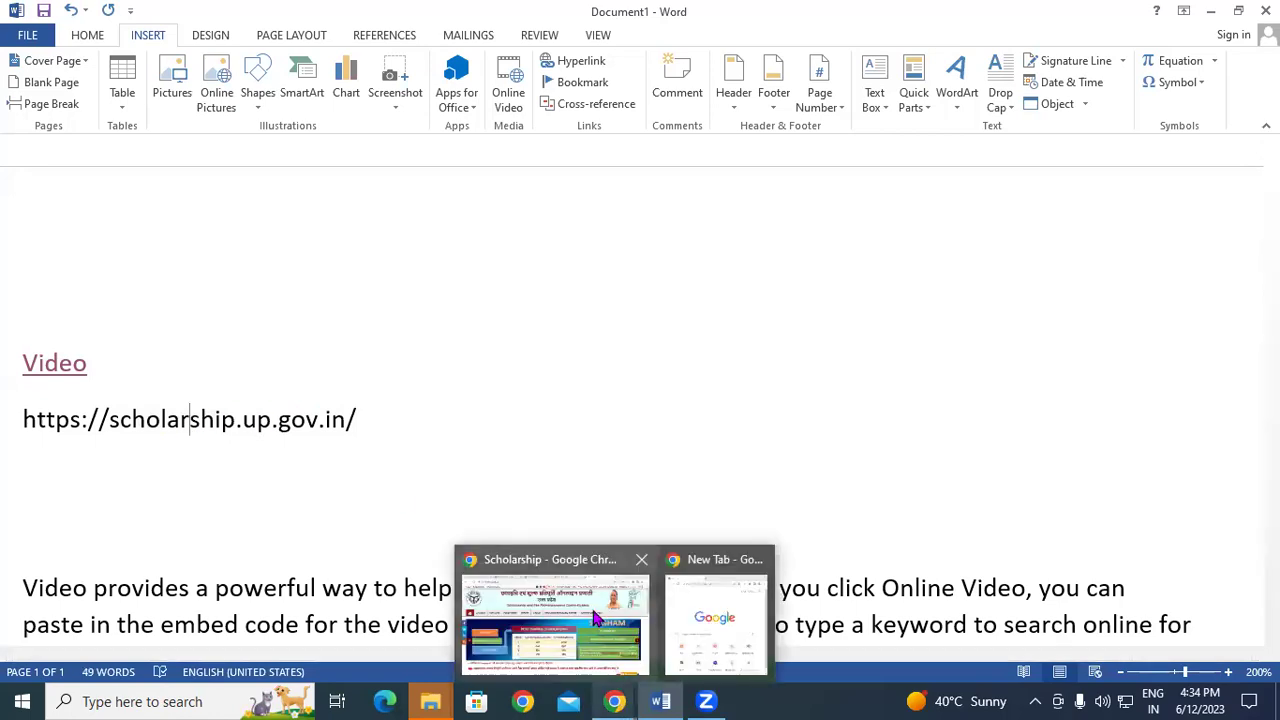
mouse_move(614, 701)
click(557, 610)
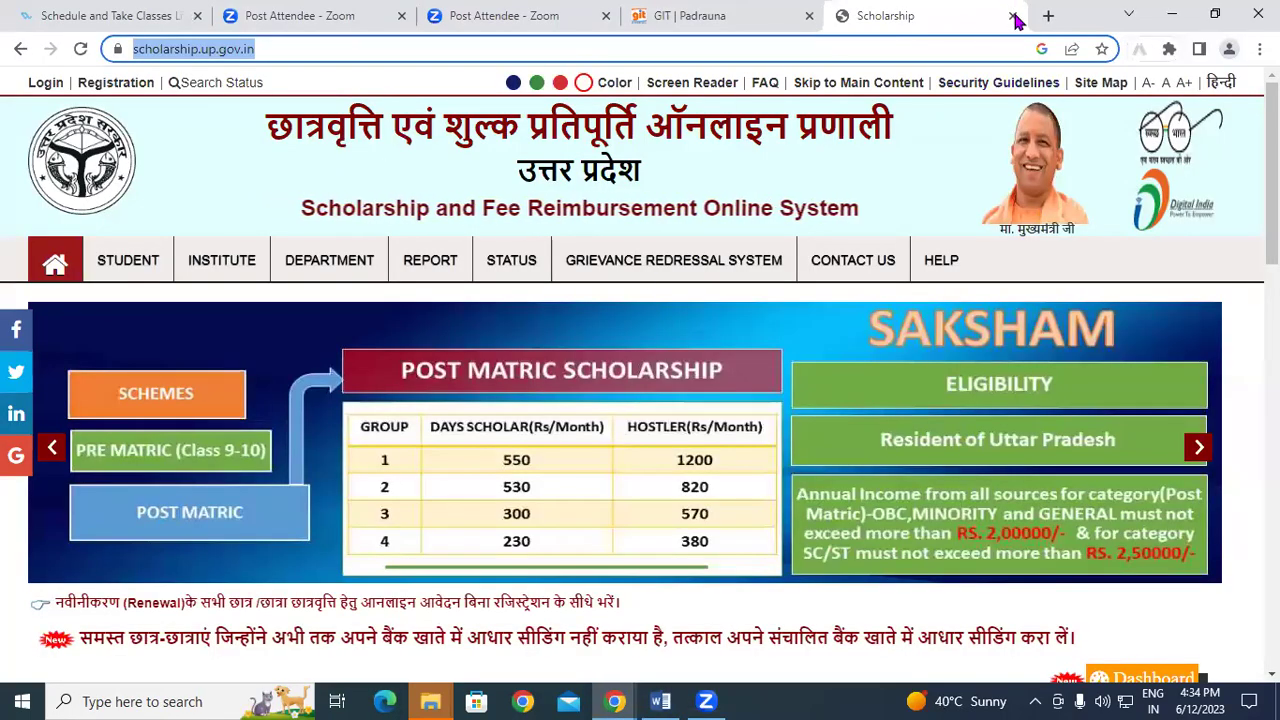
click(1013, 17)
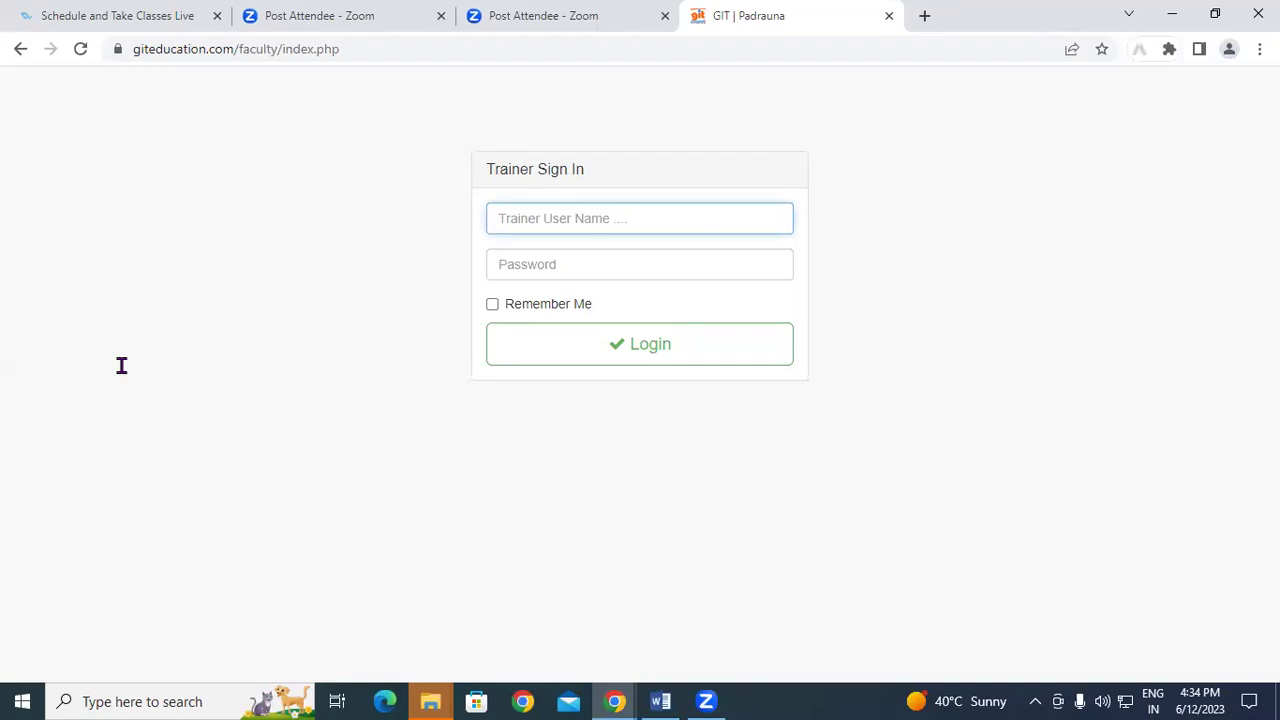
- Replace the pasted URL line with the text Sites(S) and select it for linking
key(alt+Tab)
drag(356, 425, 25, 438)
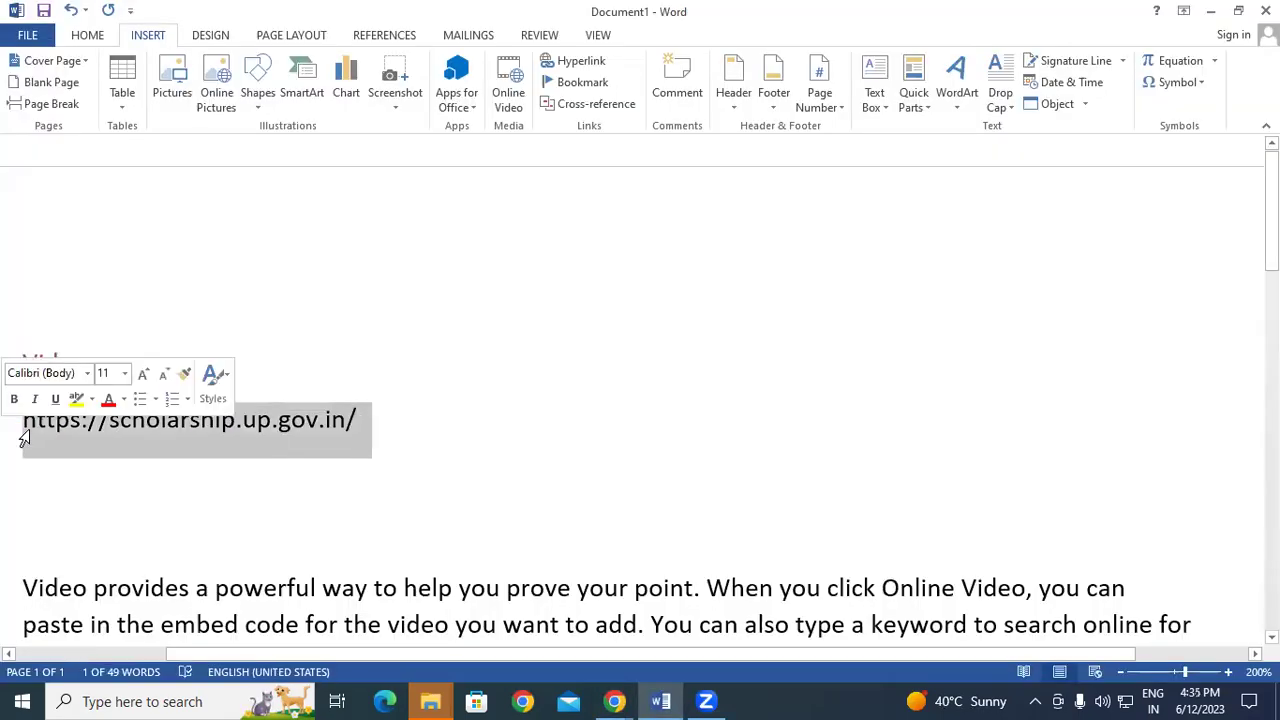
key(Delete)
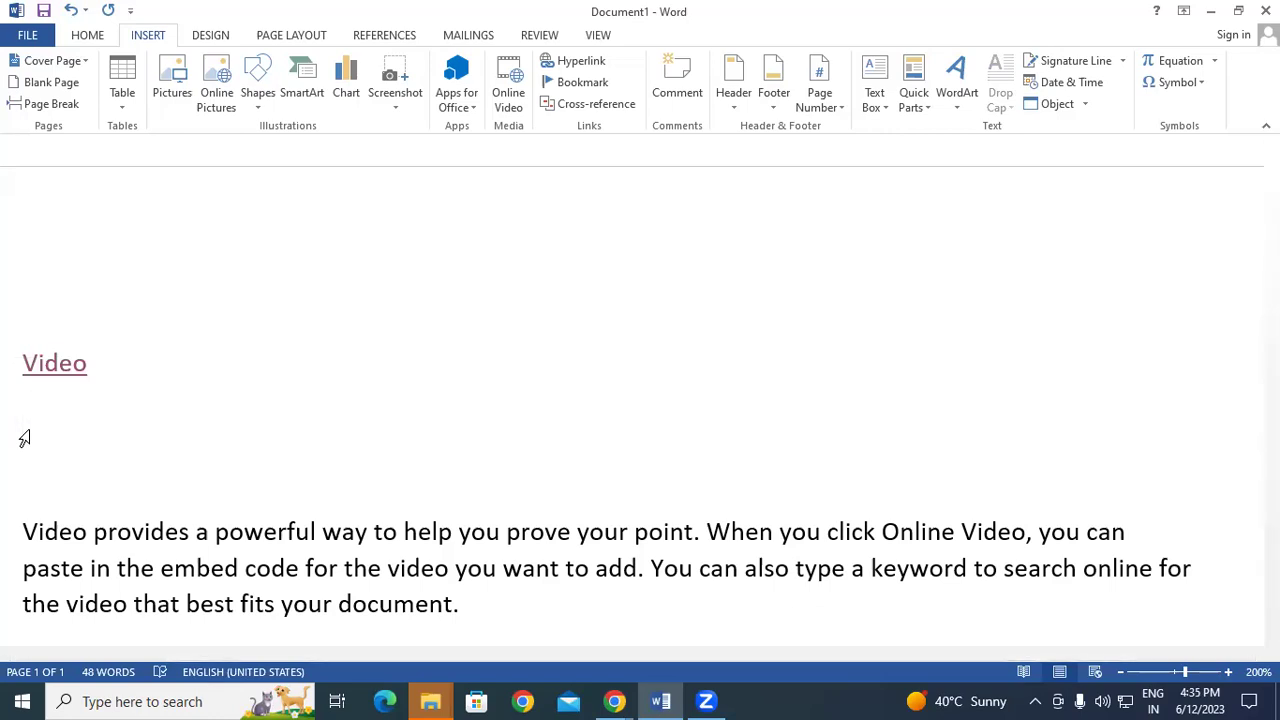
text(Sites)
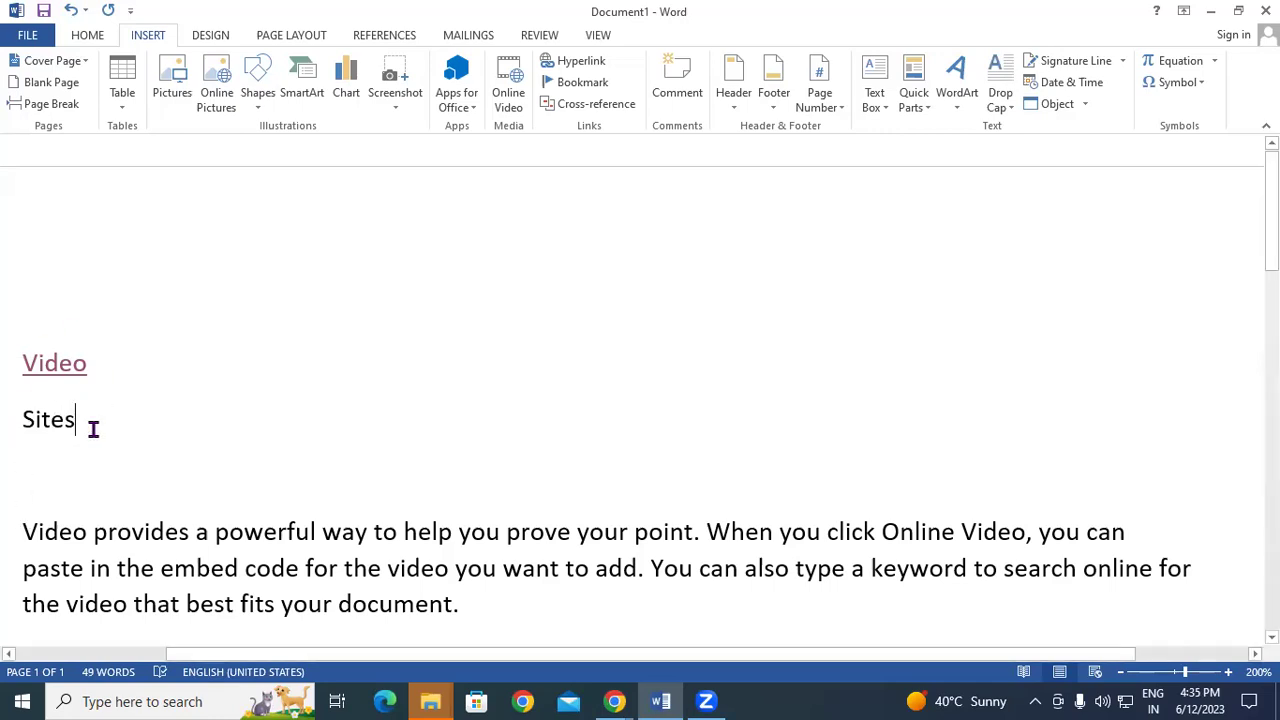
text(()
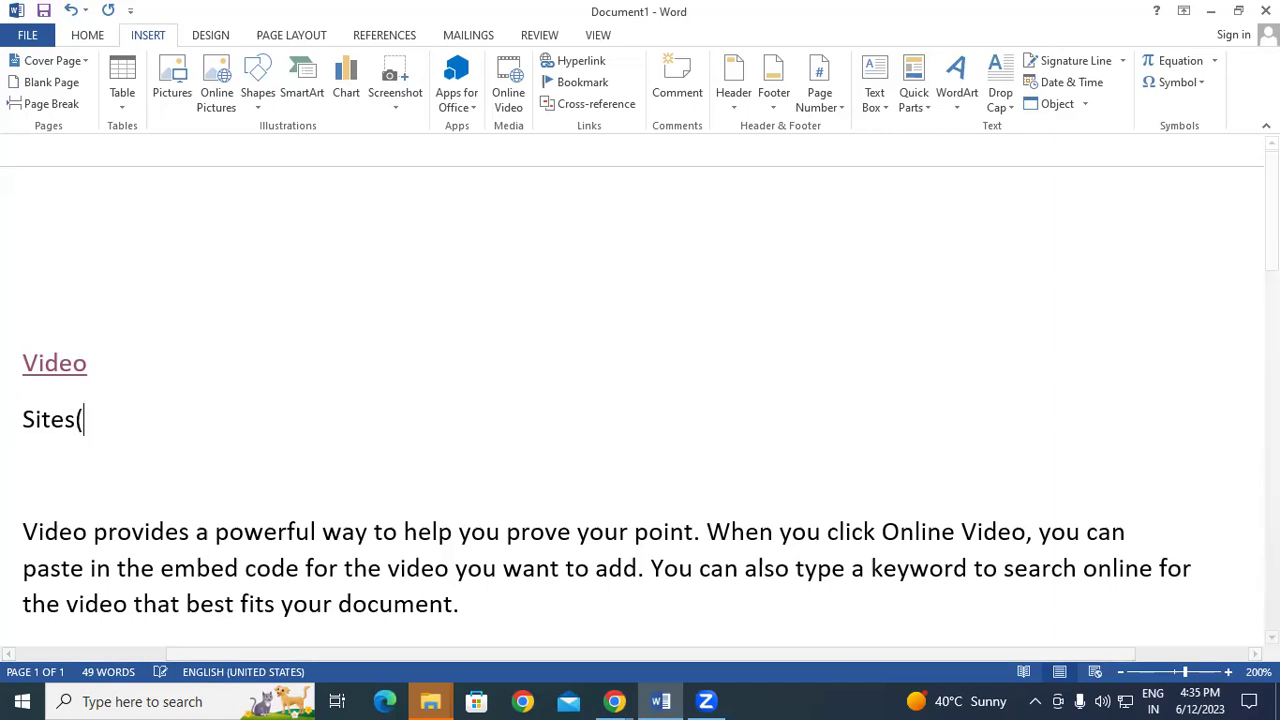
text(S))
scroll(50, 420, down, 2)
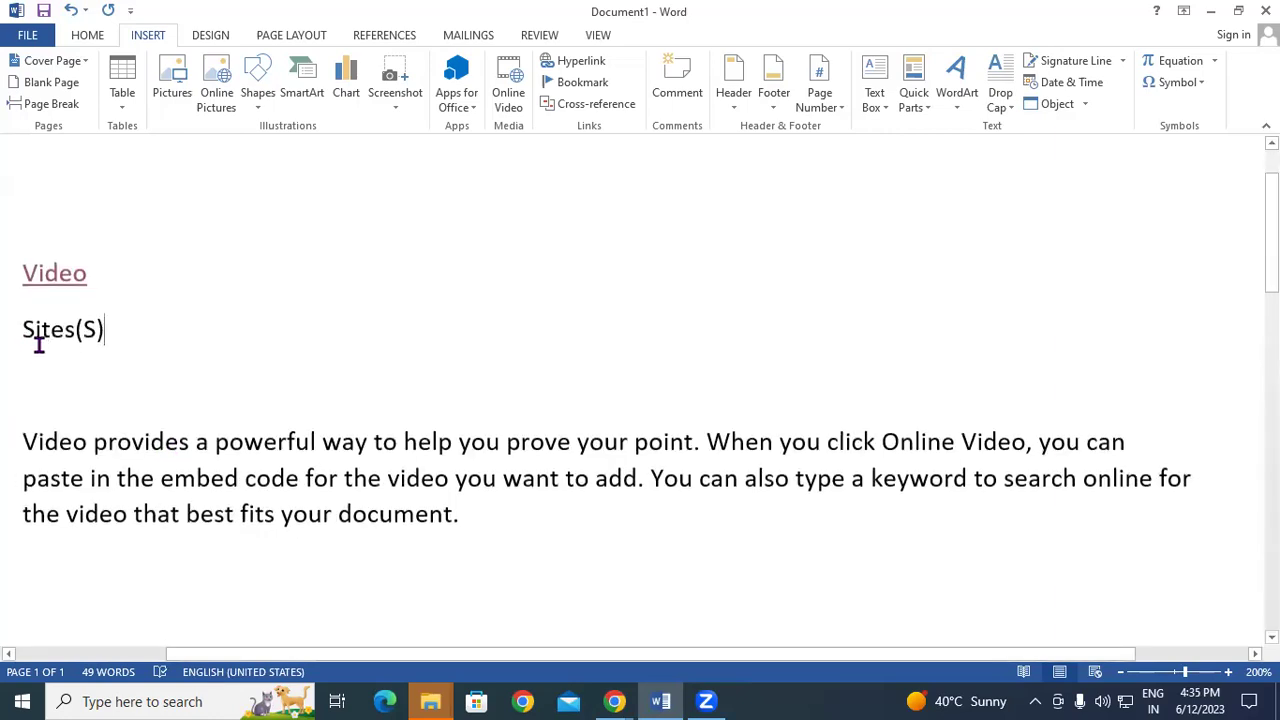
drag(54, 331, 113, 340)
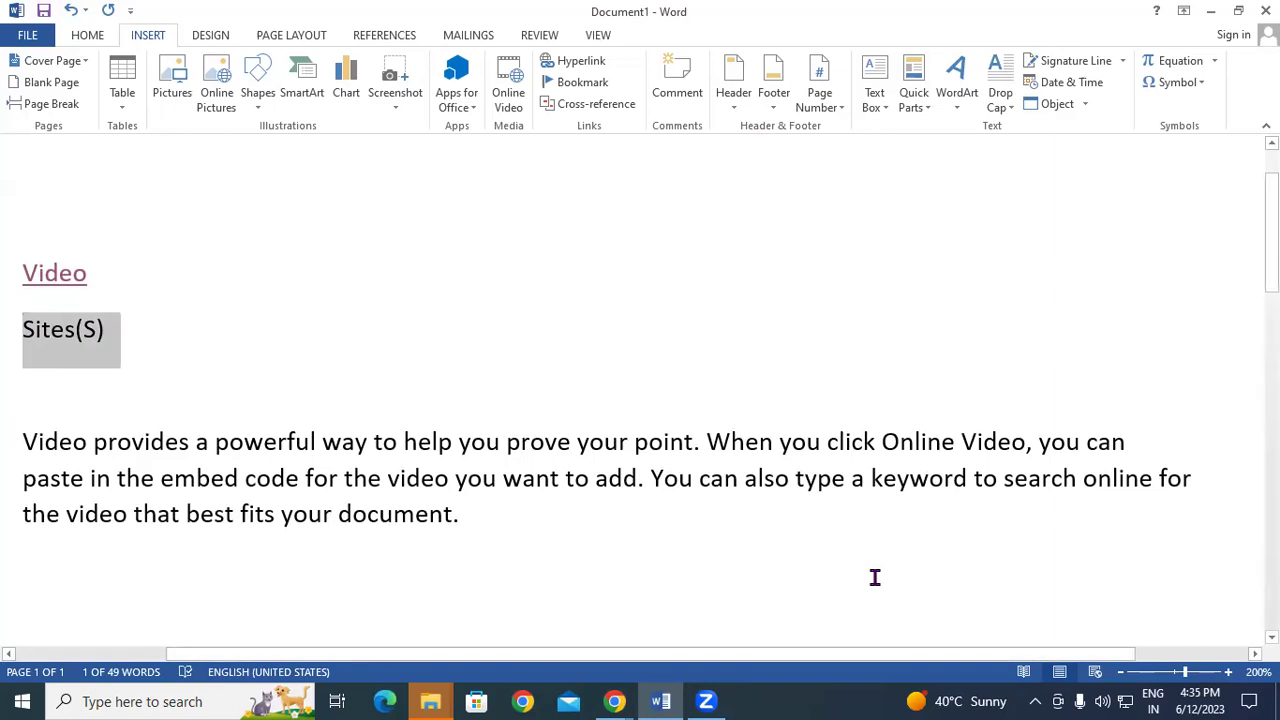
key(ctrl+k)
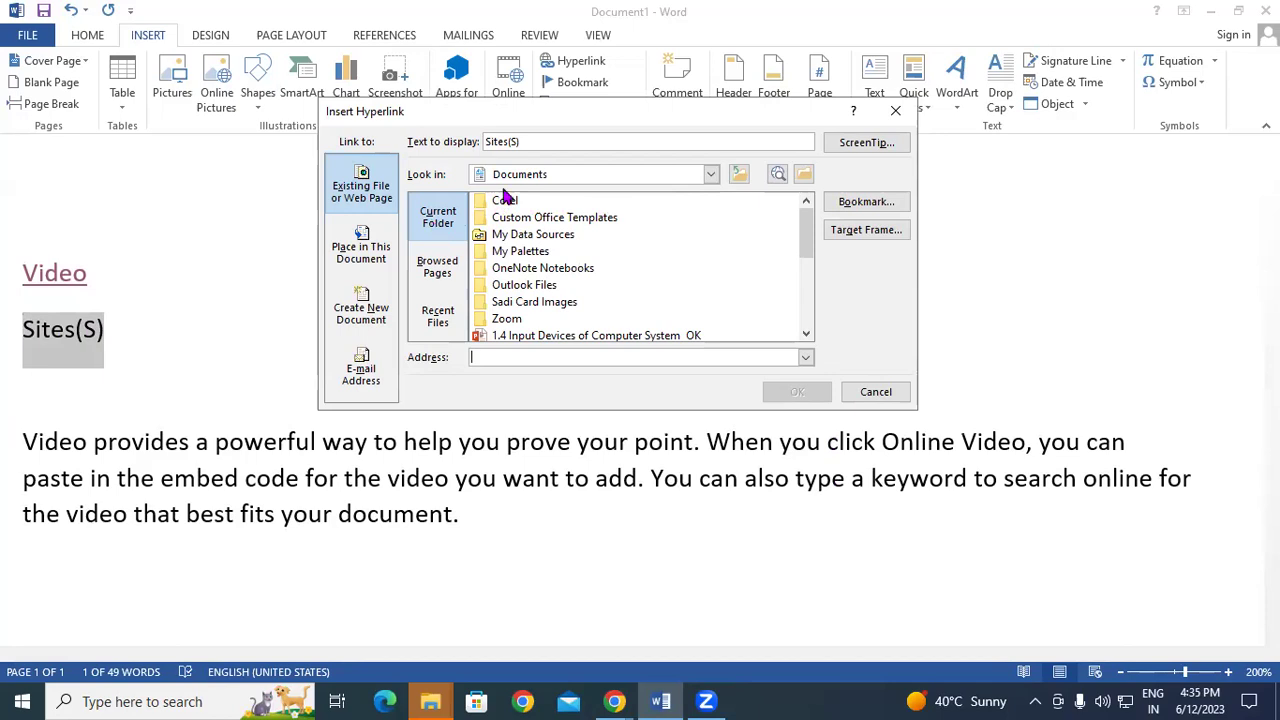
click(437, 274)
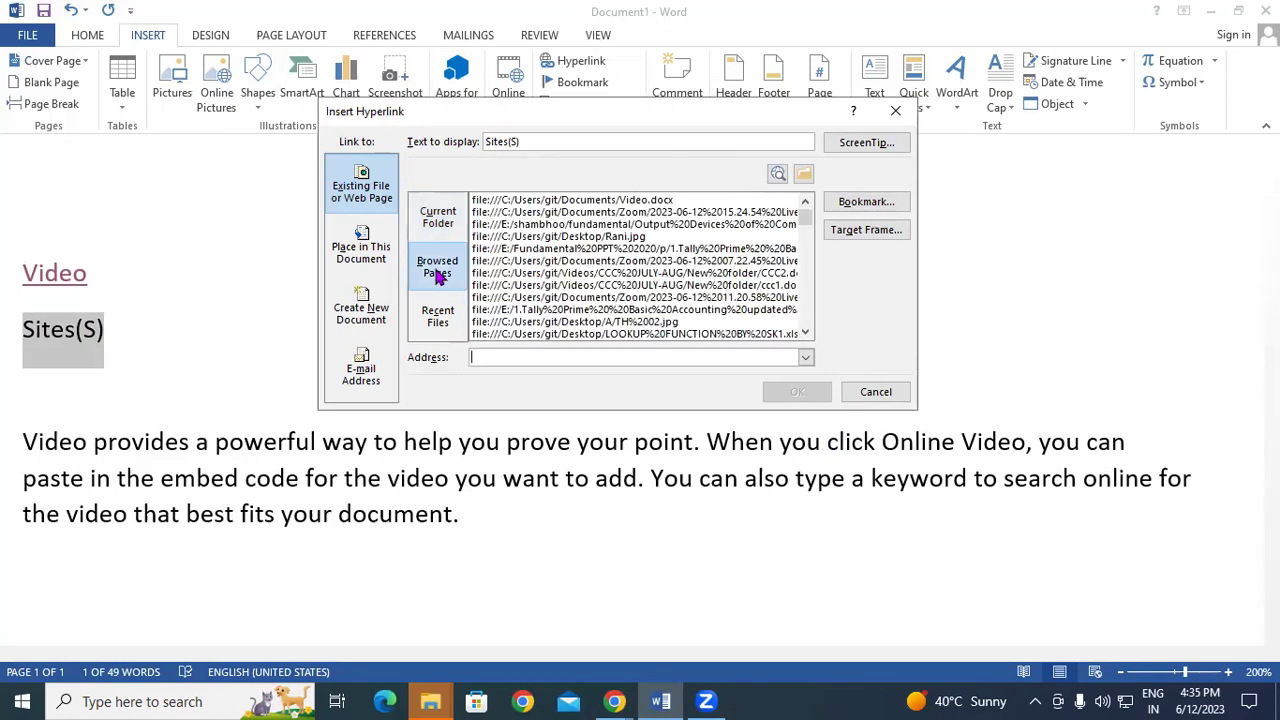
right_click(487, 357)
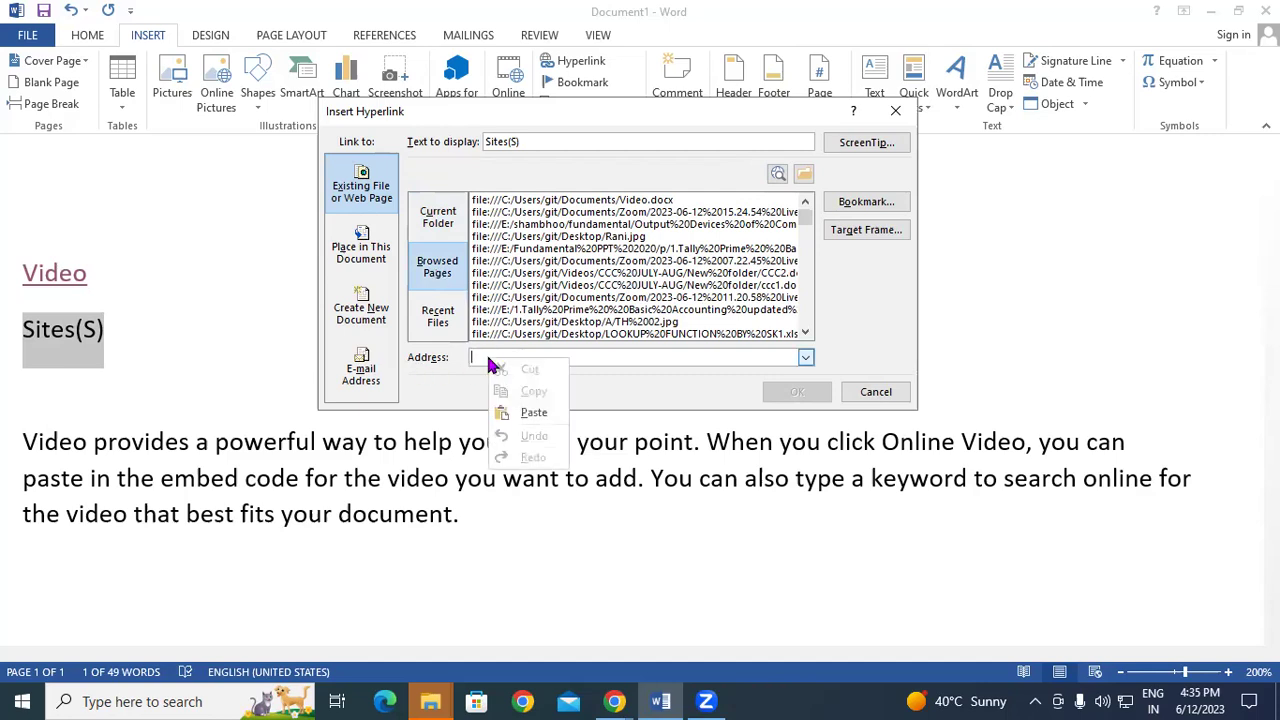
click(530, 418)
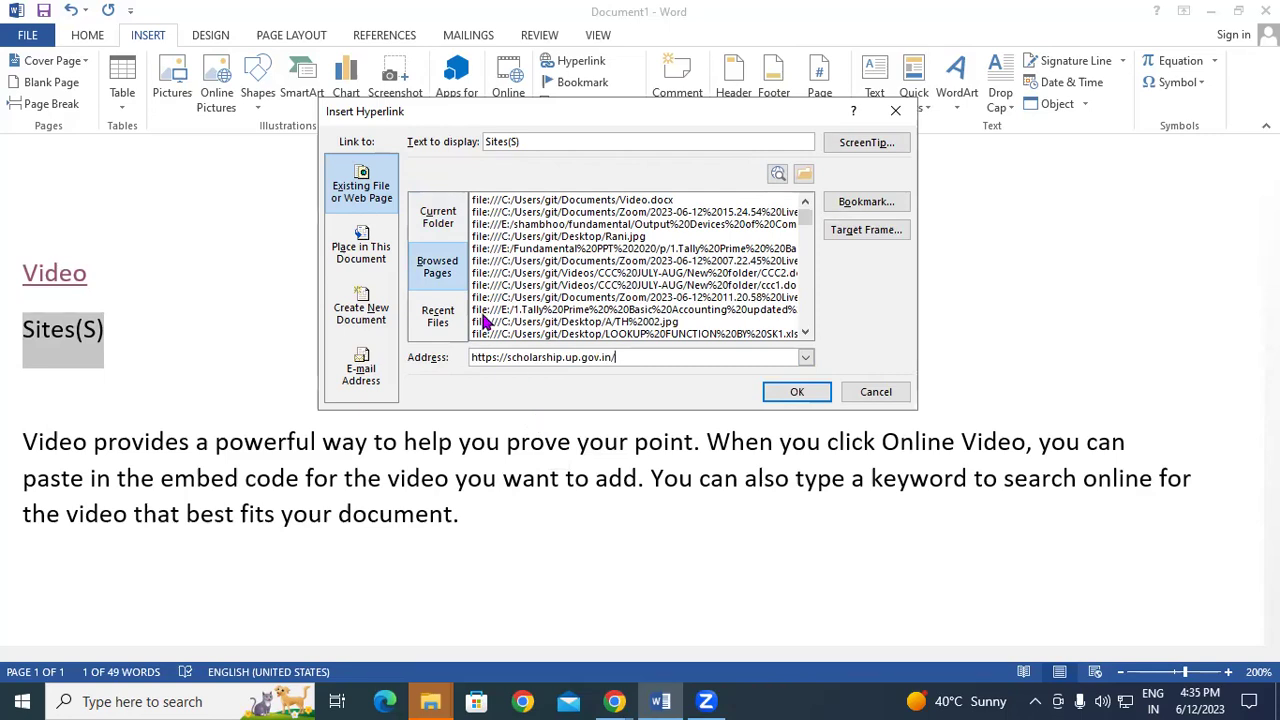
click(797, 391)
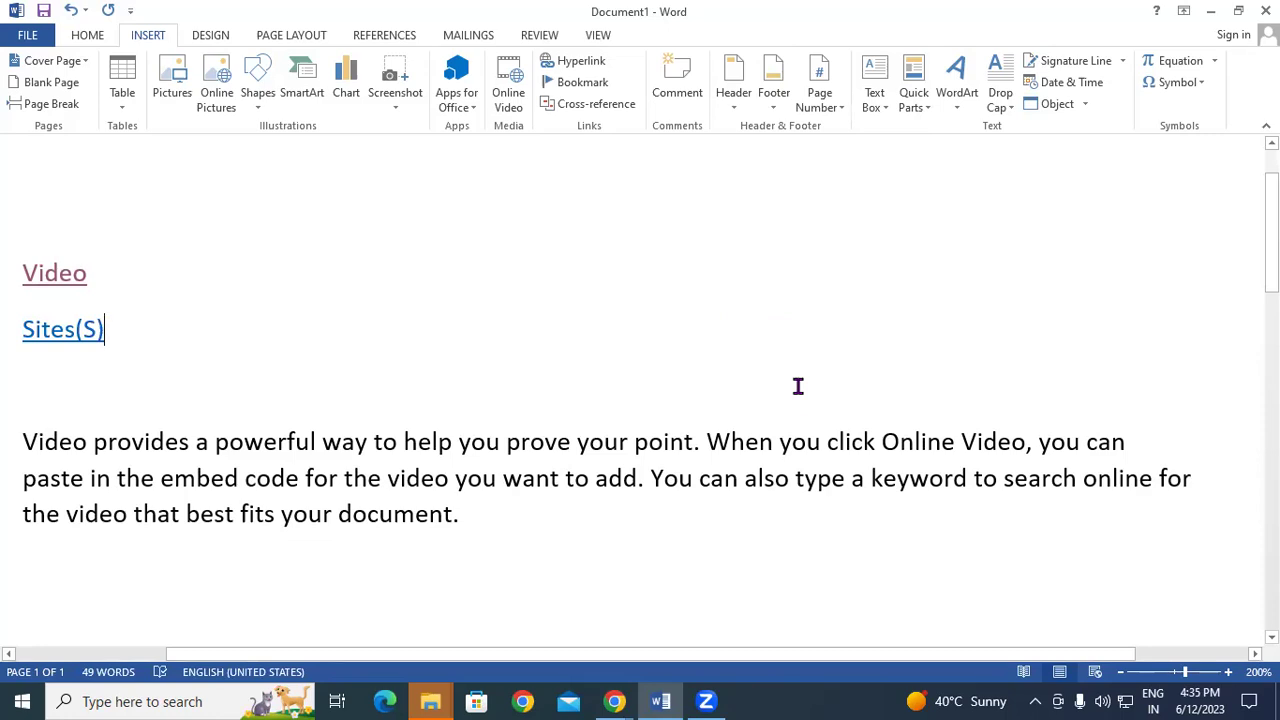
click(48, 383)
- Follow the Sites(S) link to open scholarship.up.gov.in in Chrome
key(alt+Tab)
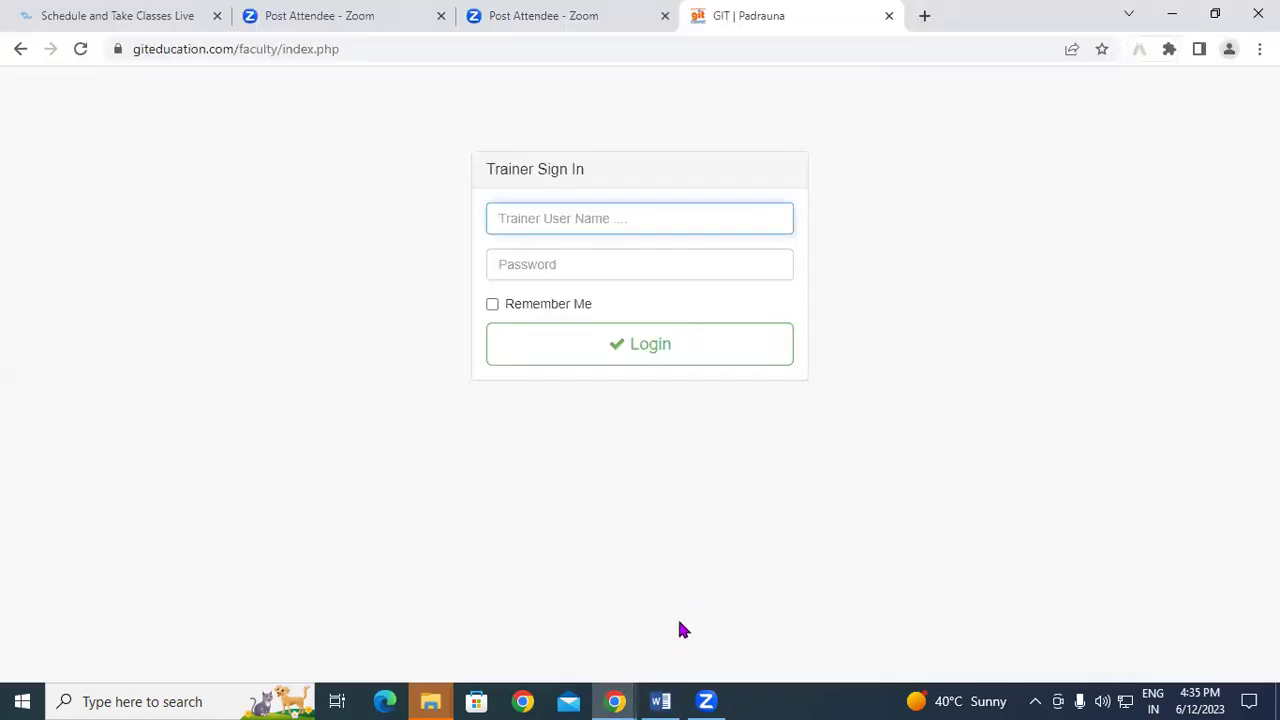
click(661, 701)
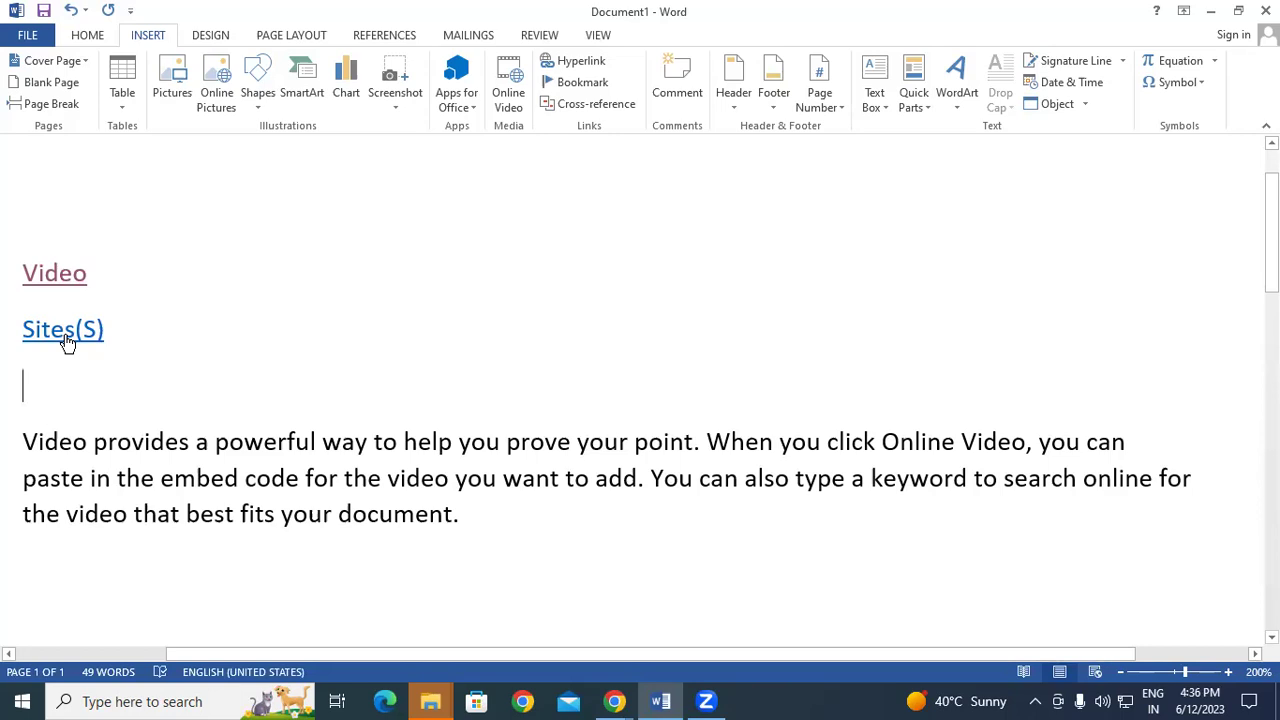
ctrl+click(66, 340)
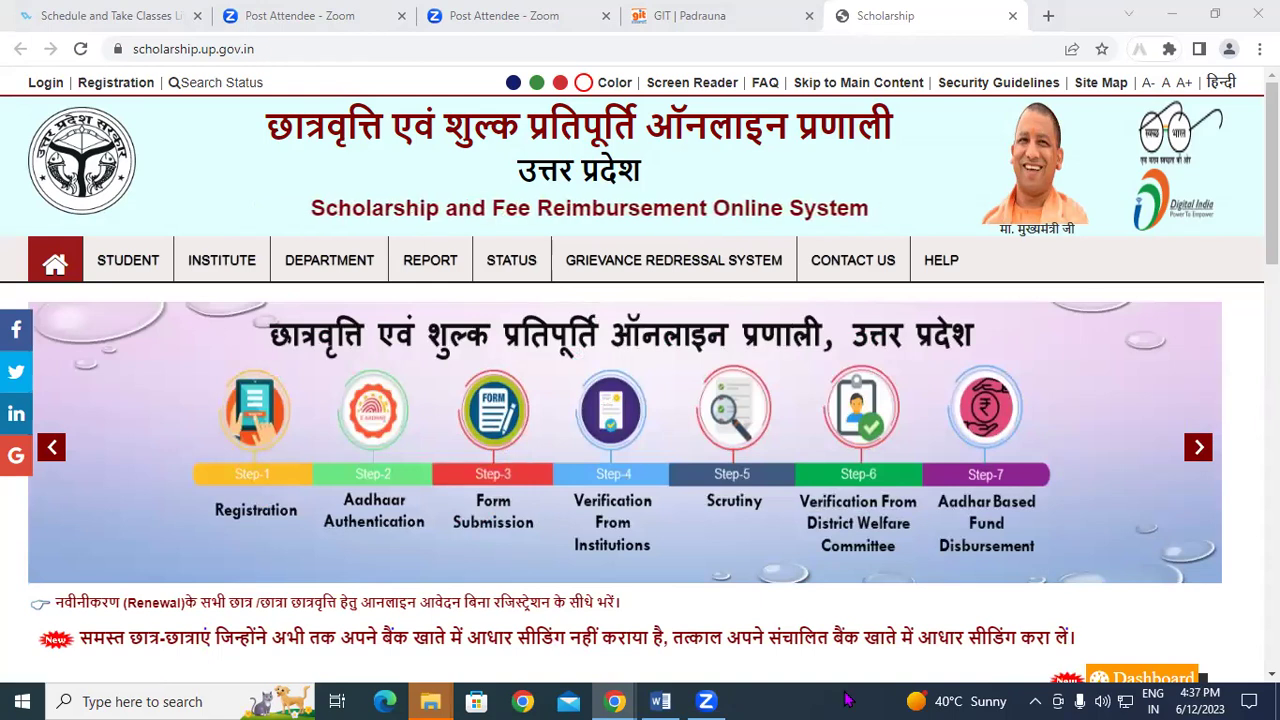
- Add an empty line after Sites(S) in the Word document
click(662, 700)
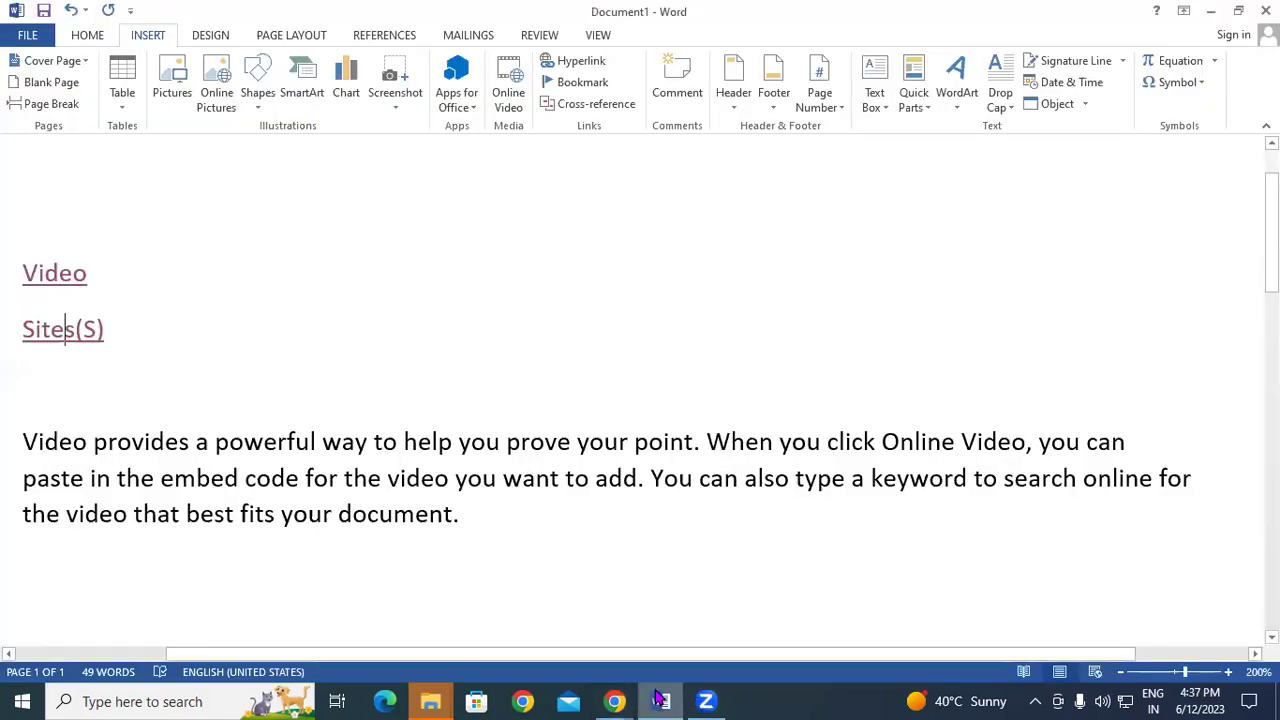
click(153, 335)
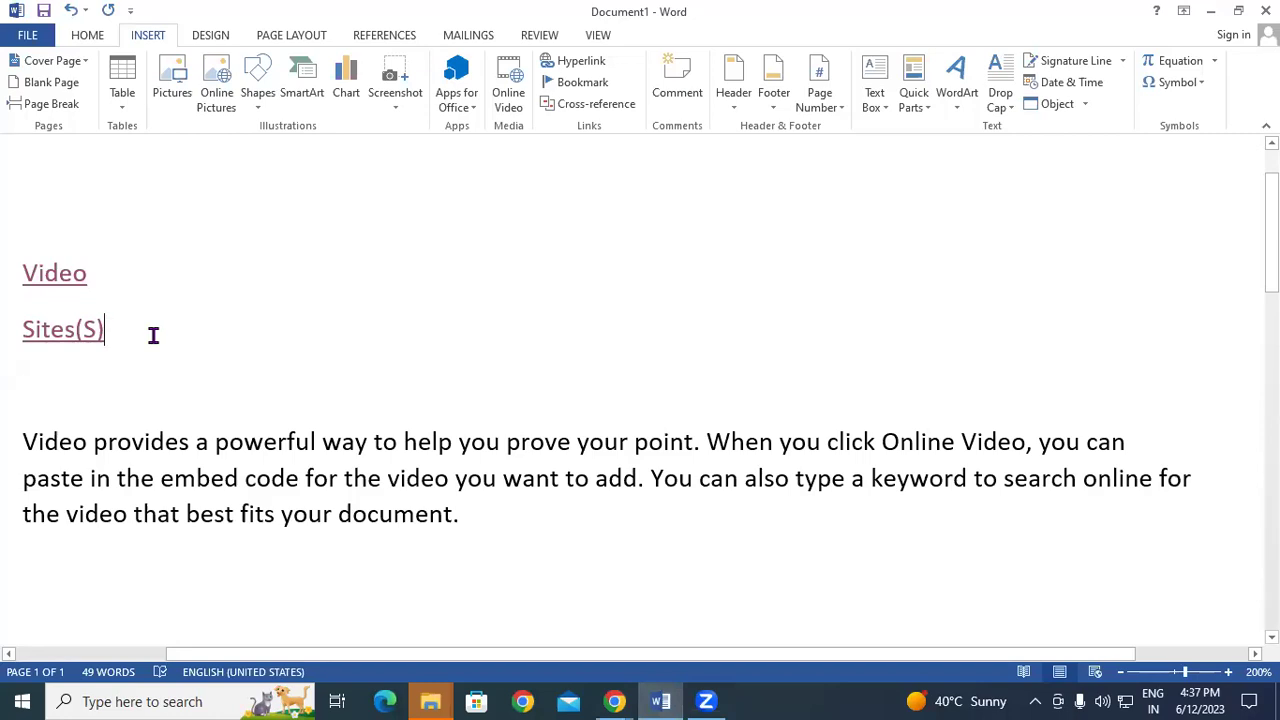
key(Return)
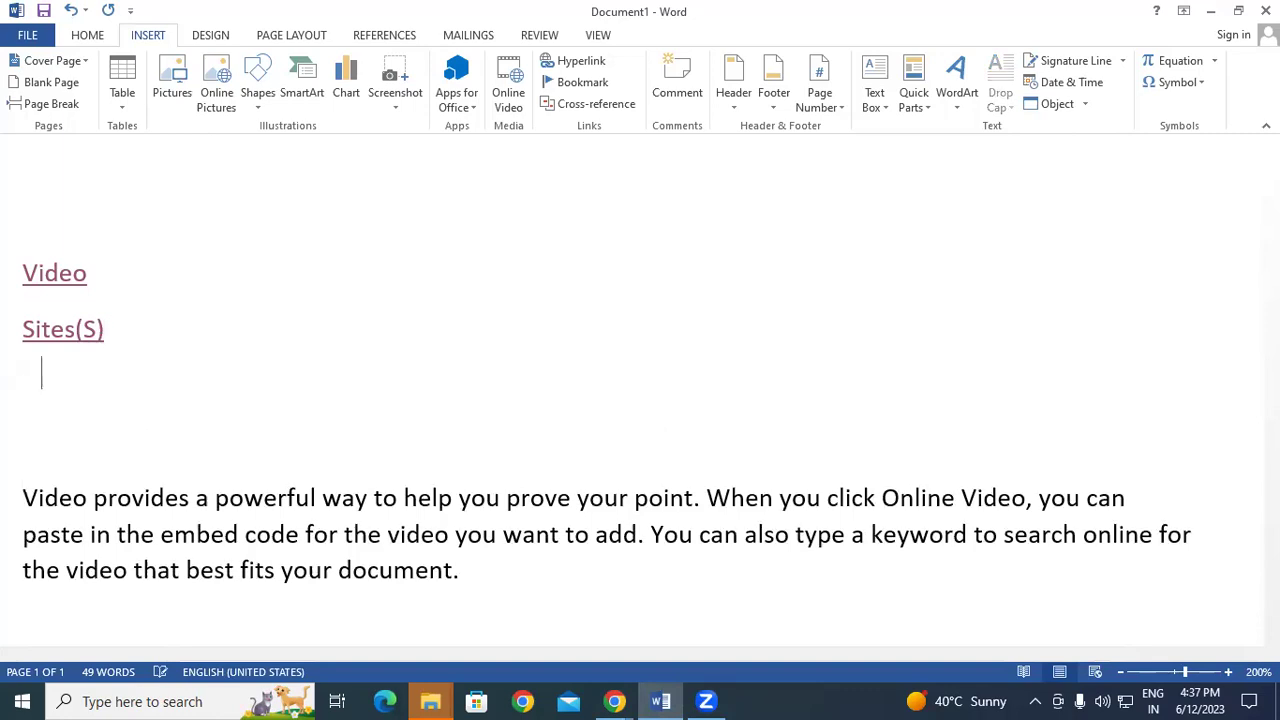
- Open a fresh blank tab in the scholarship Chrome window
click(616, 700)
click(555, 620)
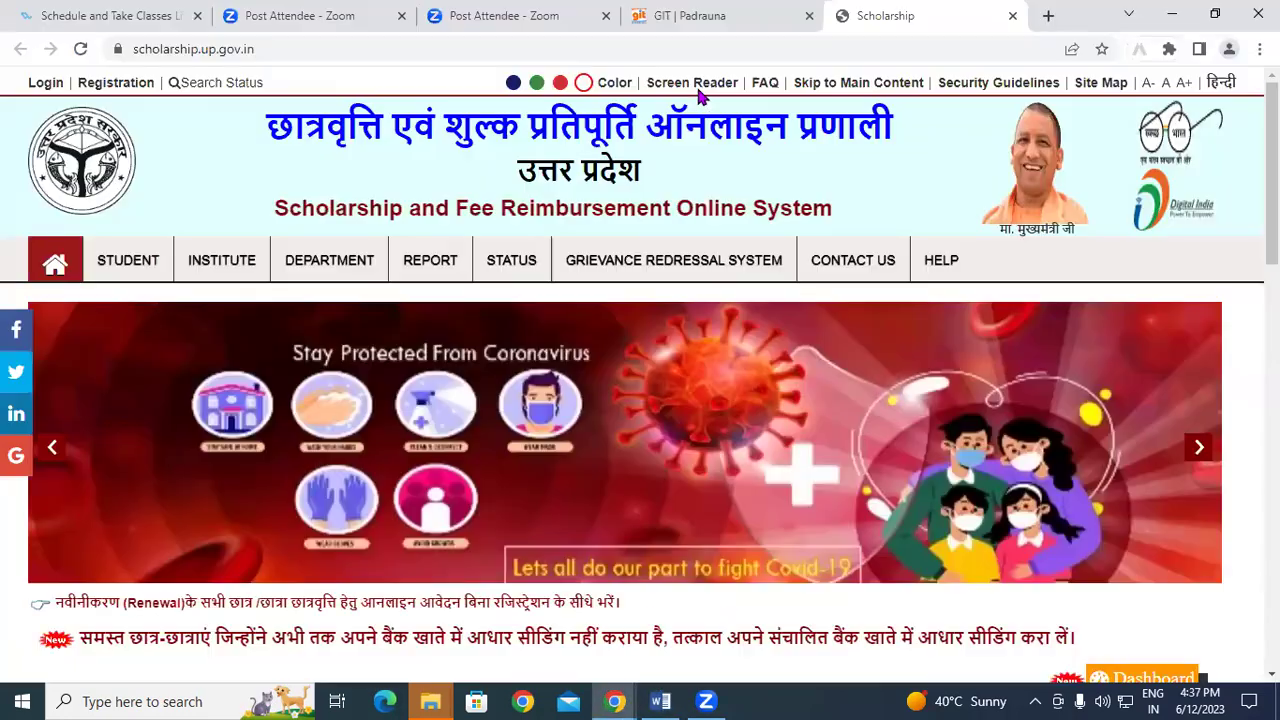
click(1048, 15)
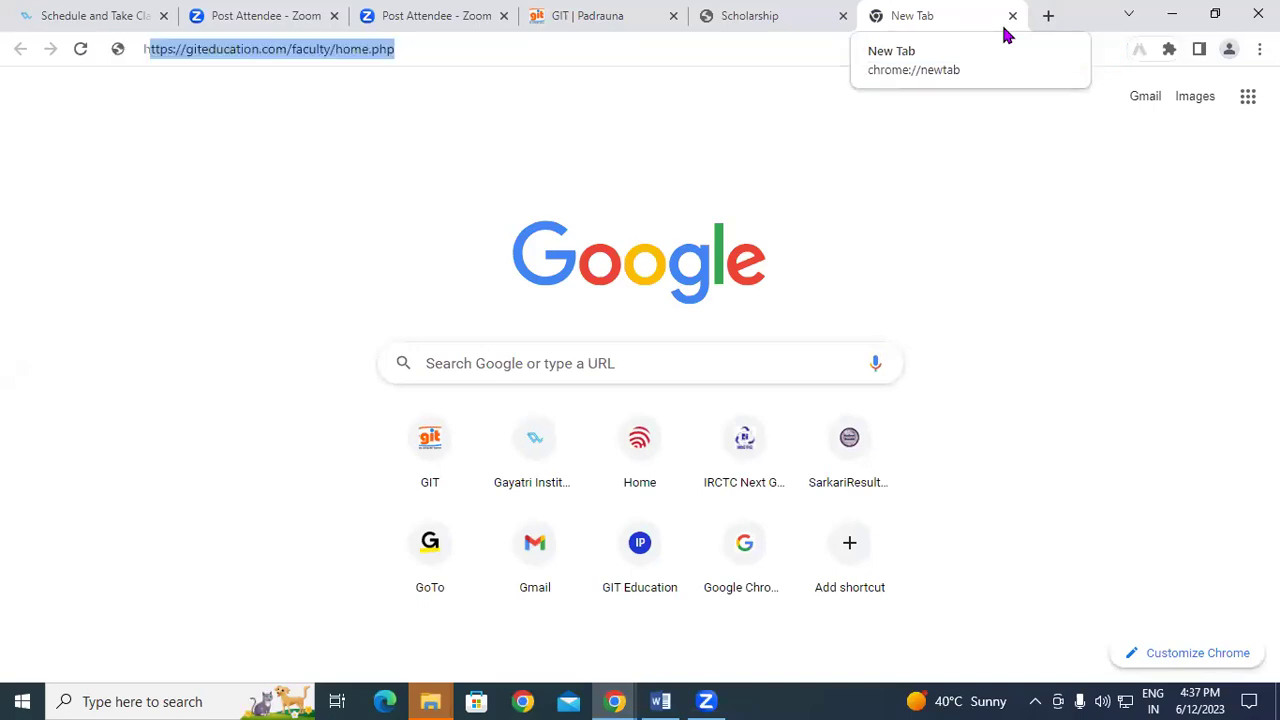
- Search 'what is hyperlink', open the Influencer Marketing Hub result and select its heading
text(what is )
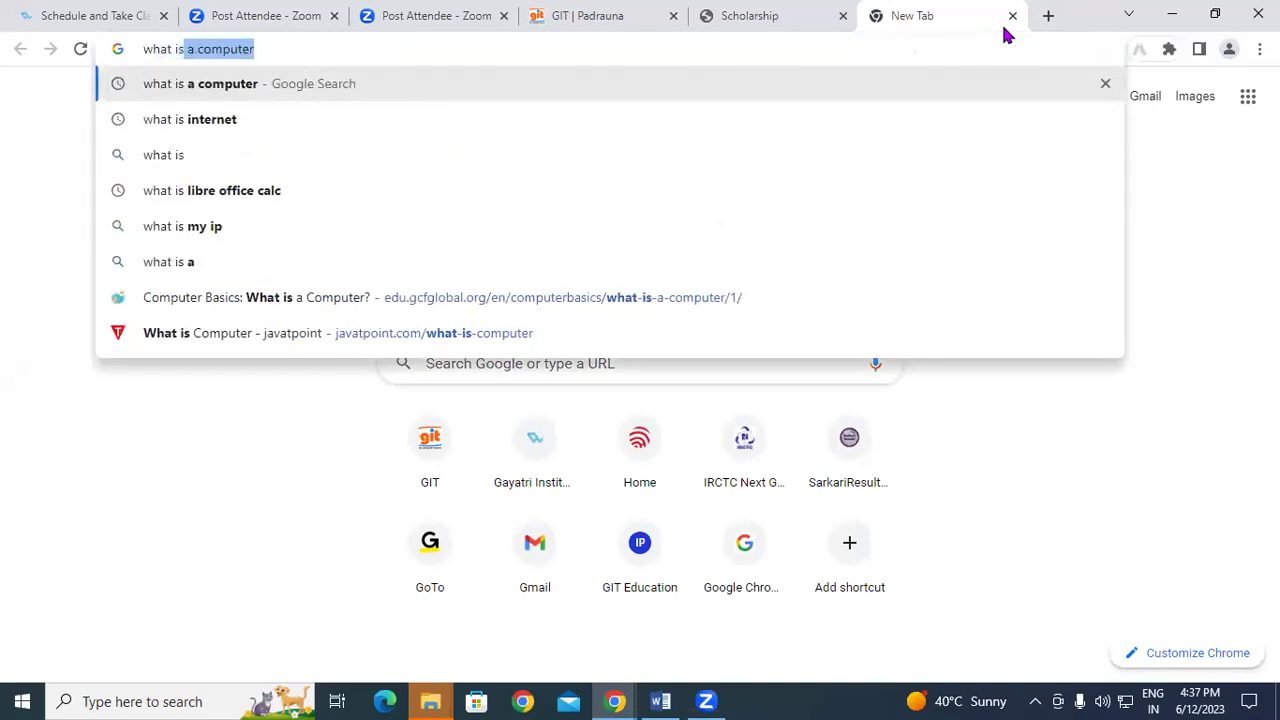
text(hyperlink)
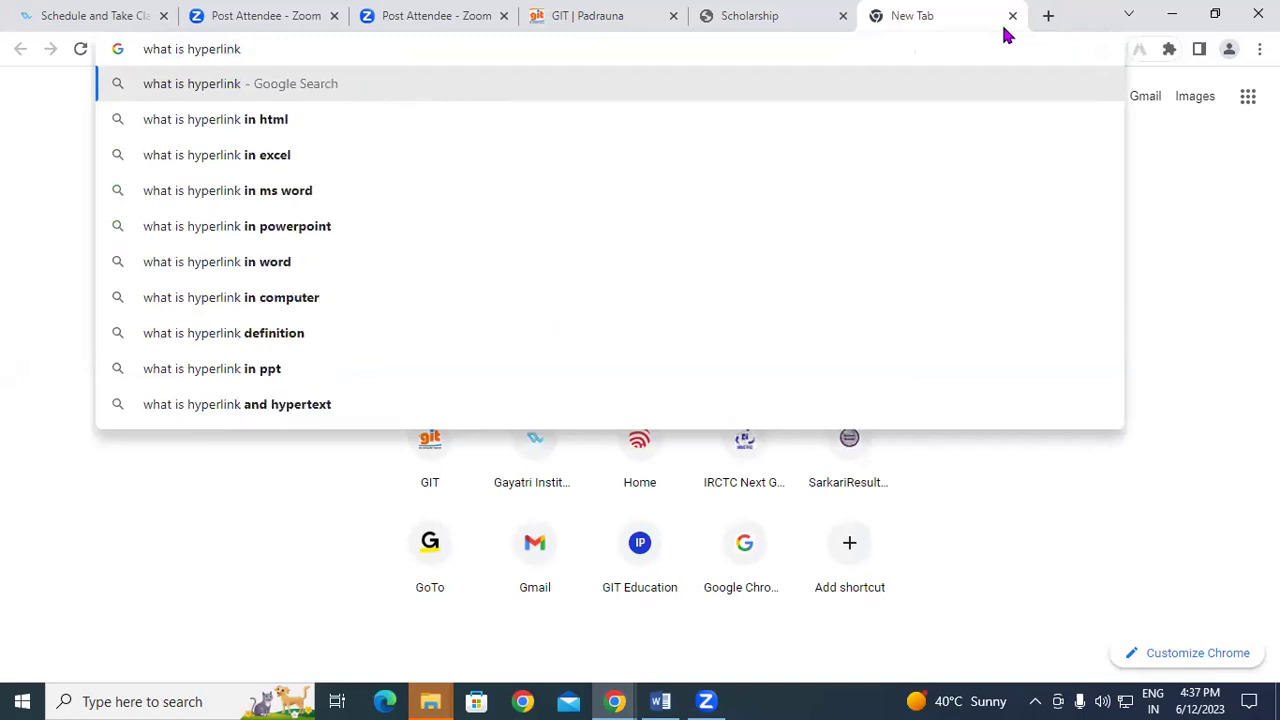
key(Return)
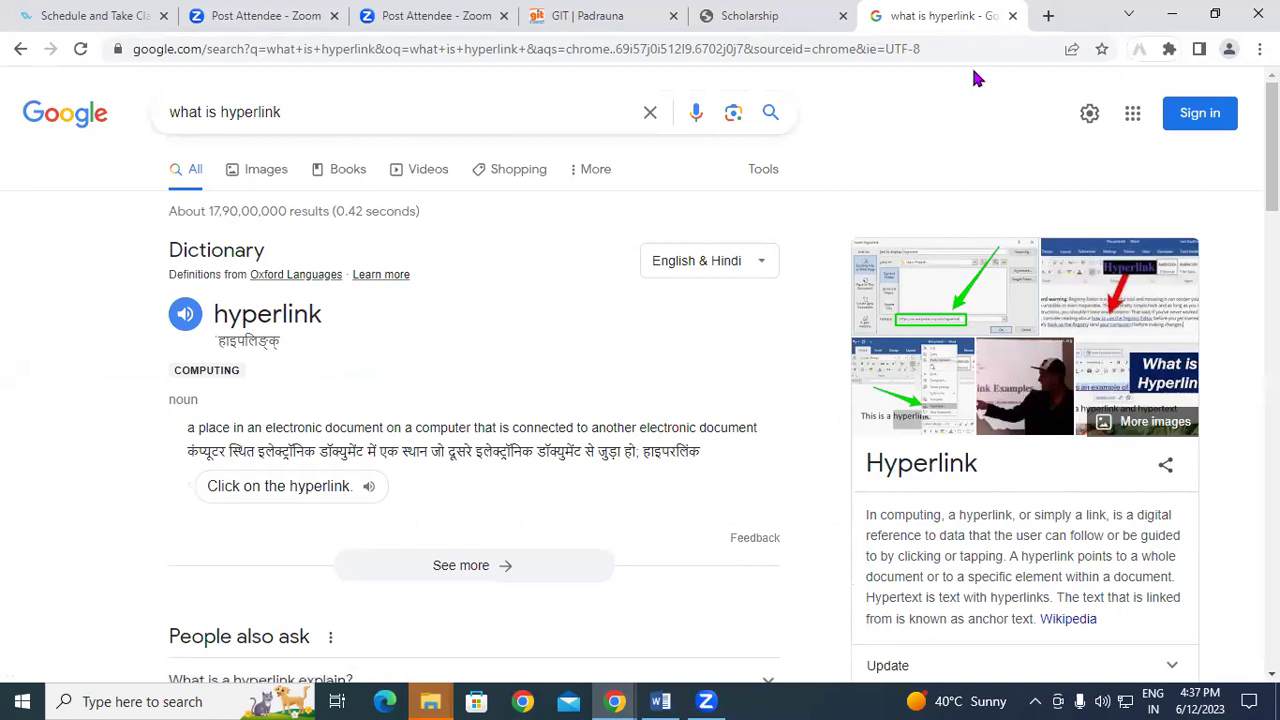
scroll(440, 270, down, 2)
scroll(560, 330, down, 4)
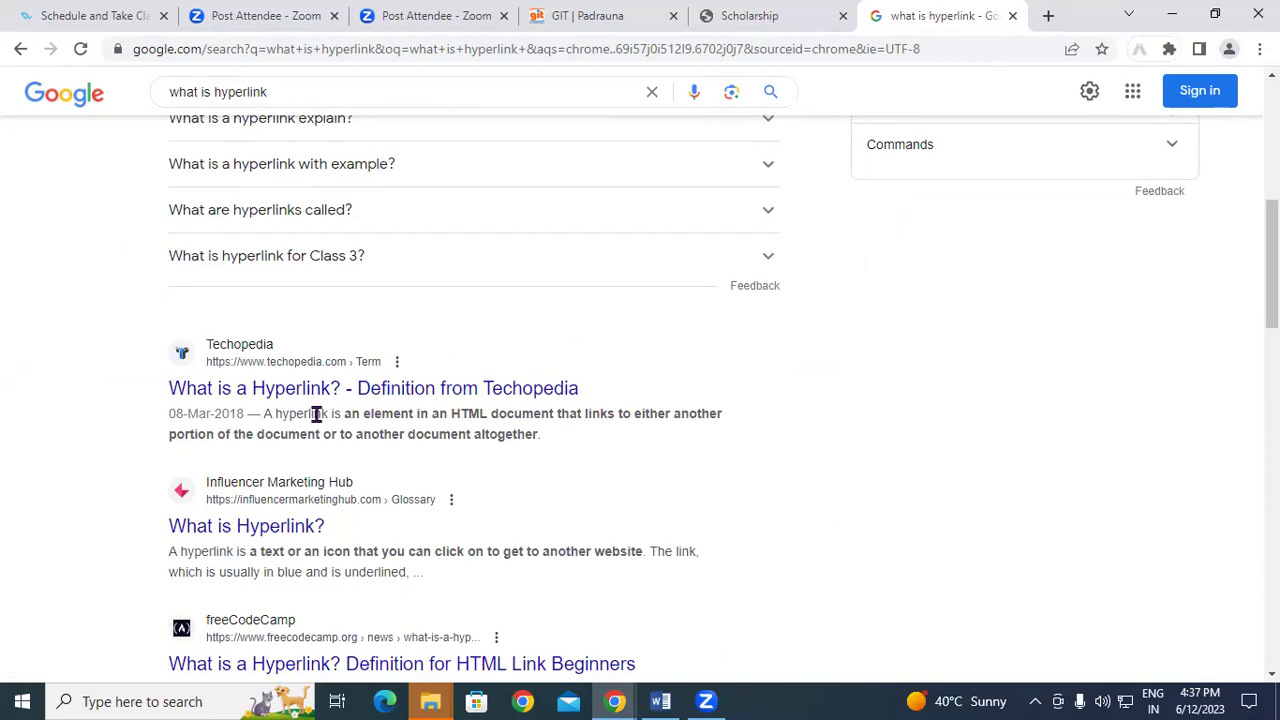
scroll(289, 334, down, 1)
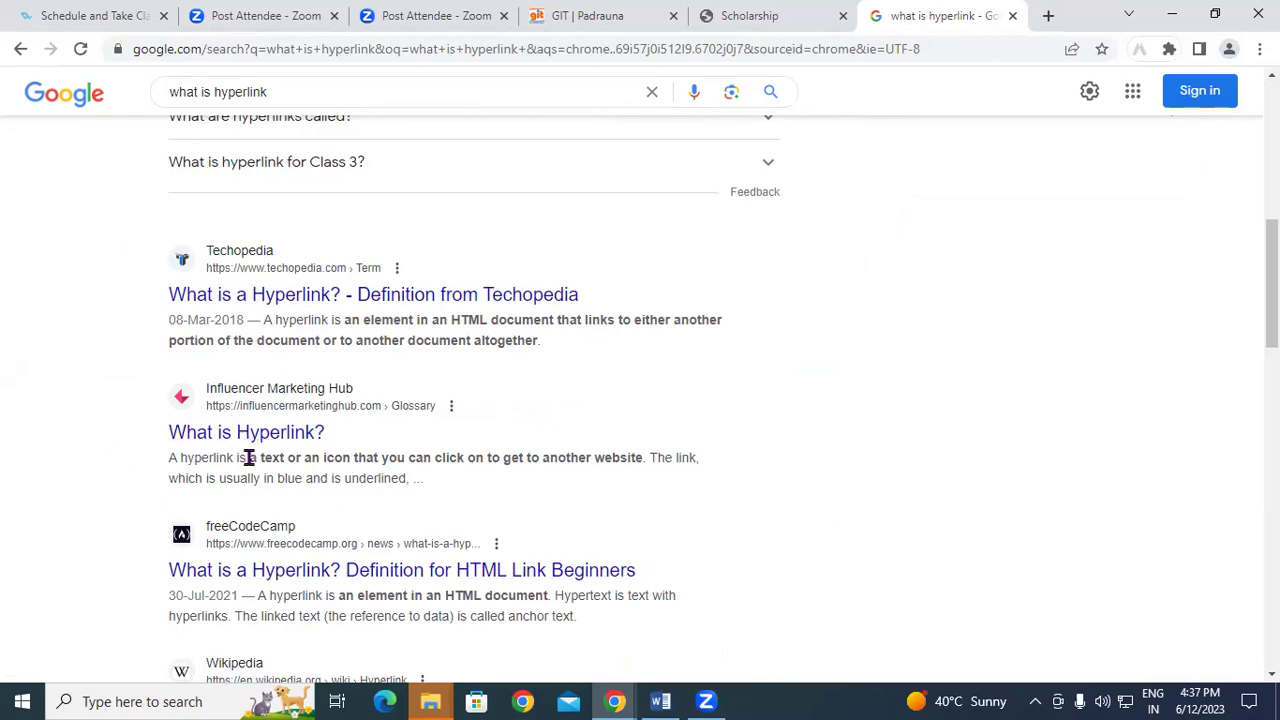
scroll(388, 482, down, 1)
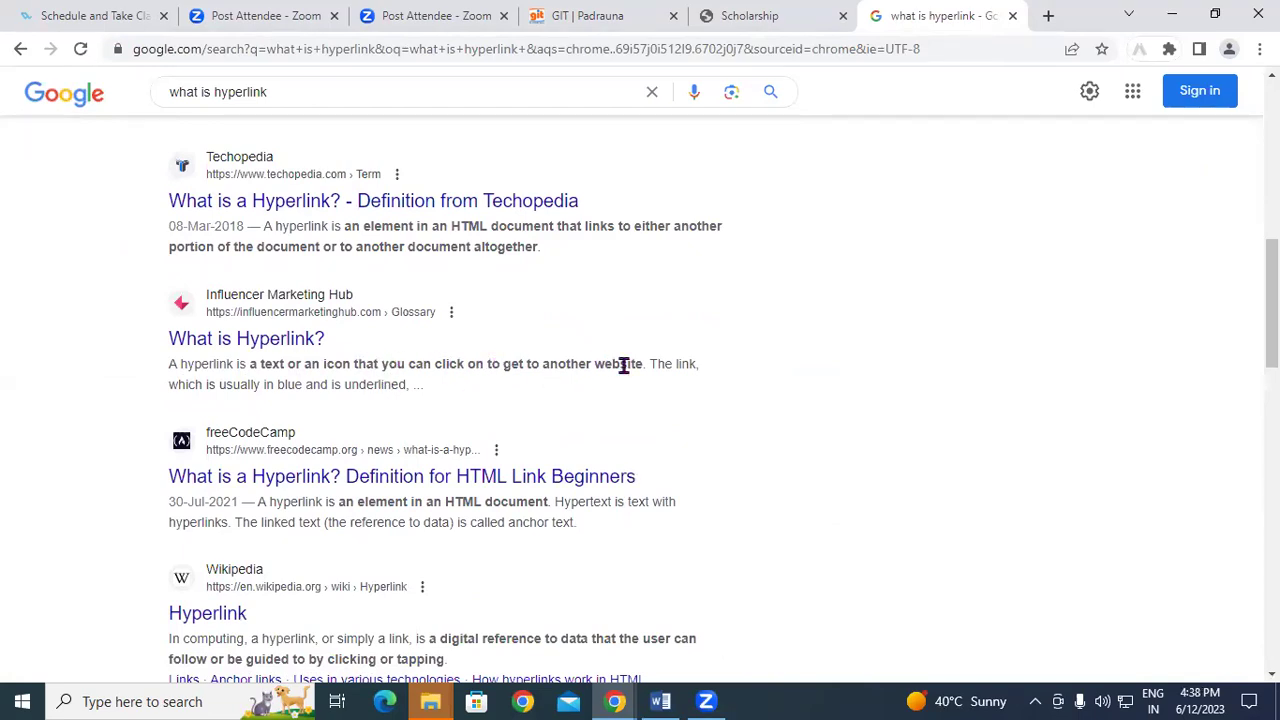
click(274, 338)
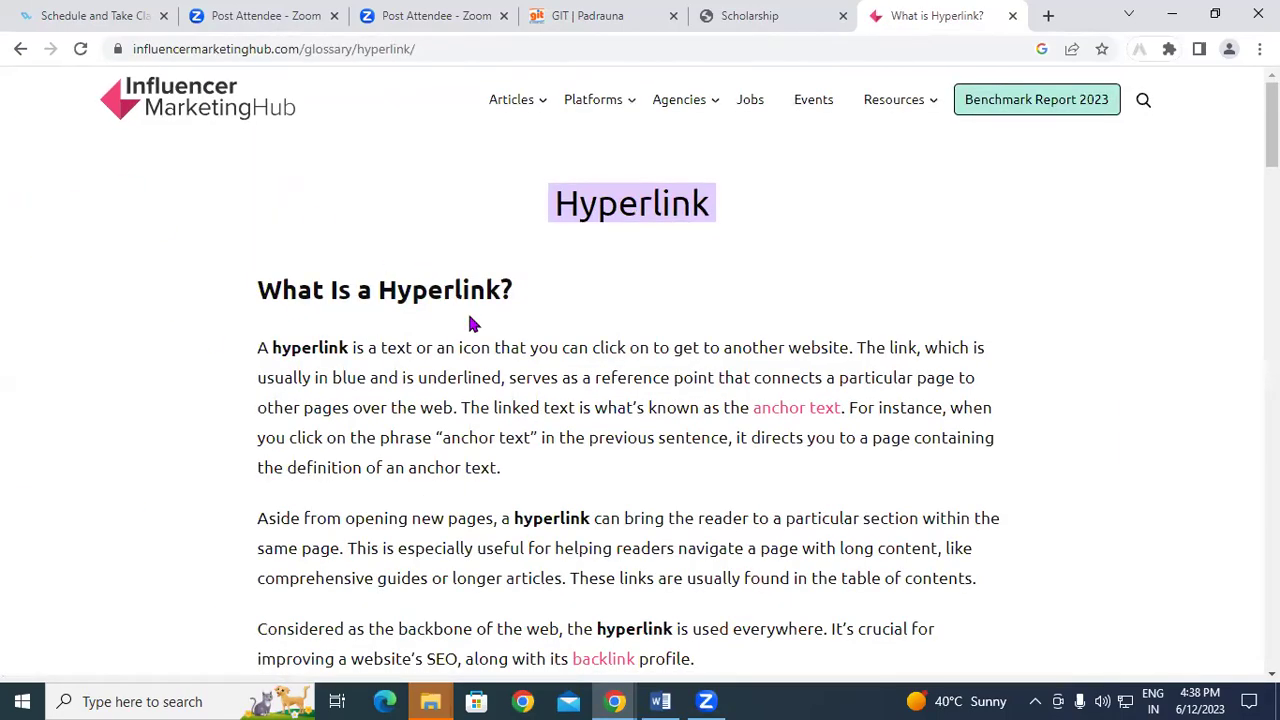
triple_click(414, 292)
key(ctrl+c)
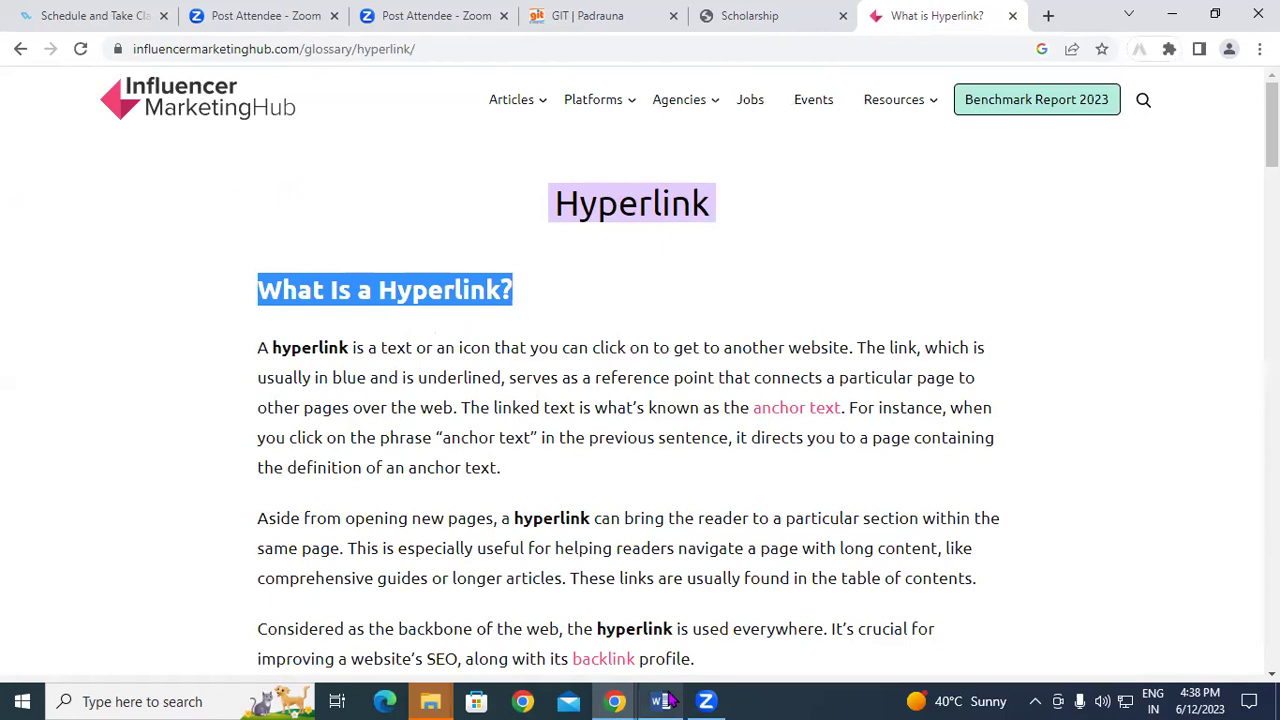
- Paste the 'What Is a Hyperlink?' heading below Sites(S) and copy the glossary page's address
key(alt+Tab)
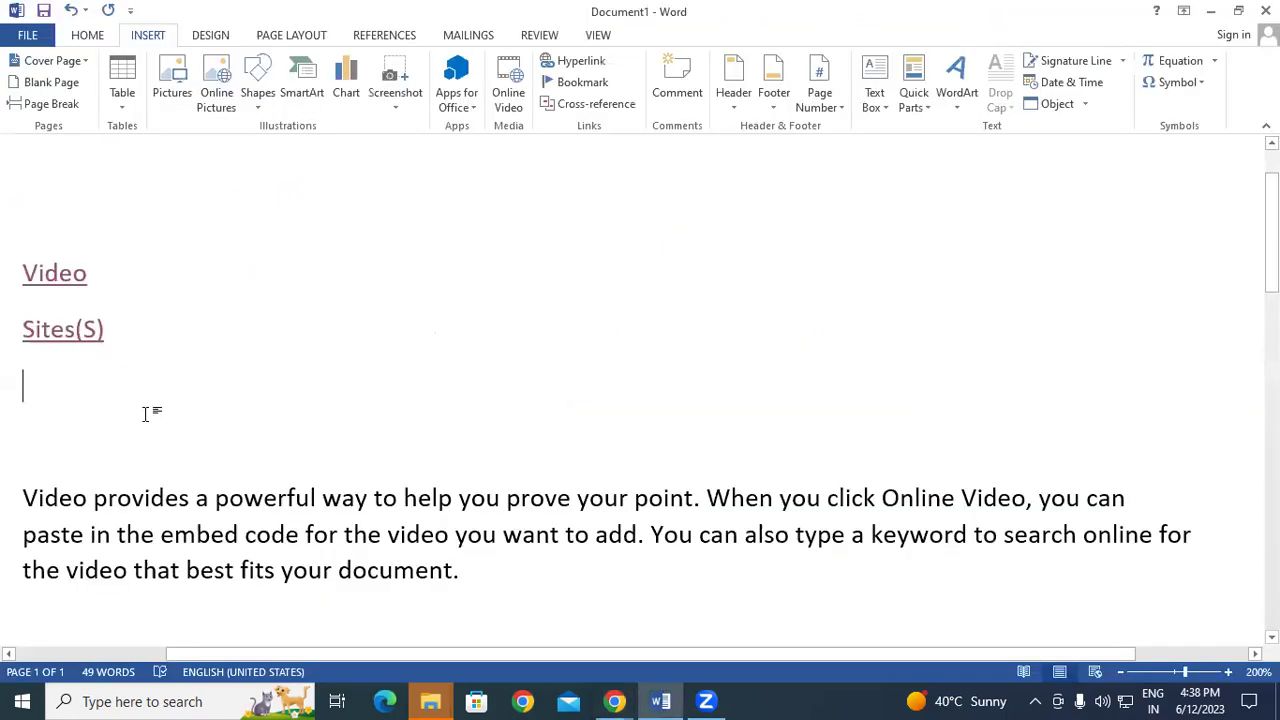
key(ctrl+v)
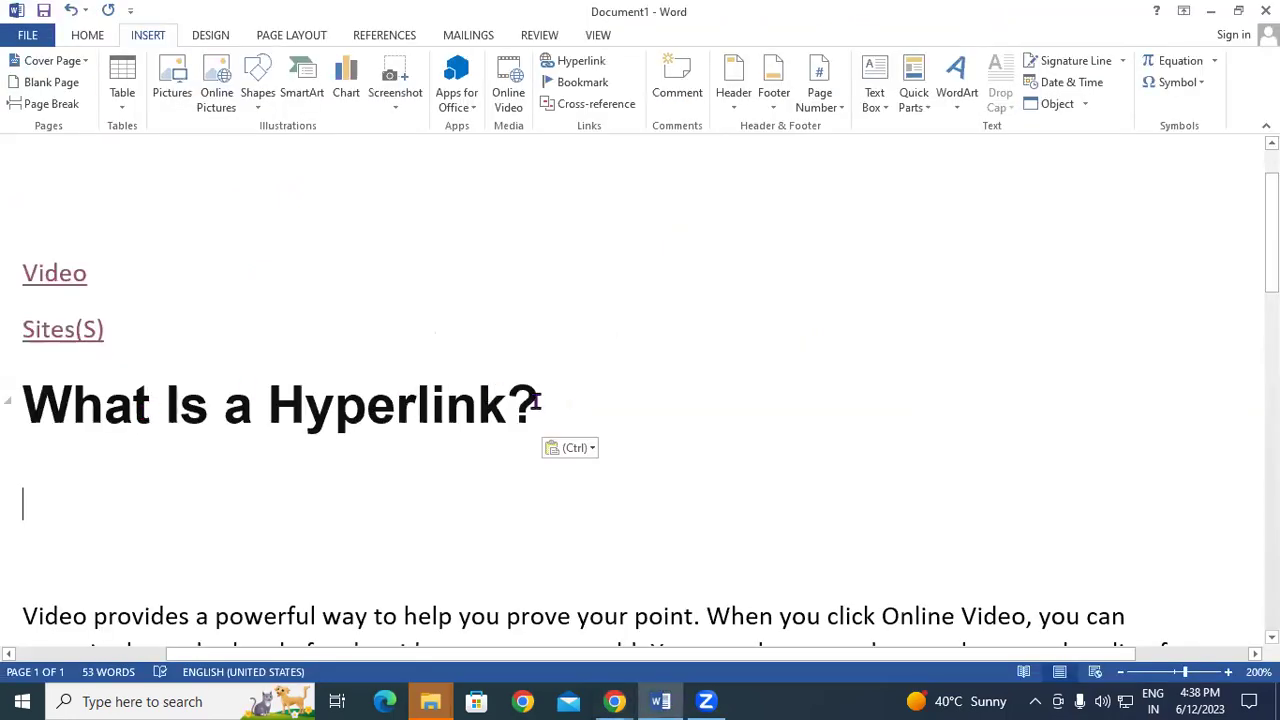
click(614, 701)
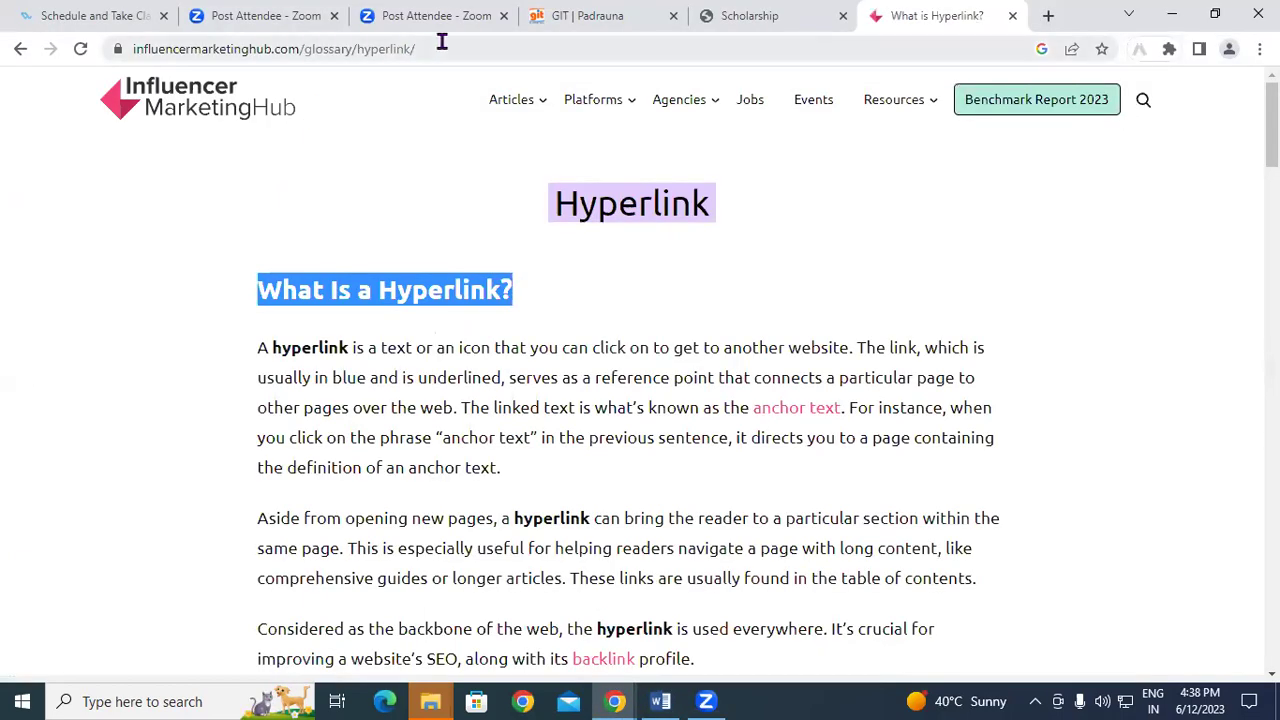
drag(440, 46, 38, 38)
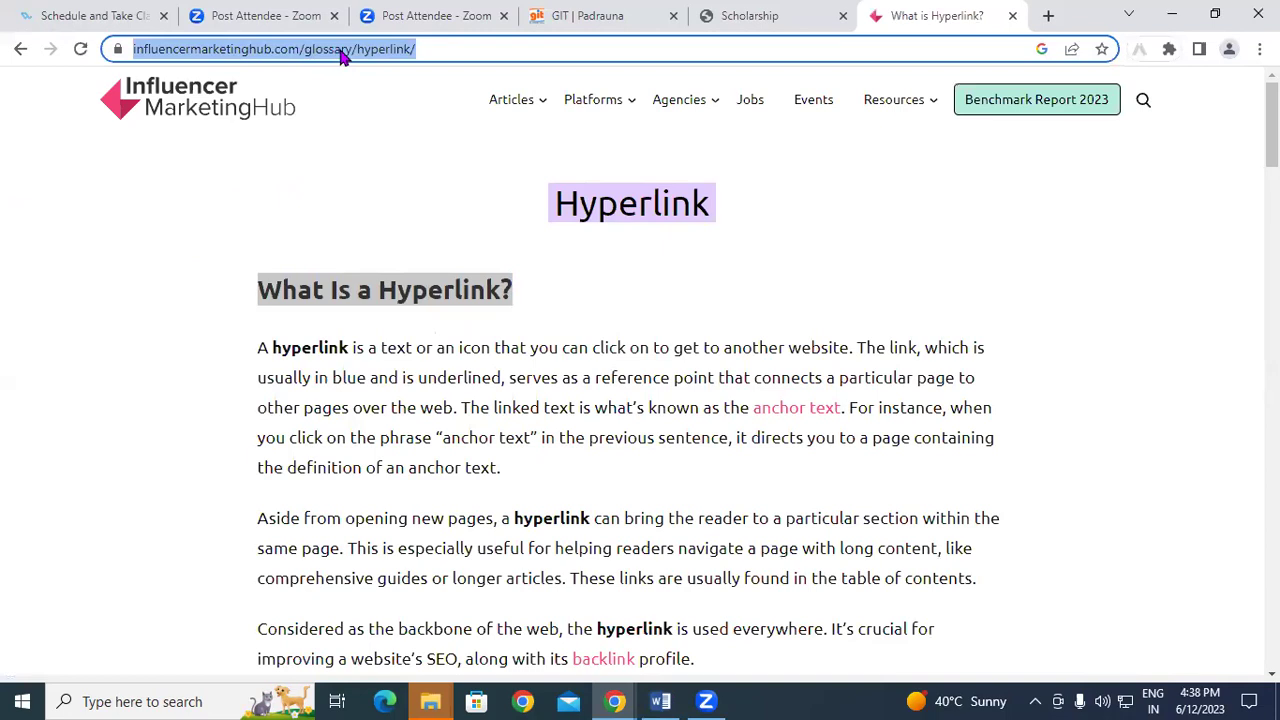
right_click(341, 50)
click(416, 163)
- Link the 'What Is a Hyperlink?' heading to the copied influencermarketinghub.com glossary address
key(alt+Tab)
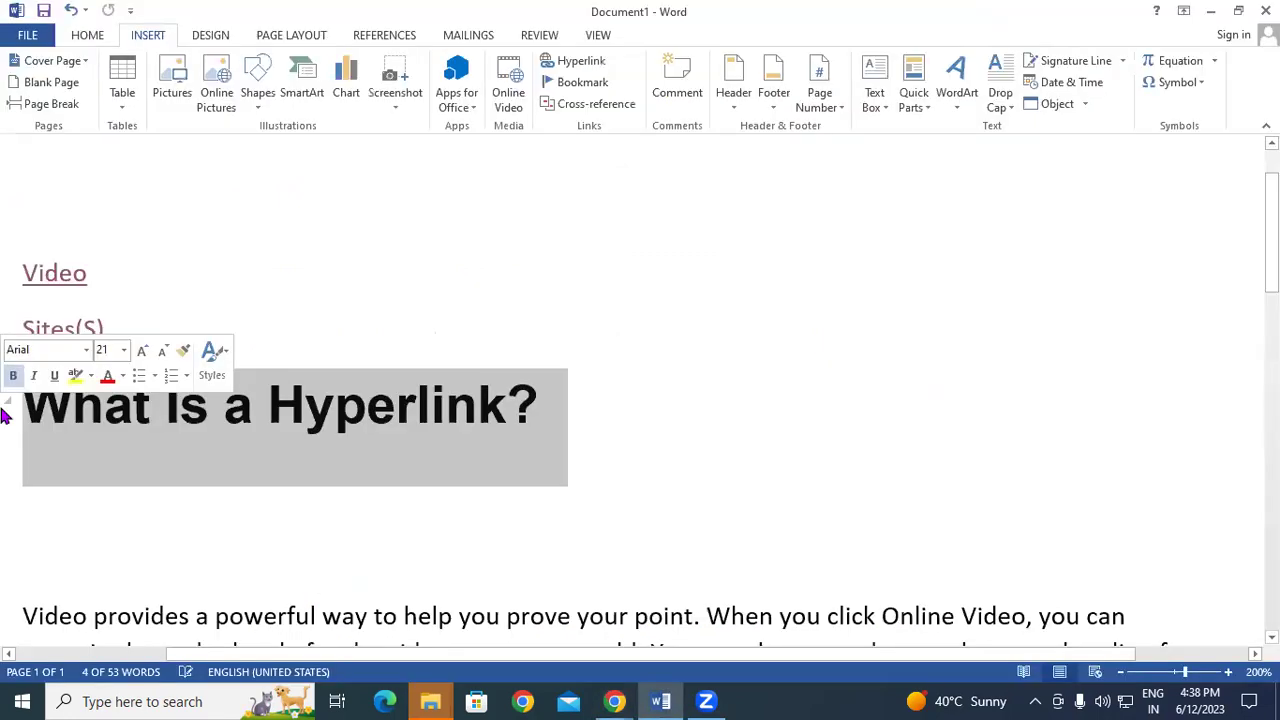
key(ctrl+k)
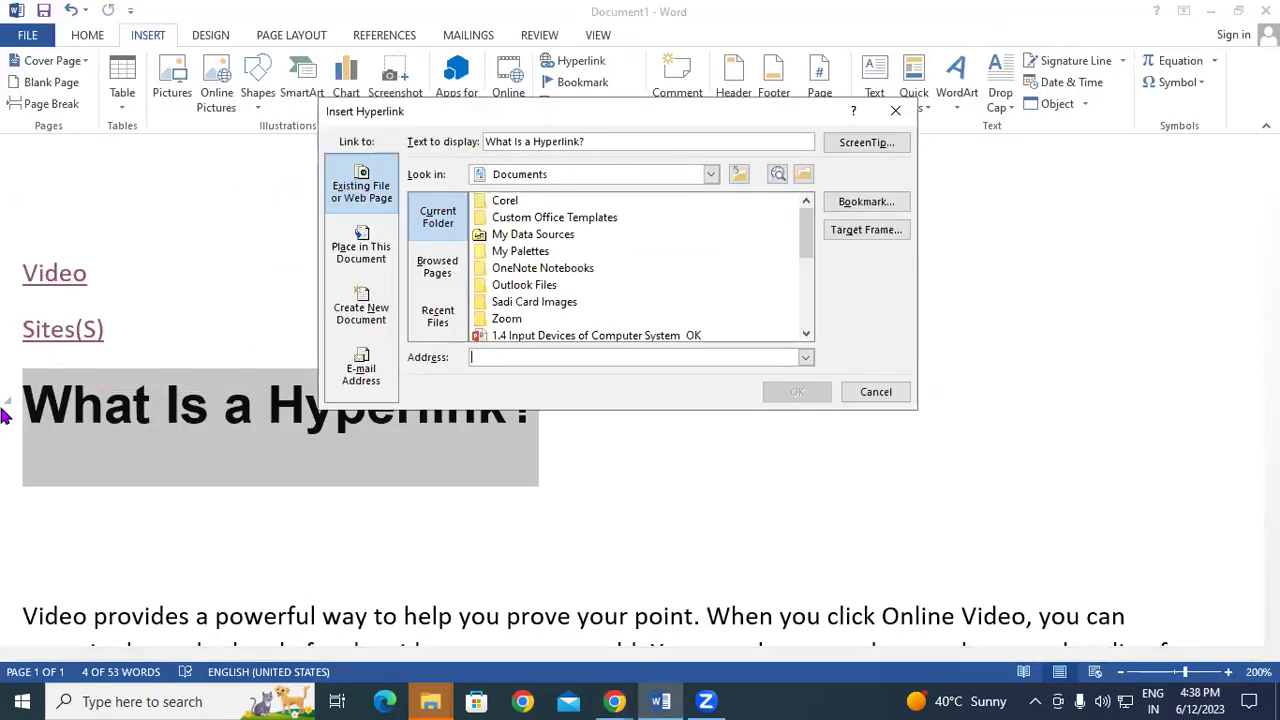
click(437, 264)
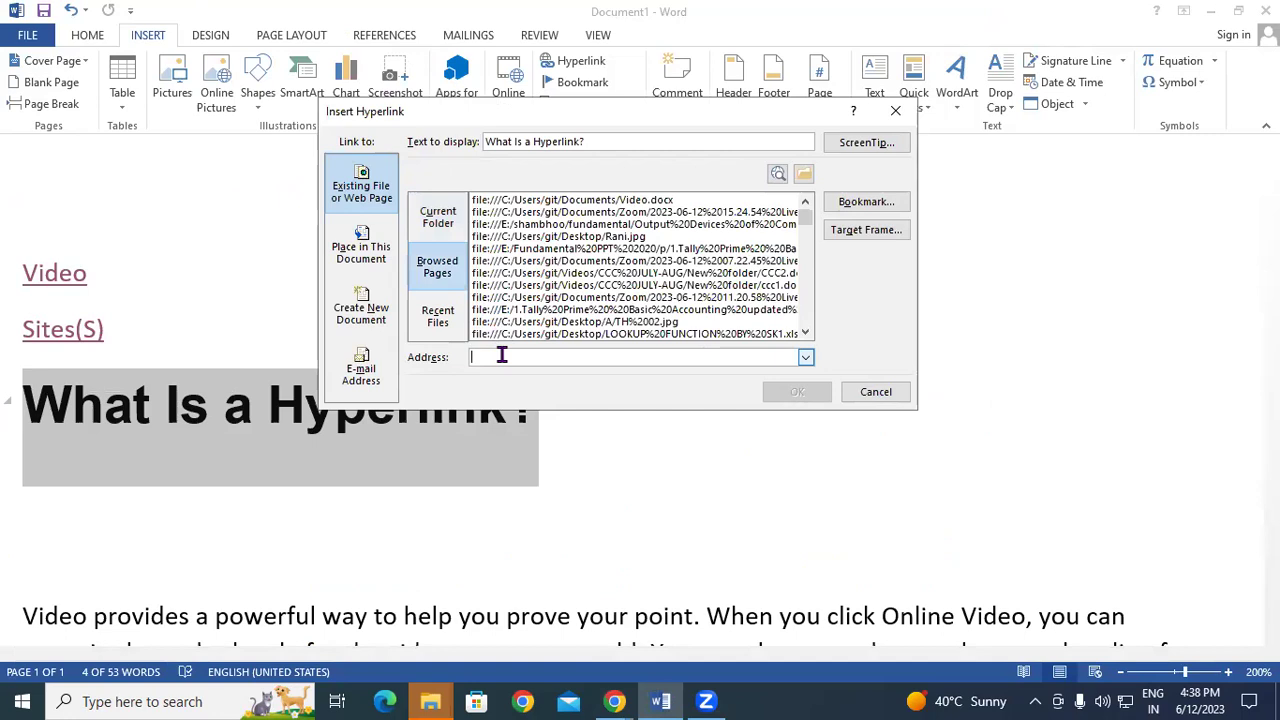
key(ctrl+v)
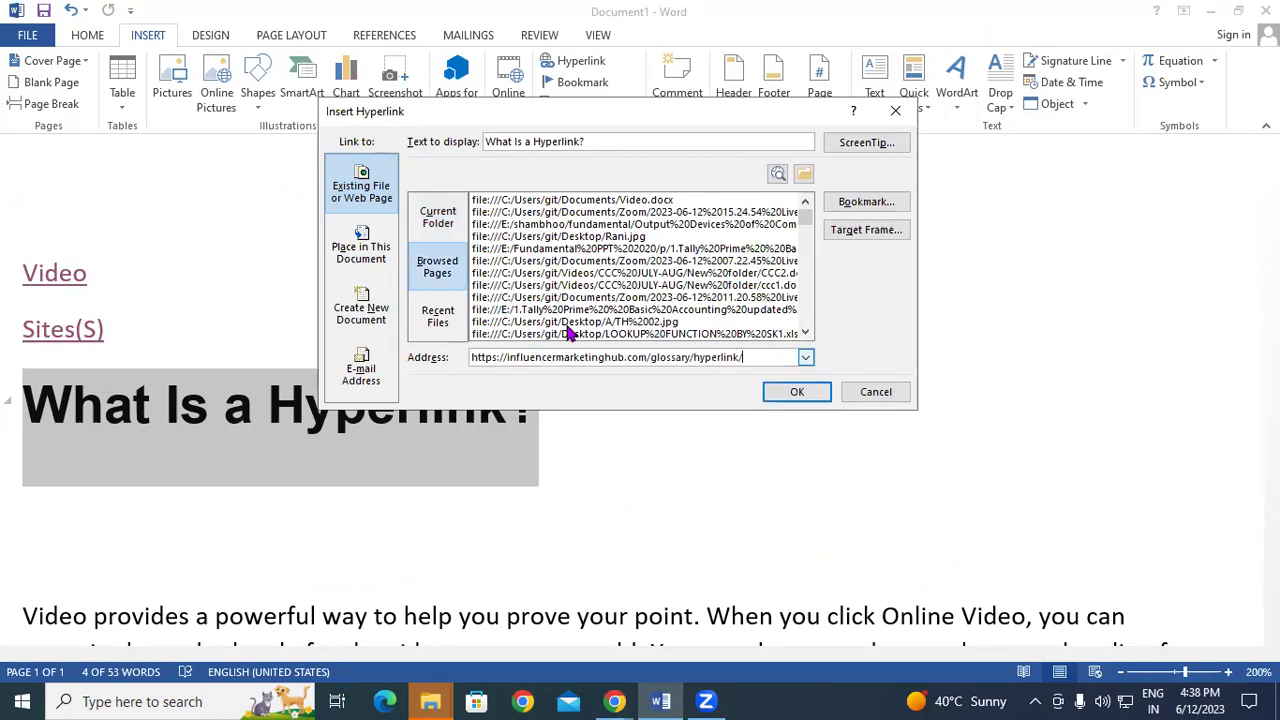
click(797, 393)
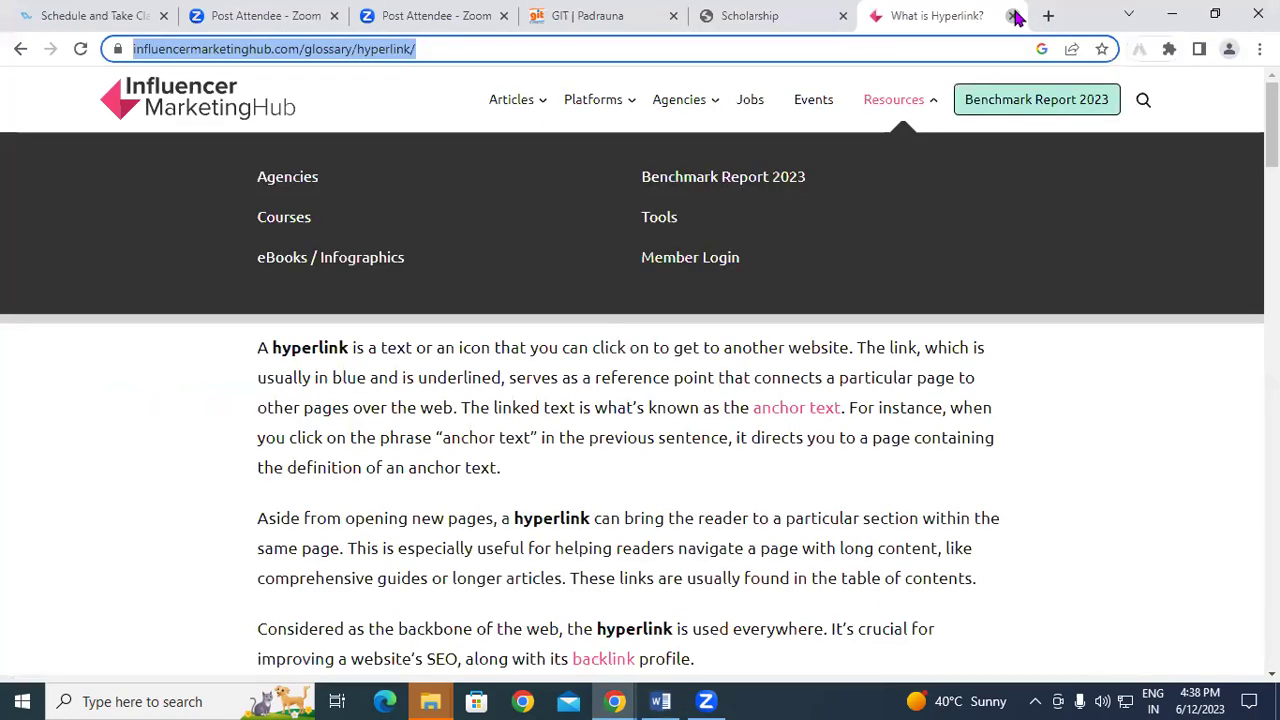
- Follow the heading's link to open the glossary page in Chrome, then return to Word
click(1014, 17)
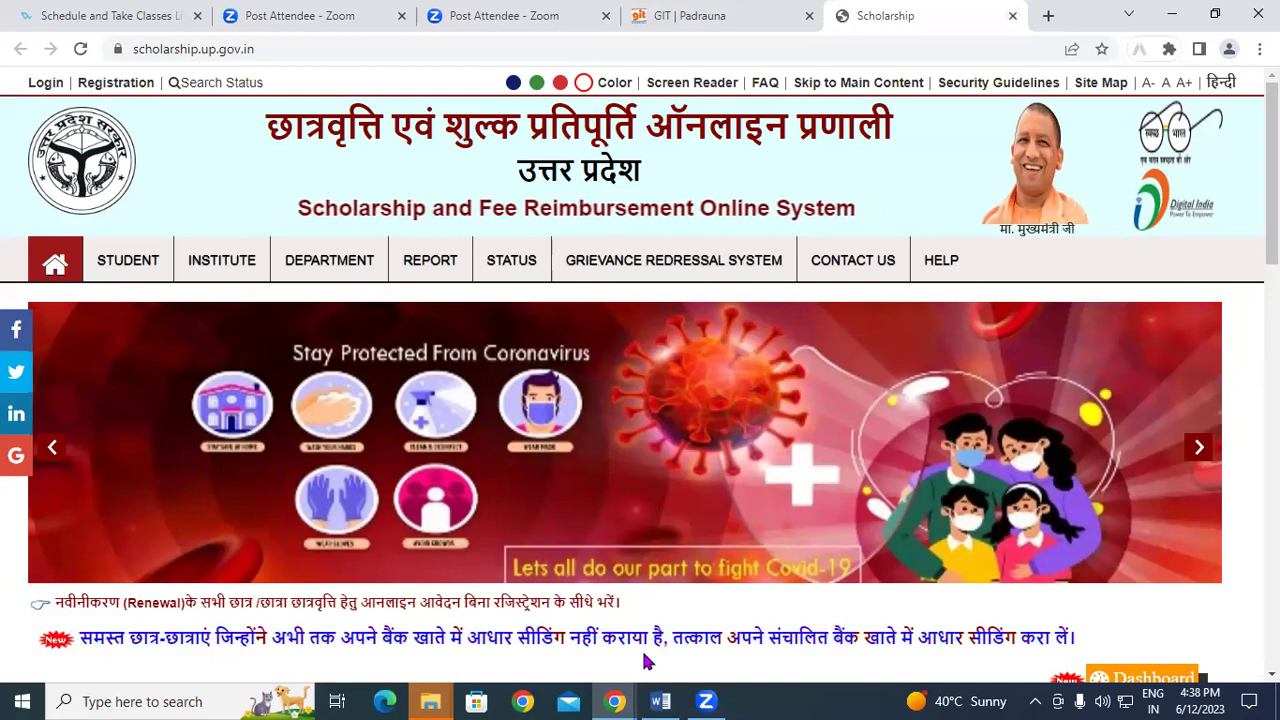
key(alt+Tab)
click(199, 426)
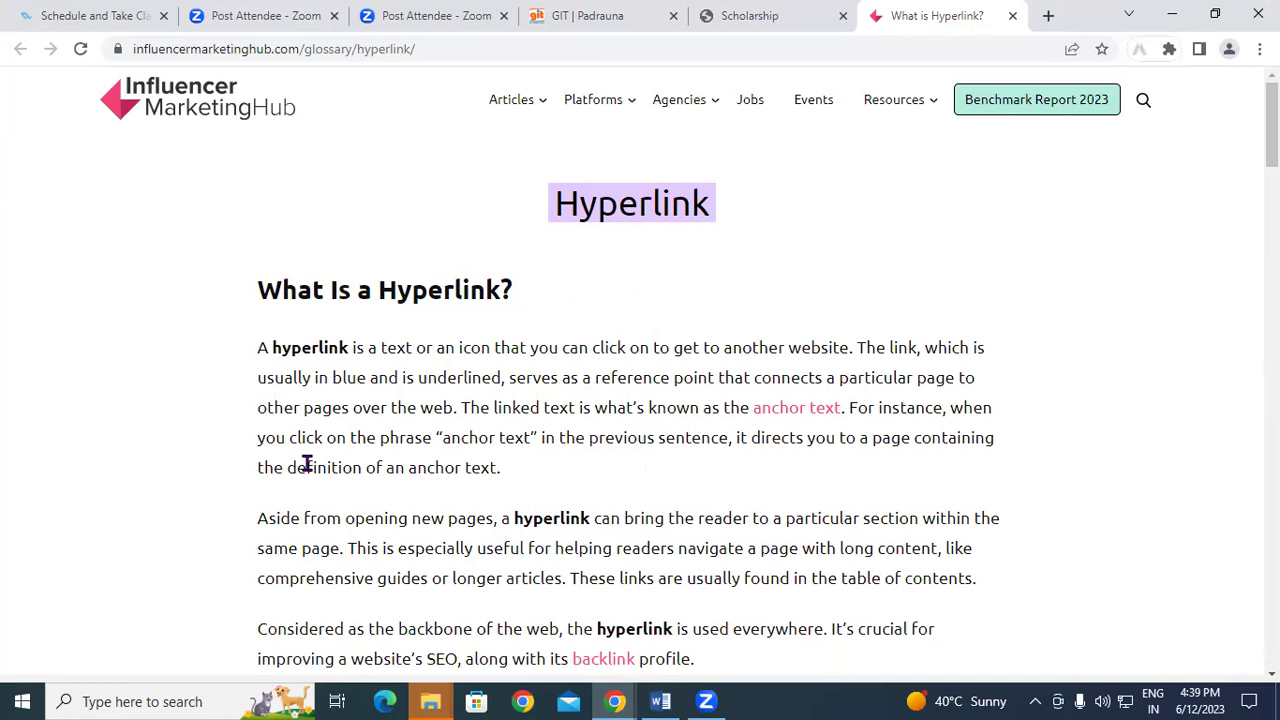
key(alt+Tab)
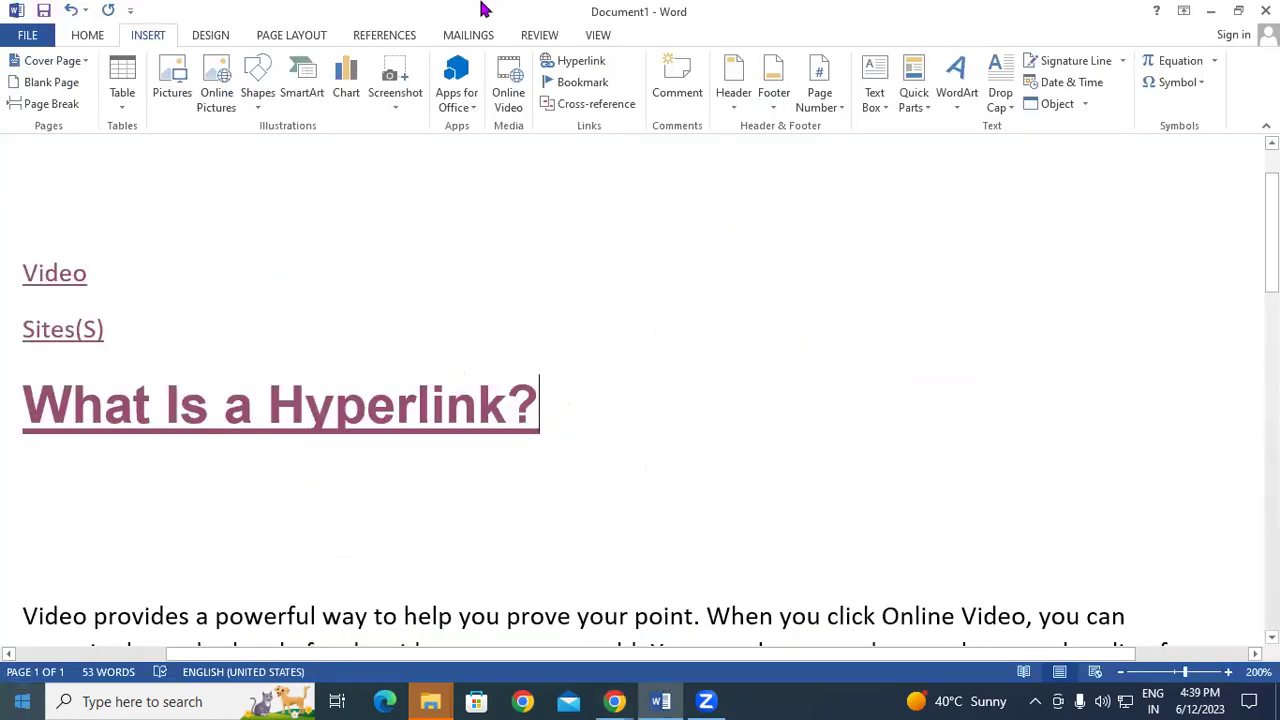
- Open Insert > Hyperlink and move the dialog slightly up and to the right
click(588, 60)
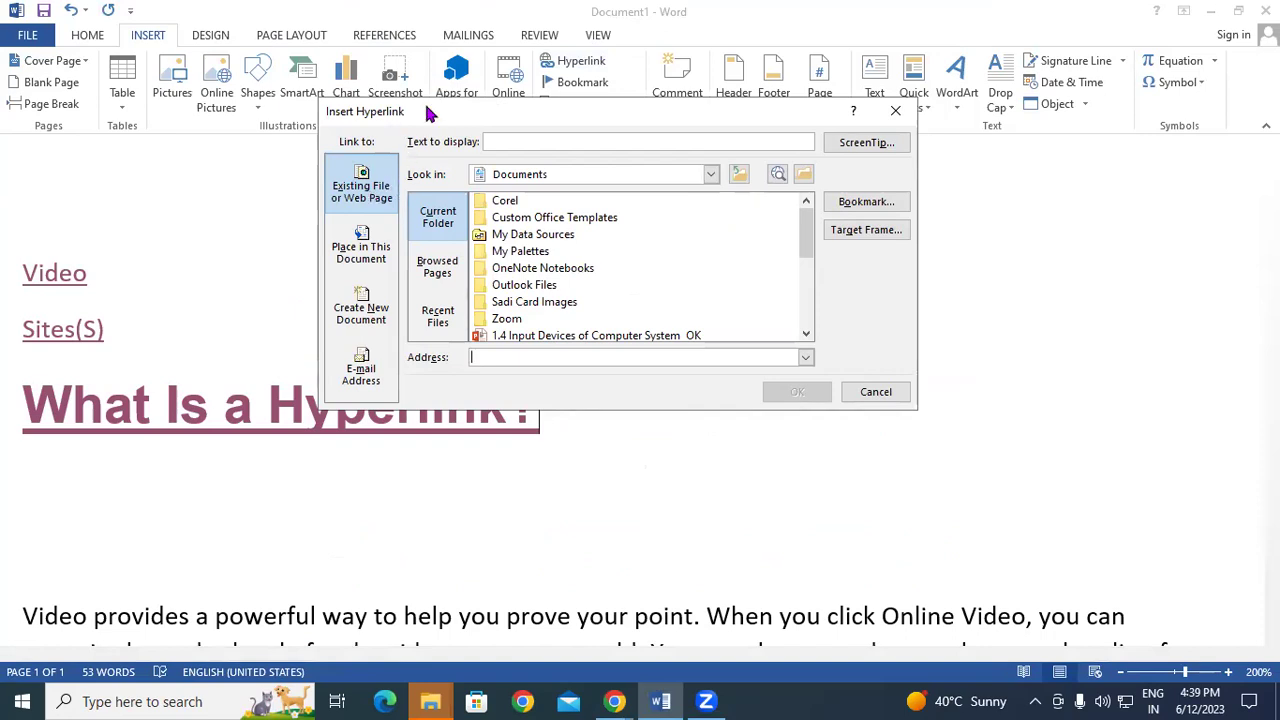
drag(424, 108, 466, 75)
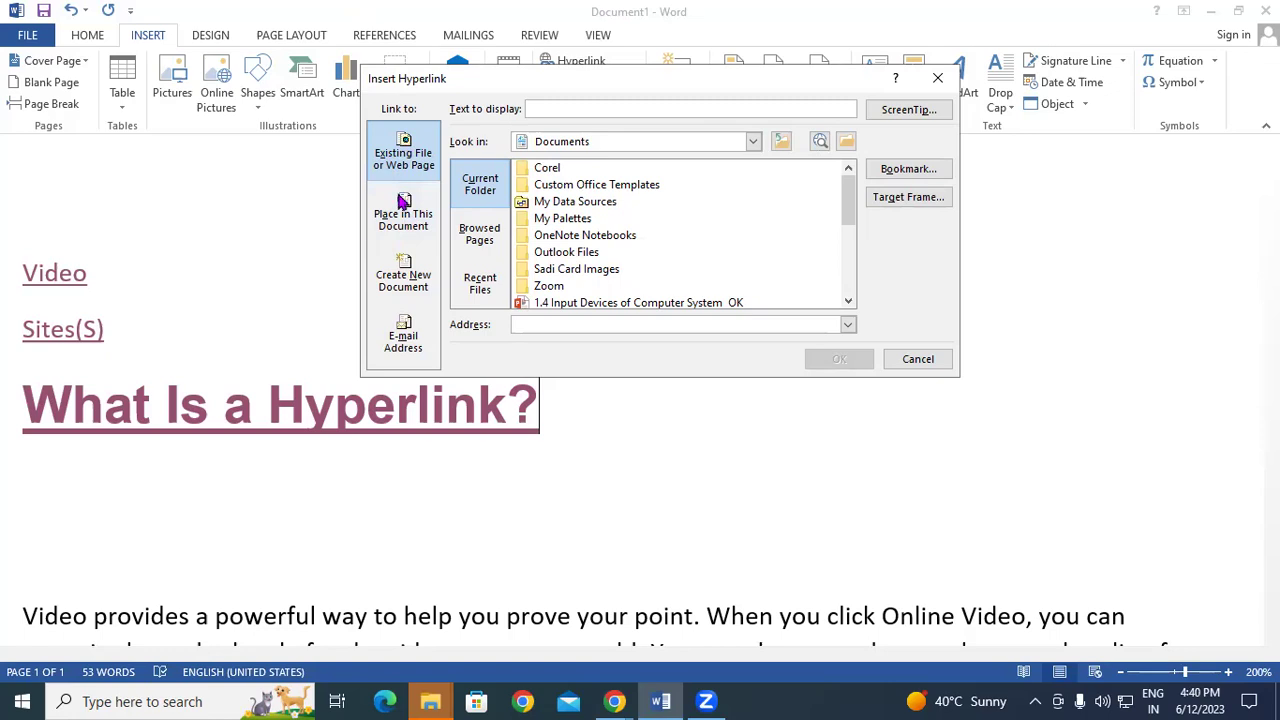
- In the Insert Hyperlink dialog, choose Place in This Document as the link target type
click(405, 210)
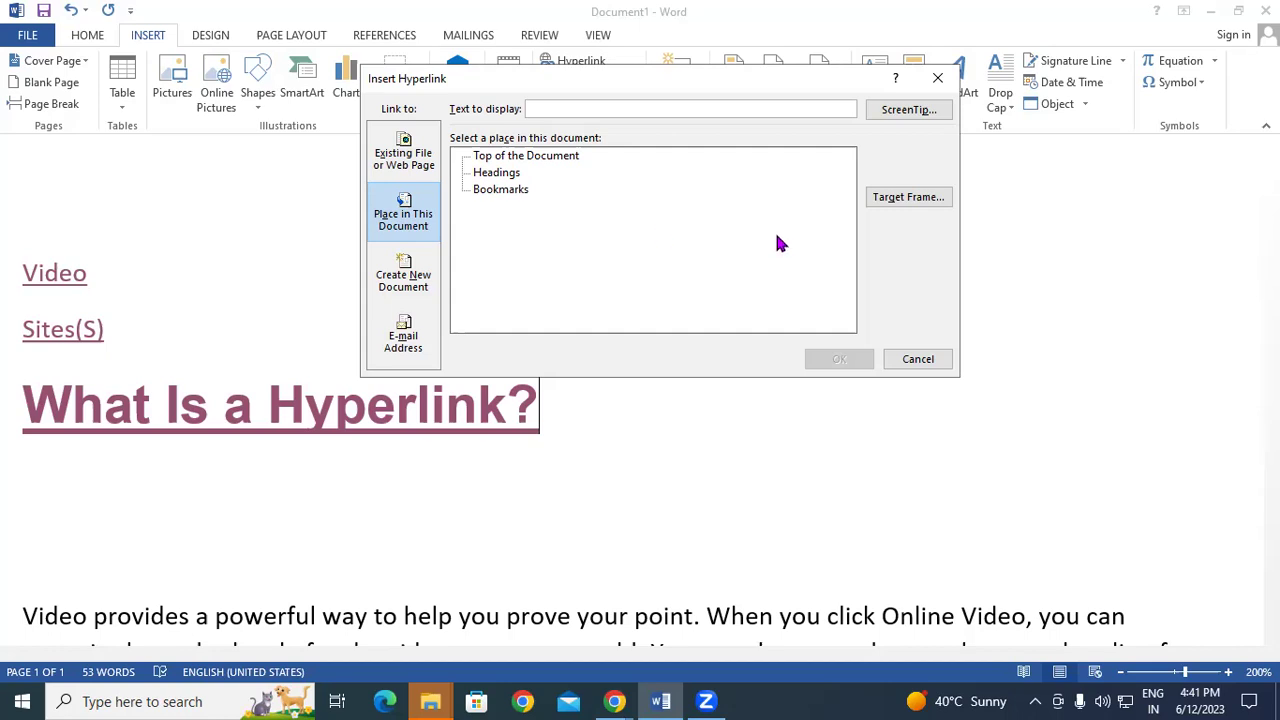
- Cancel the hyperlink dialog without adding a link and look over the document
click(918, 359)
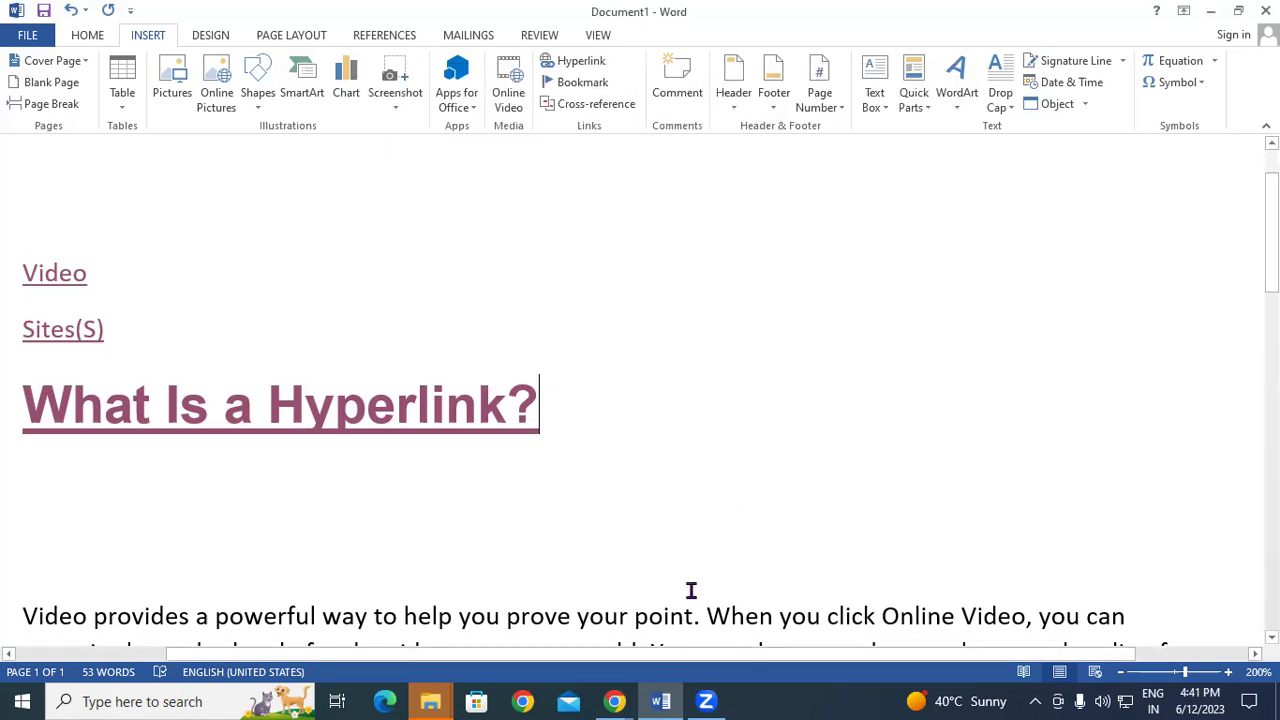
click(563, 420)
scroll(600, 420, down, 3)
scroll(1043, 351, down, 1)
scroll(562, 480, up, 1)
scroll(570, 482, down, 2)
scroll(634, 451, up, 2)
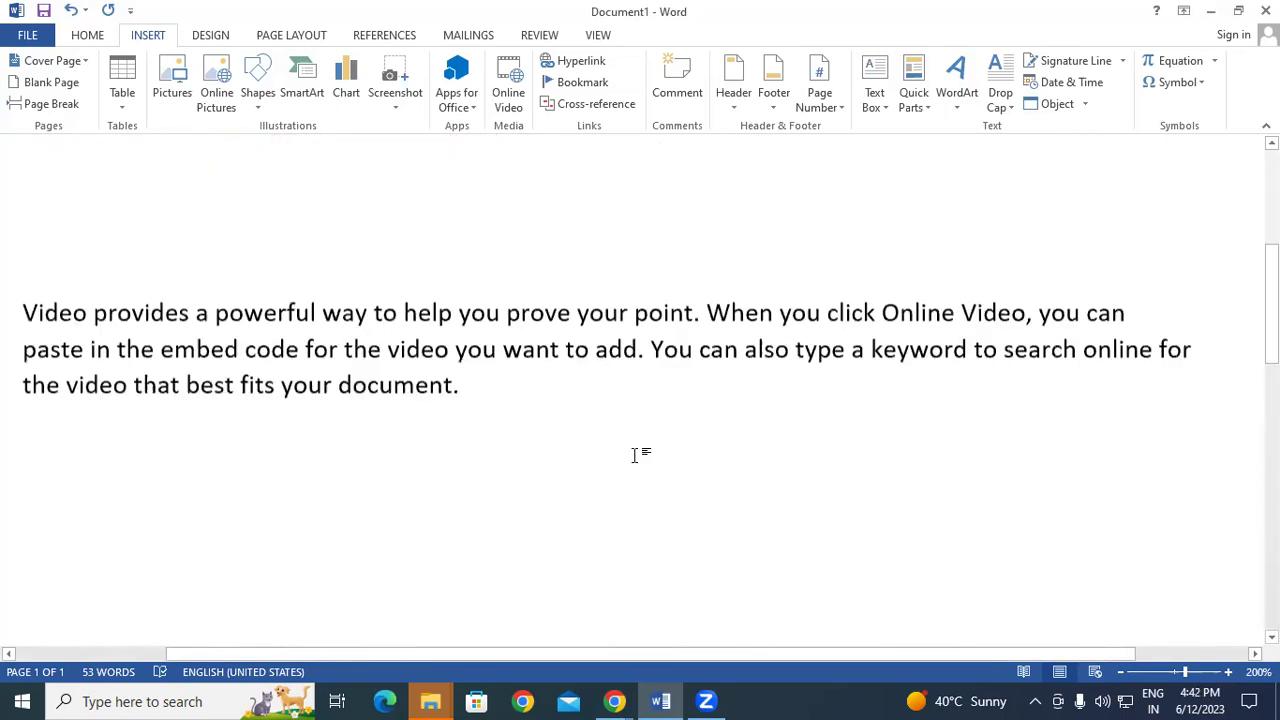
scroll(586, 357, up, 3)
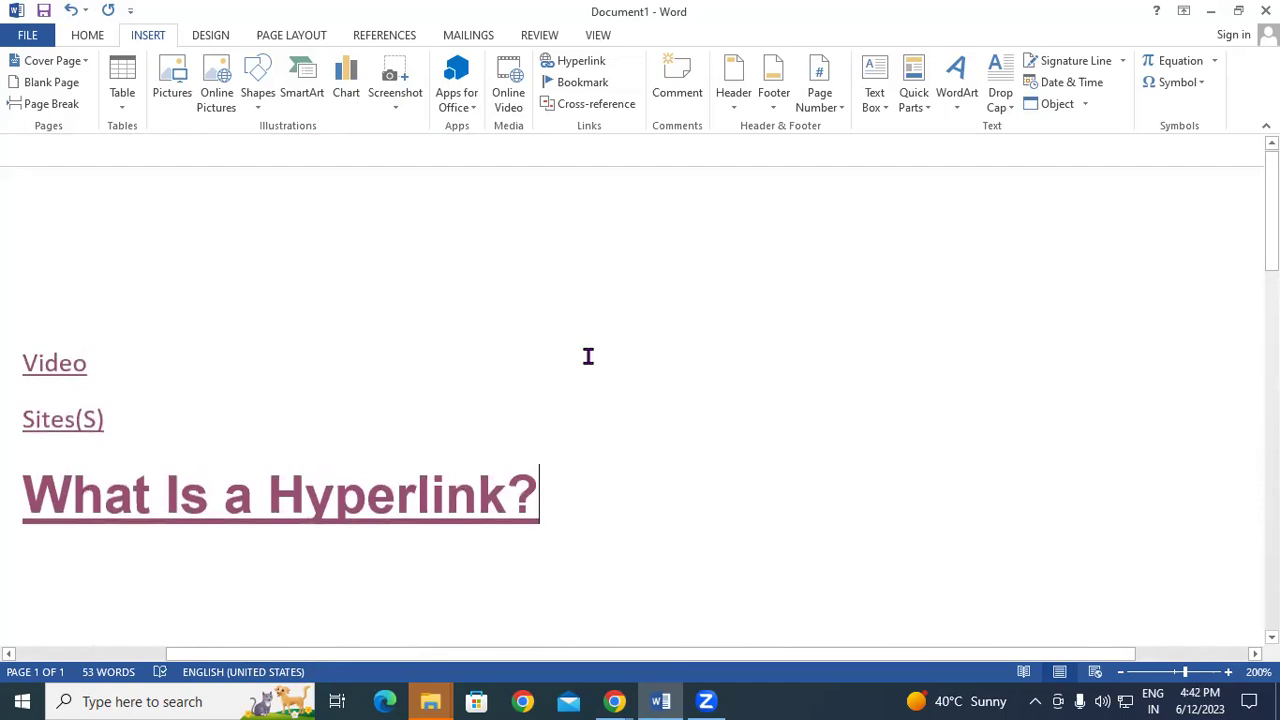
- Open the saved Video document from the Documents folder in File Explorer
click(661, 702)
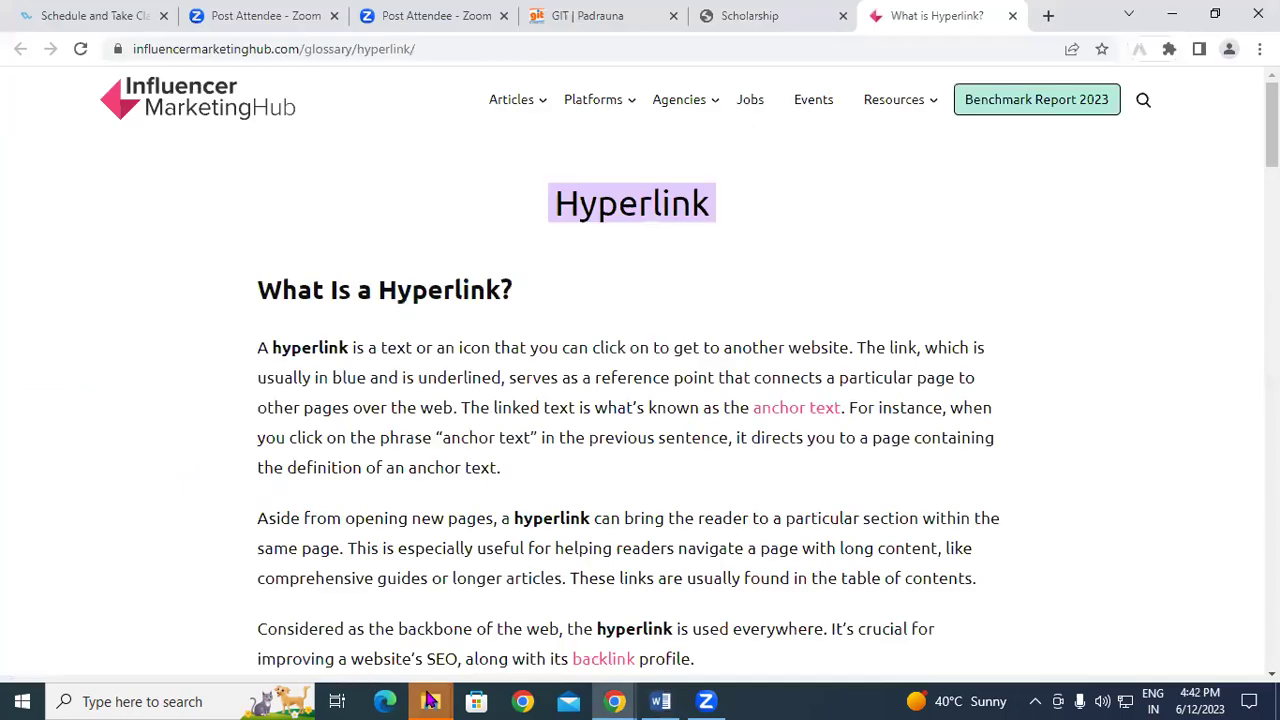
click(430, 700)
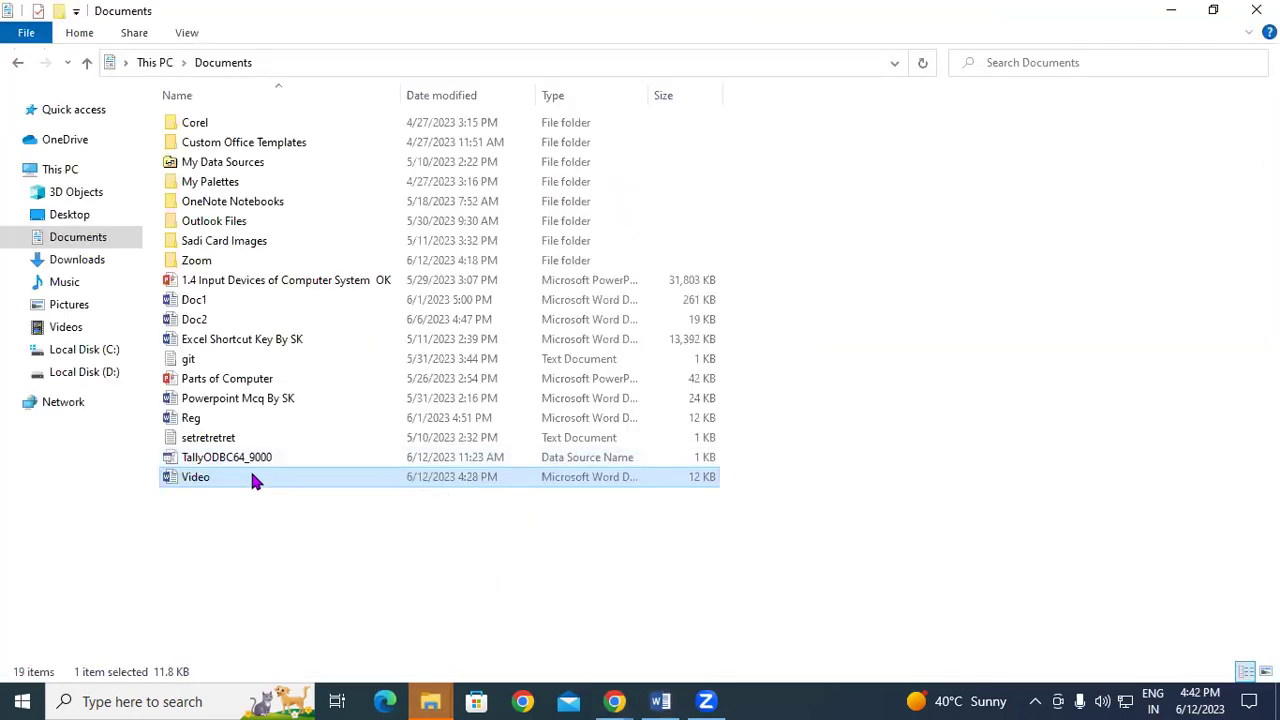
double_click(252, 478)
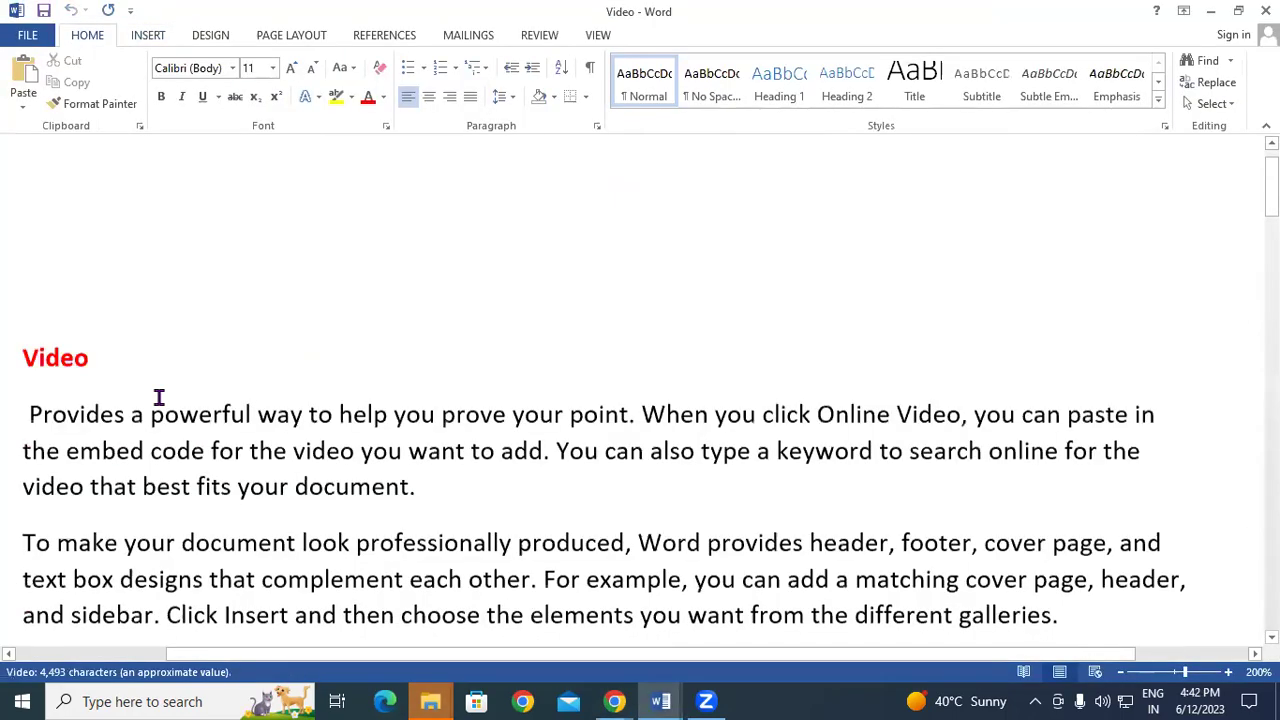
- Move the Video heading below the galleries paragraph and style it Heading 1
scroll(140, 380, down, 3)
scroll(157, 400, down, 2)
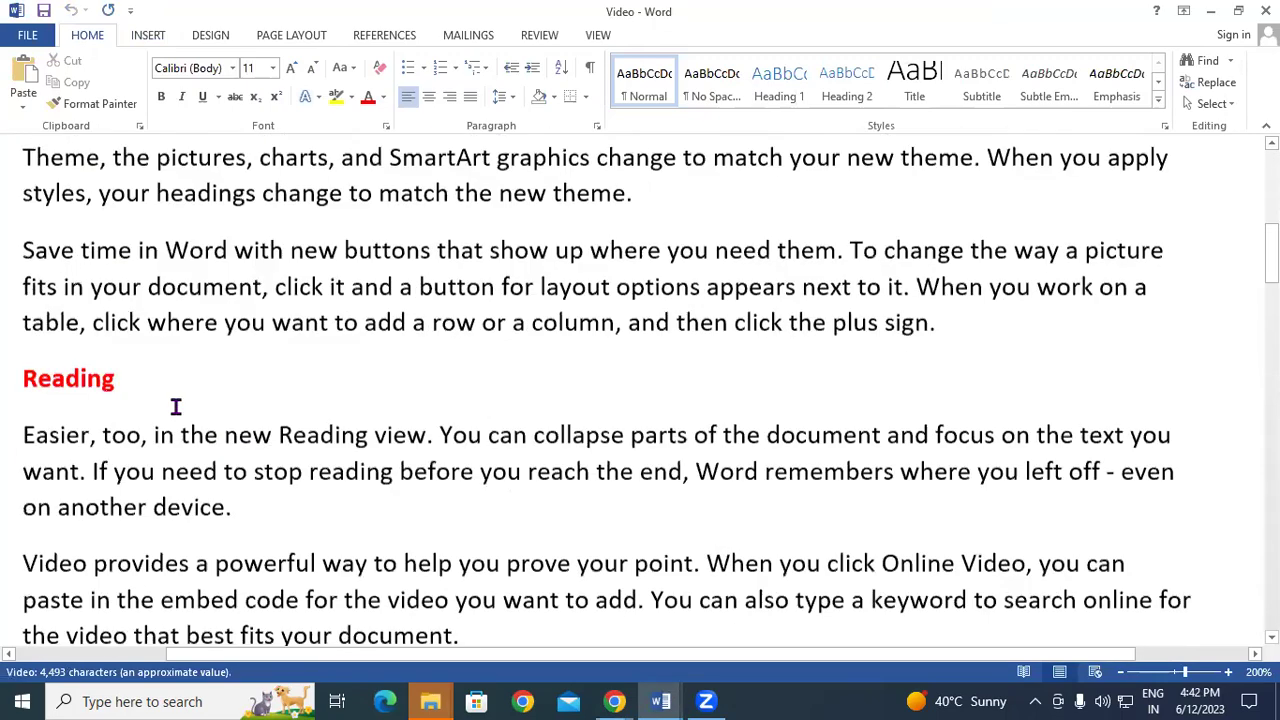
scroll(175, 400, down, 2)
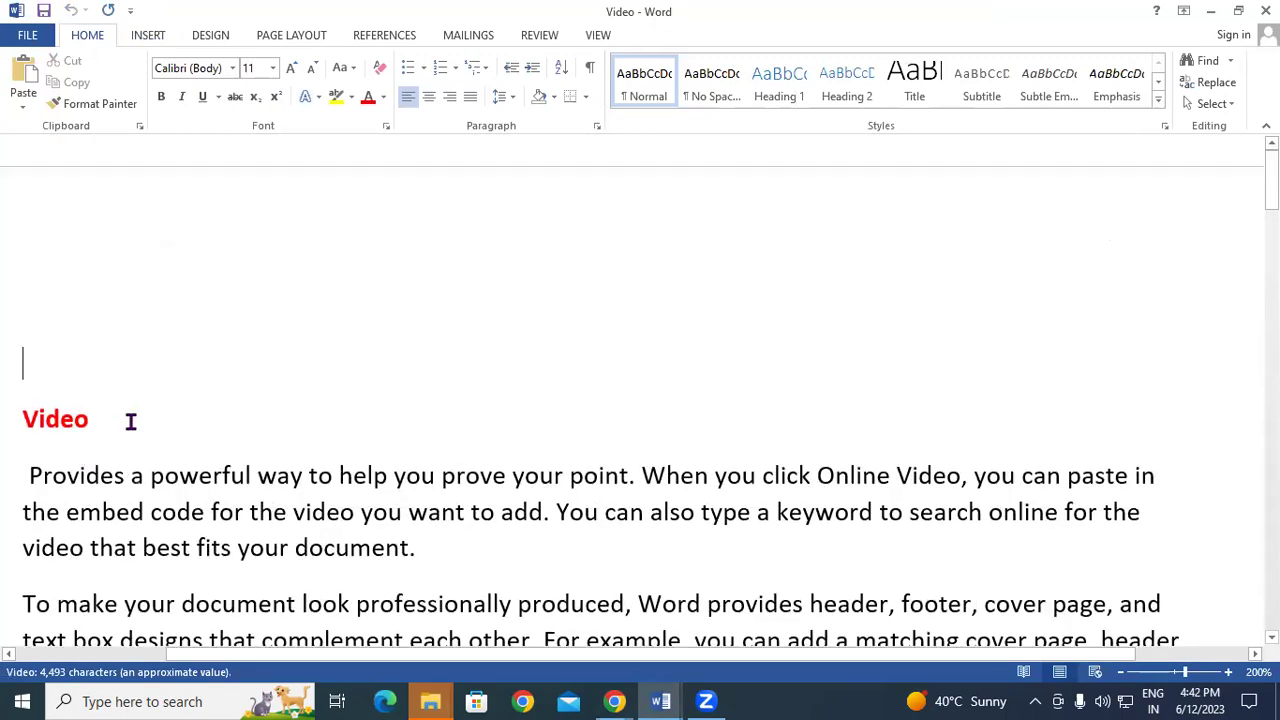
click(22, 428)
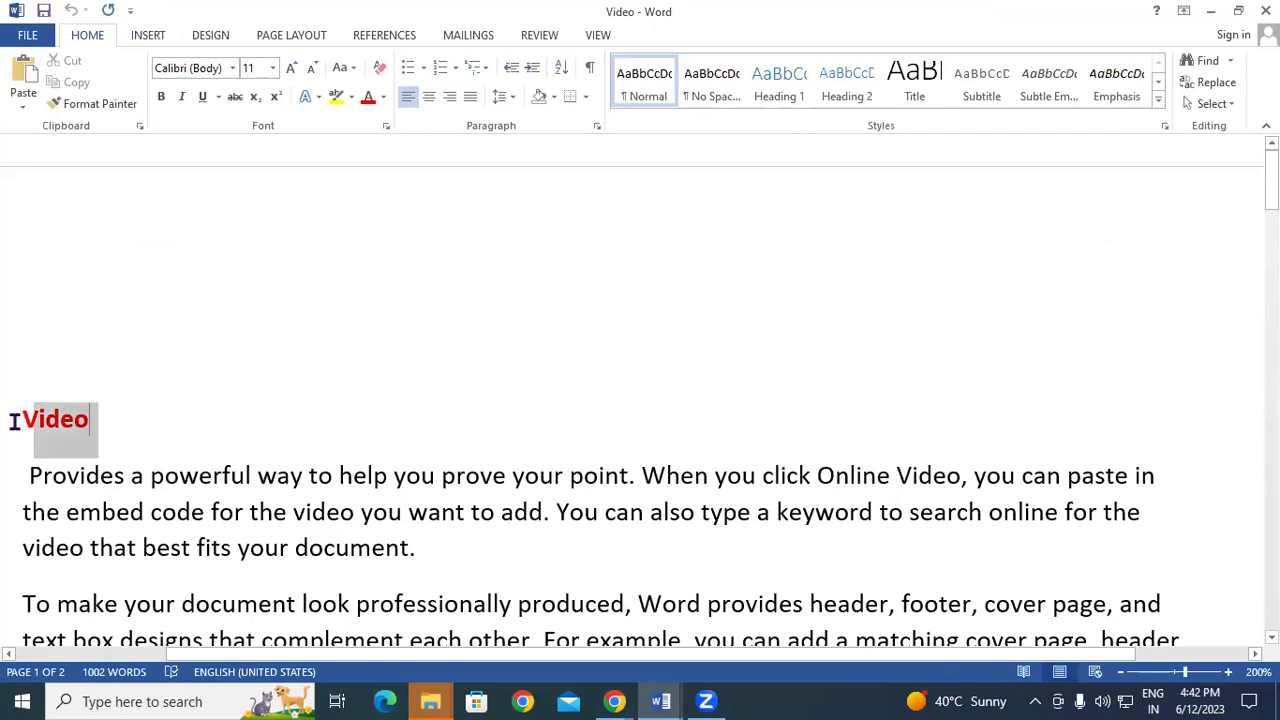
scroll(330, 480, down, 2)
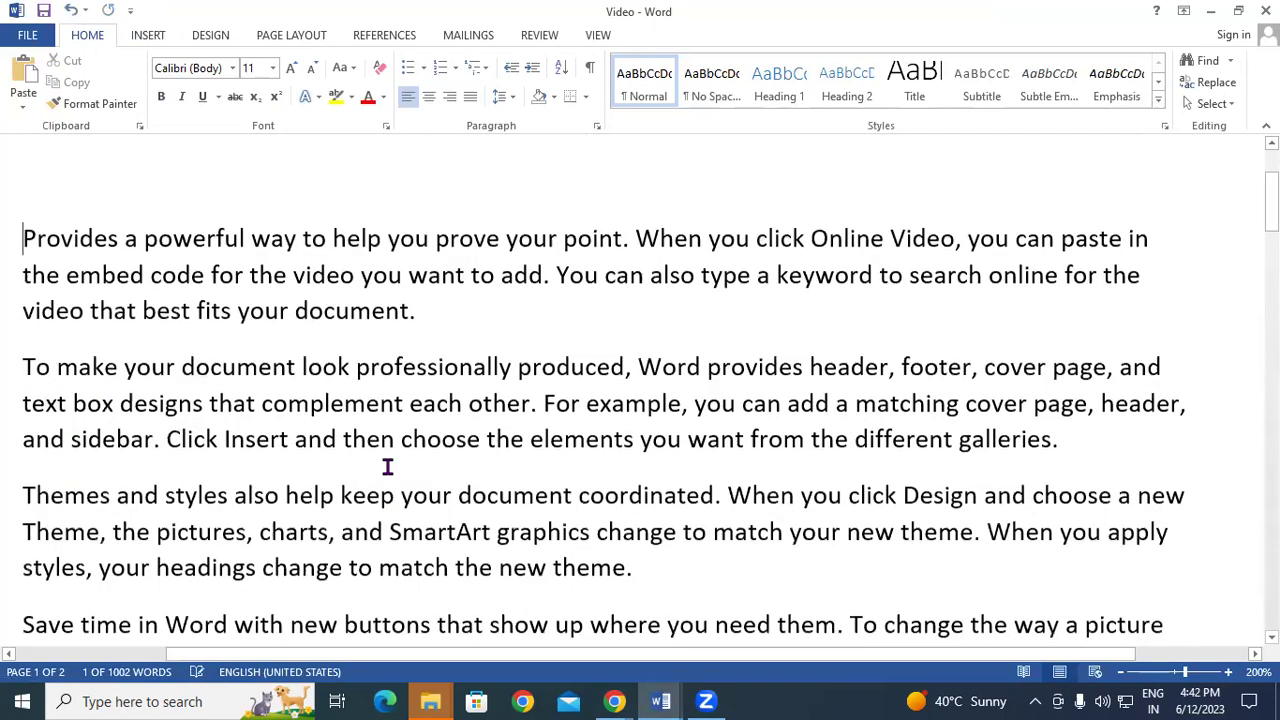
scroll(346, 466, down, 2)
click(1094, 273)
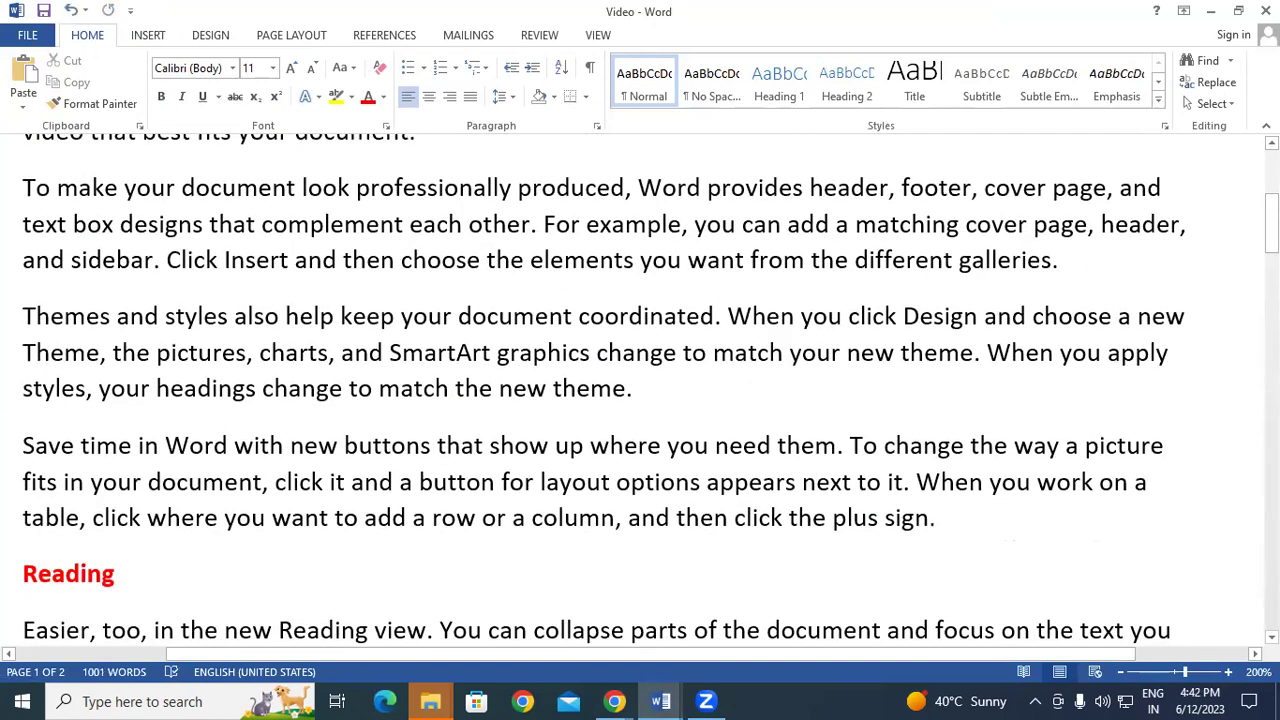
key(Return)
text(Video)
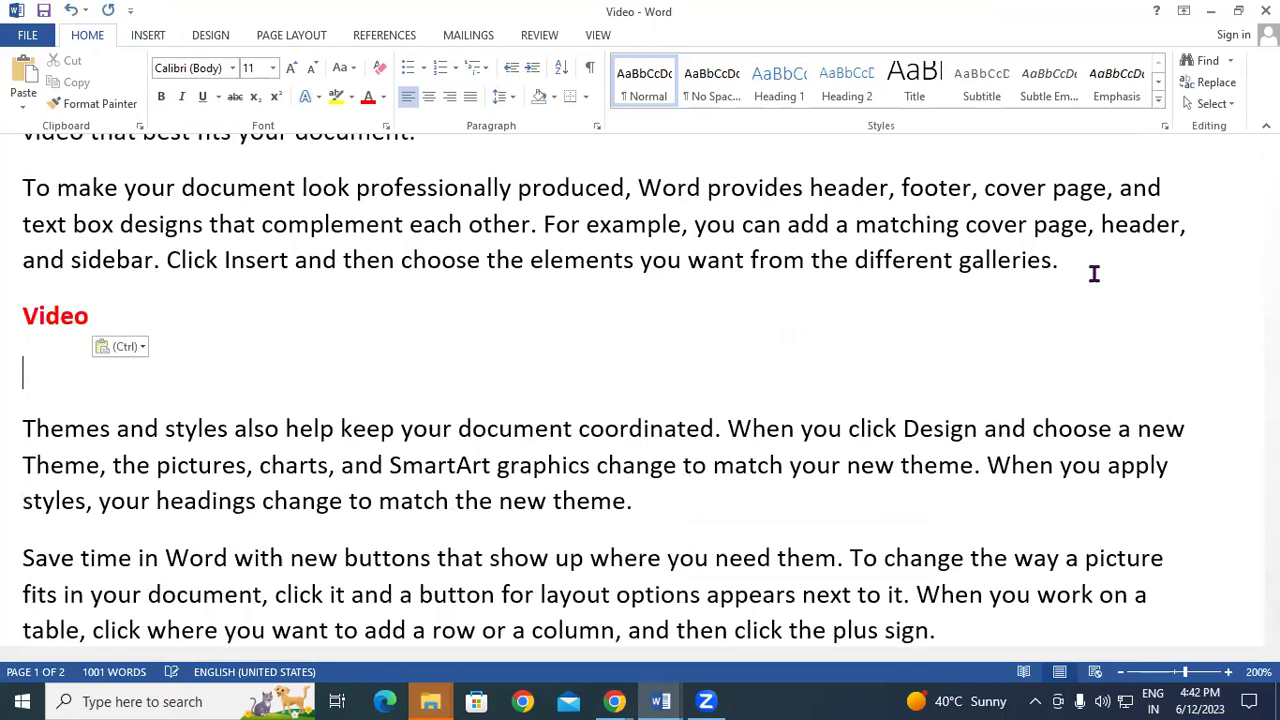
triple_click(88, 322)
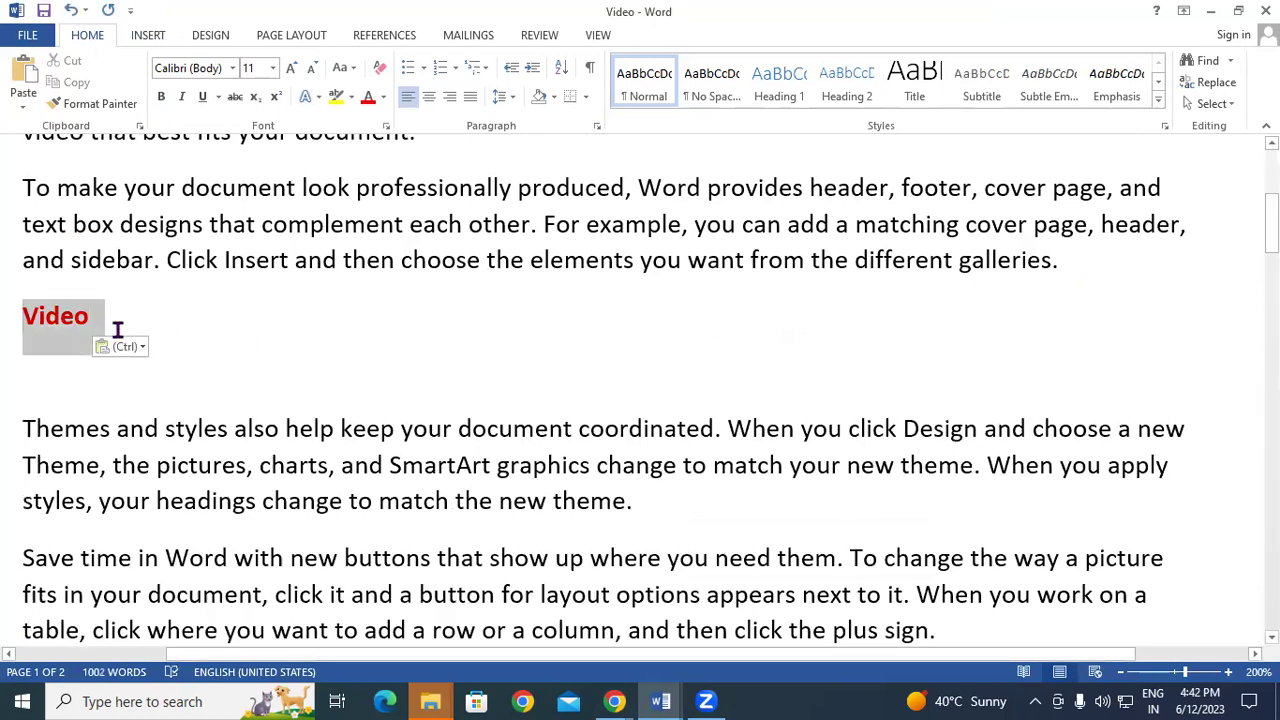
click(781, 76)
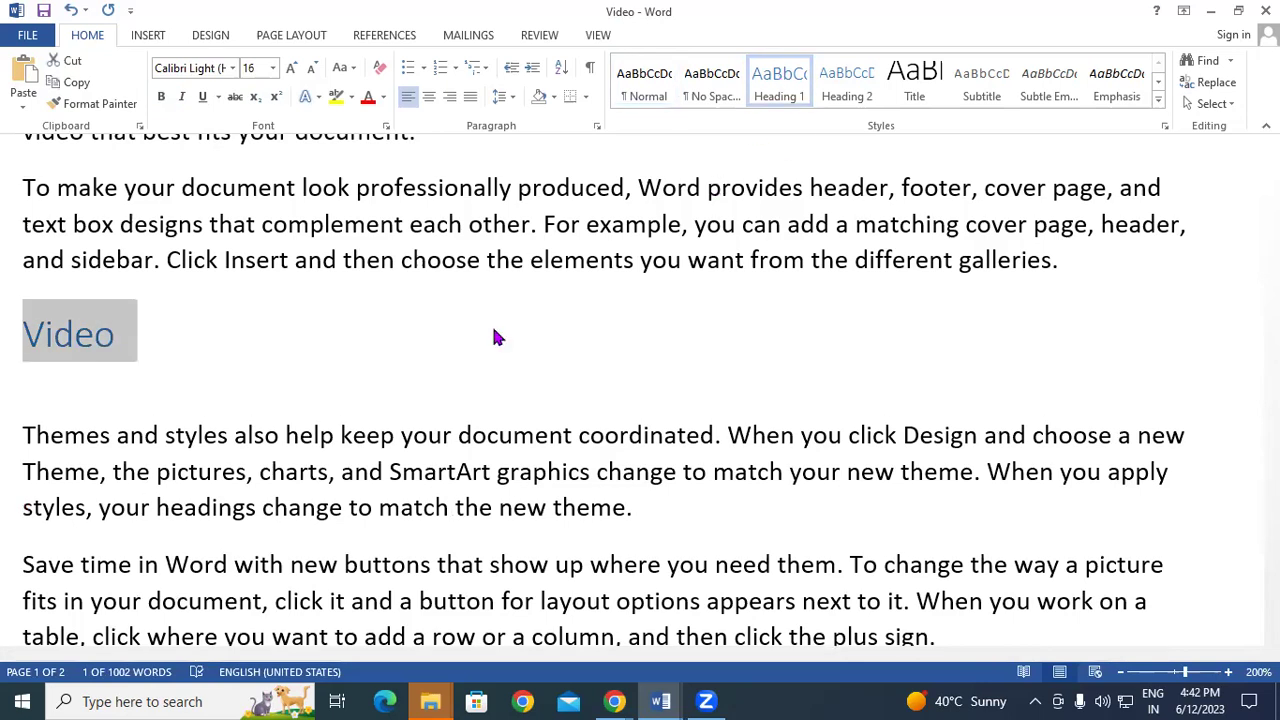
- Apply the Heading 2 style to the Reading heading
scroll(262, 476, down, 4)
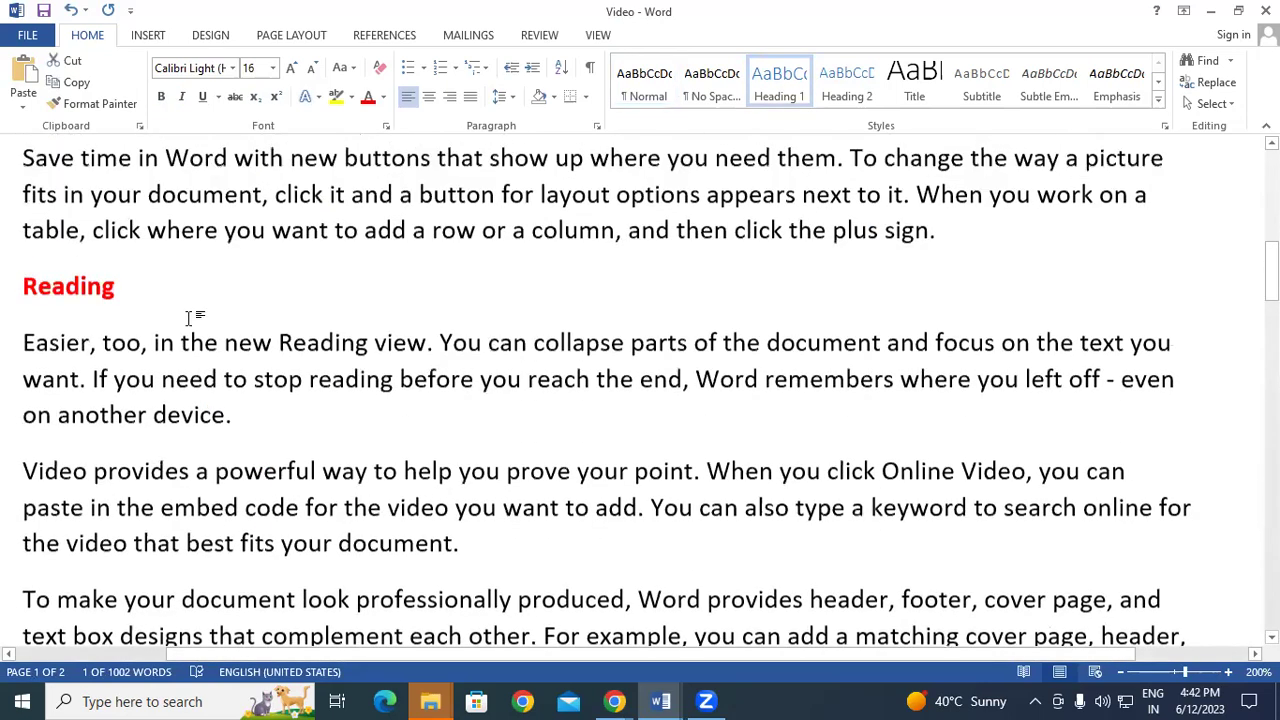
scroll(189, 314, up, 3)
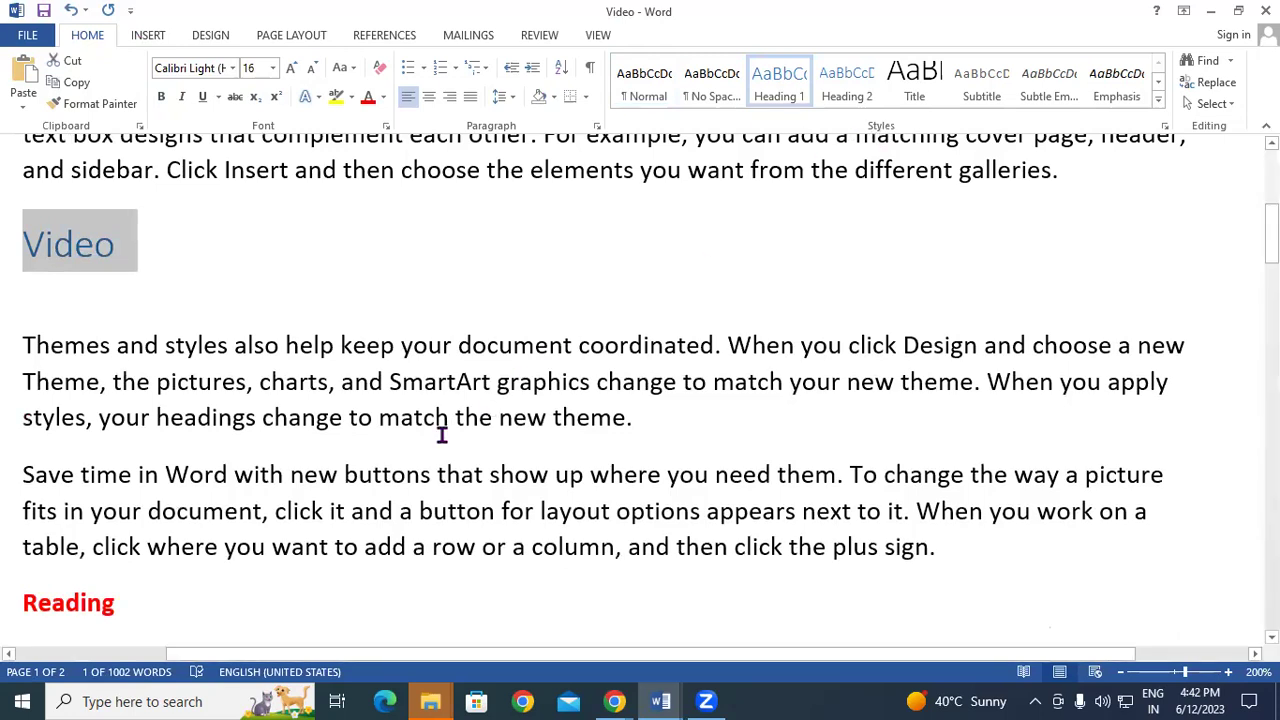
scroll(220, 591, down, 3)
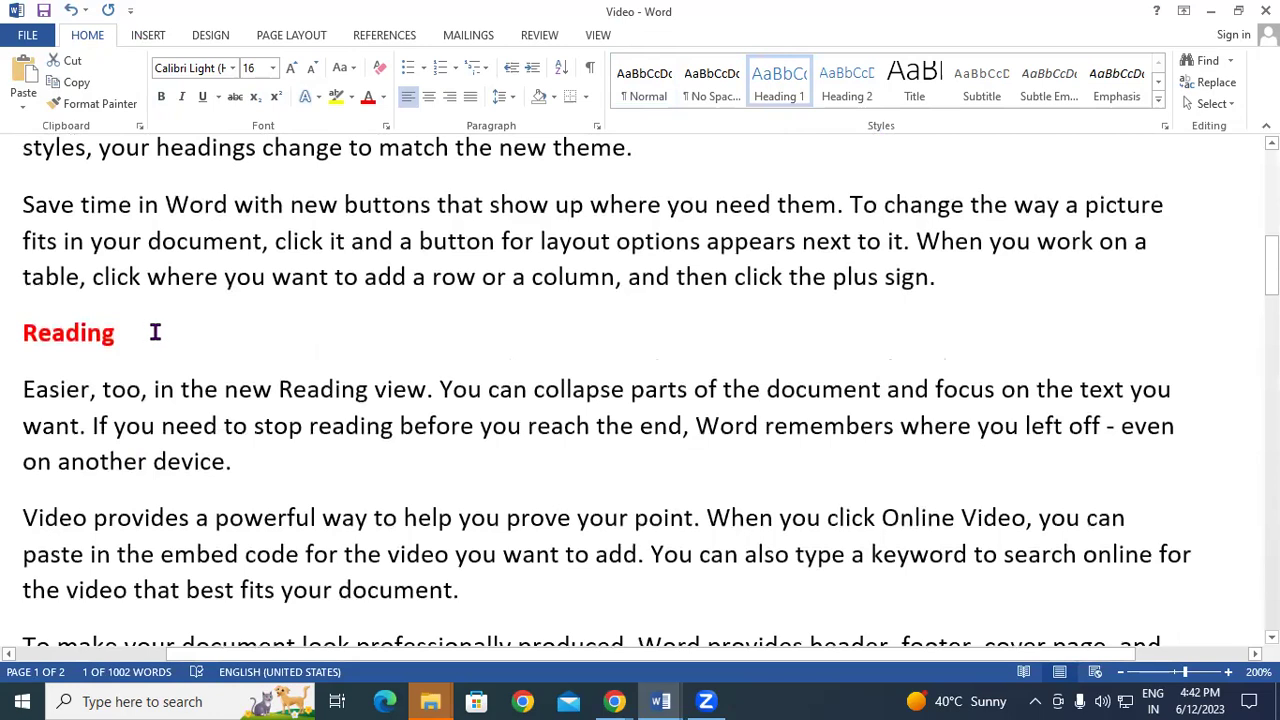
triple_click(15, 335)
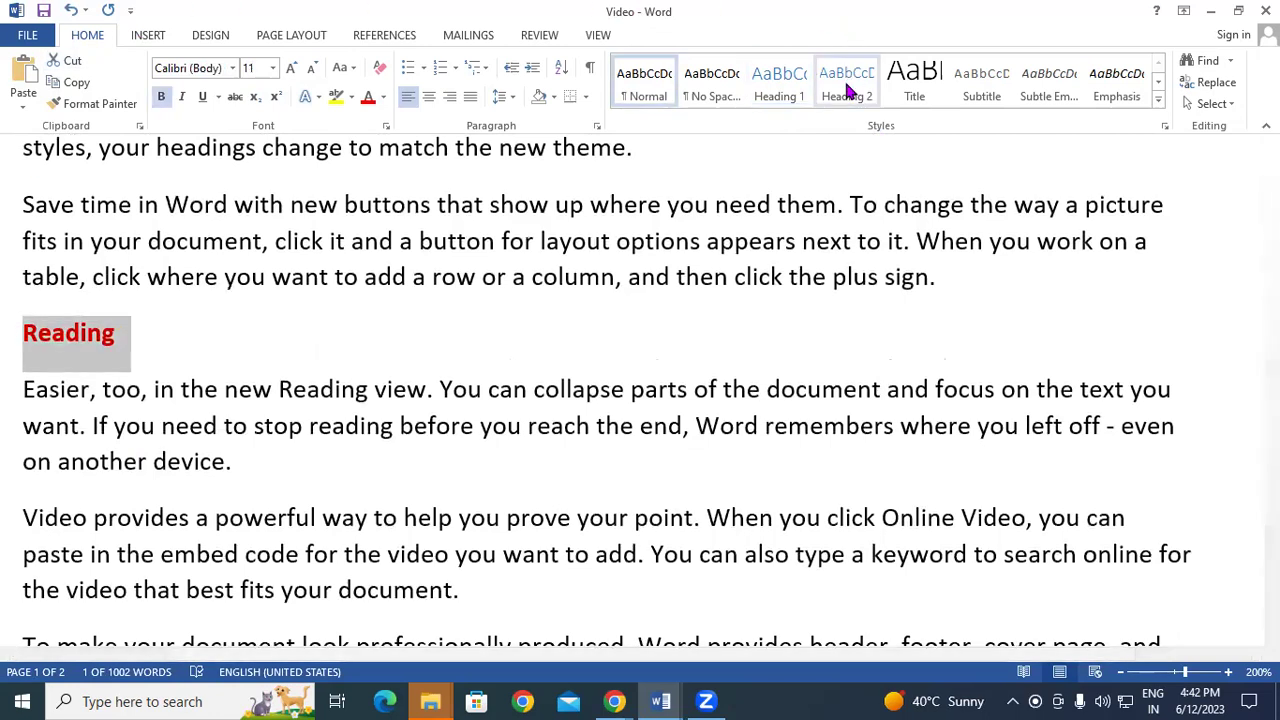
click(846, 86)
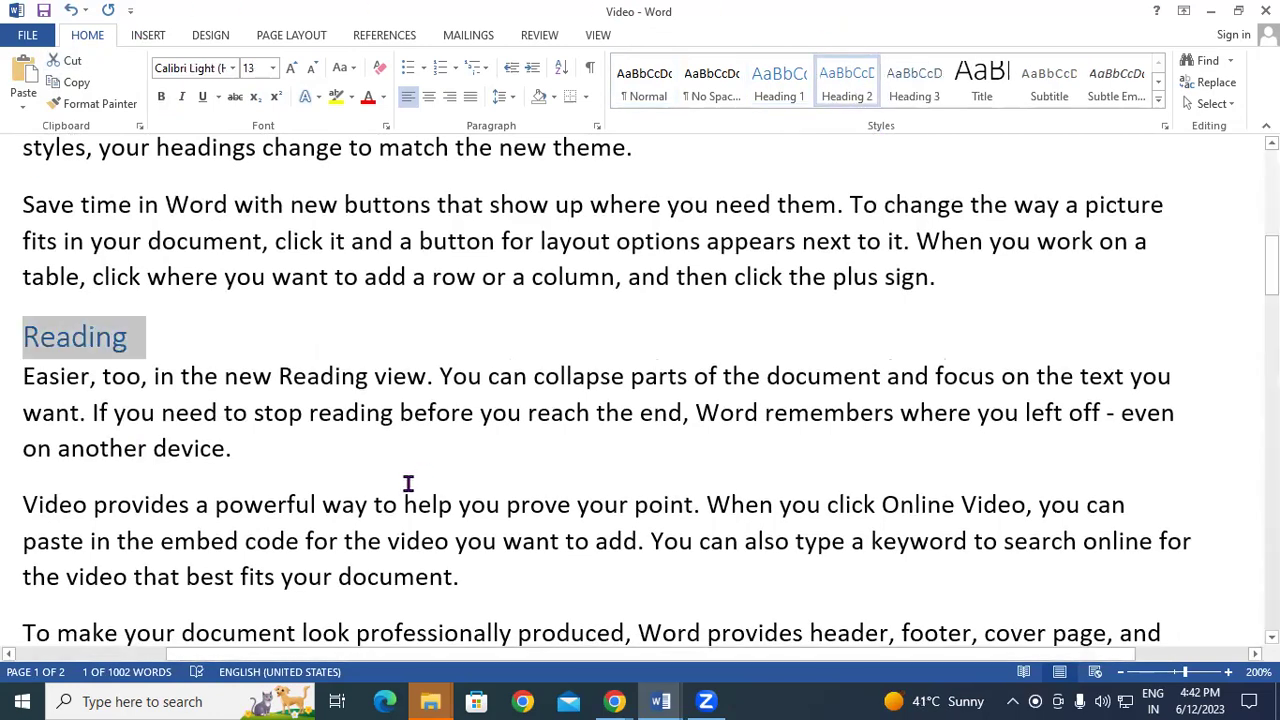
scroll(514, 363, down, 3)
click(524, 322)
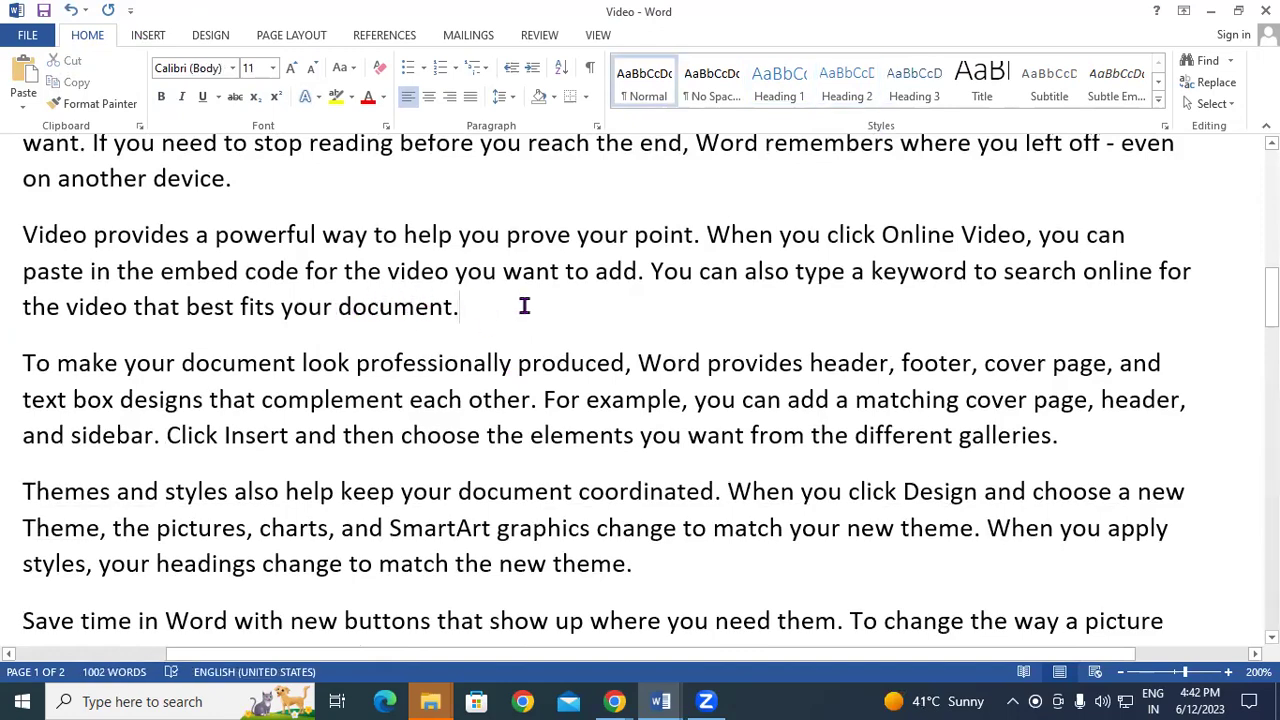
scroll(517, 309, up, 1)
scroll(694, 374, up, 3)
scroll(878, 386, up, 4)
- Add two lines, 'Heading 1' and 'Heading 2', above the Provides paragraph
scroll(878, 386, up, 5)
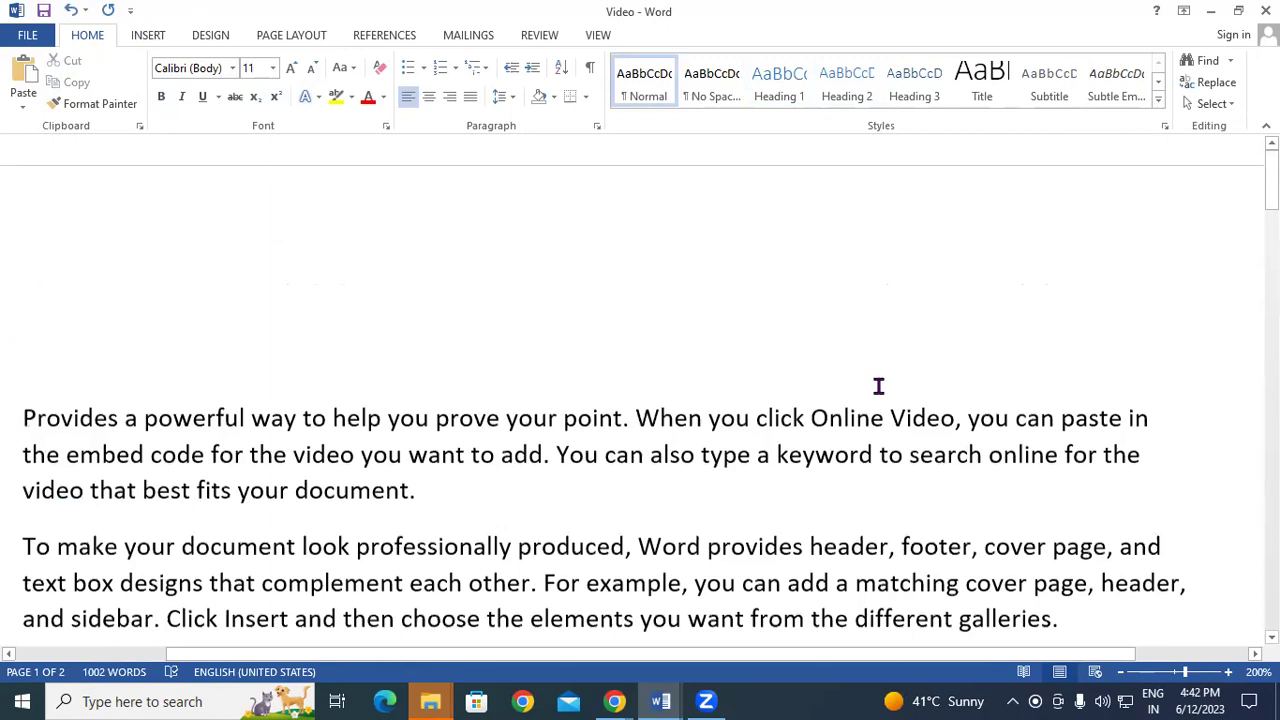
click(43, 274)
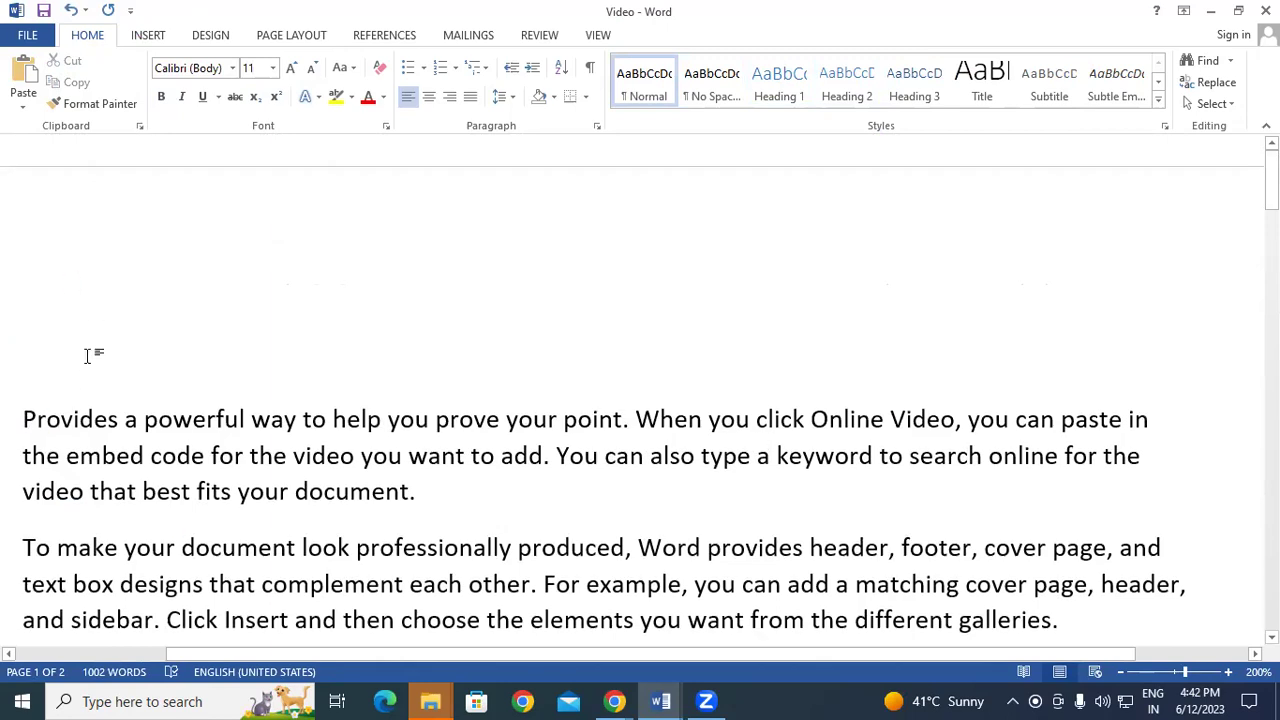
key(Return)
key(Return)
click(82, 260)
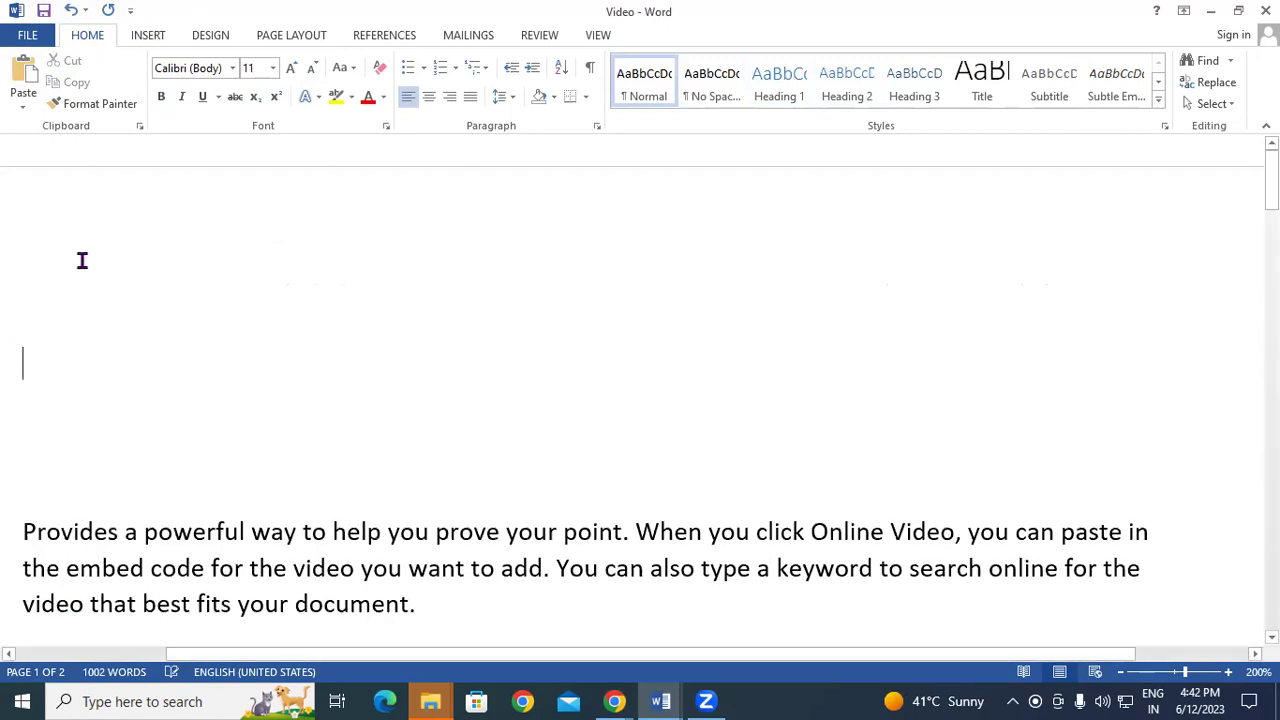
text(Heading )
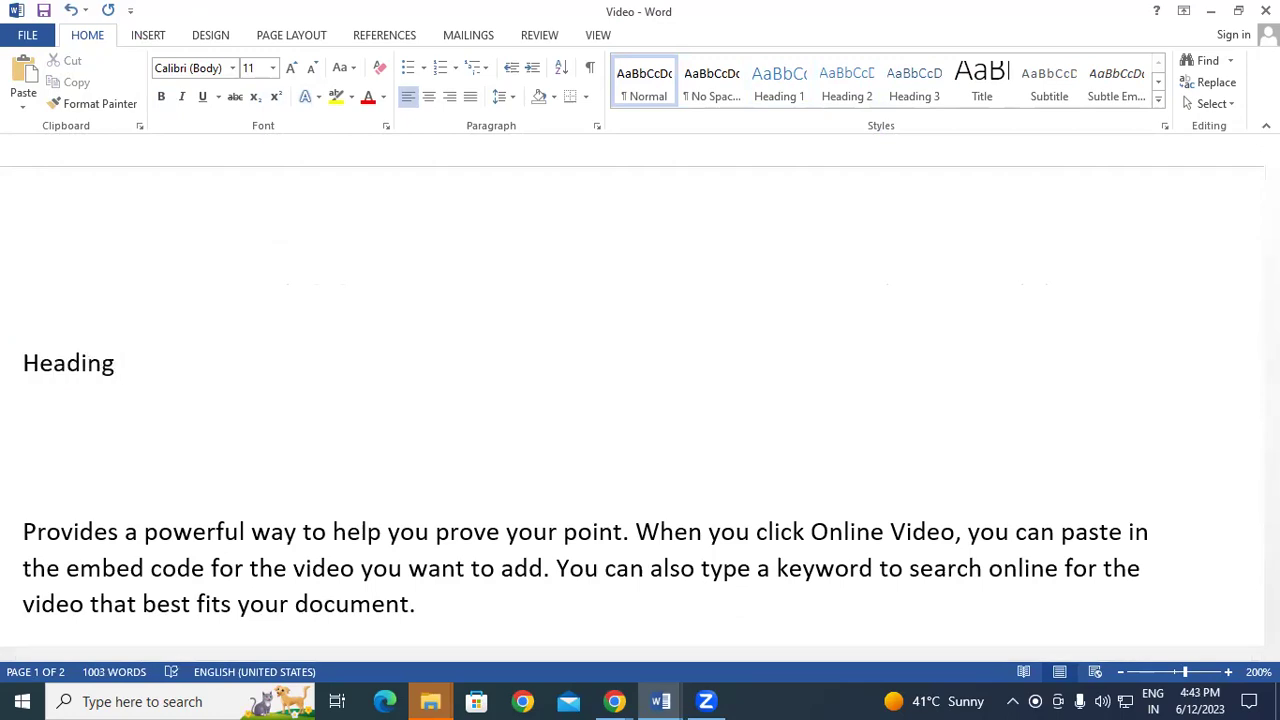
text(1)
key(Return)
text(Heading )
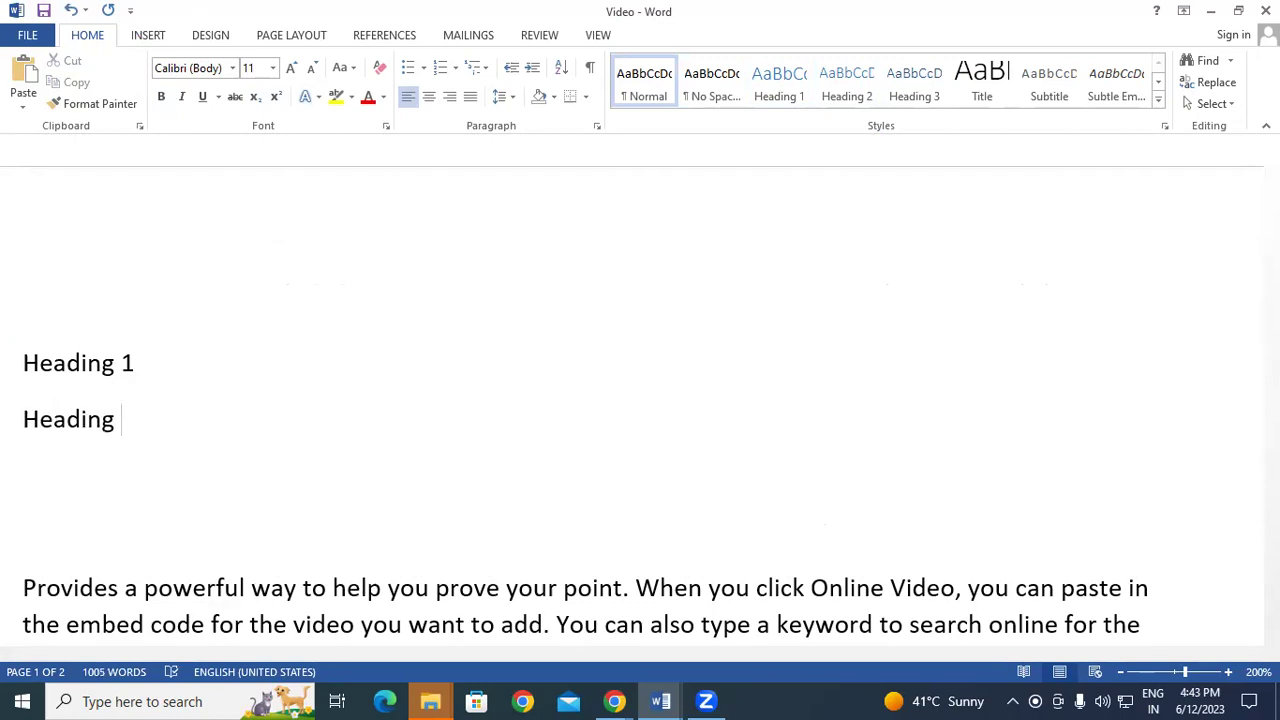
text(2)
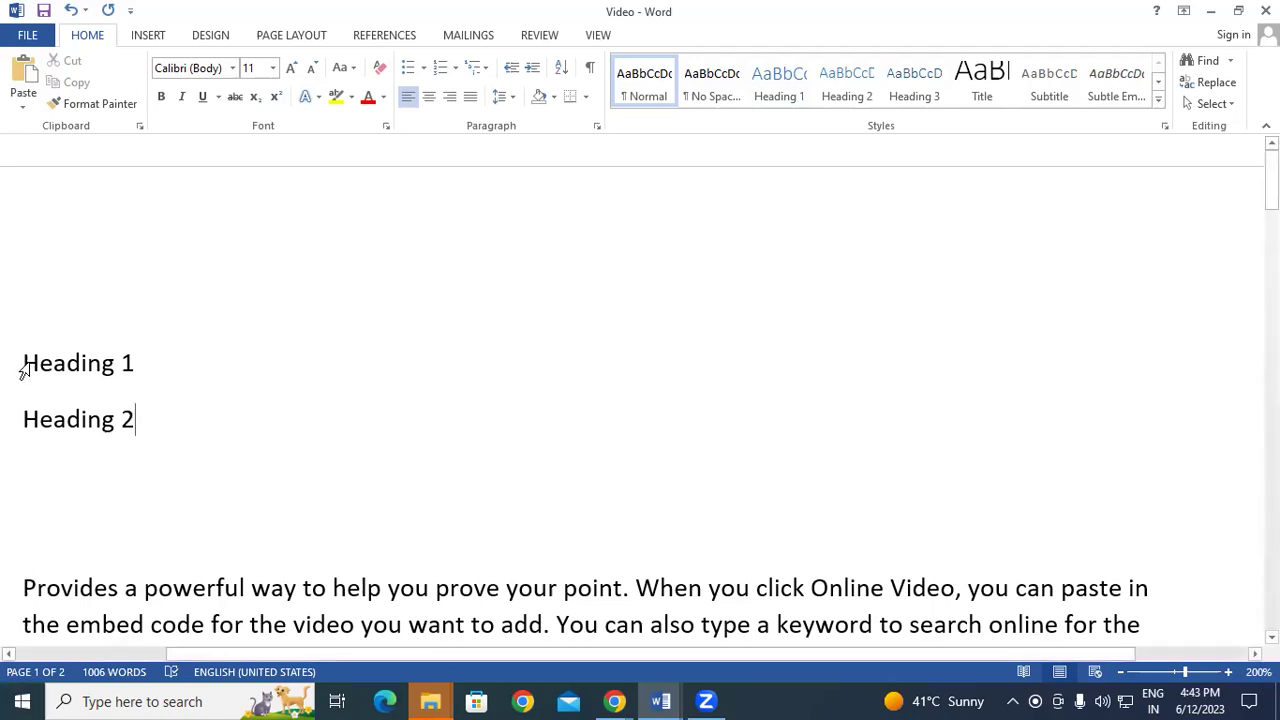
click(24, 376)
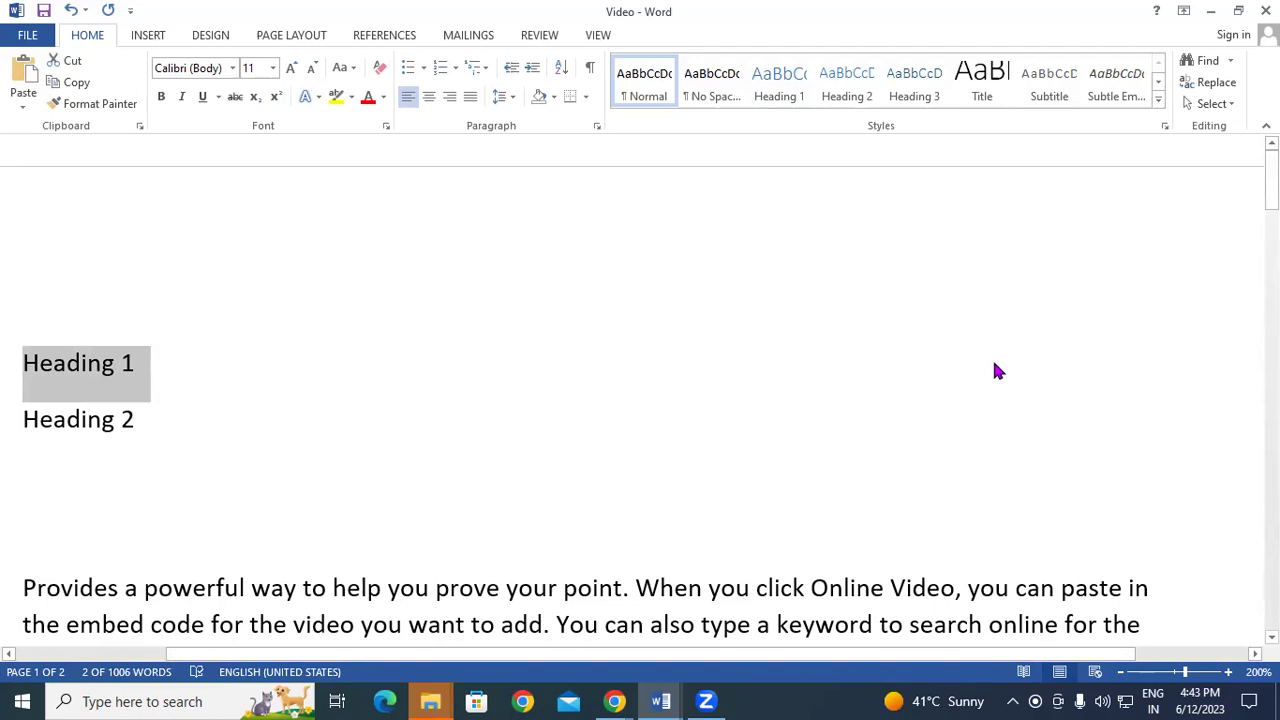
- Hyperlink the 'Heading 1' line to the Video heading in this document
key(ctrl+k)
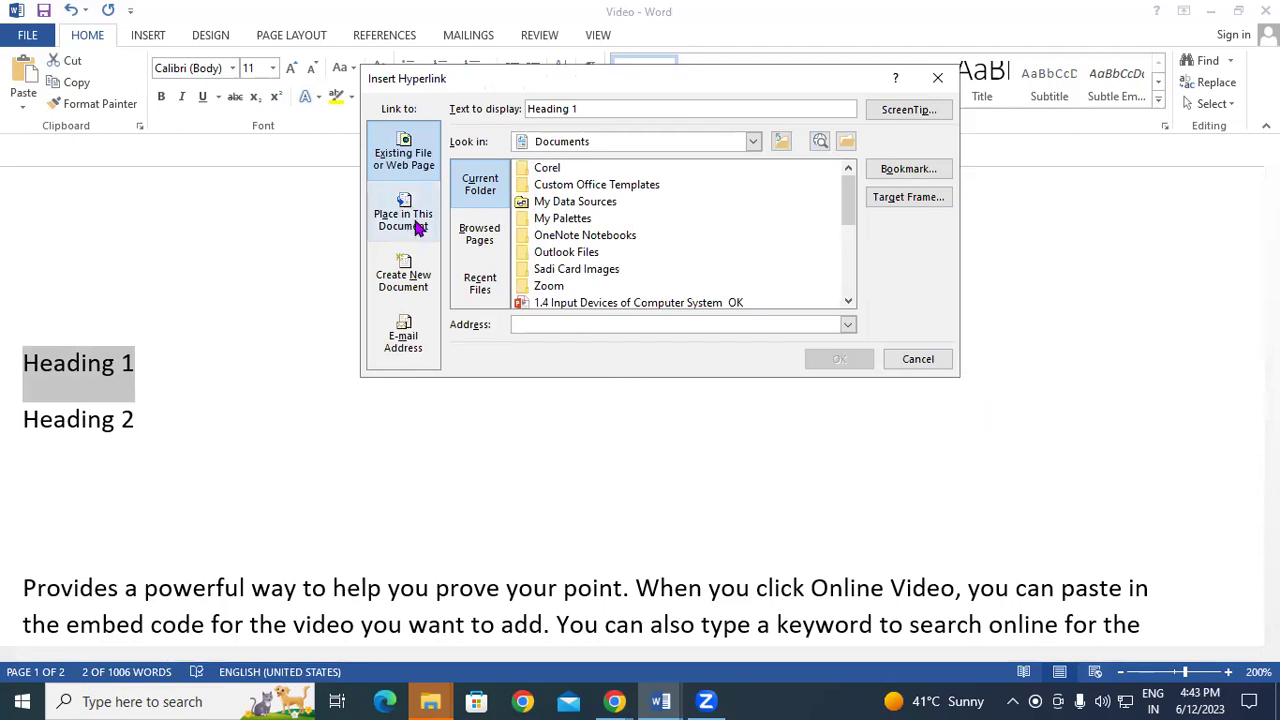
click(408, 220)
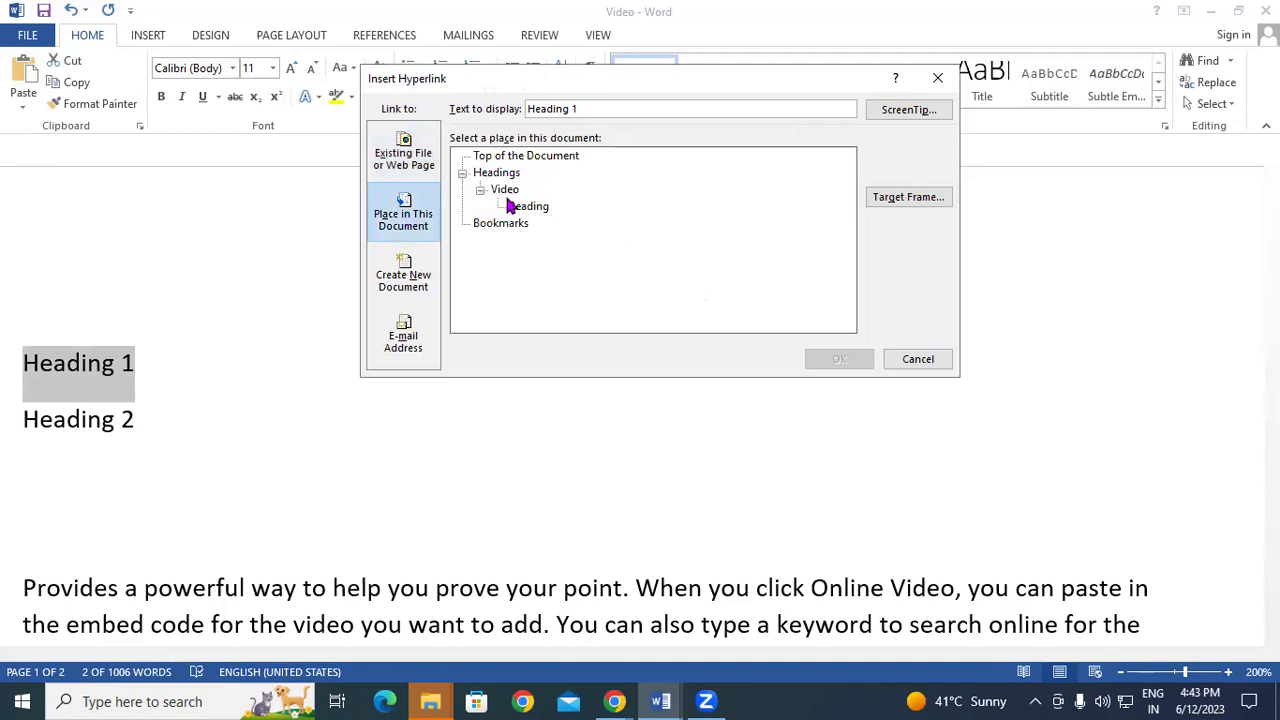
click(505, 190)
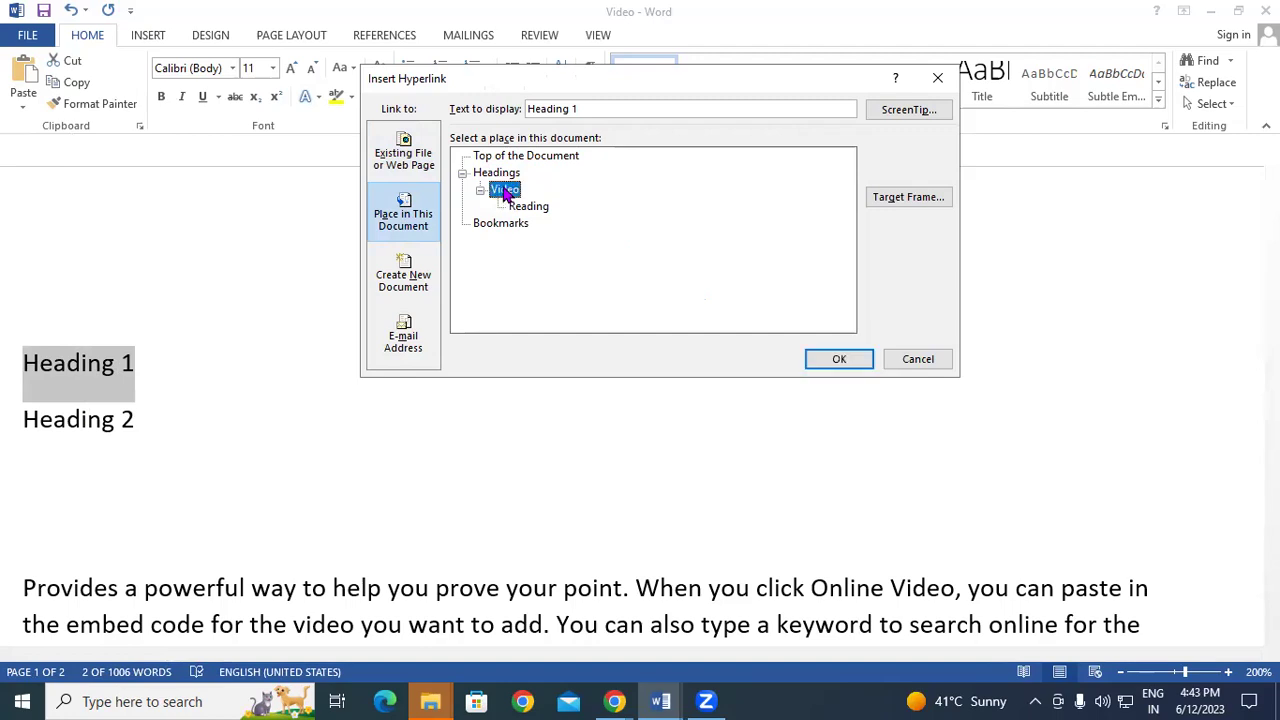
click(536, 210)
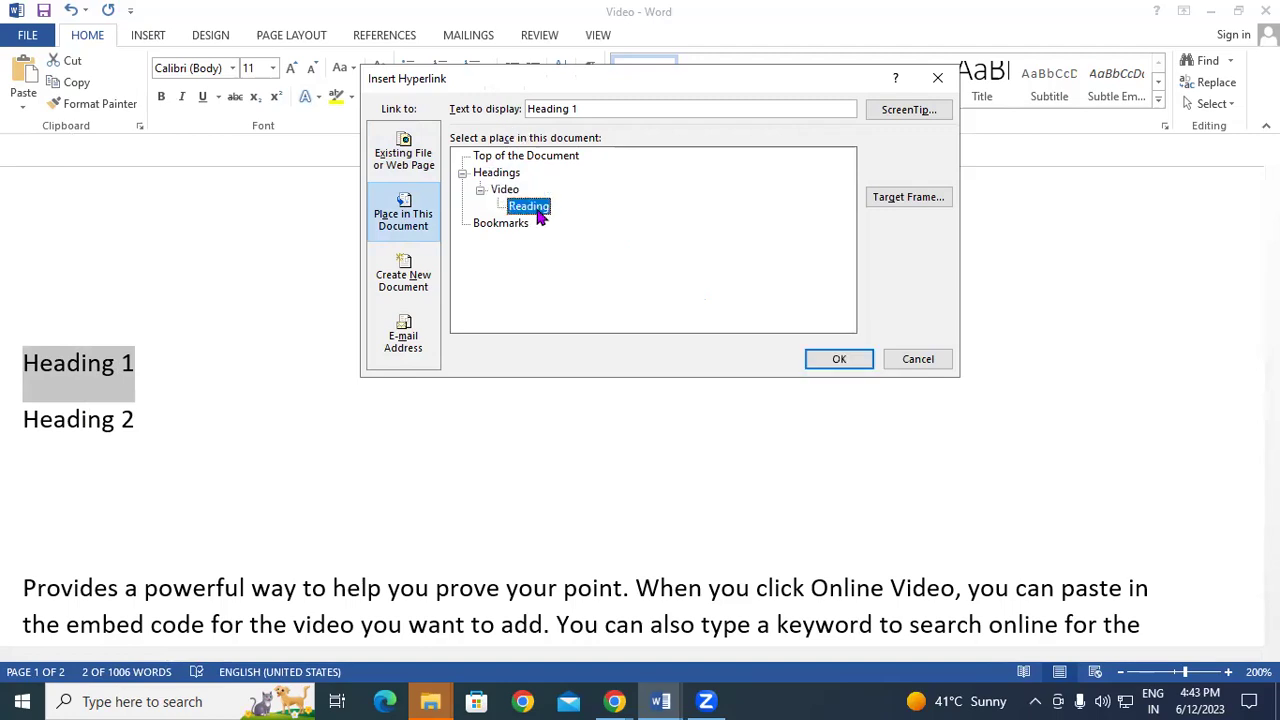
click(505, 190)
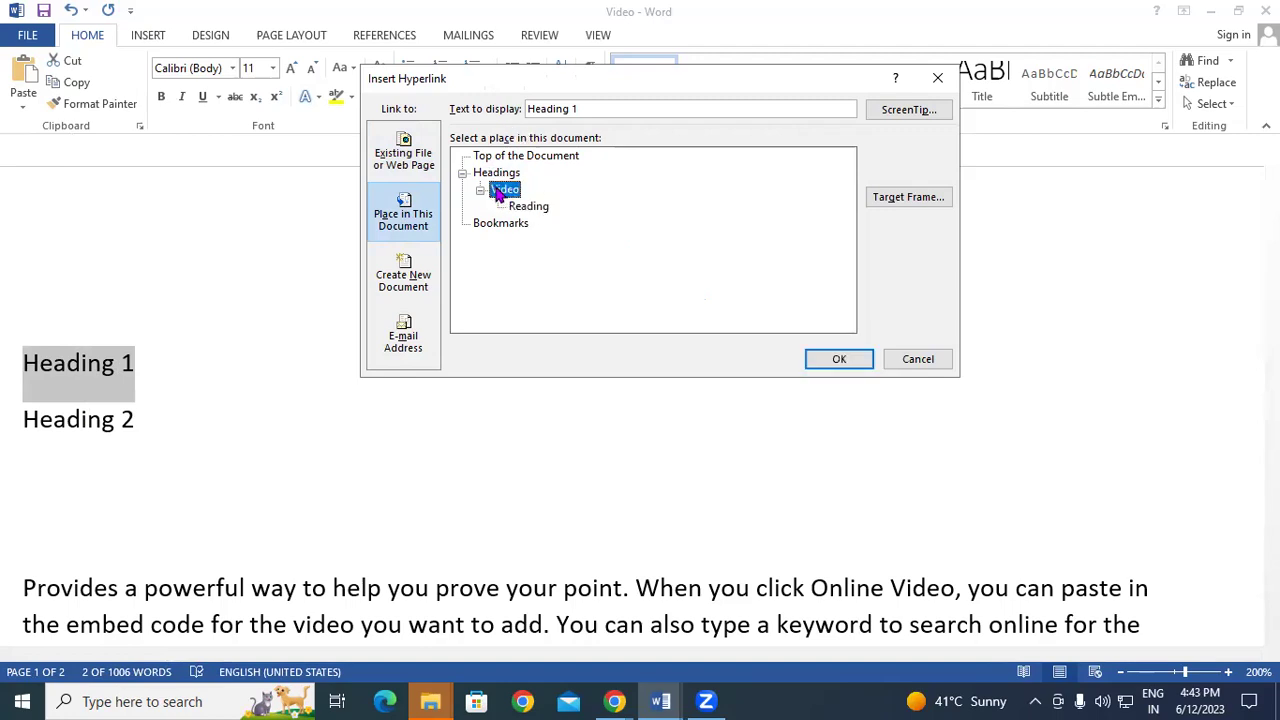
click(866, 357)
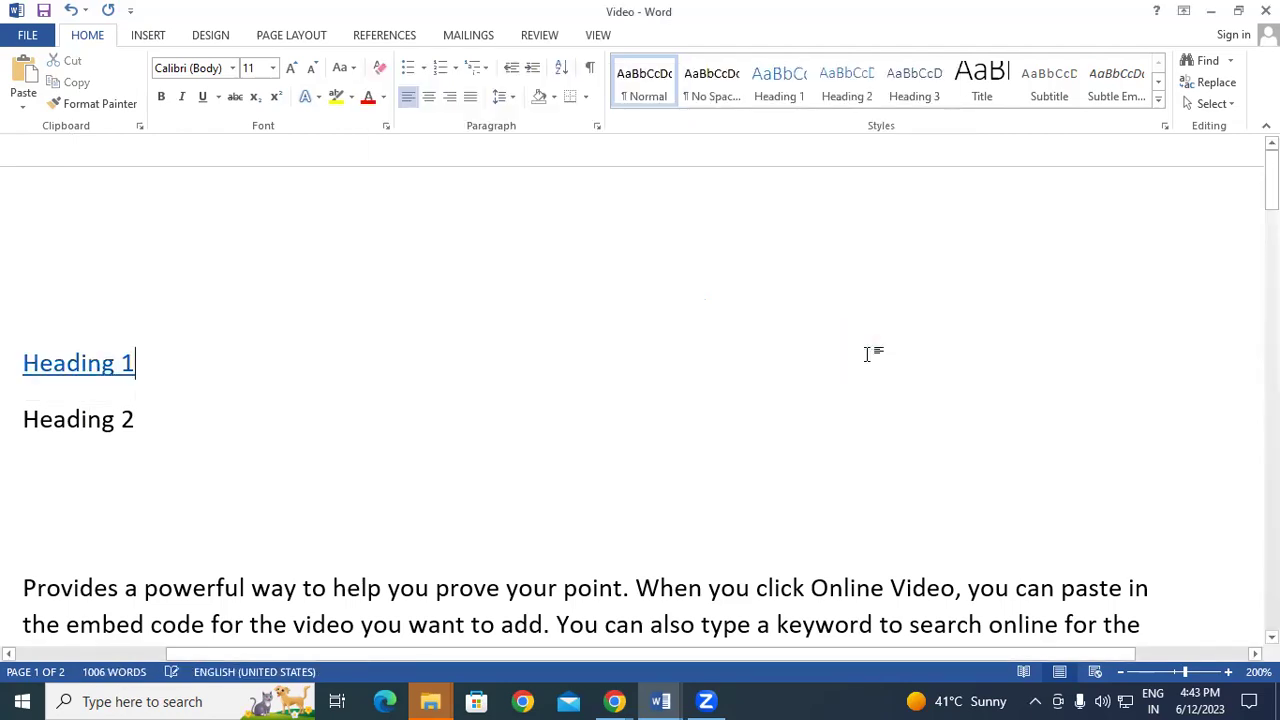
- Hyperlink the 'Heading 2' line to the Reading heading
triple_click(132, 430)
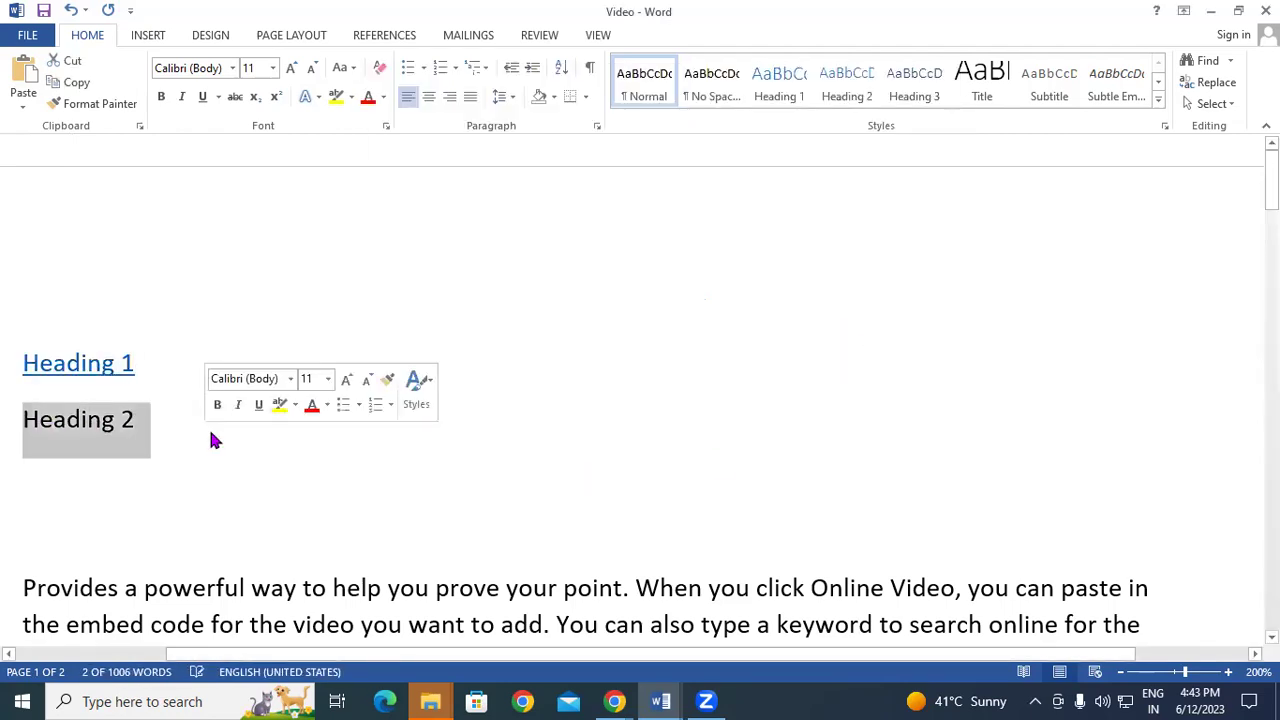
key(ctrl+k)
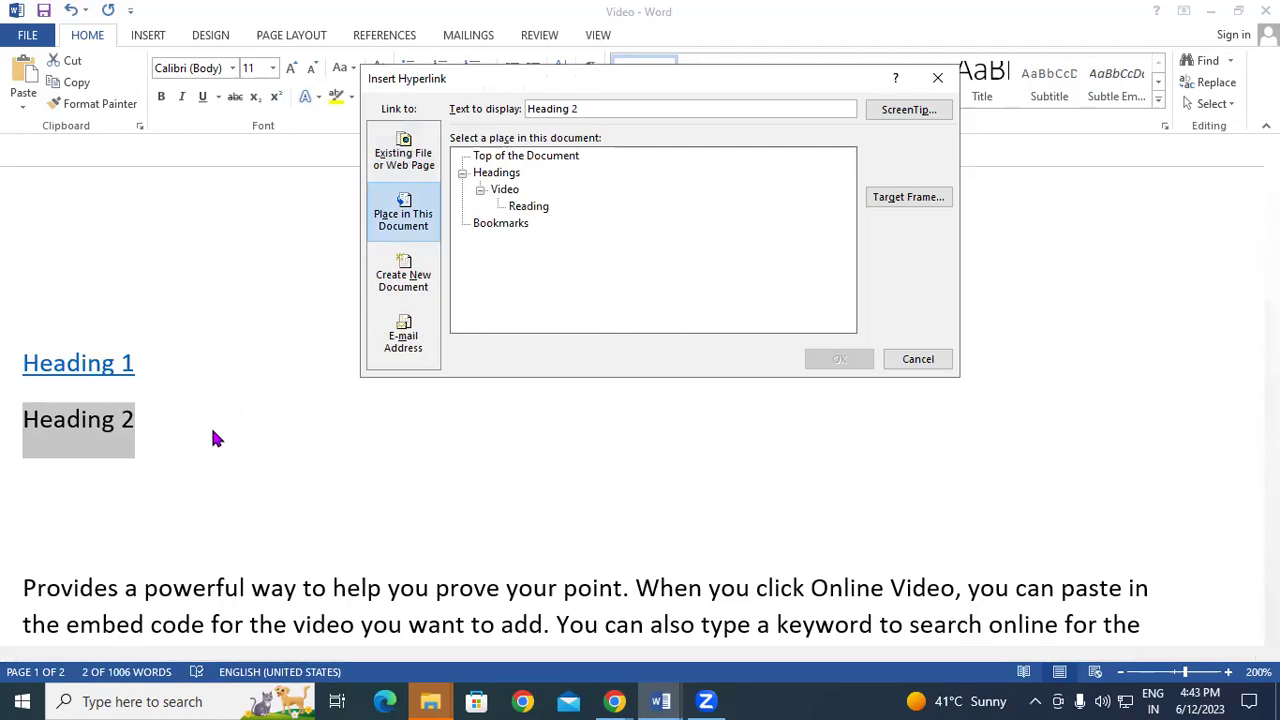
click(526, 208)
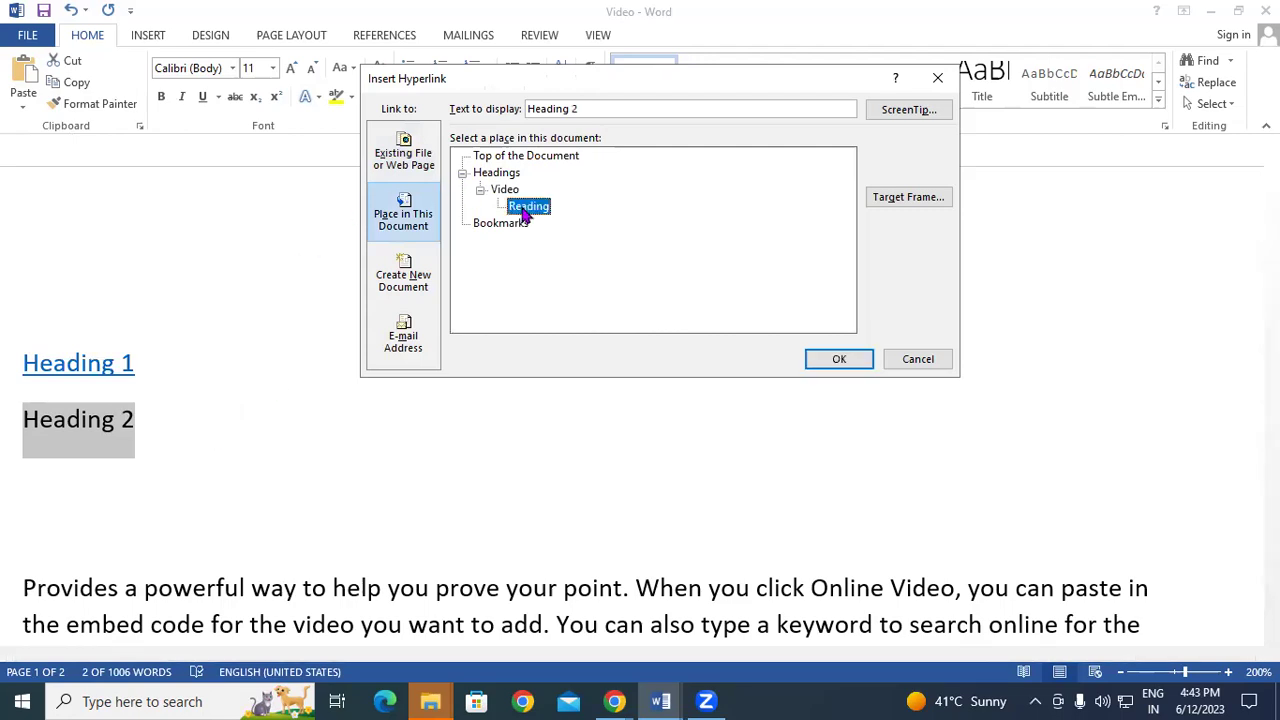
click(839, 359)
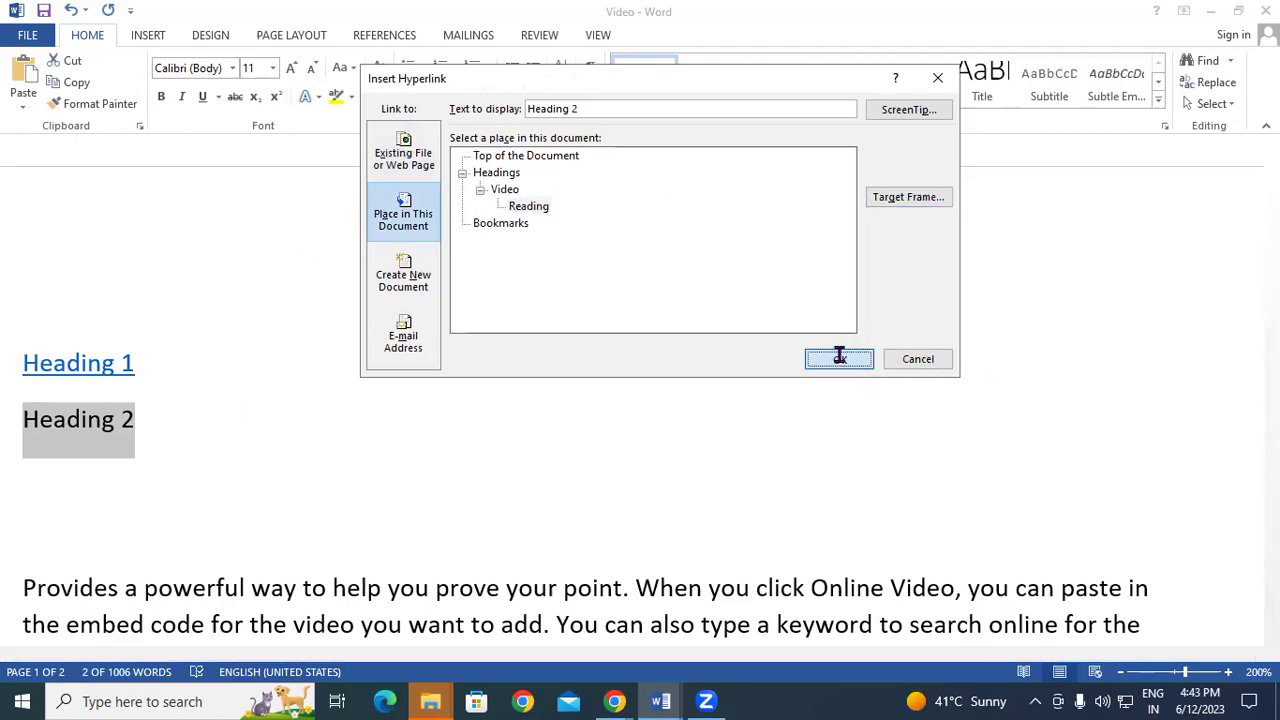
scroll(353, 489, down, 1)
scroll(345, 450, down, 1)
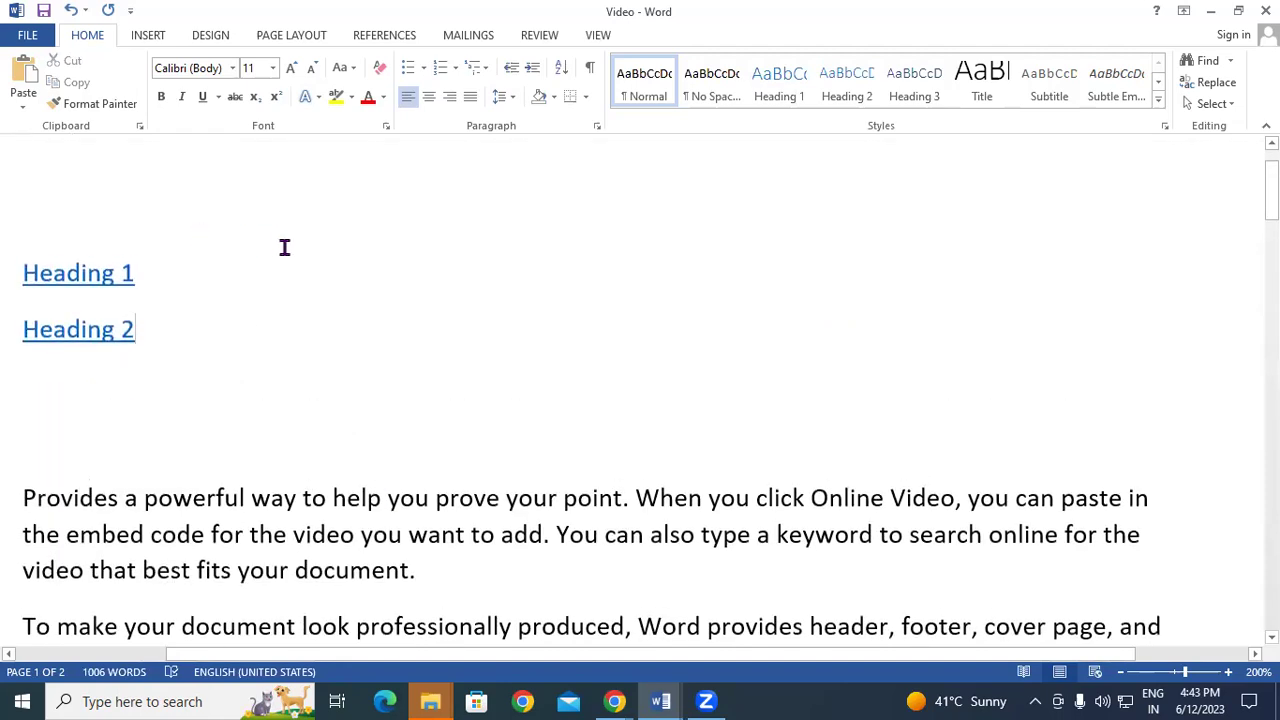
- Follow the Heading 1 and Heading 2 links to check they jump to Video and Reading
scroll(283, 246, down, 1)
scroll(277, 260, down, 2)
scroll(279, 259, down, 4)
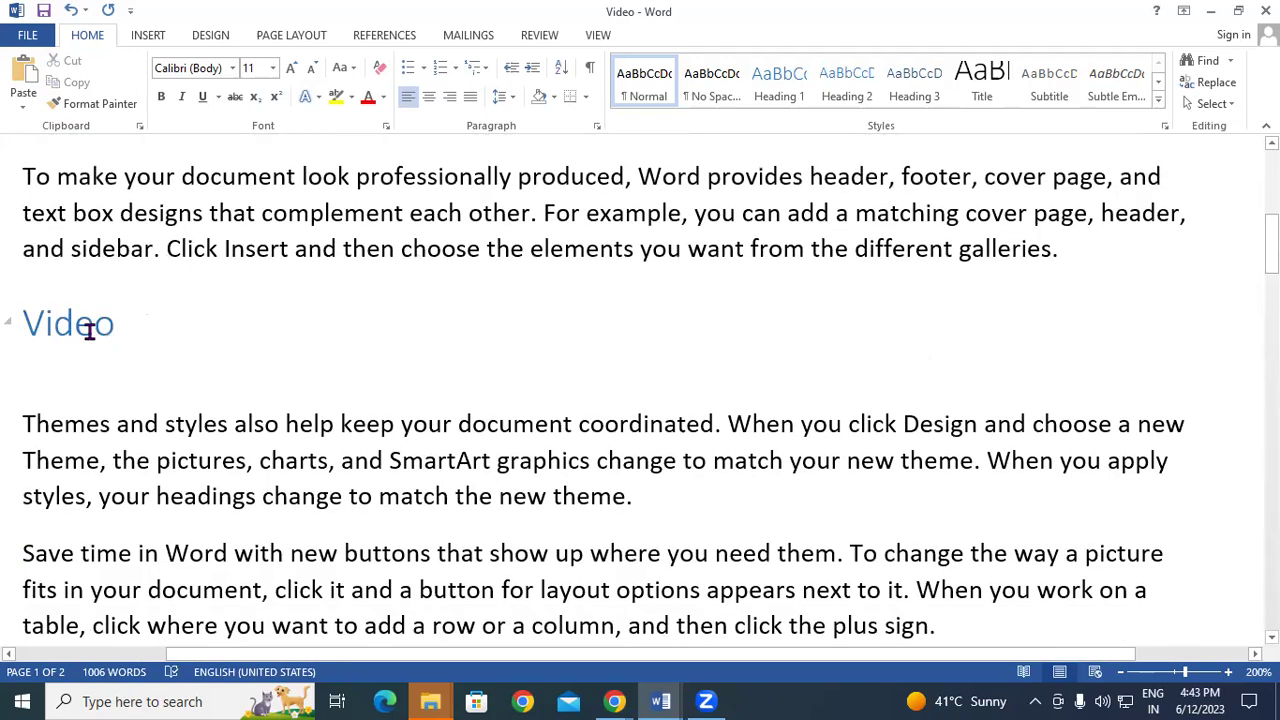
scroll(88, 332, down, 4)
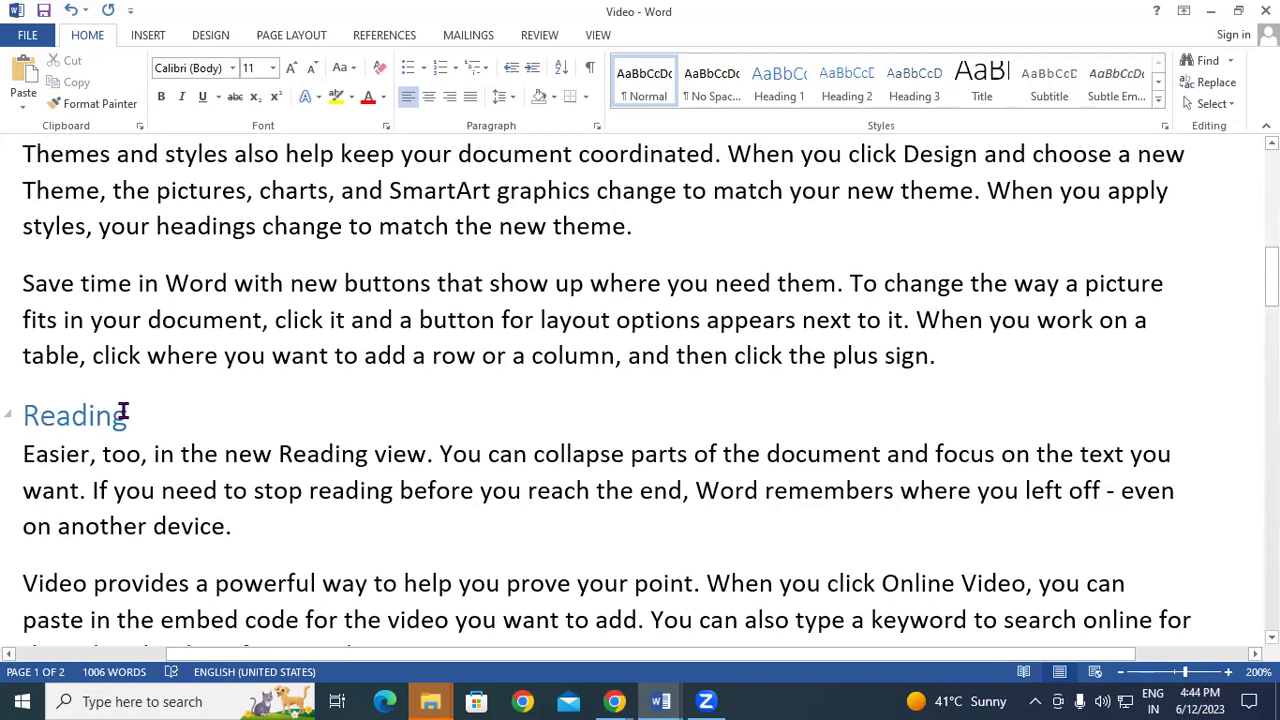
scroll(123, 413, up, 7)
scroll(125, 414, up, 5)
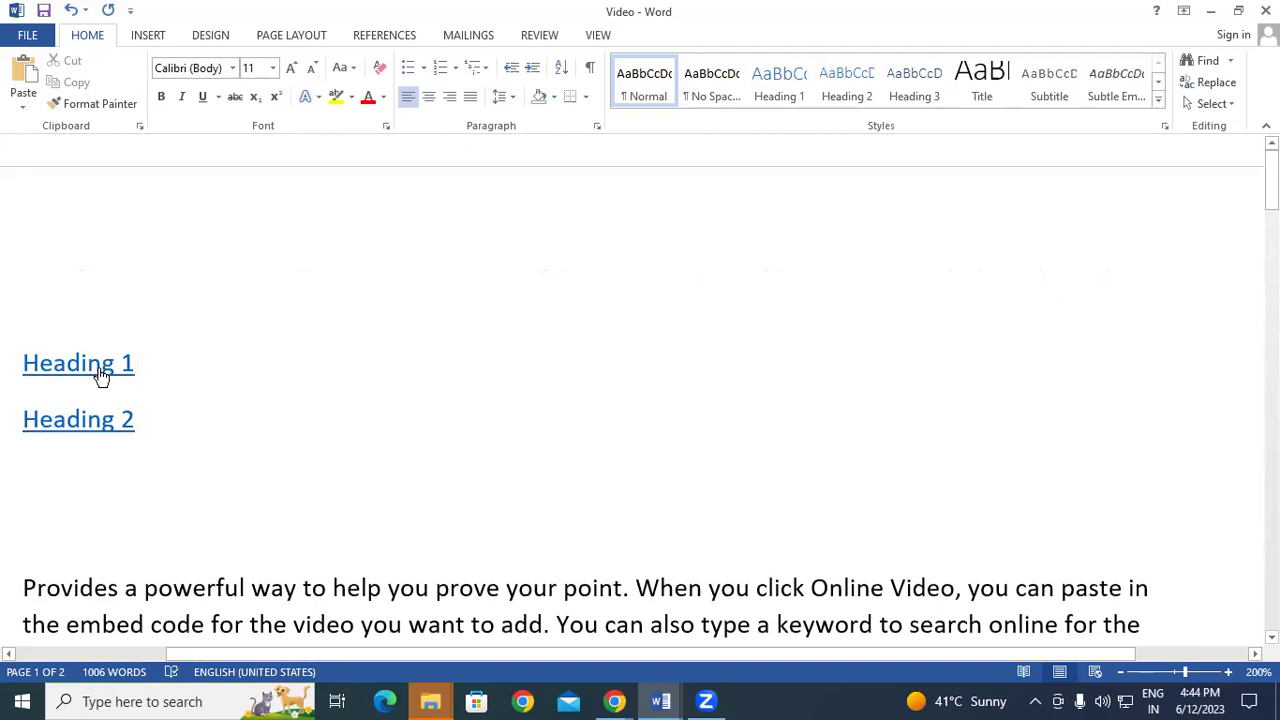
ctrl+click(101, 372)
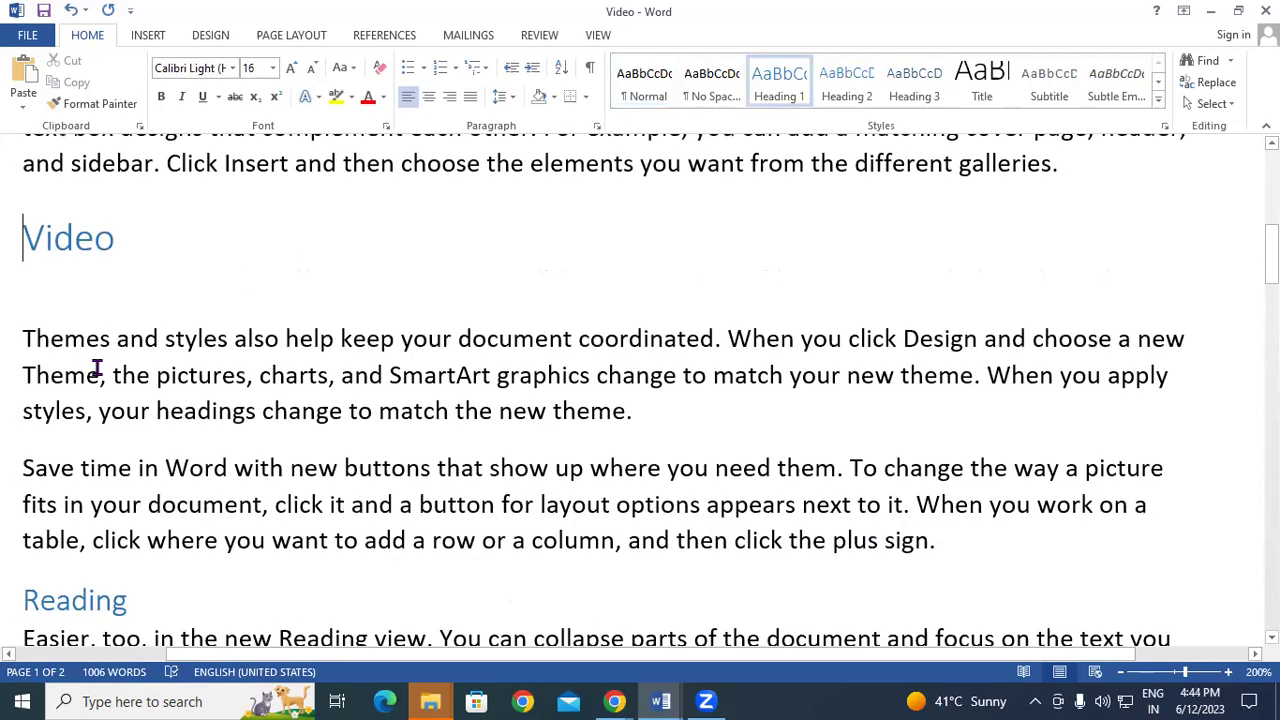
scroll(106, 363, up, 2)
scroll(108, 357, up, 5)
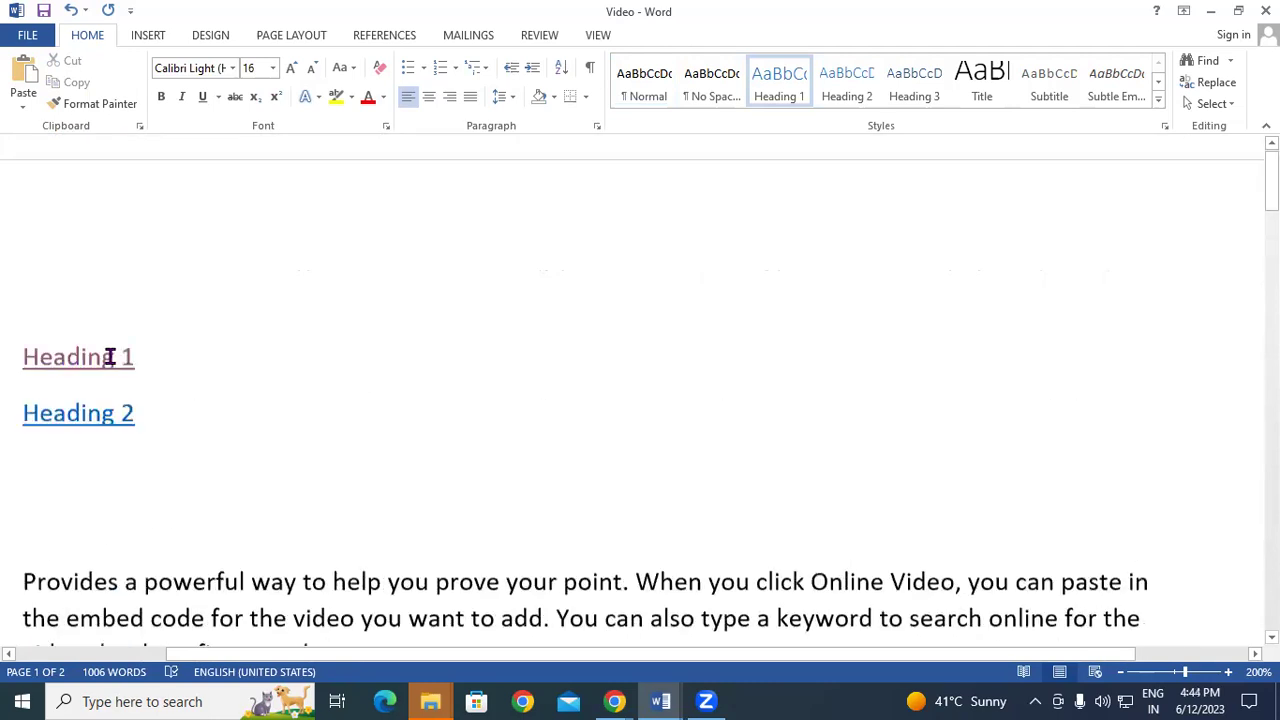
ctrl+click(90, 428)
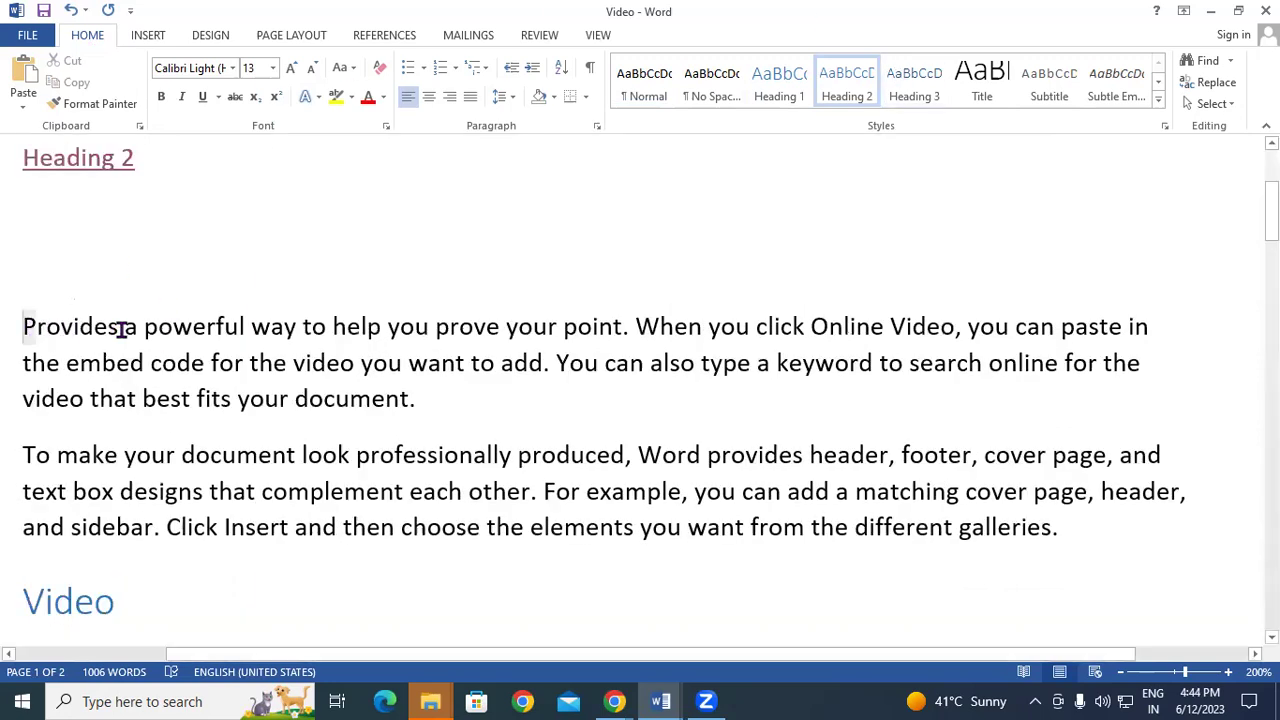
drag(23, 326, 137, 326)
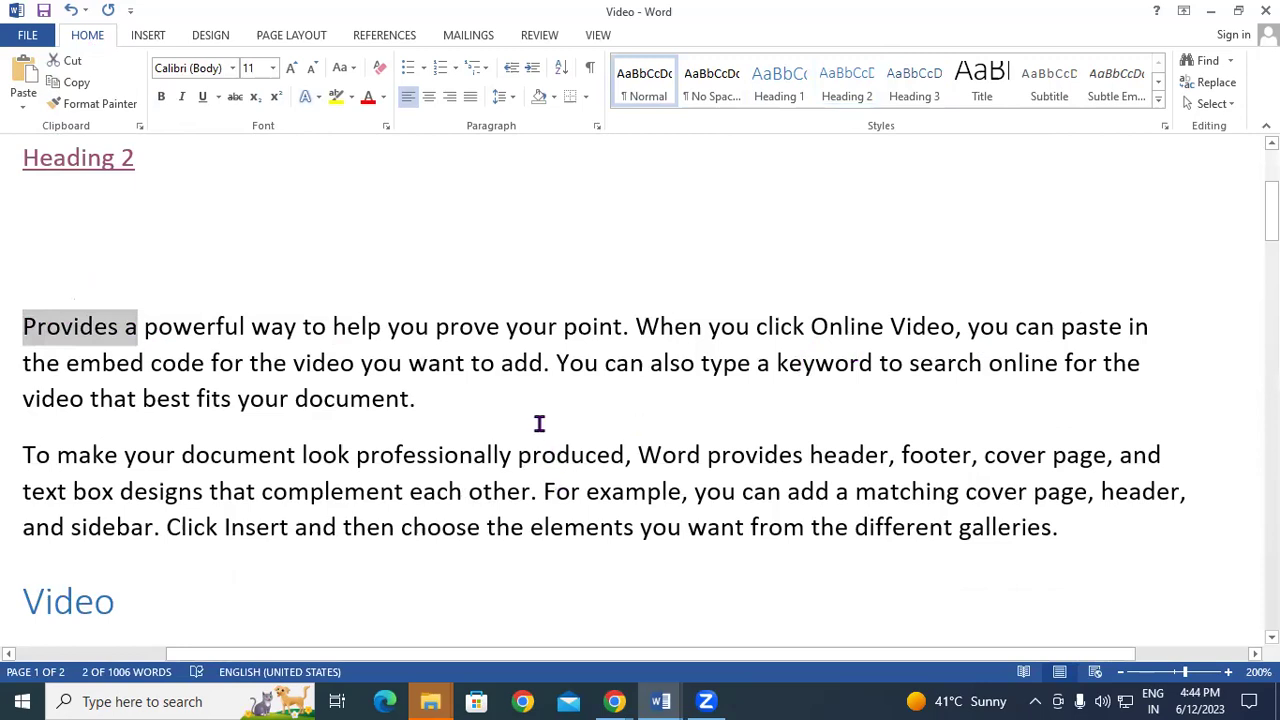
click(537, 423)
click(847, 85)
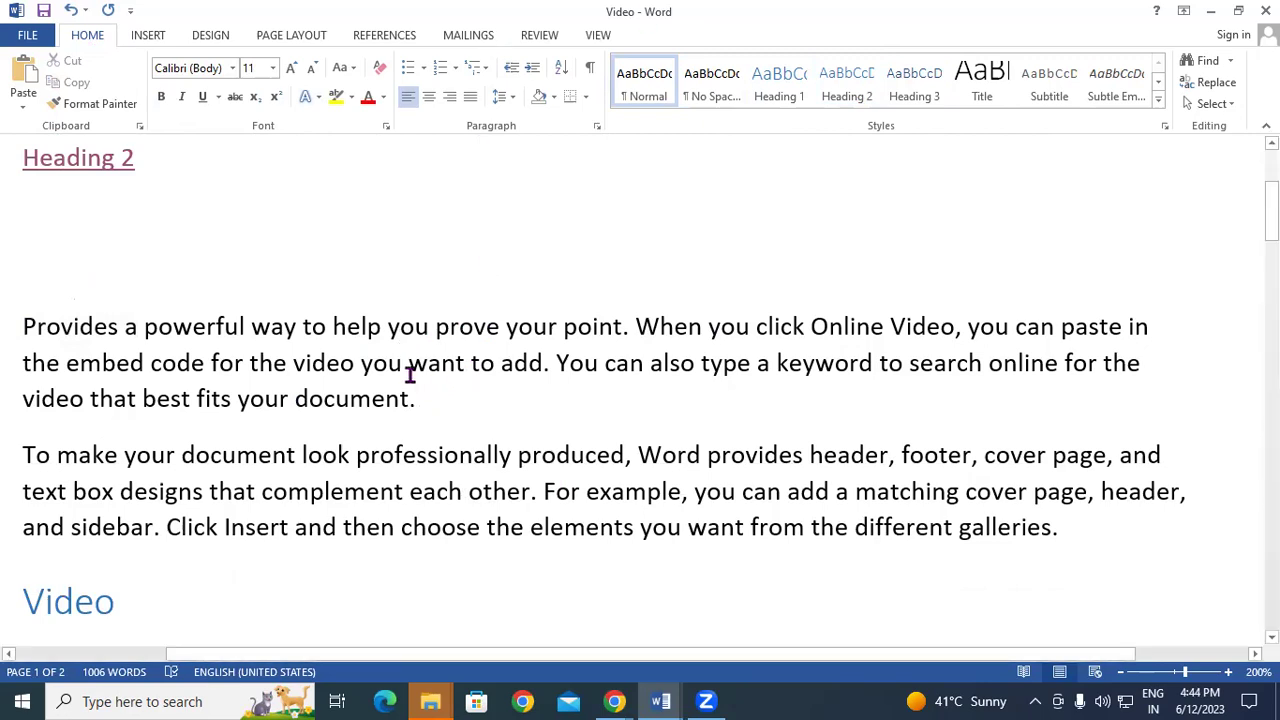
scroll(380, 384, down, 3)
scroll(380, 384, down, 3)
scroll(374, 380, up, 6)
scroll(360, 366, up, 2)
scroll(354, 362, down, 2)
scroll(354, 362, up, 3)
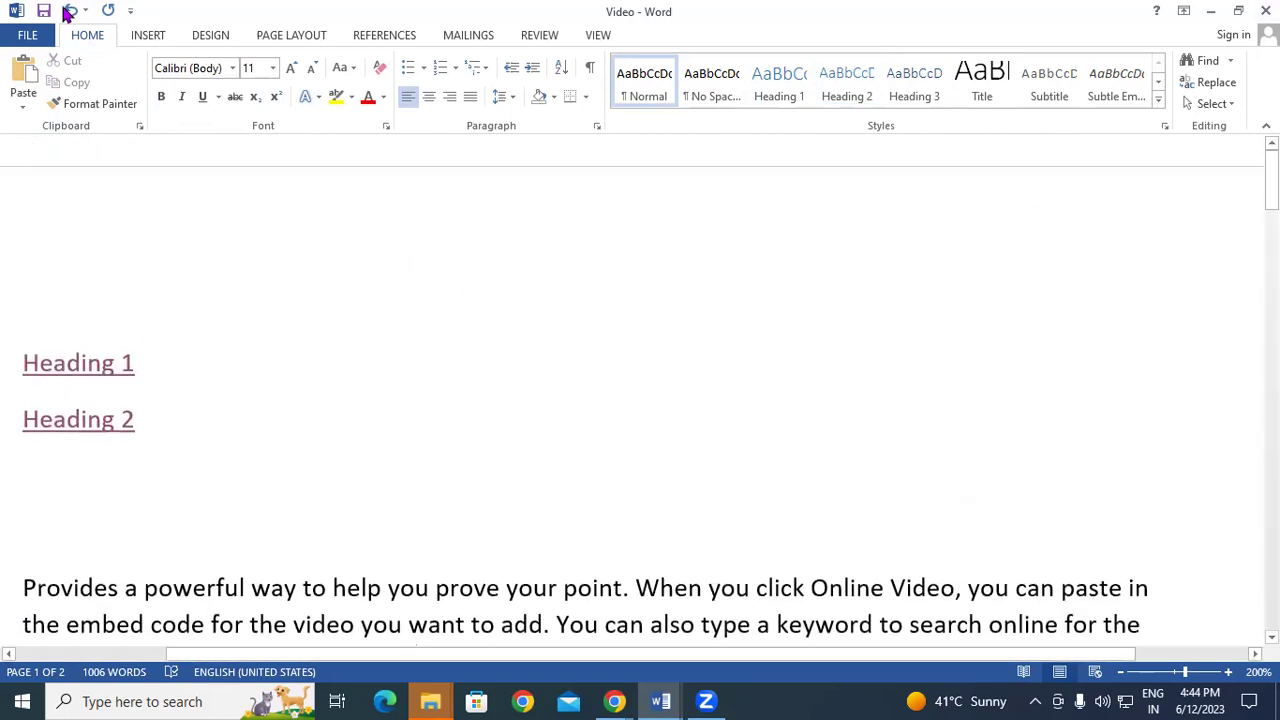
- On the Insert tab, open and close the Hyperlink dialog twice, then show the Bookmark button
click(150, 35)
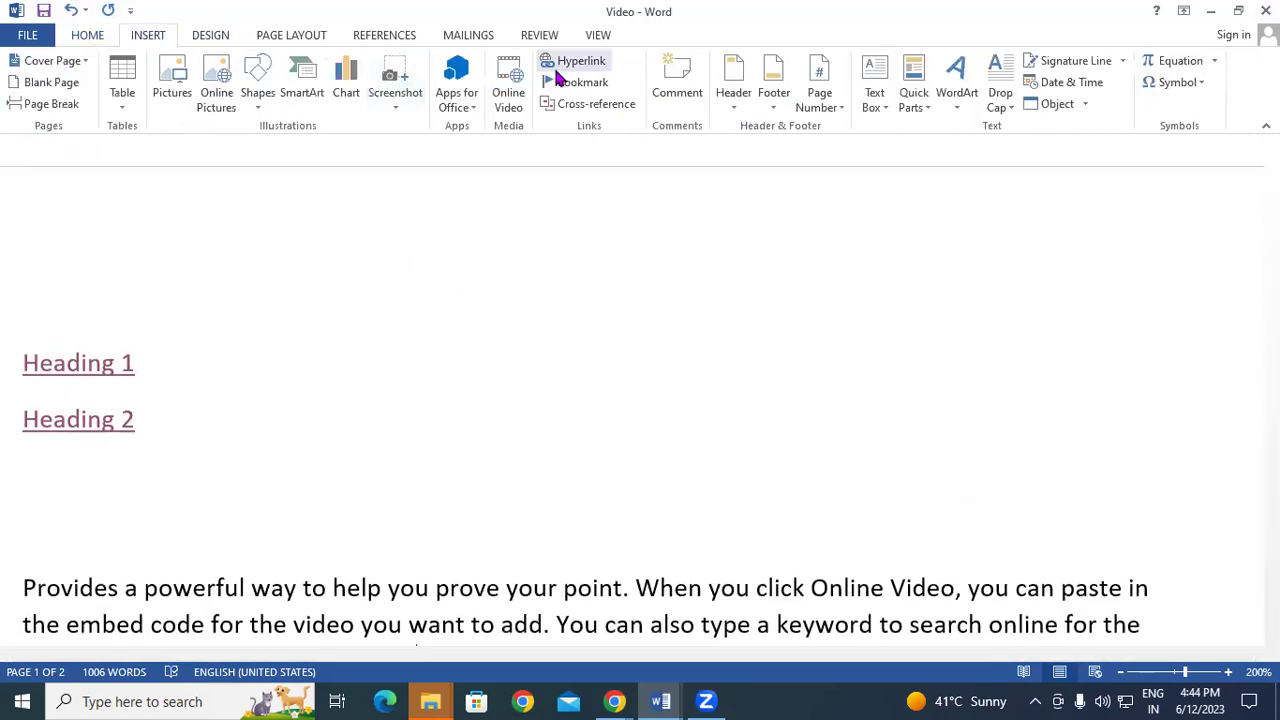
click(565, 65)
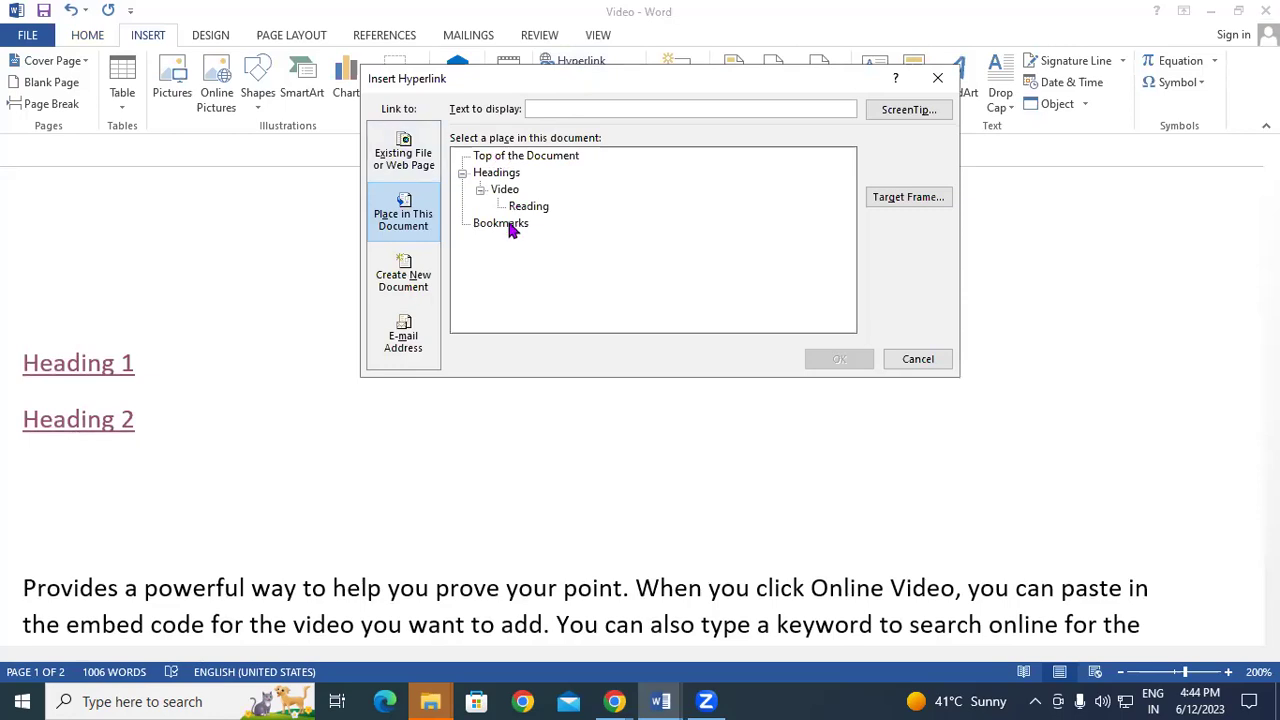
click(937, 78)
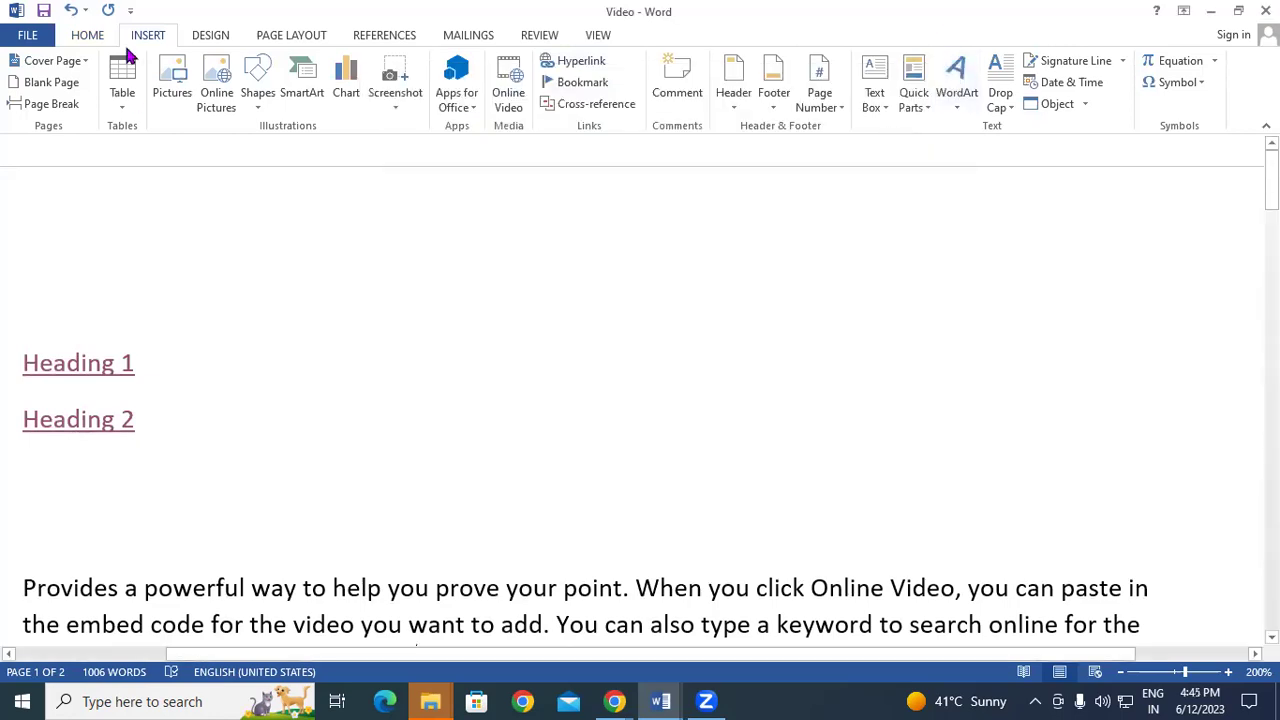
click(572, 63)
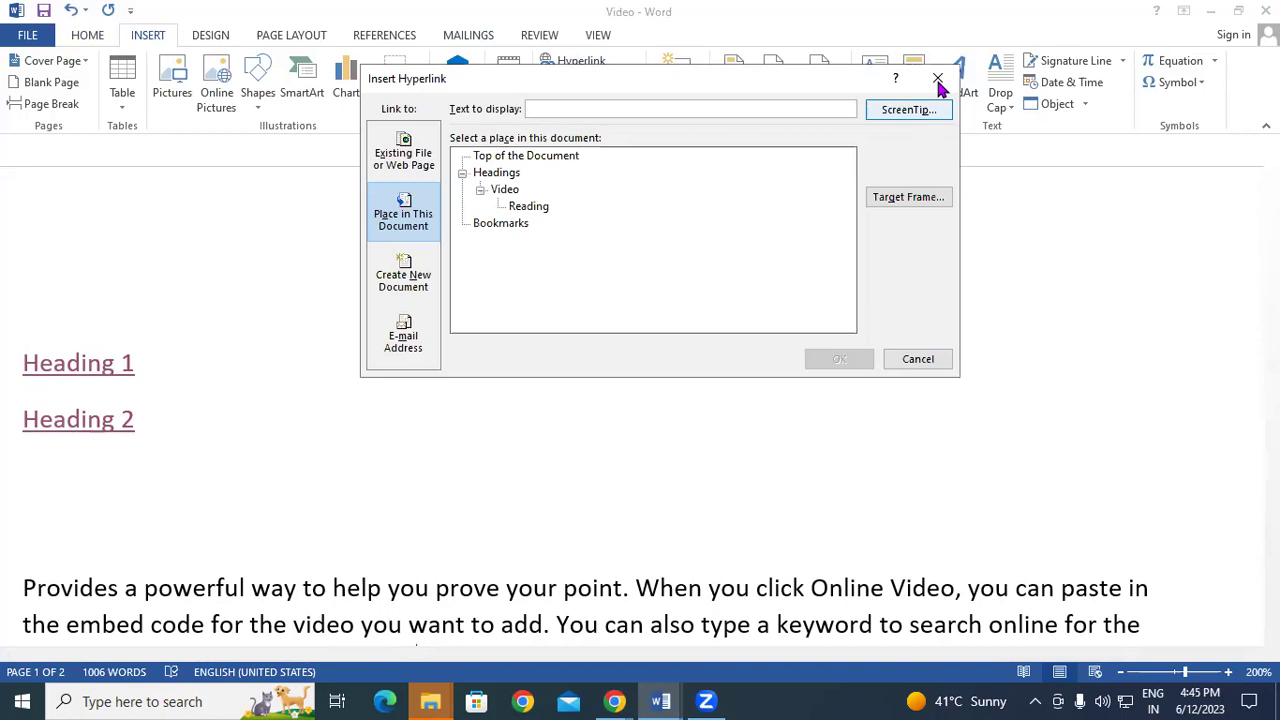
click(938, 80)
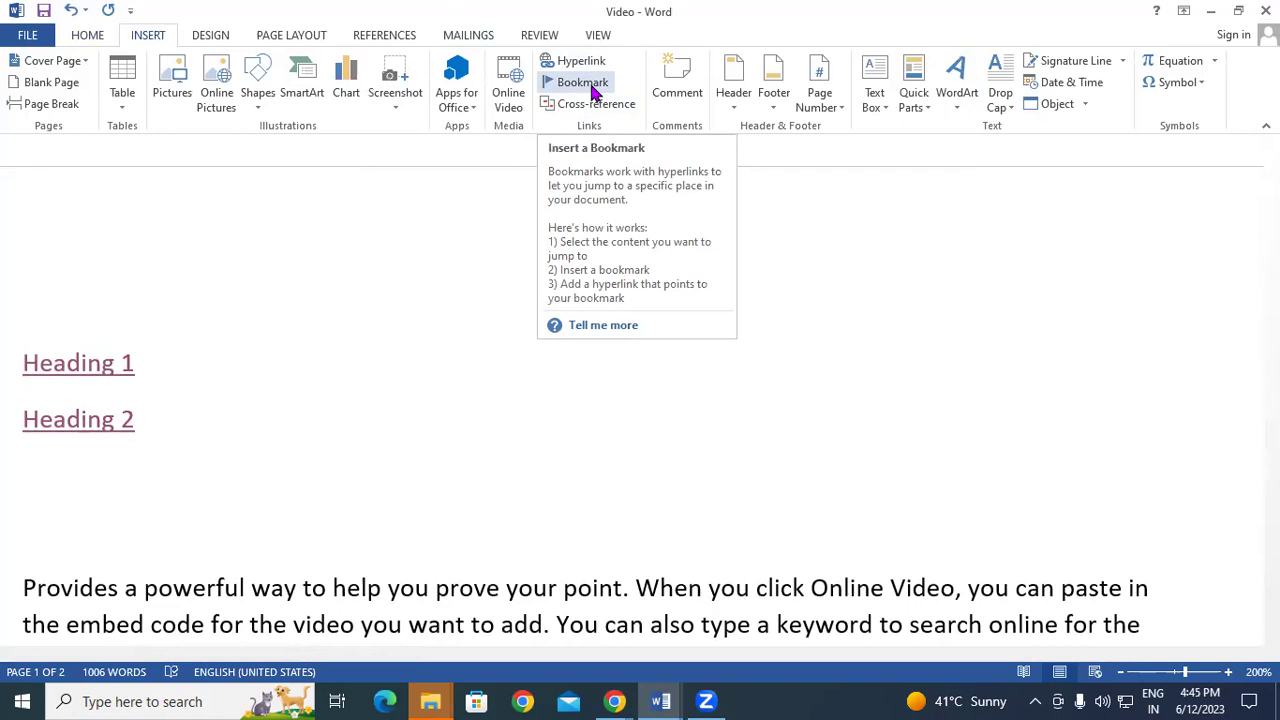
click(583, 83)
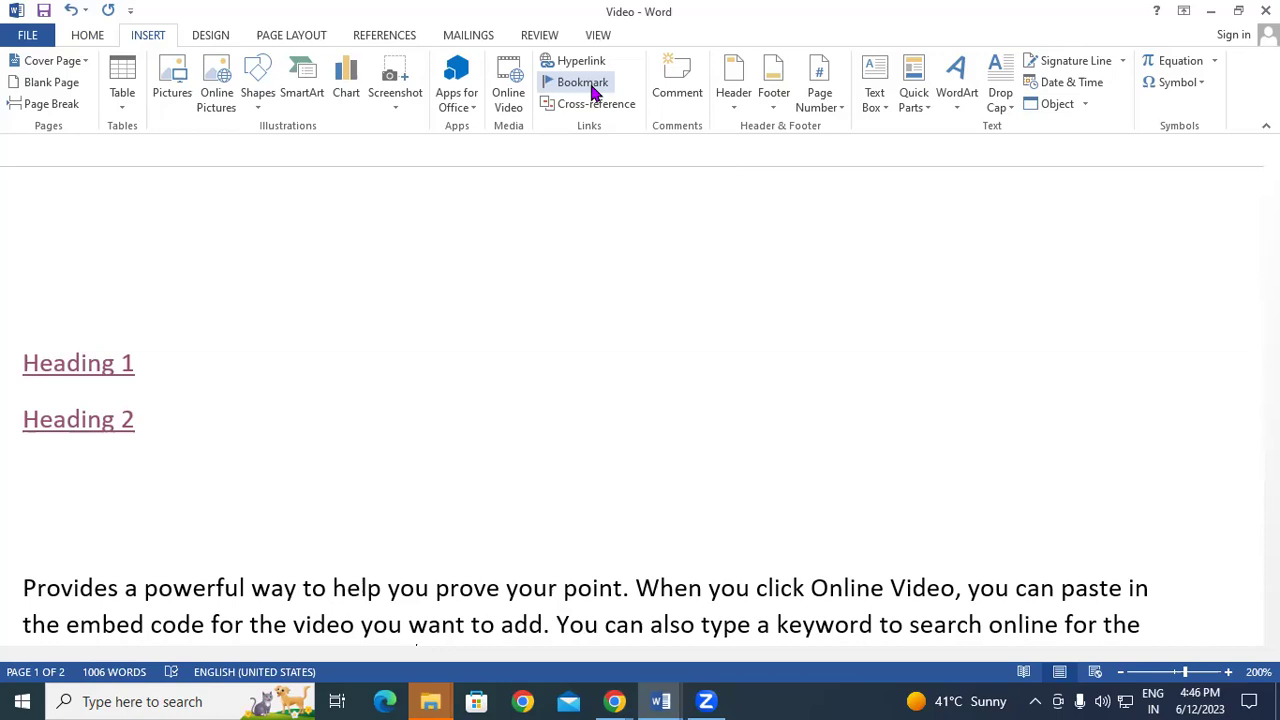
- Select the word 'professionally' and add it as a bookmark named p
scroll(569, 254, down, 5)
scroll(565, 258, down, 4)
scroll(567, 260, down, 1)
scroll(500, 340, down, 2)
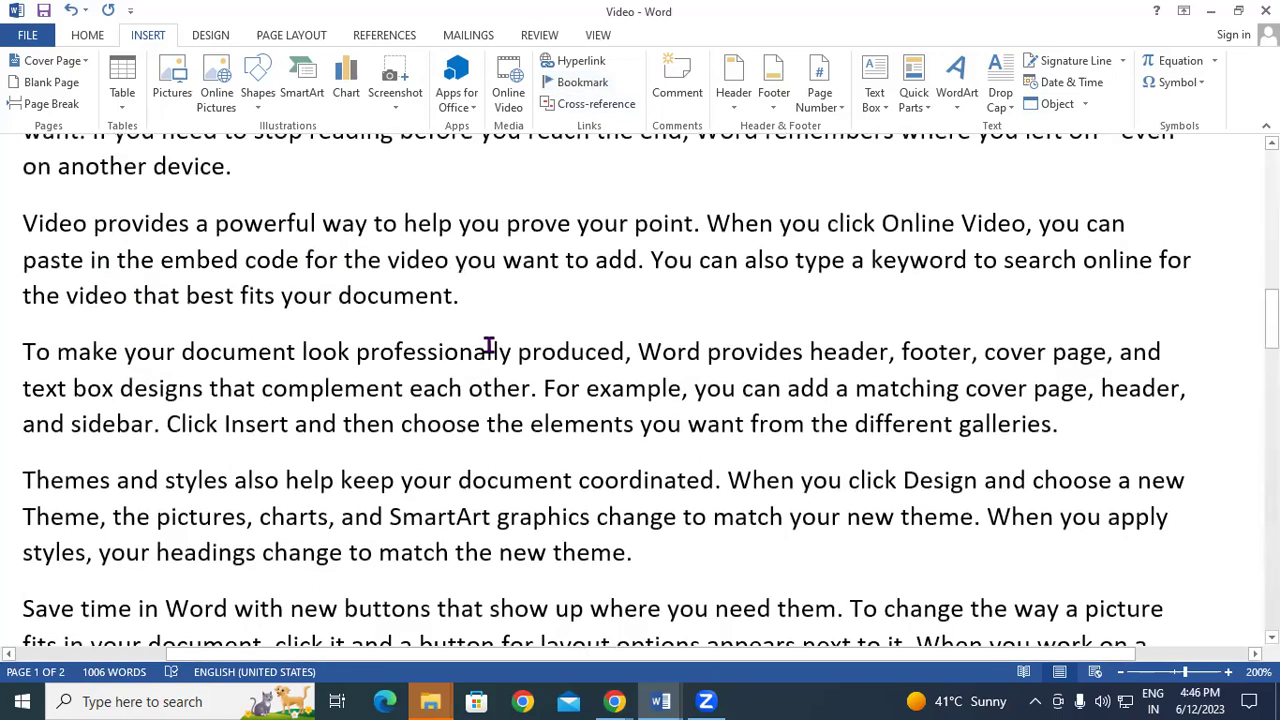
drag(358, 350, 480, 370)
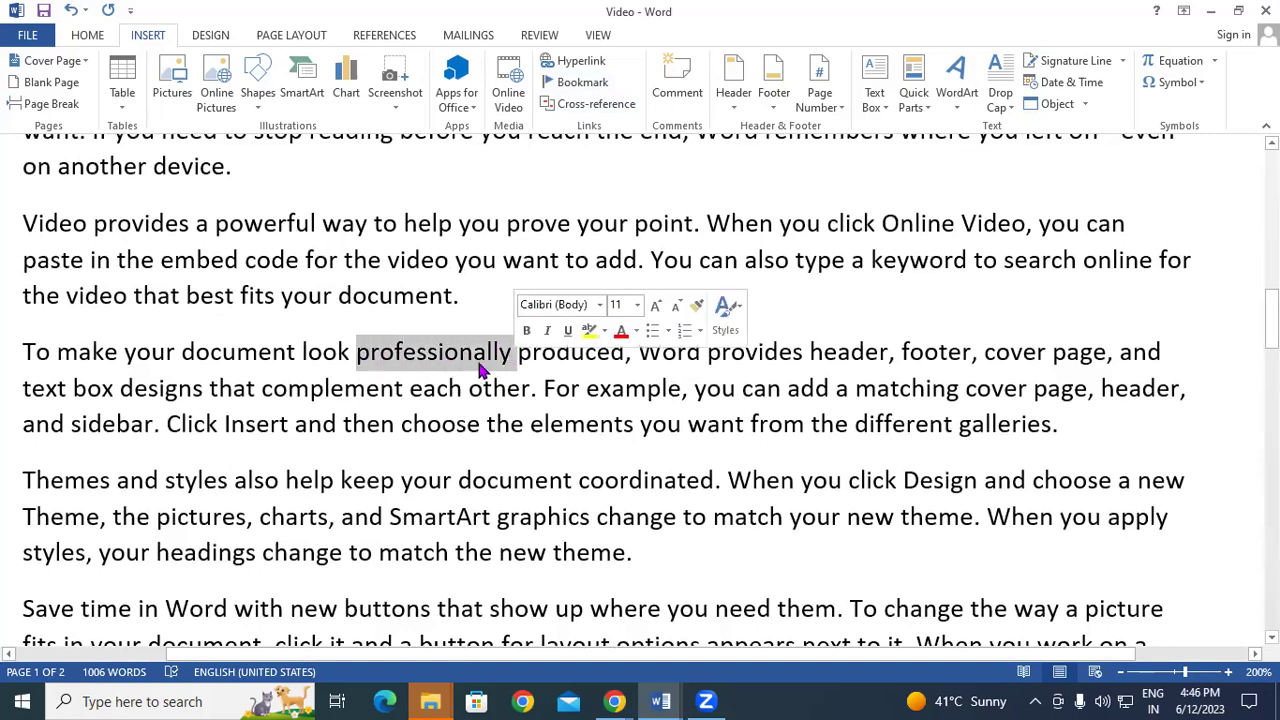
click(563, 86)
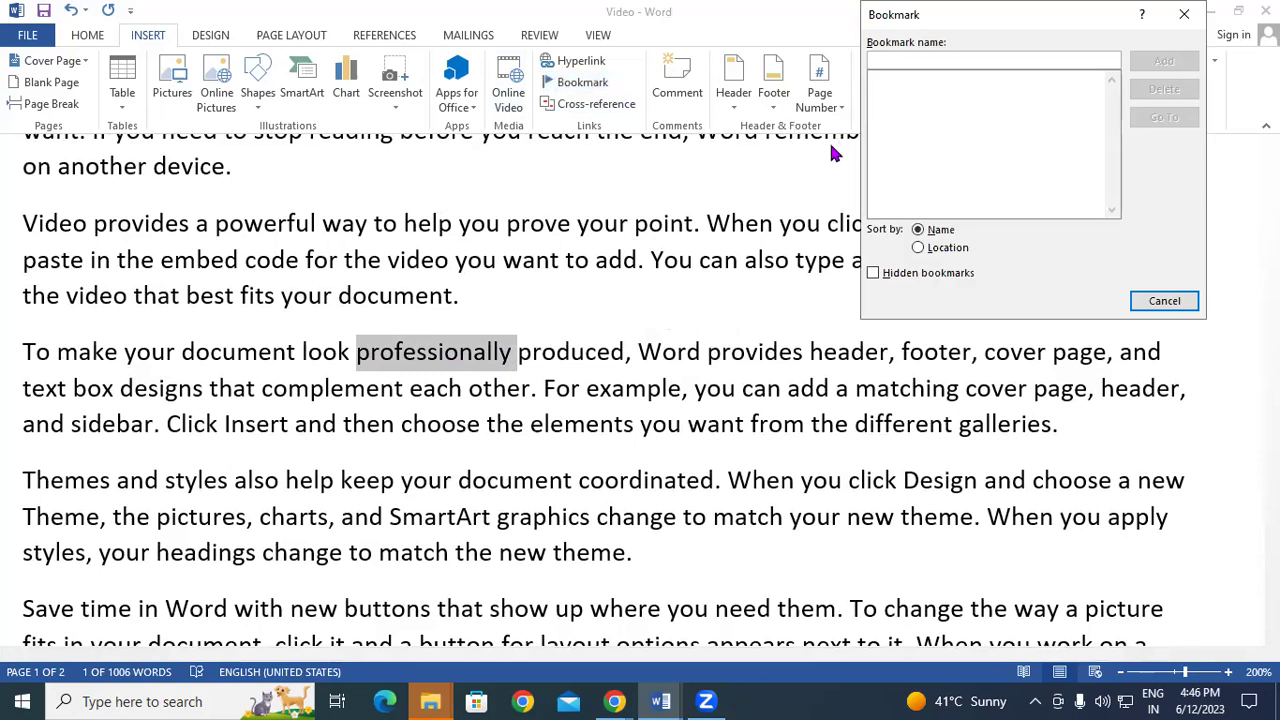
text(p)
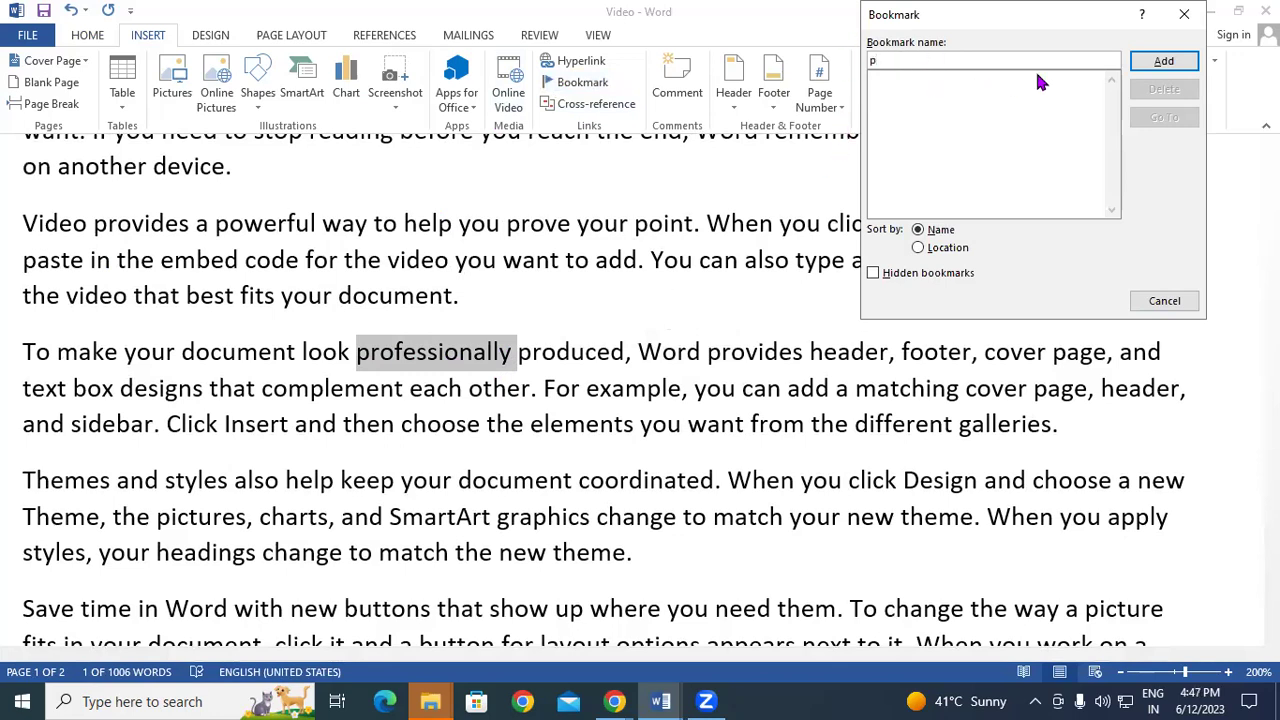
click(1160, 63)
- Reopen the Bookmark list and use Go To to confirm bookmark p reaches 'professionally'
scroll(777, 477, down, 3)
scroll(300, 450, up, 10)
click(190, 353)
click(580, 82)
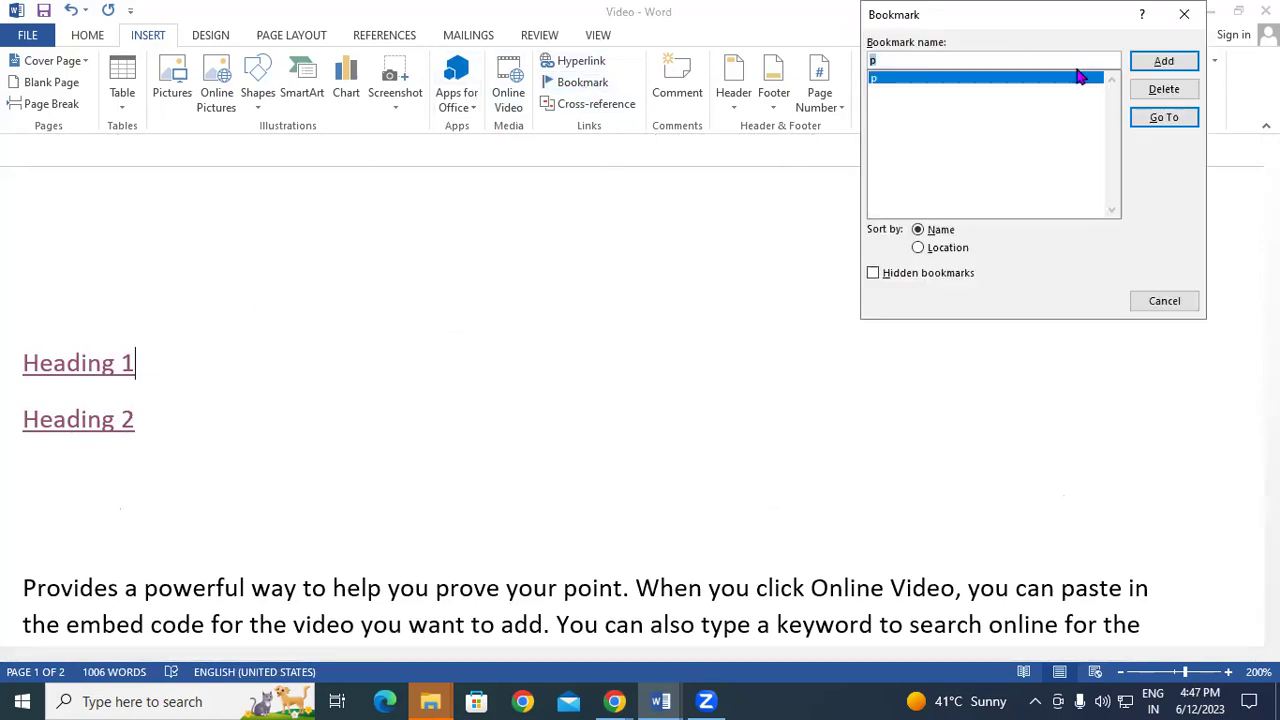
click(1155, 118)
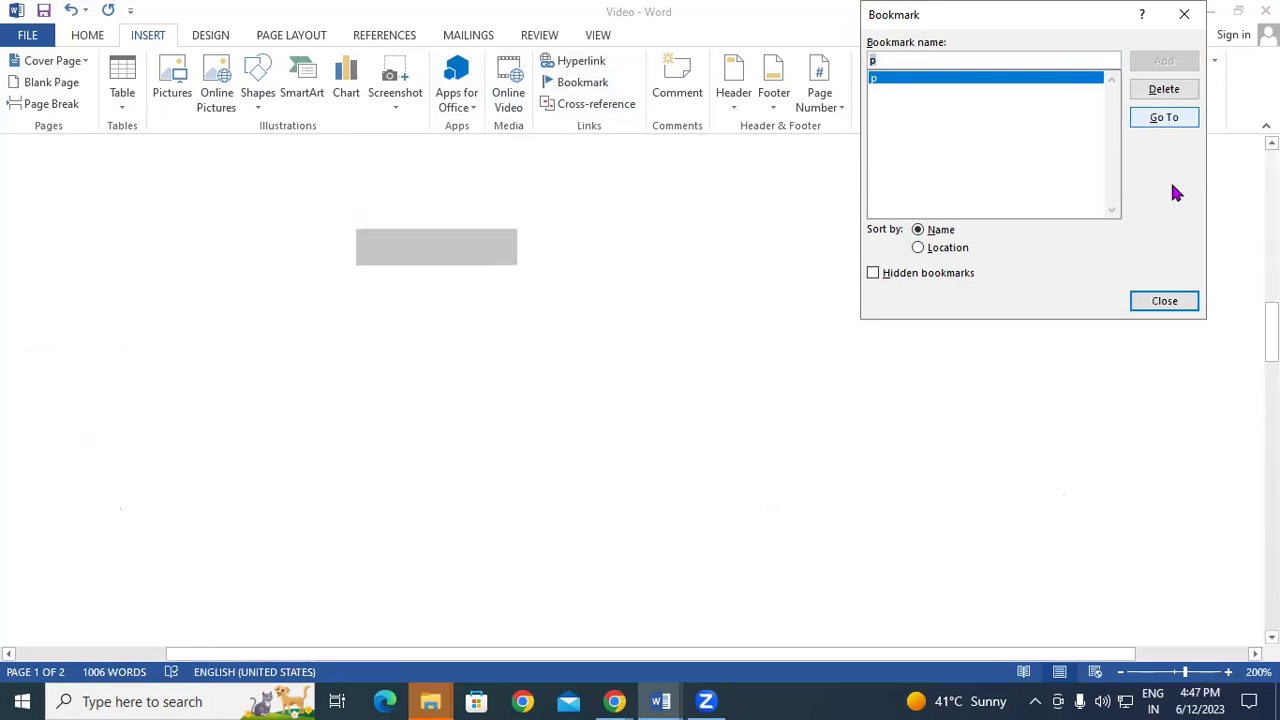
click(1178, 293)
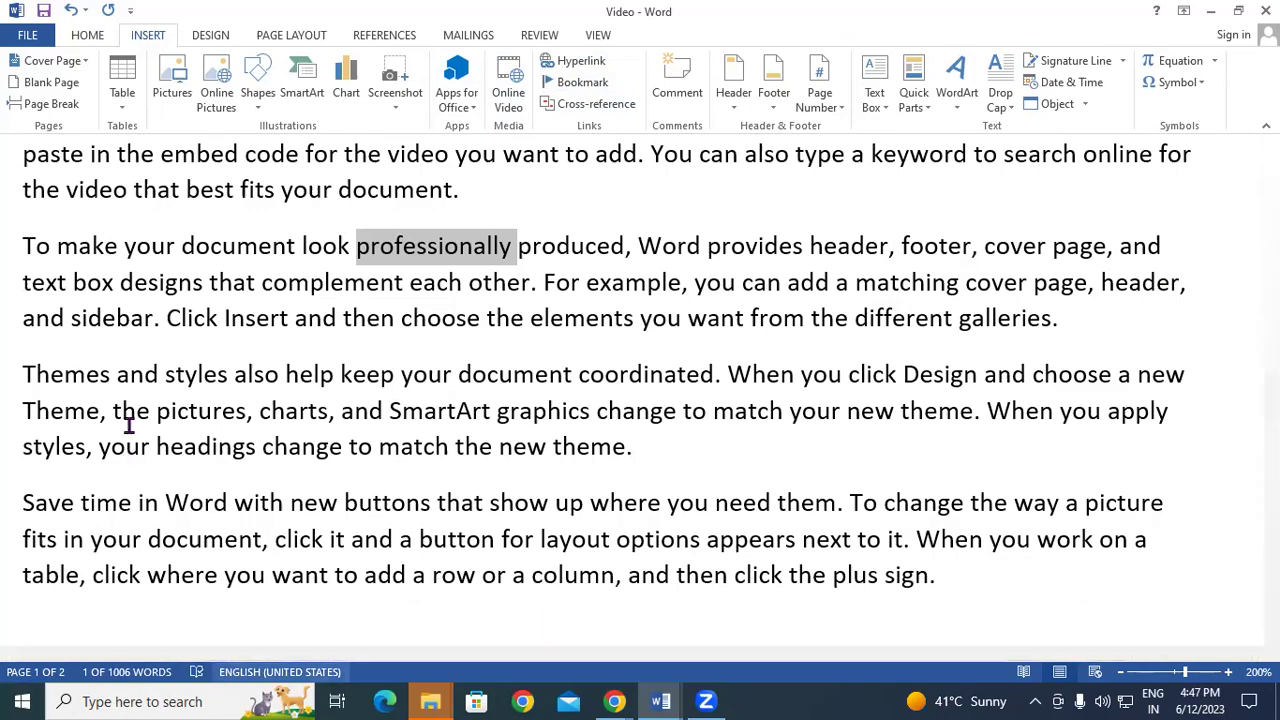
- On a new line below Heading 2, insert a hyperlink to bookmark p
scroll(120, 434, down, 3)
scroll(131, 434, up, 8)
scroll(140, 429, up, 2)
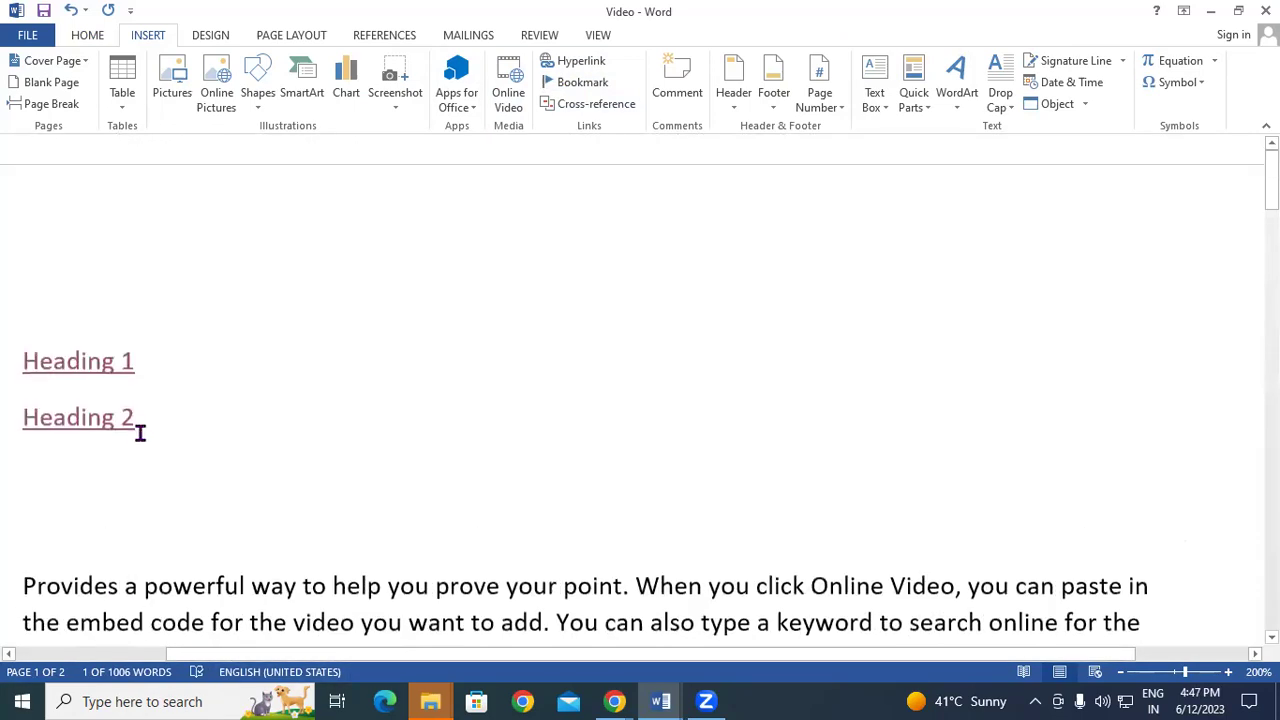
click(172, 427)
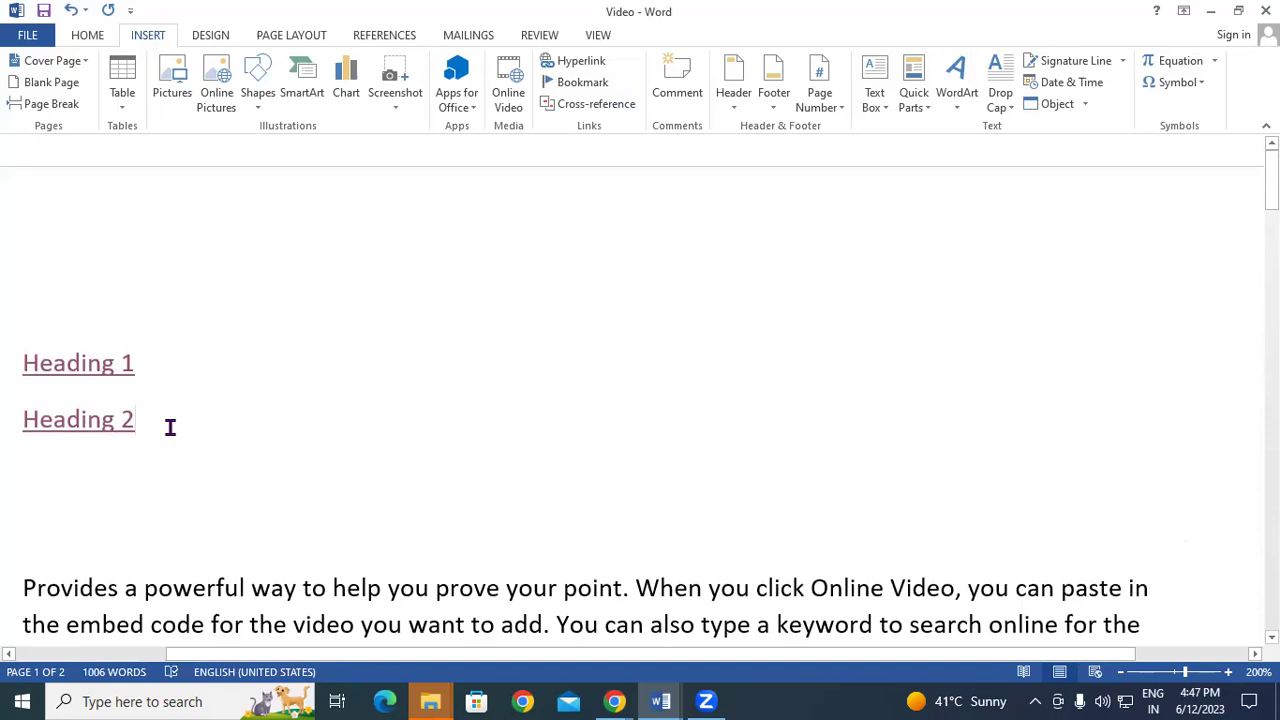
key(Return)
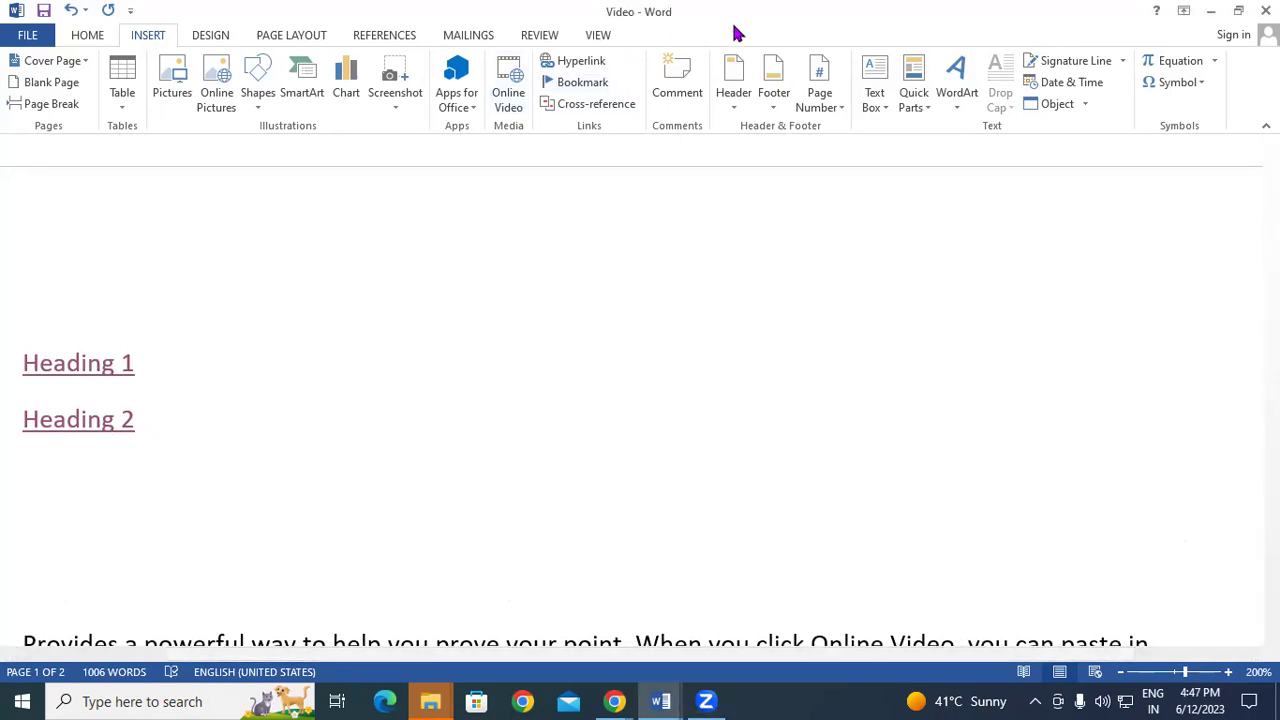
click(577, 62)
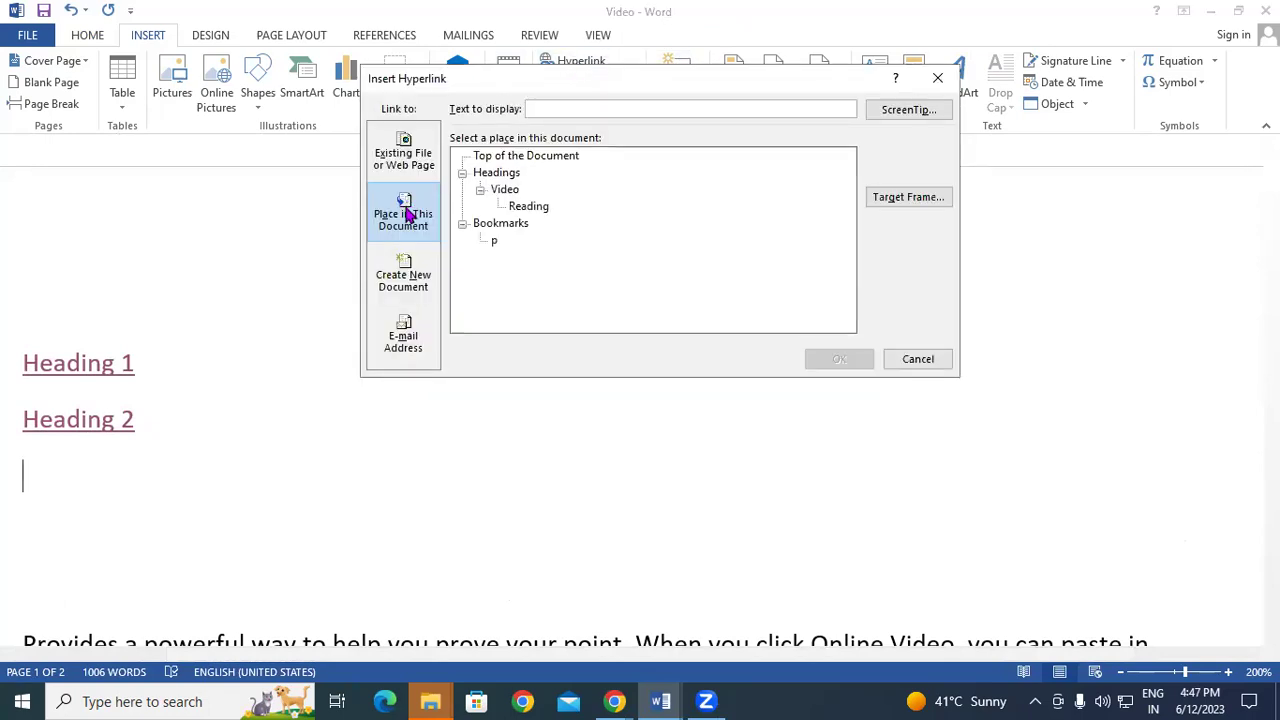
click(493, 244)
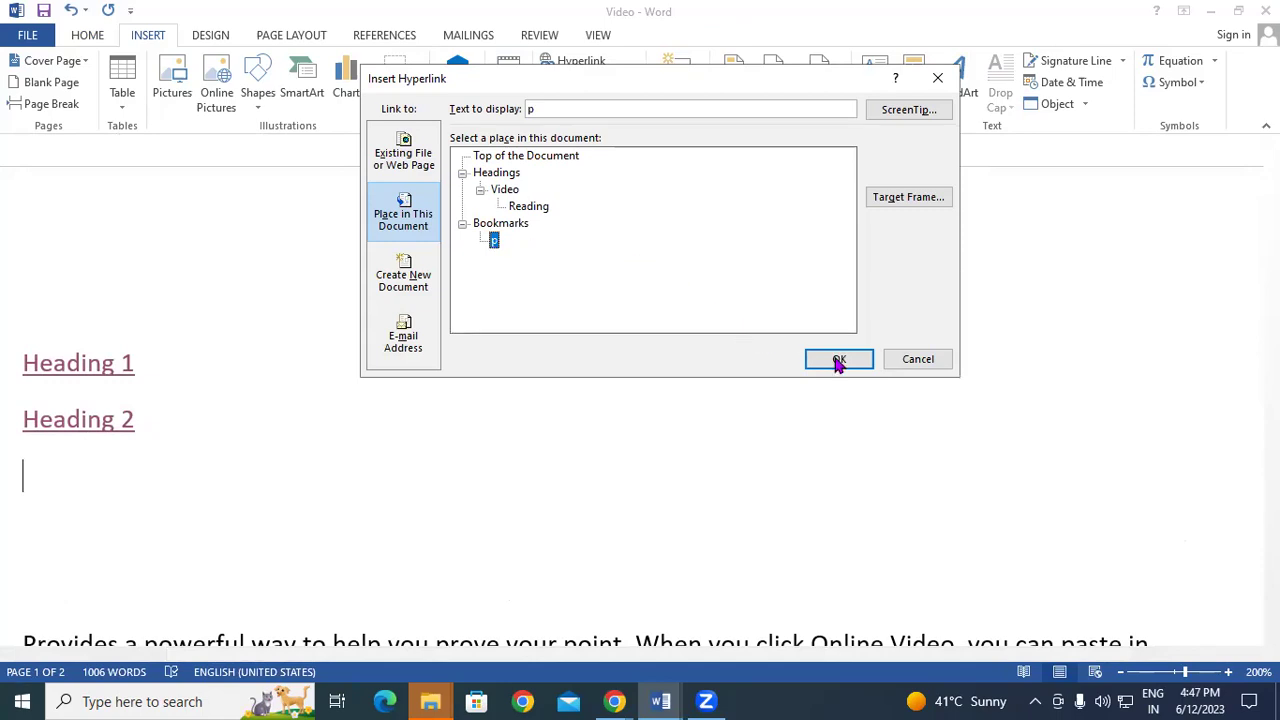
click(866, 366)
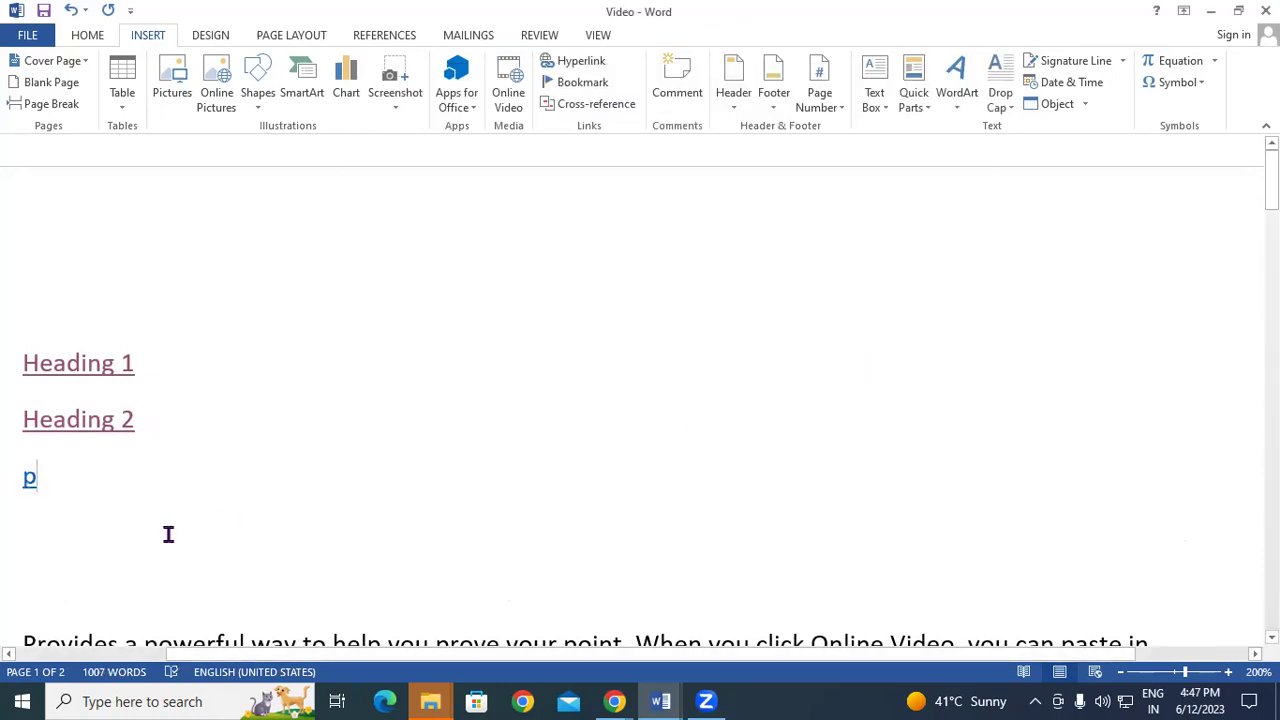
- Follow the new p link to check it jumps to 'professionally'
double_click(29, 477)
click(29, 481)
ctrl+click(29, 480)
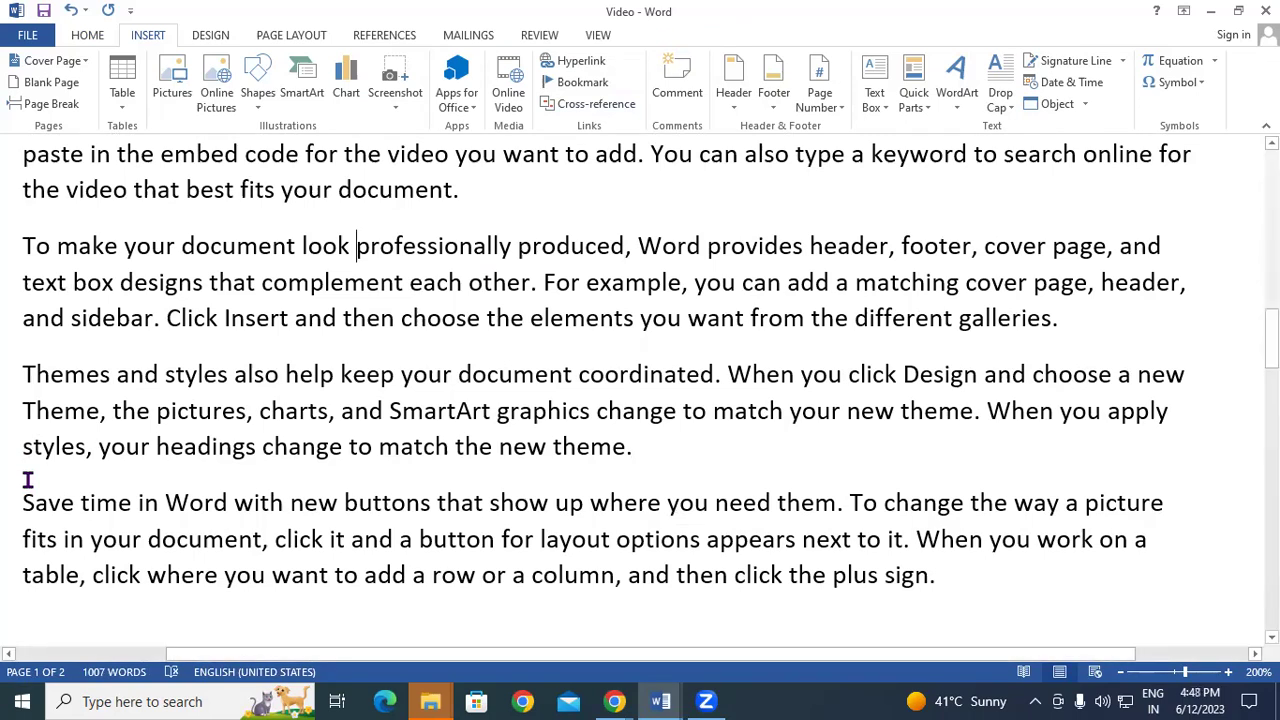
- Cancel the Insert Hyperlink dialog without adding a link
click(566, 63)
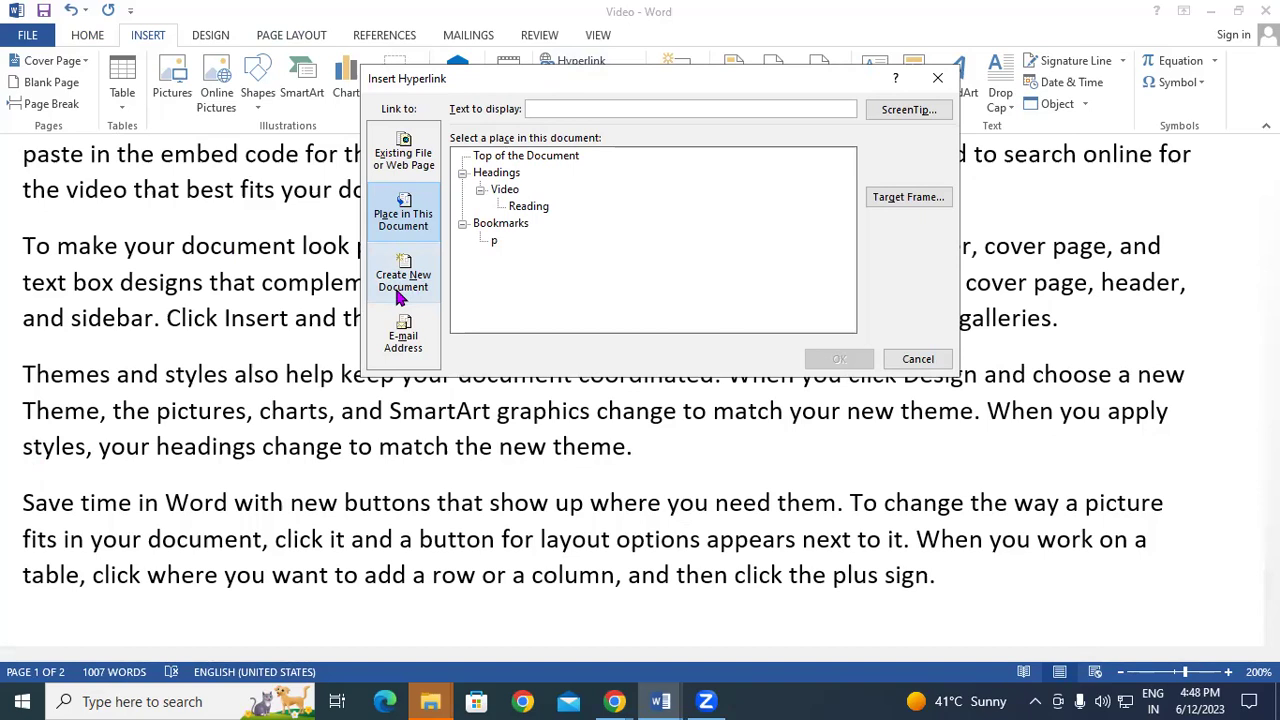
click(918, 359)
scroll(606, 489, down, 2)
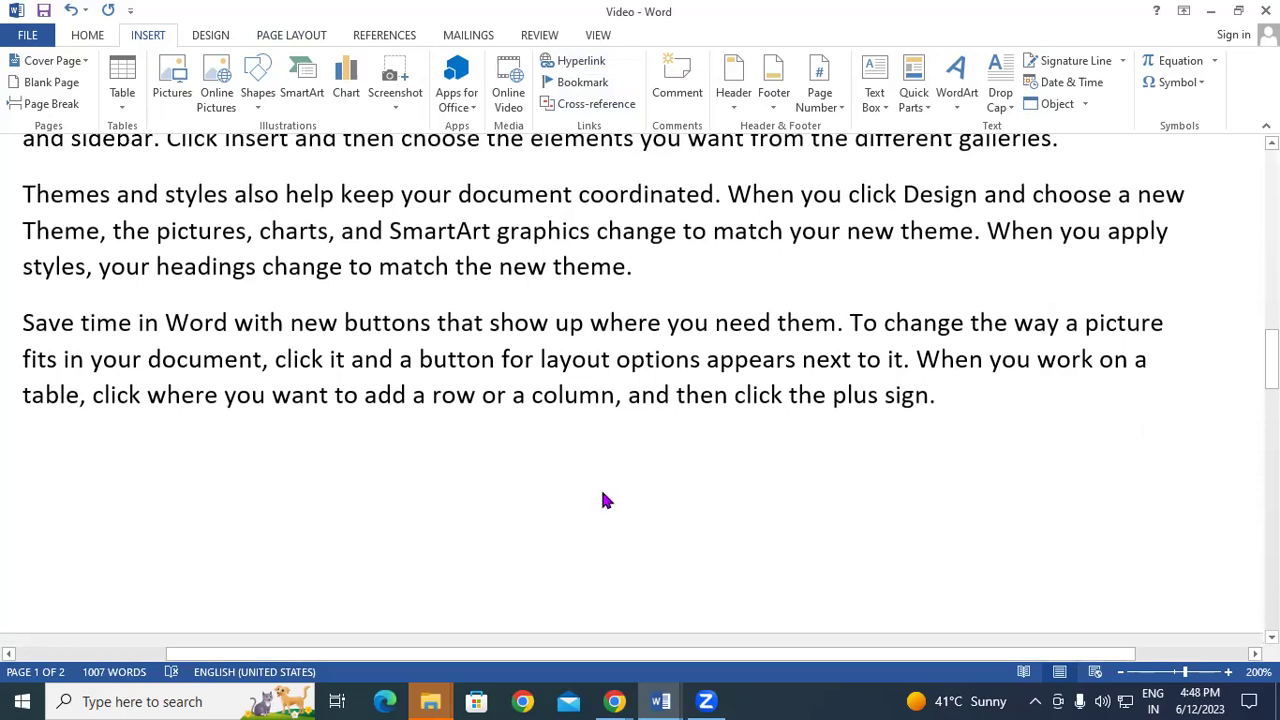
- Open new blank documents with Ctrl+N, then bring the Video document back to front
key(ctrl+n)
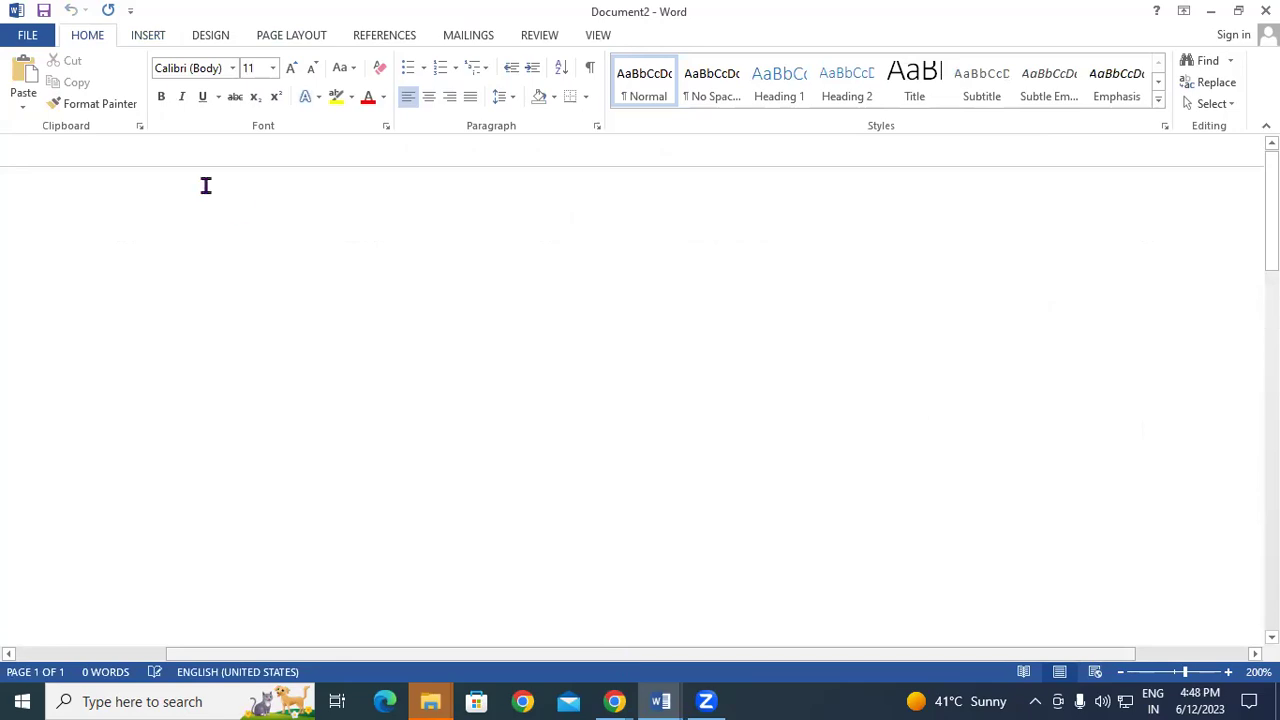
key(ctrl+w)
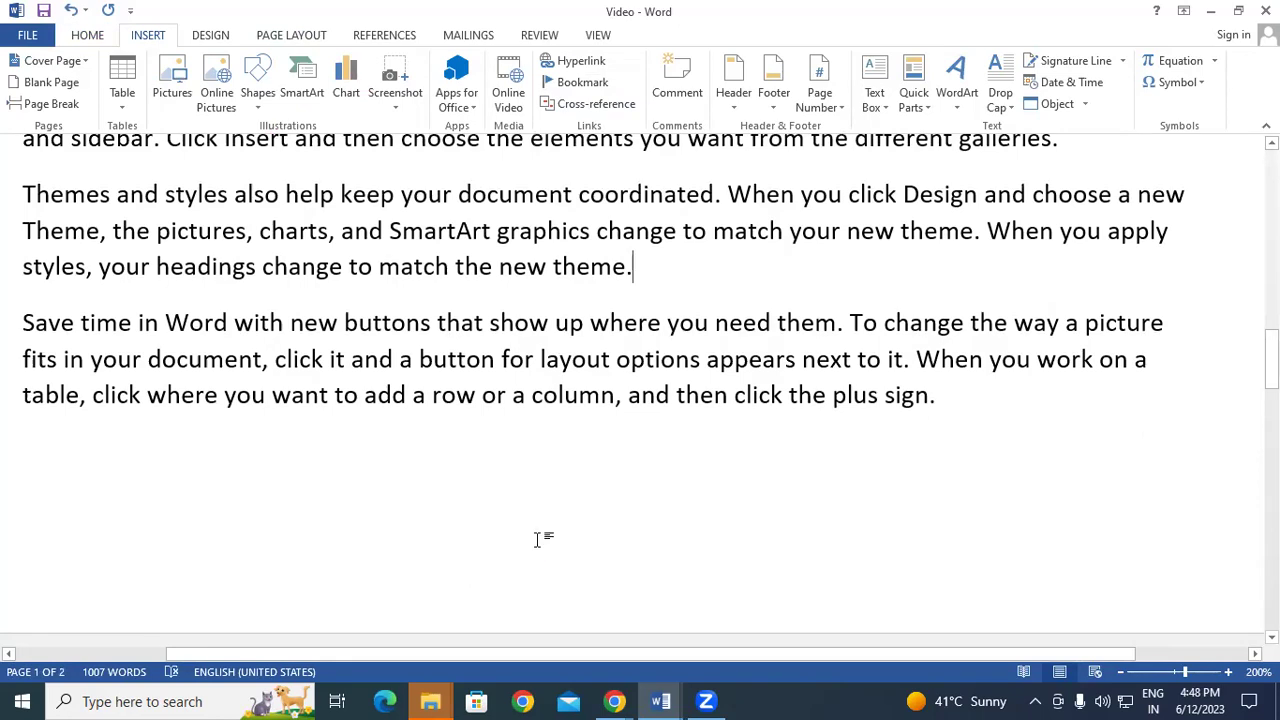
key(ctrl+n)
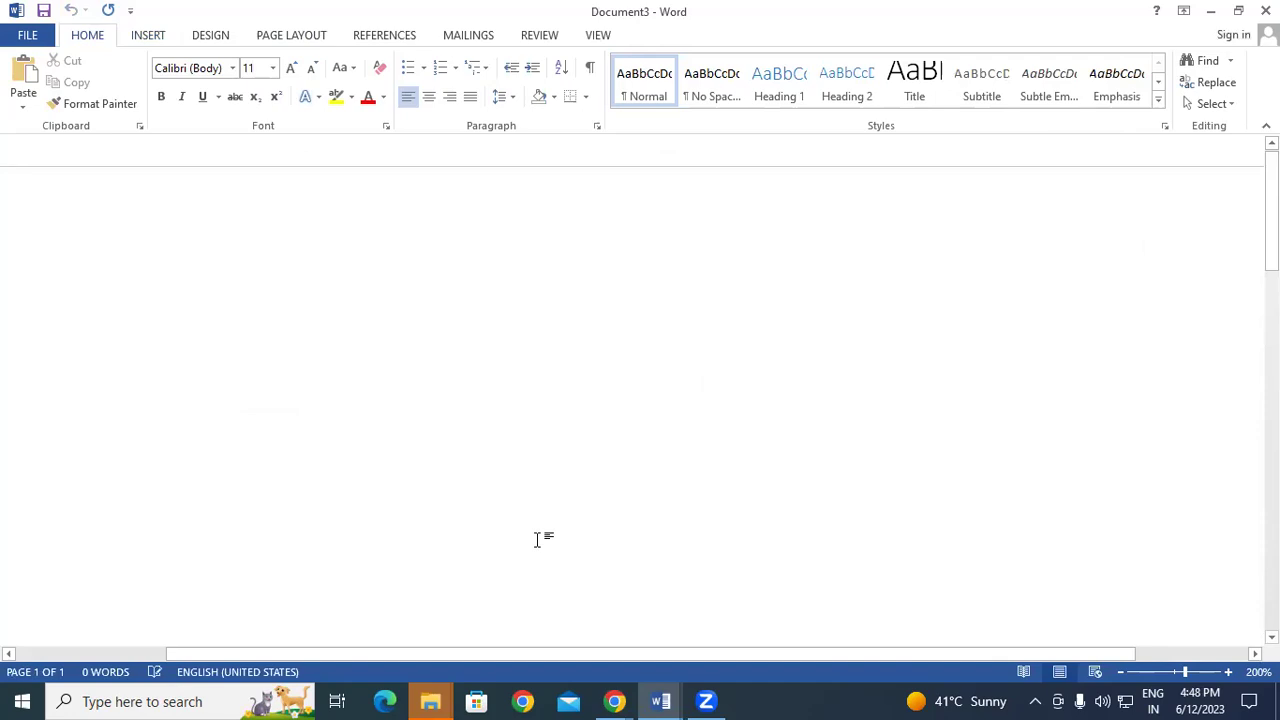
click(660, 701)
click(575, 625)
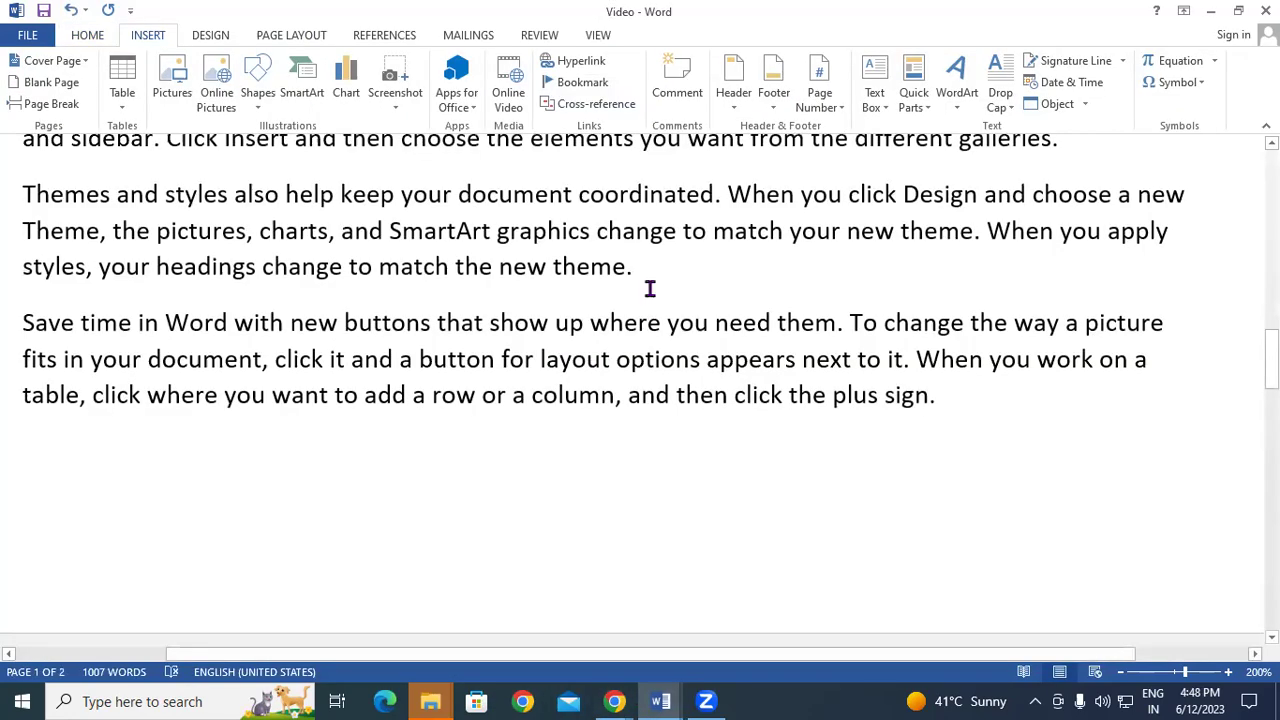
- Insert a hyperlink that creates a new document named 'New' and open it for editing
click(598, 62)
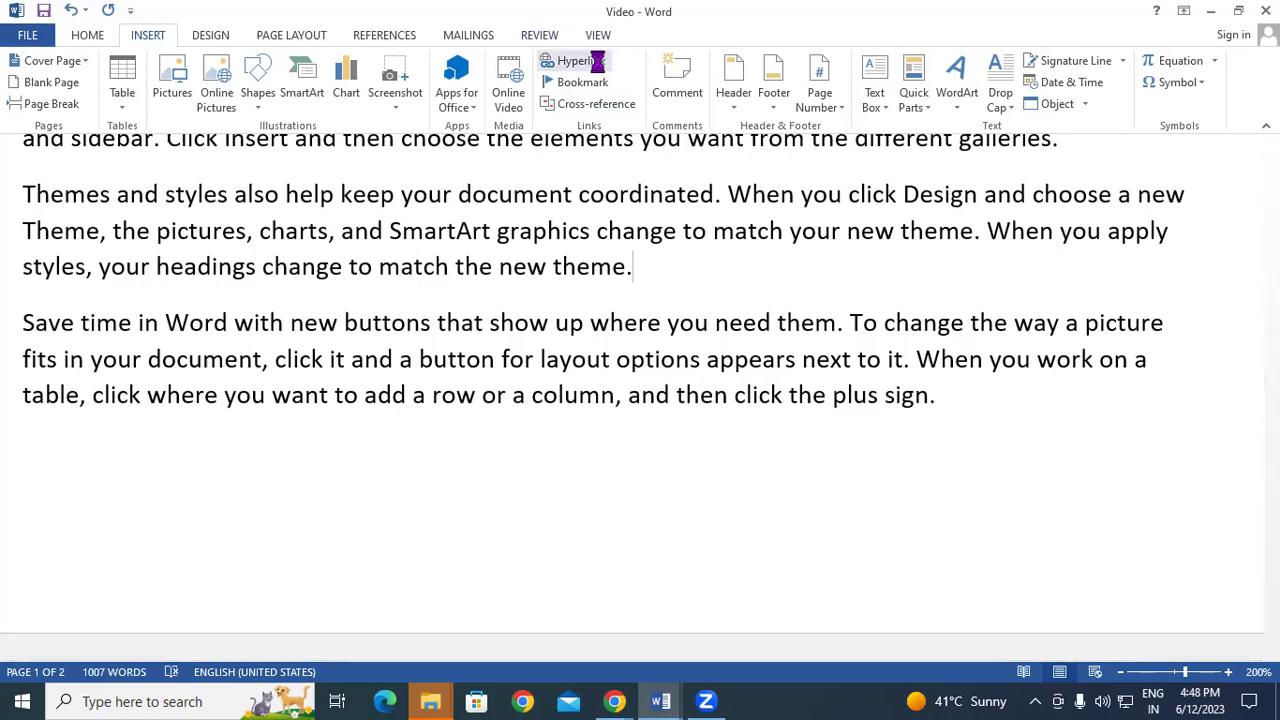
click(405, 279)
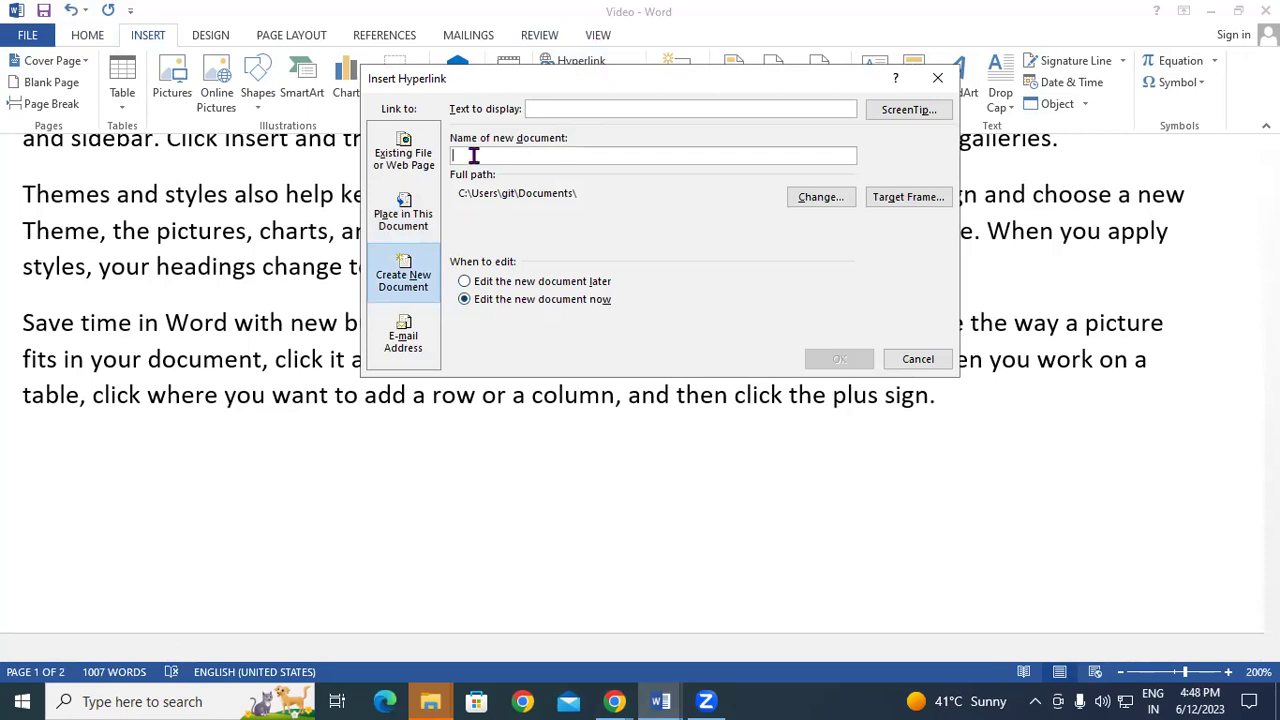
text(N)
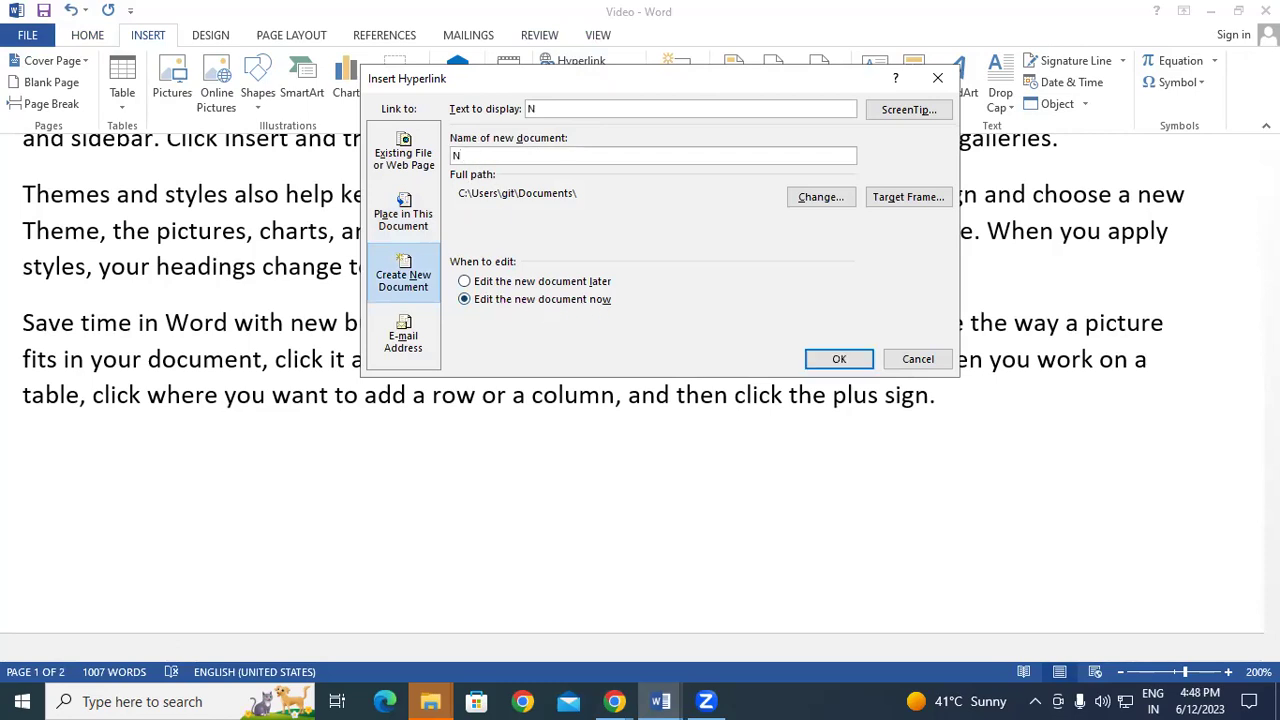
text(ew)
click(818, 359)
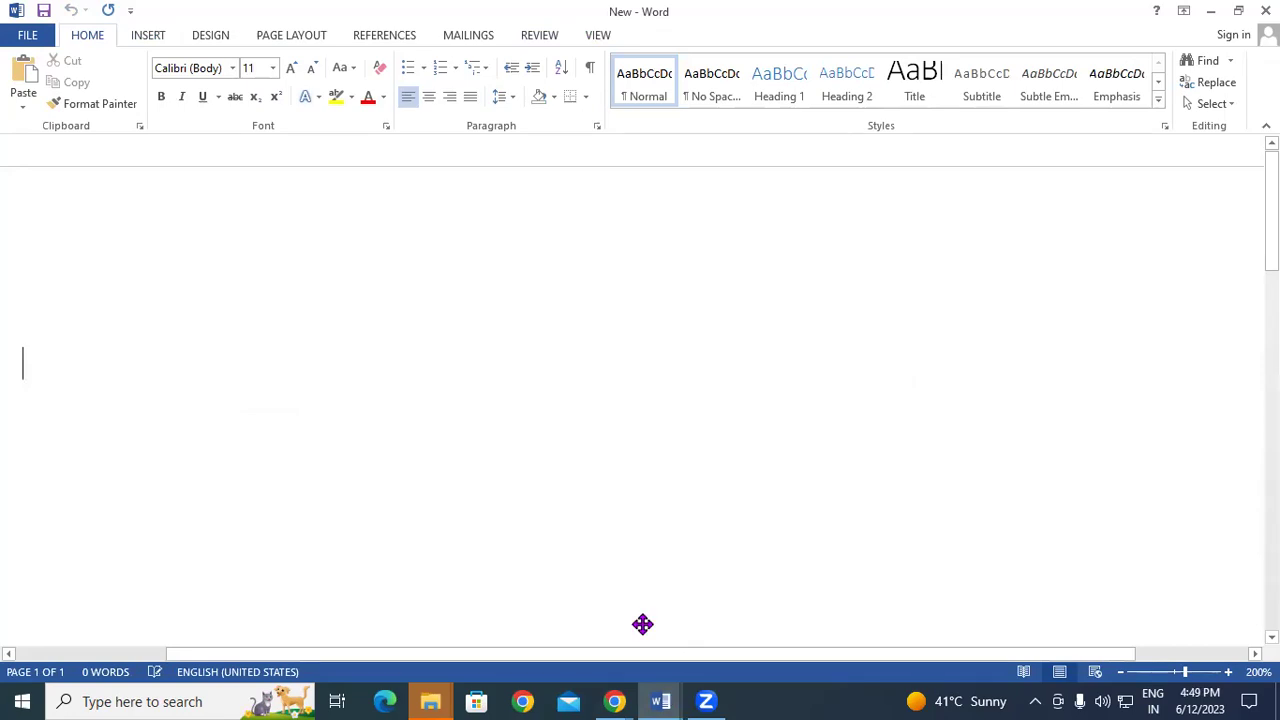
- In Document2, open the Insert Hyperlink dialog and cancel it without changes
click(158, 37)
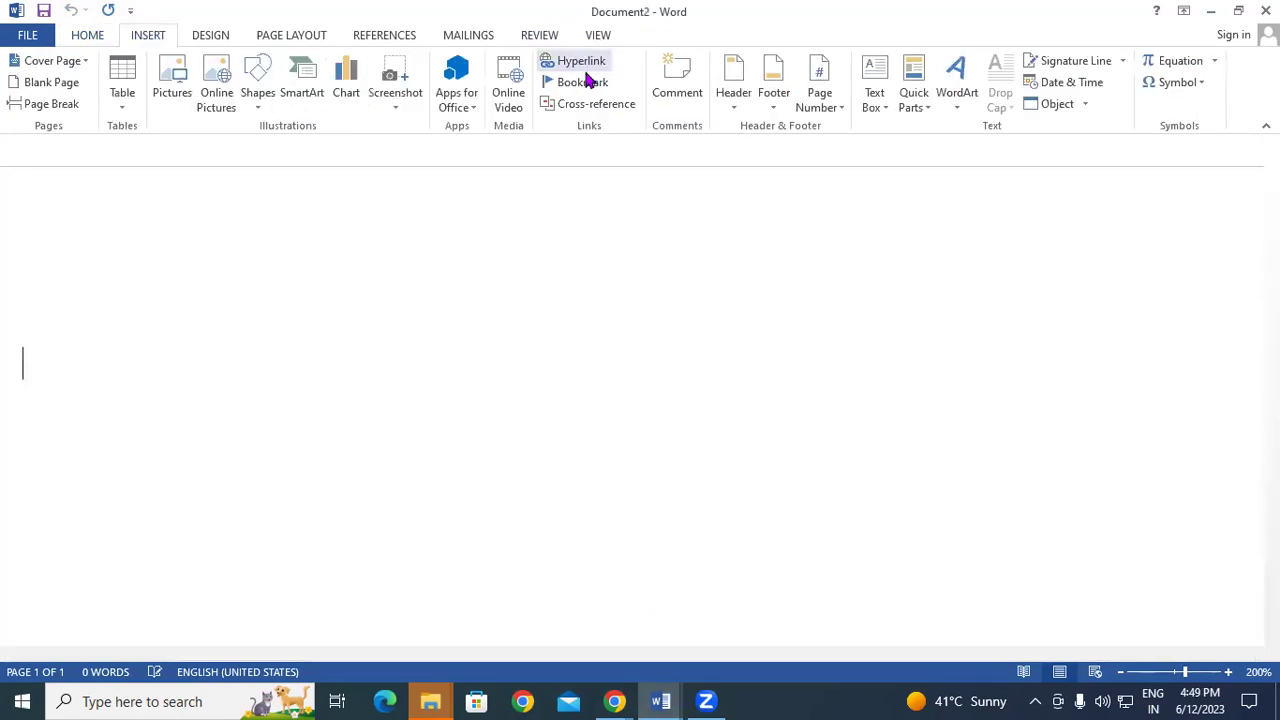
click(585, 66)
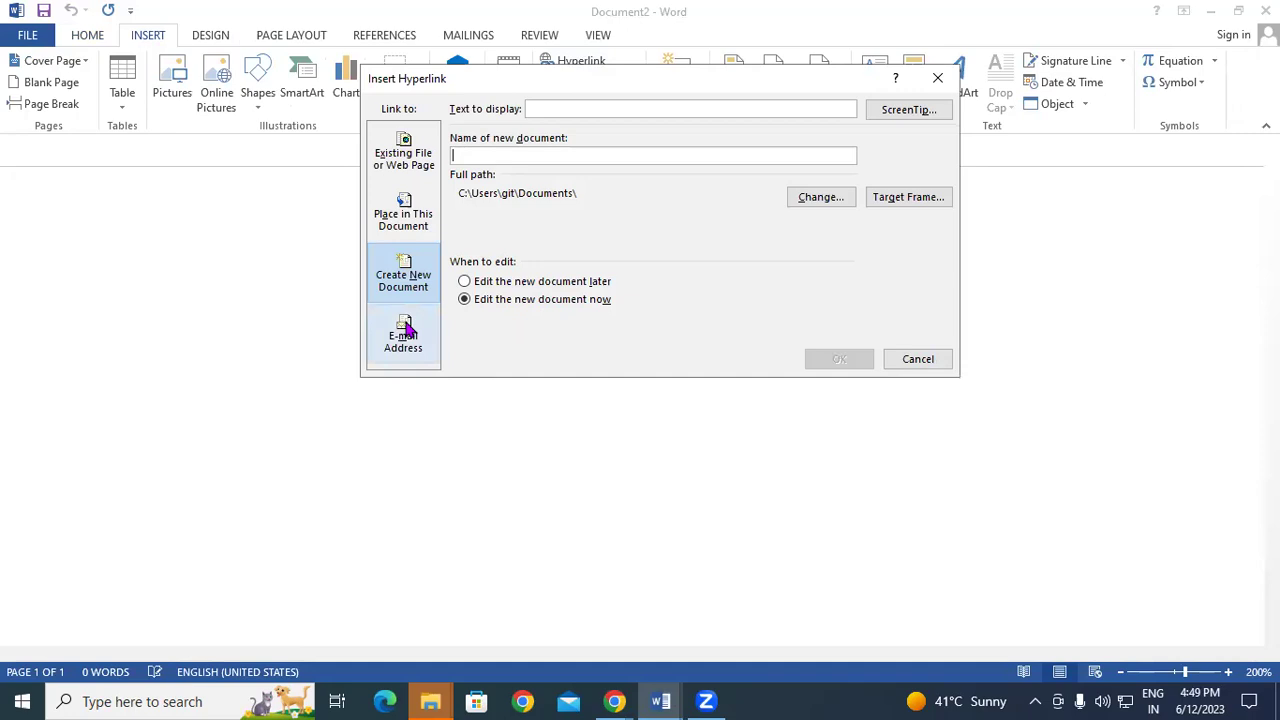
click(920, 362)
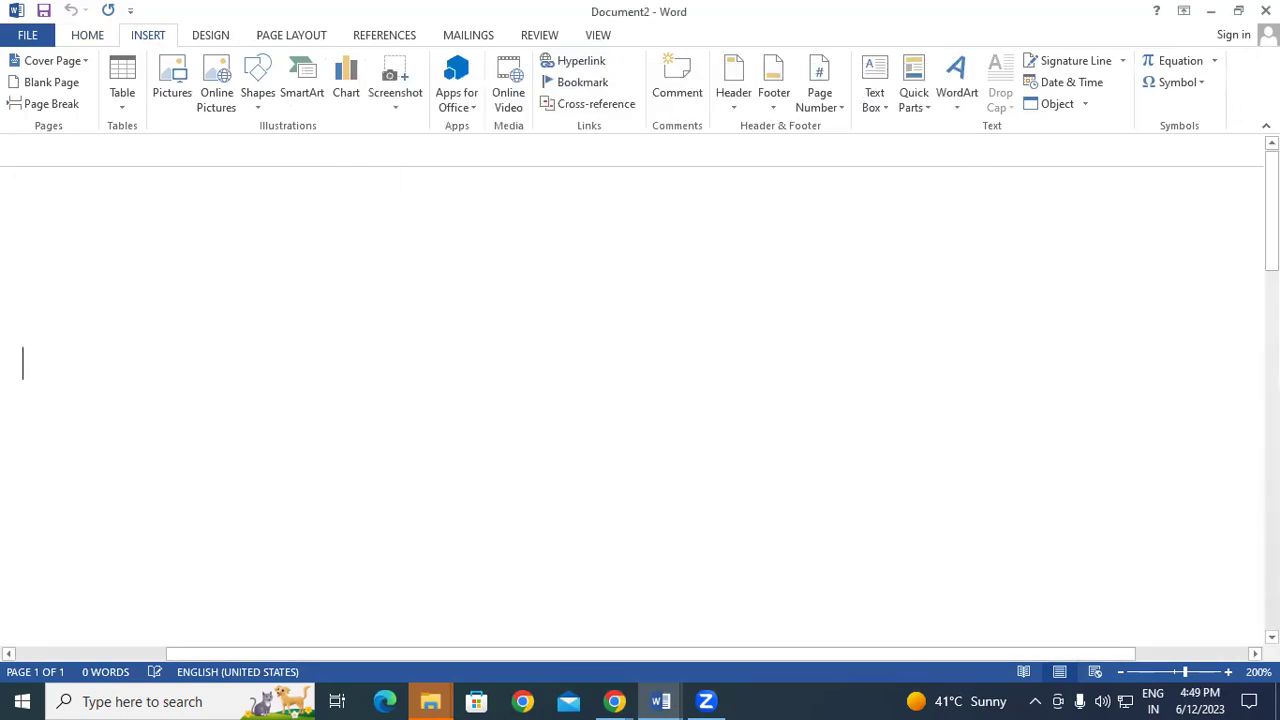
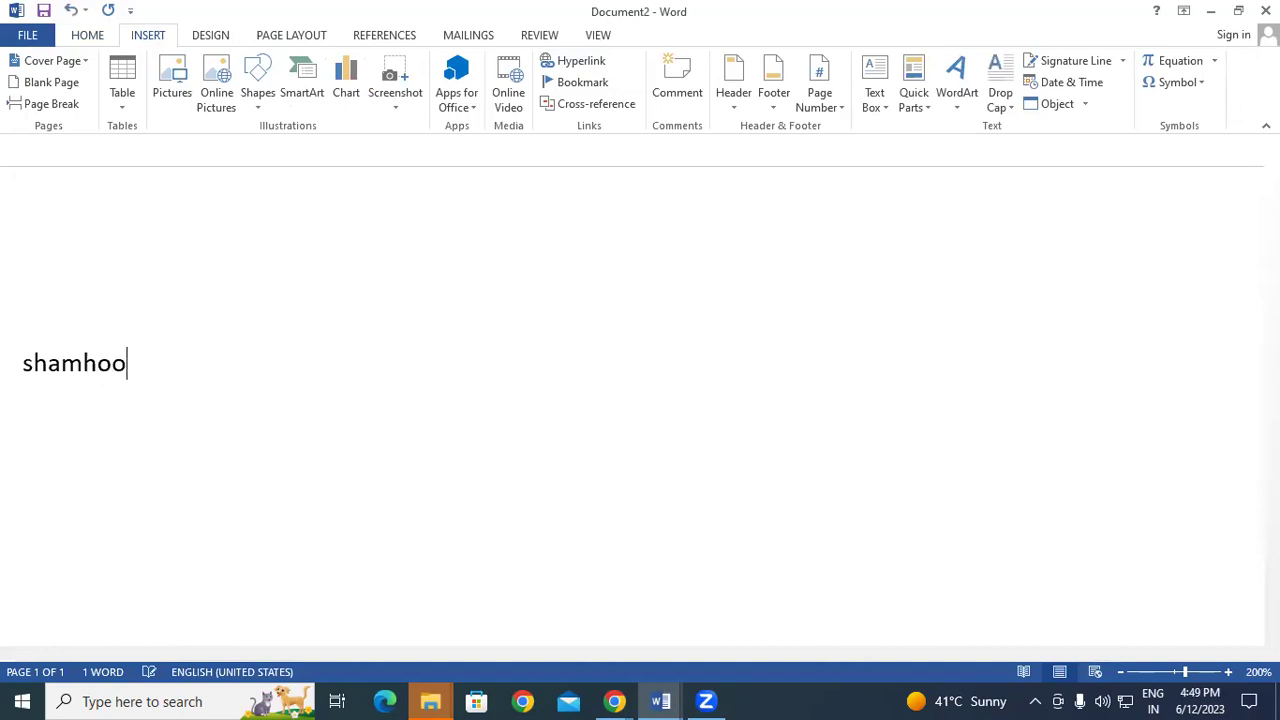
- Type an e-mail address on Document2's blank page, select the line, and press Ctrl+K
triple_click(15, 368)
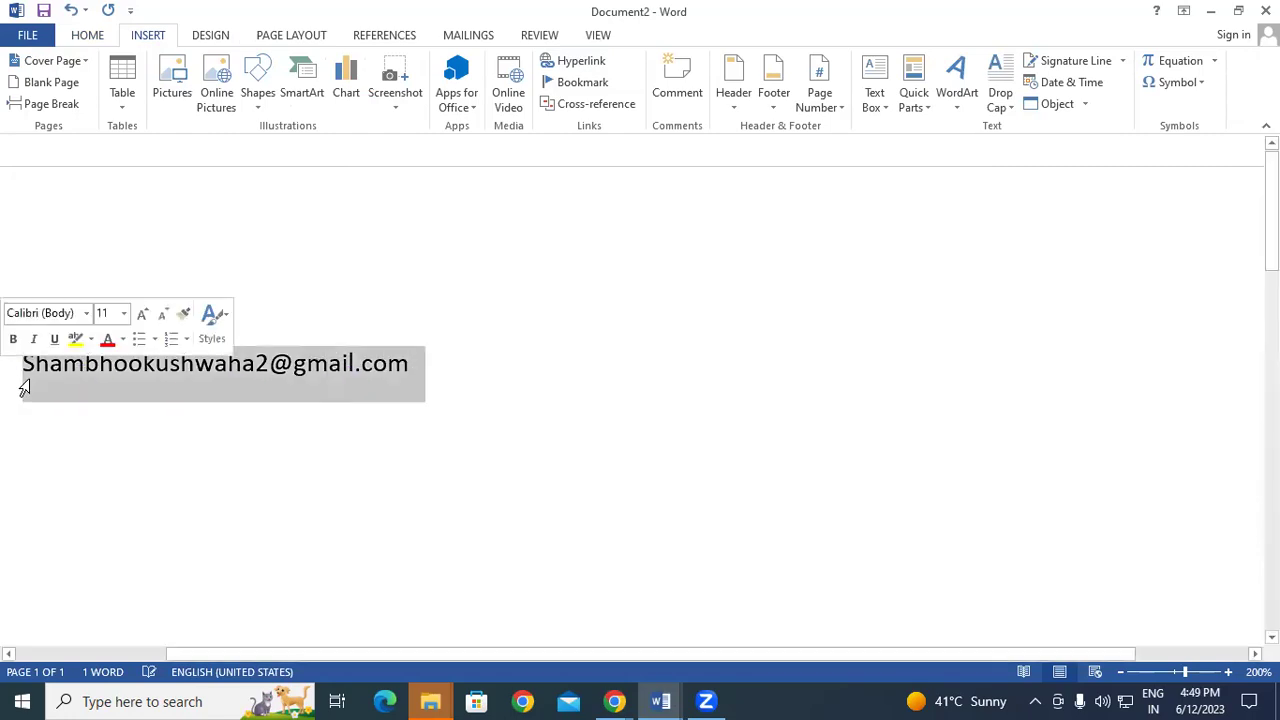
key(ctrl+k)
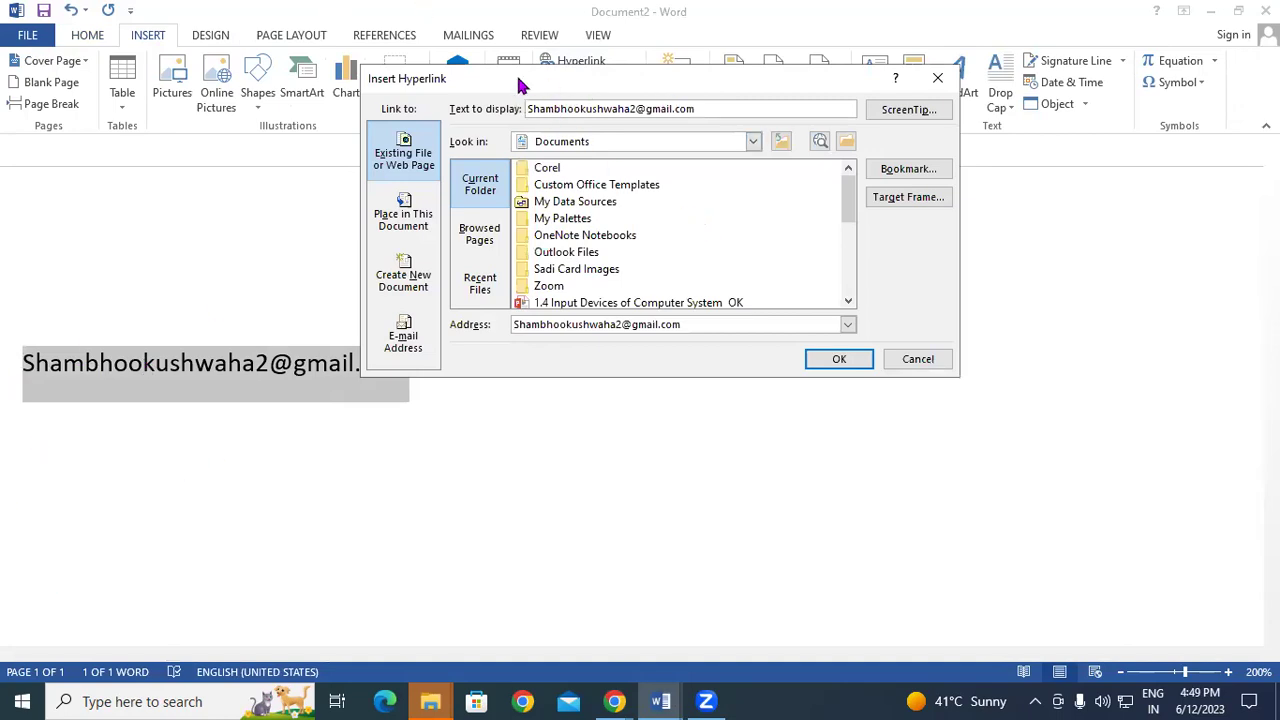
- Paste into the E-mail Address field, clear the wrong address, and cancel the dialog
drag(517, 80, 655, 72)
click(538, 327)
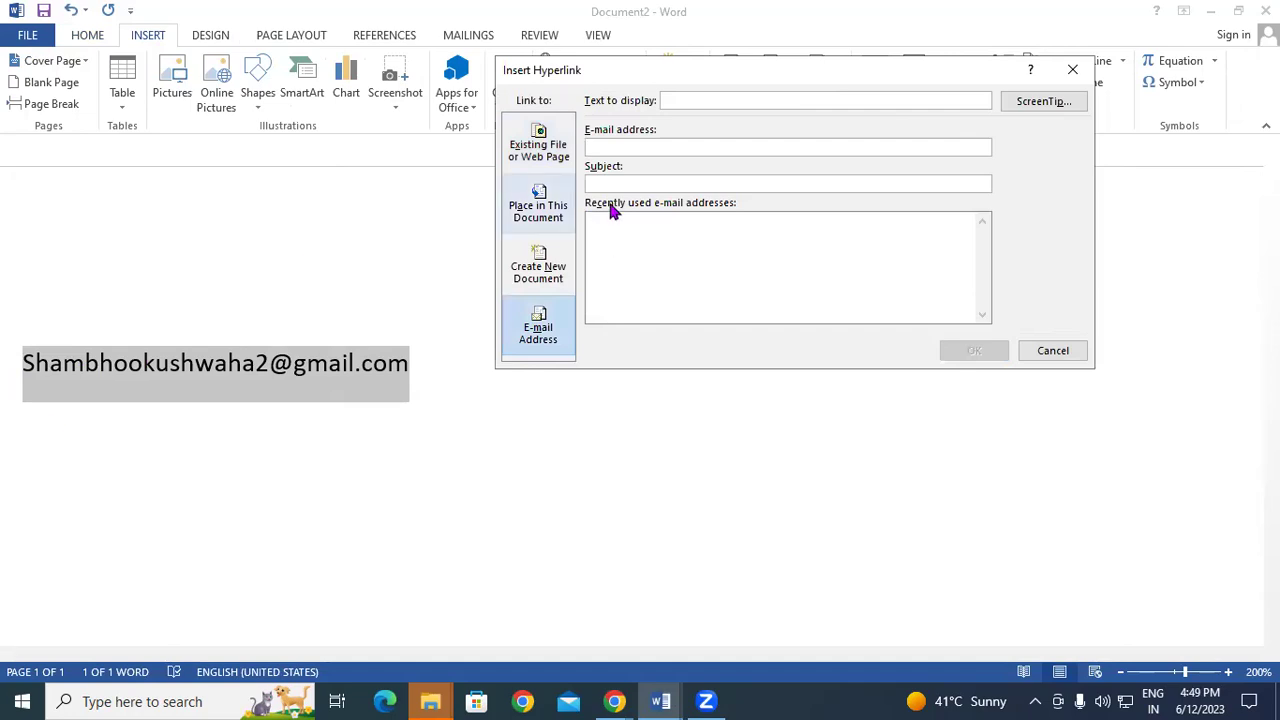
right_click(605, 147)
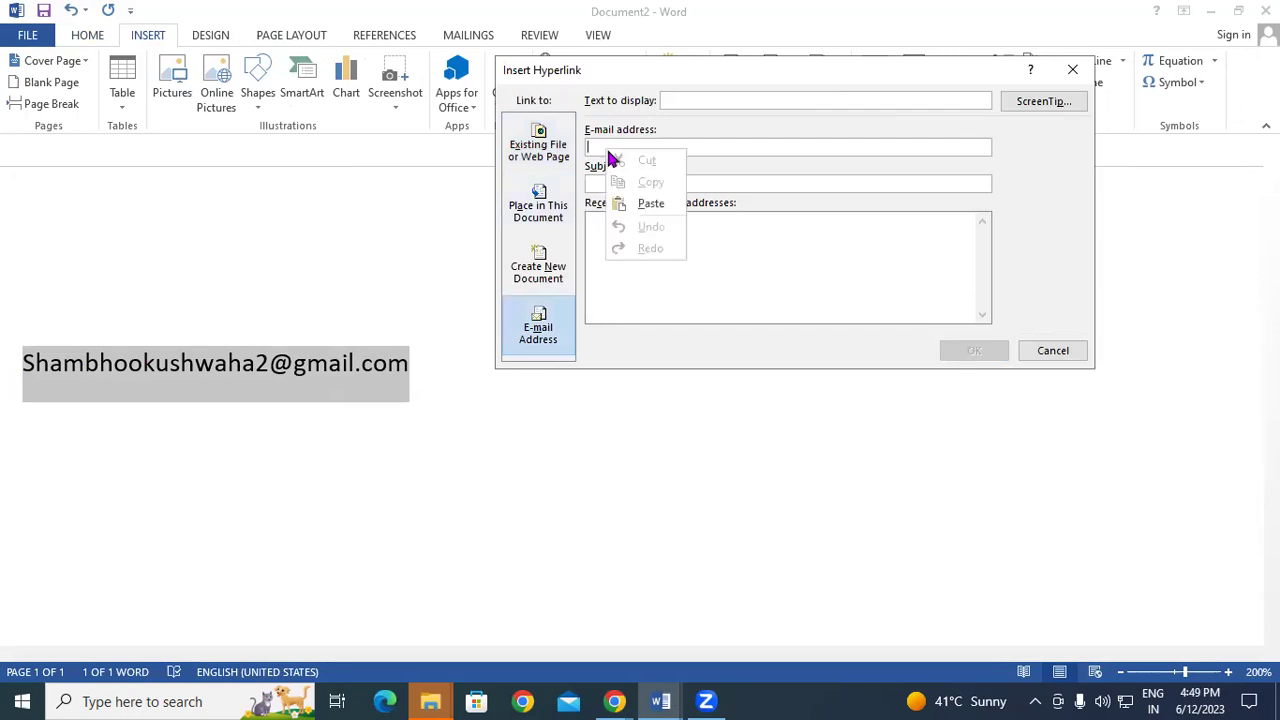
click(655, 204)
key(ctrl+a)
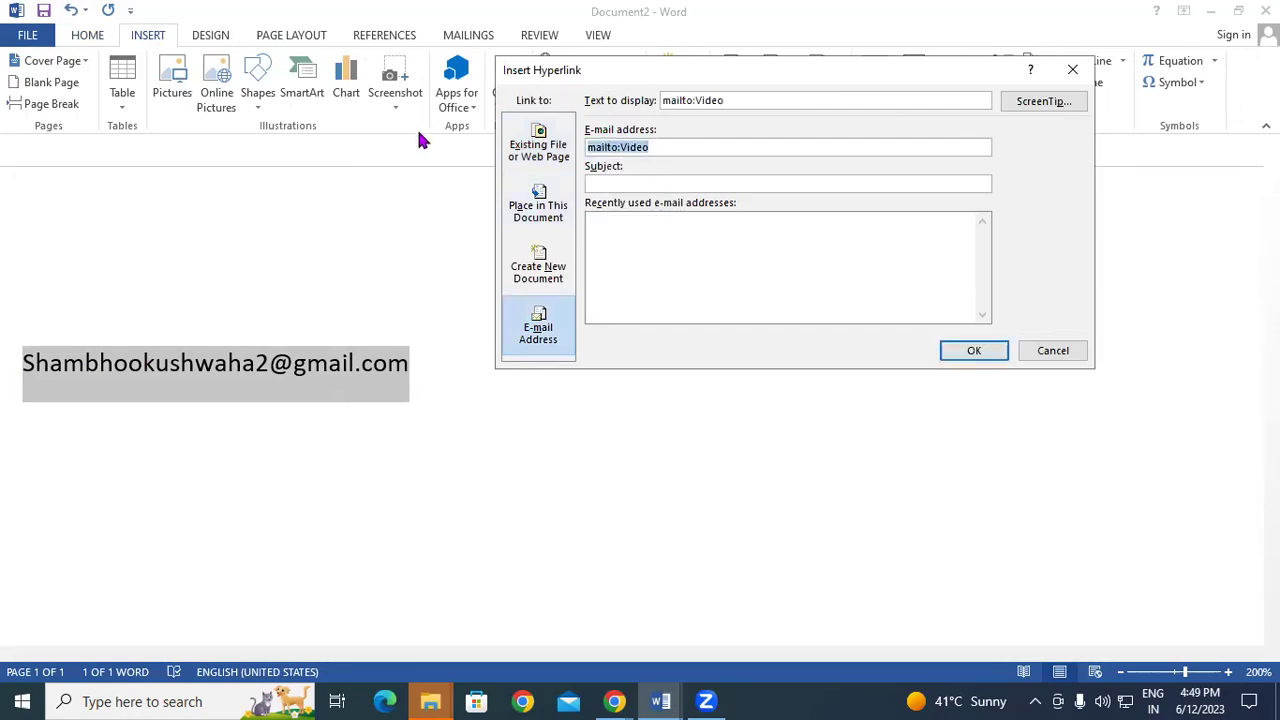
key(BackSpace)
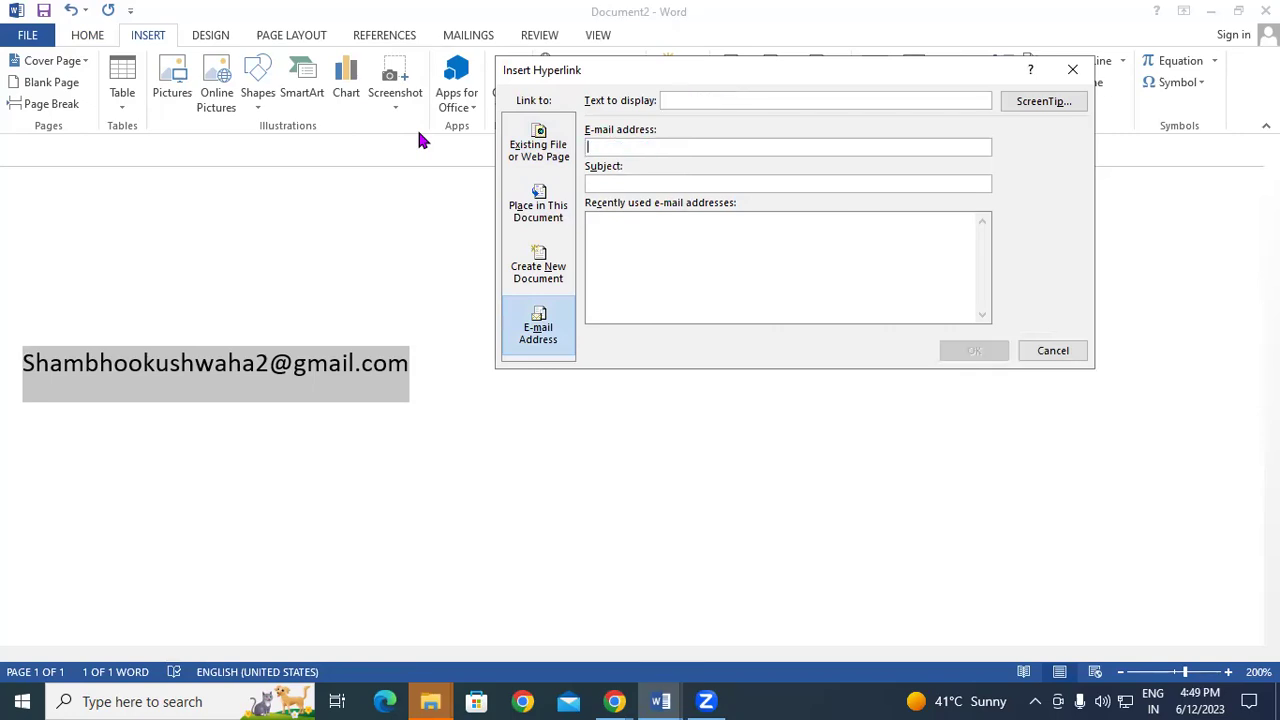
click(1051, 354)
- Copy the typed e-mail address and make it a mailto hyperlink via the E-mail Address option
click(436, 438)
key(ctrl+a)
right_click(349, 374)
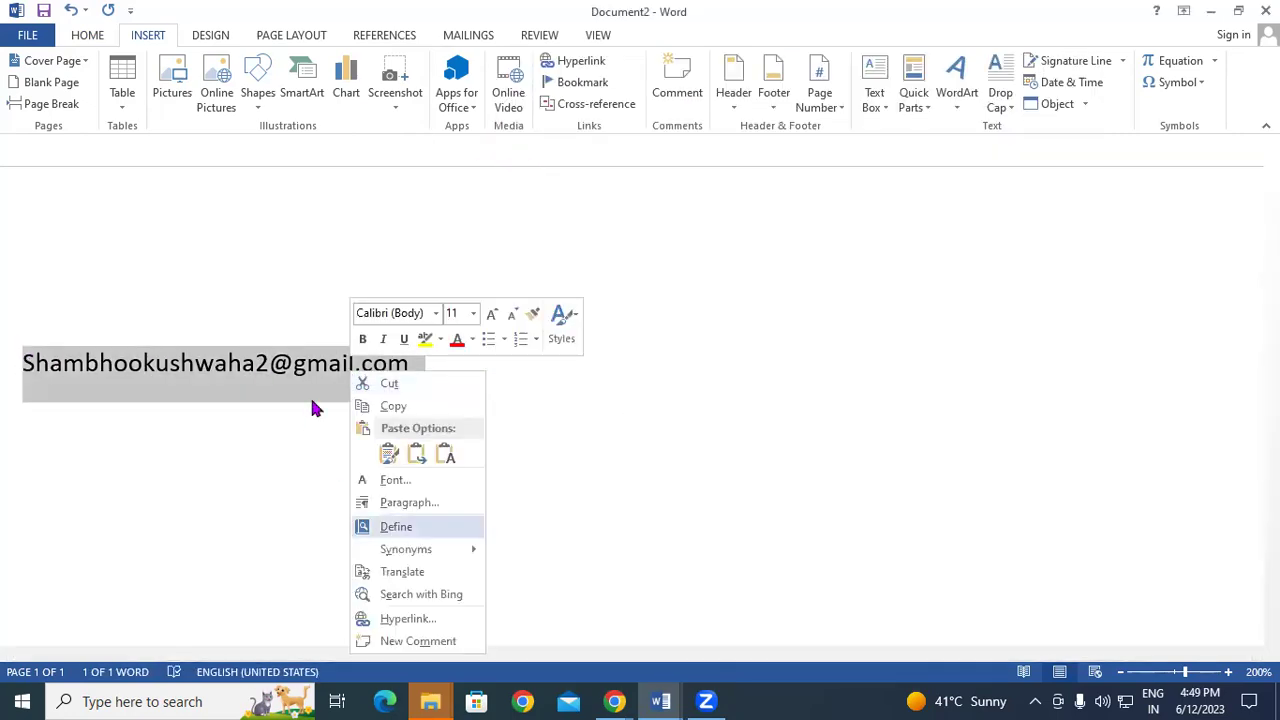
click(395, 407)
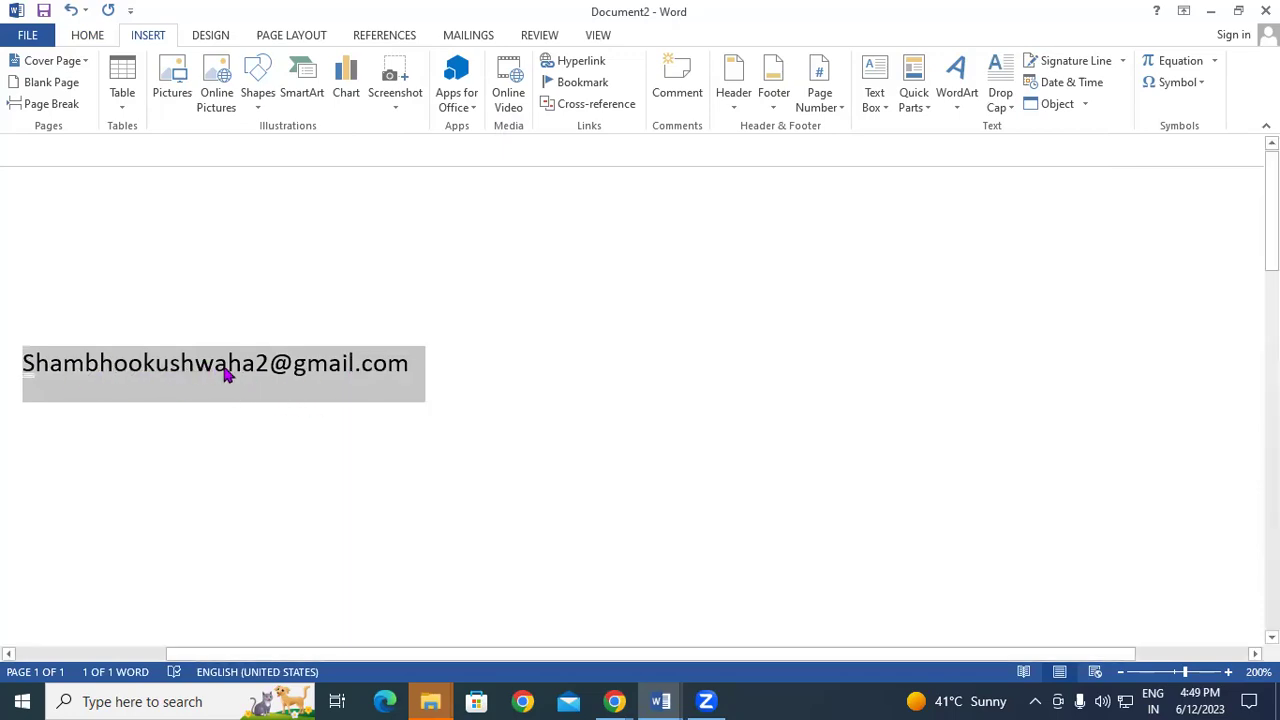
drag(409, 364, 23, 391)
key(ctrl+k)
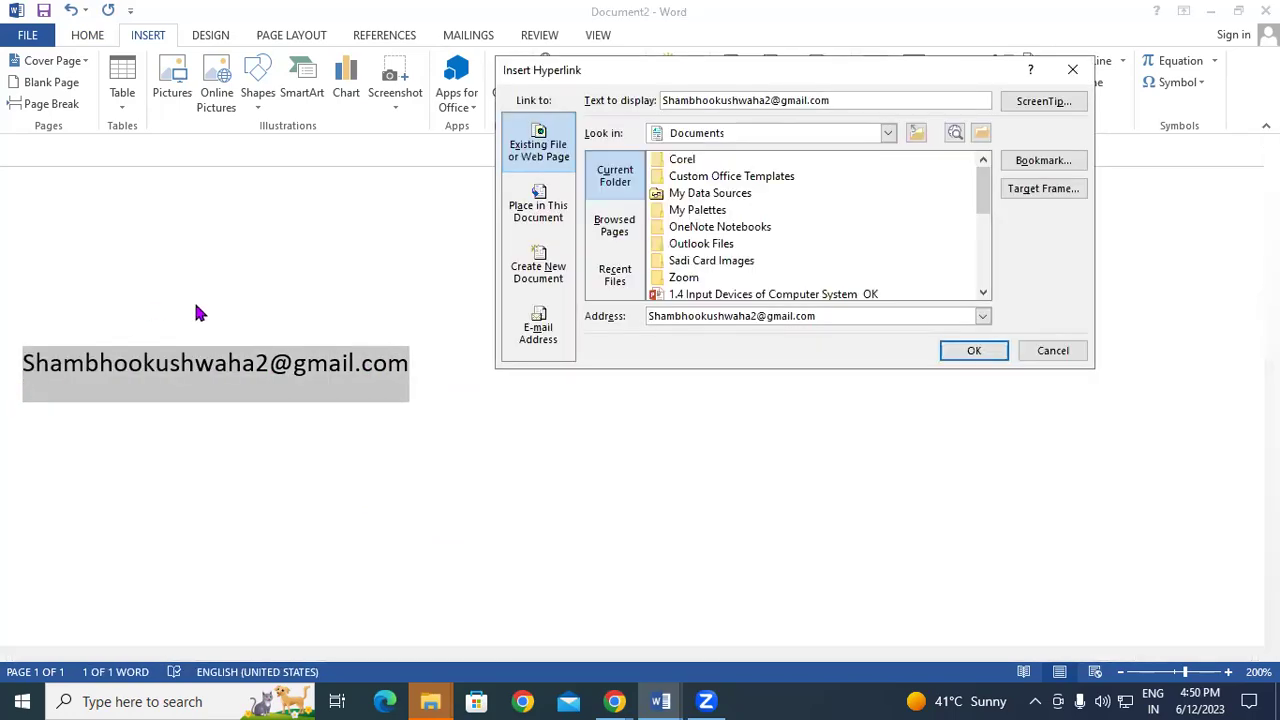
click(527, 328)
click(616, 145)
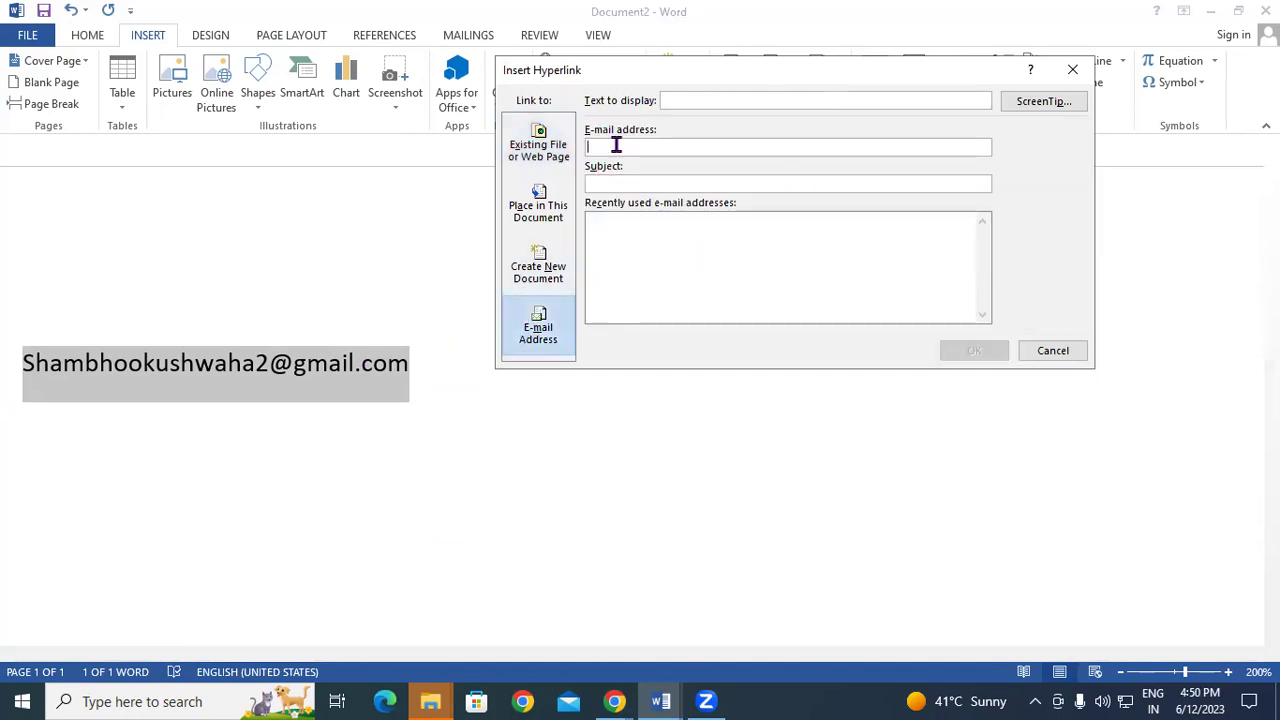
key(ctrl+v)
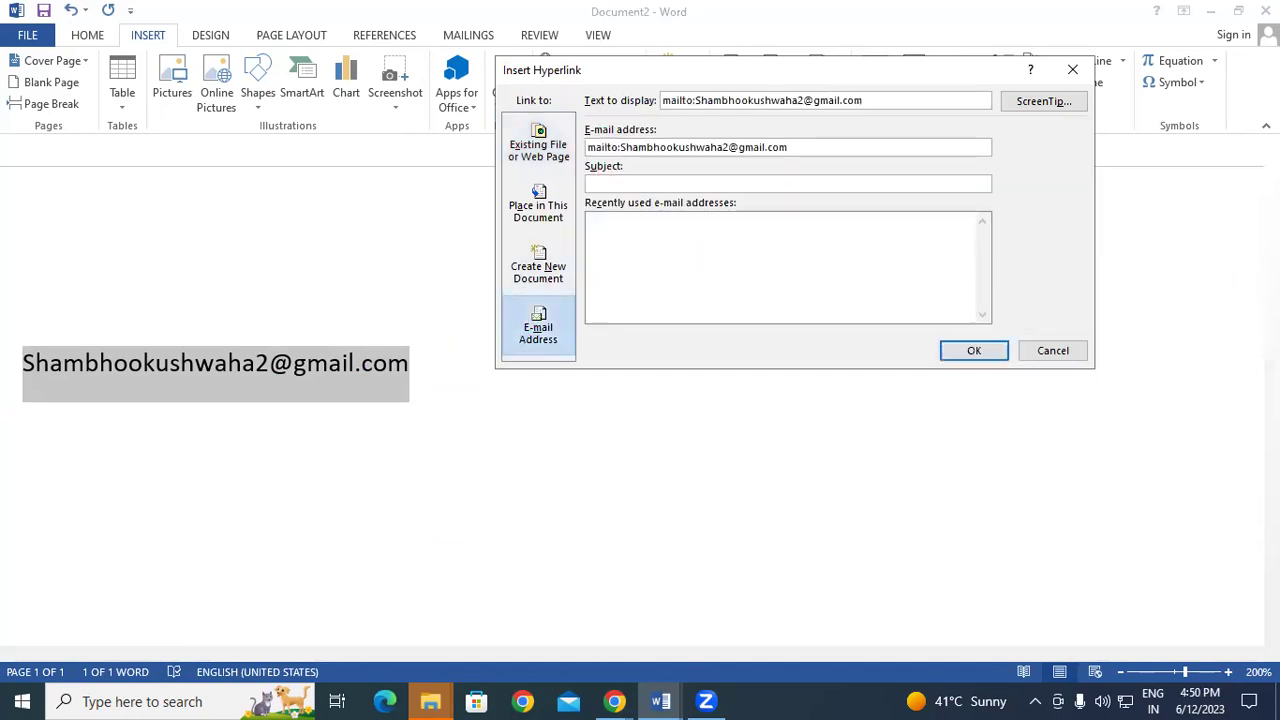
click(996, 352)
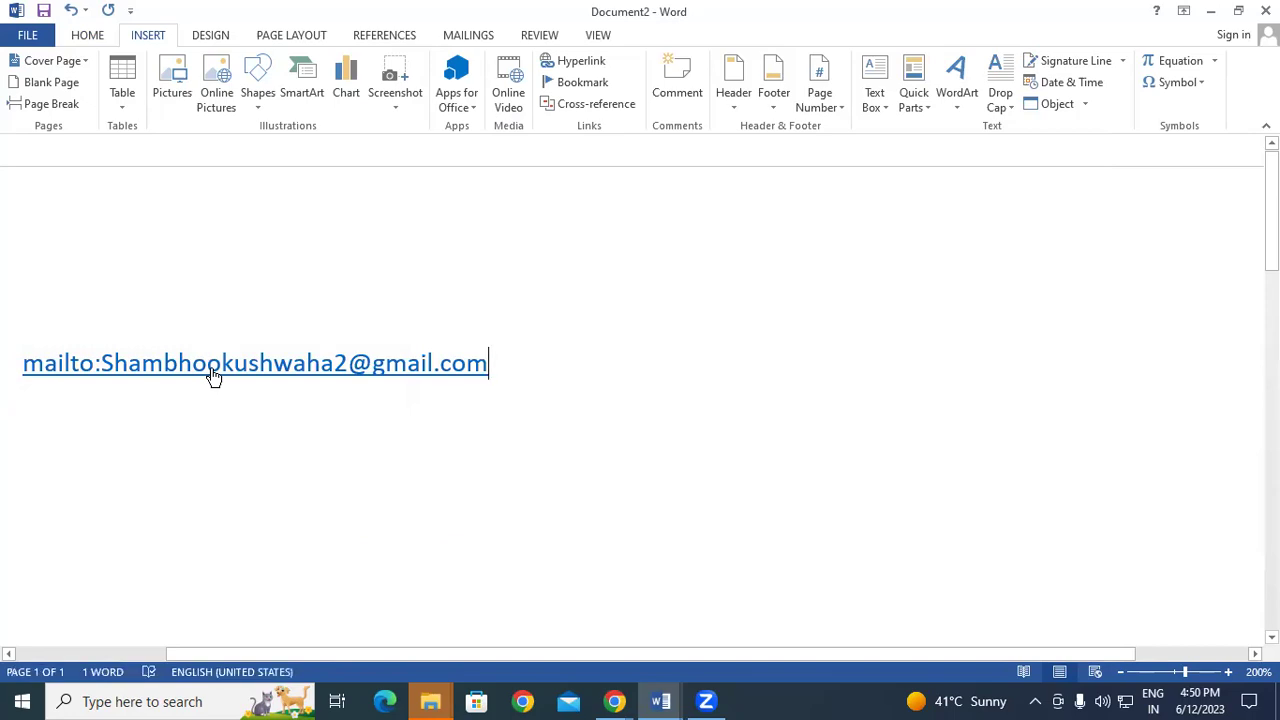
- Open the mailto link in Google Chrome, go to Gmail, and choose the sign-in account
ctrl+click(211, 370)
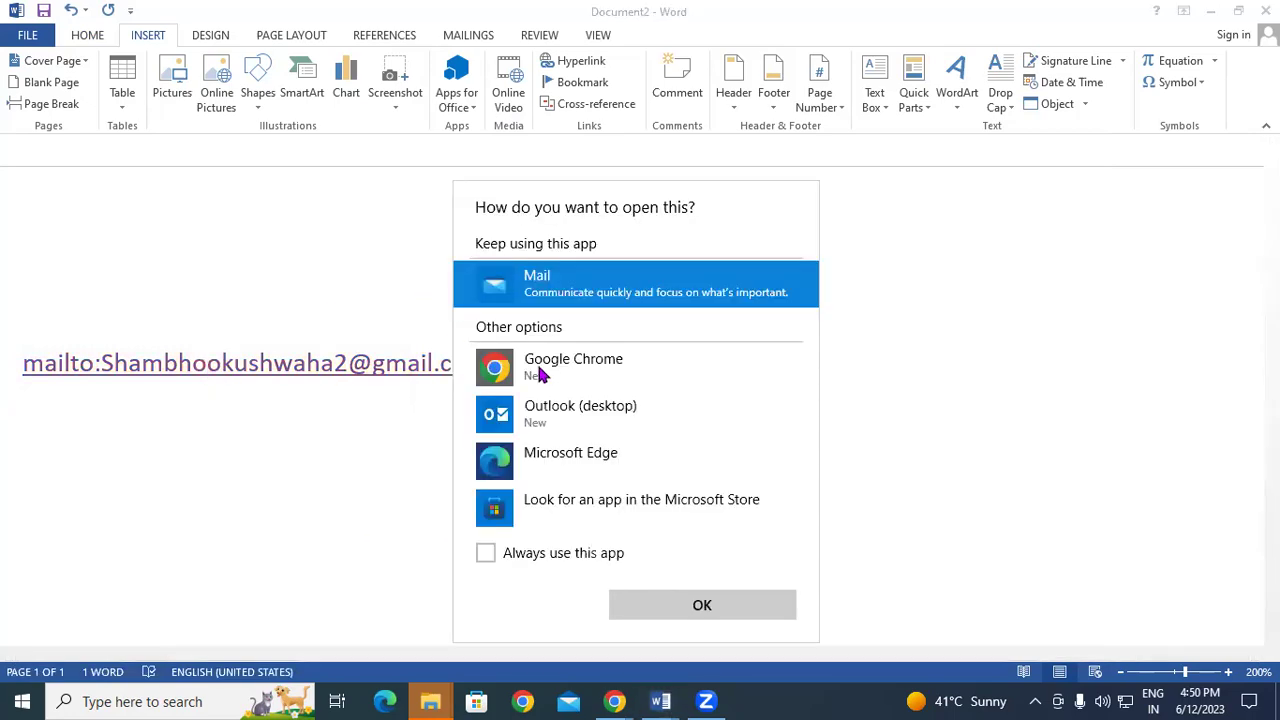
click(540, 373)
click(689, 604)
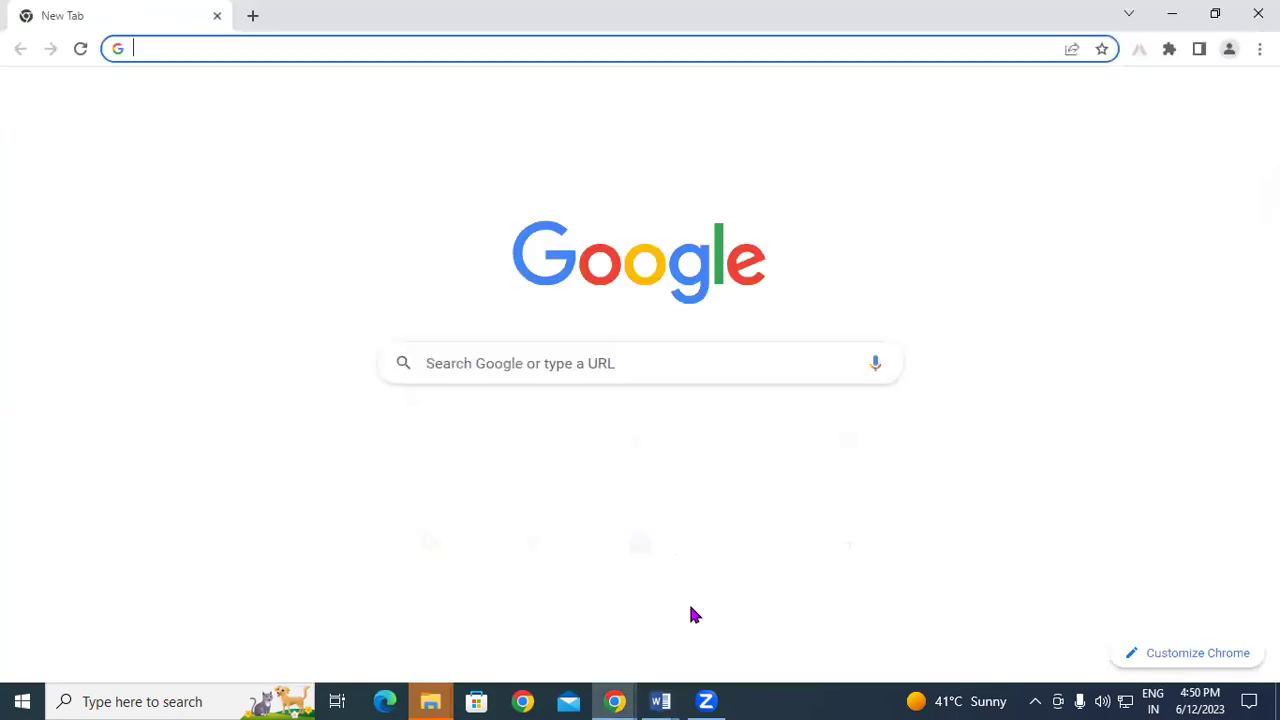
click(1147, 100)
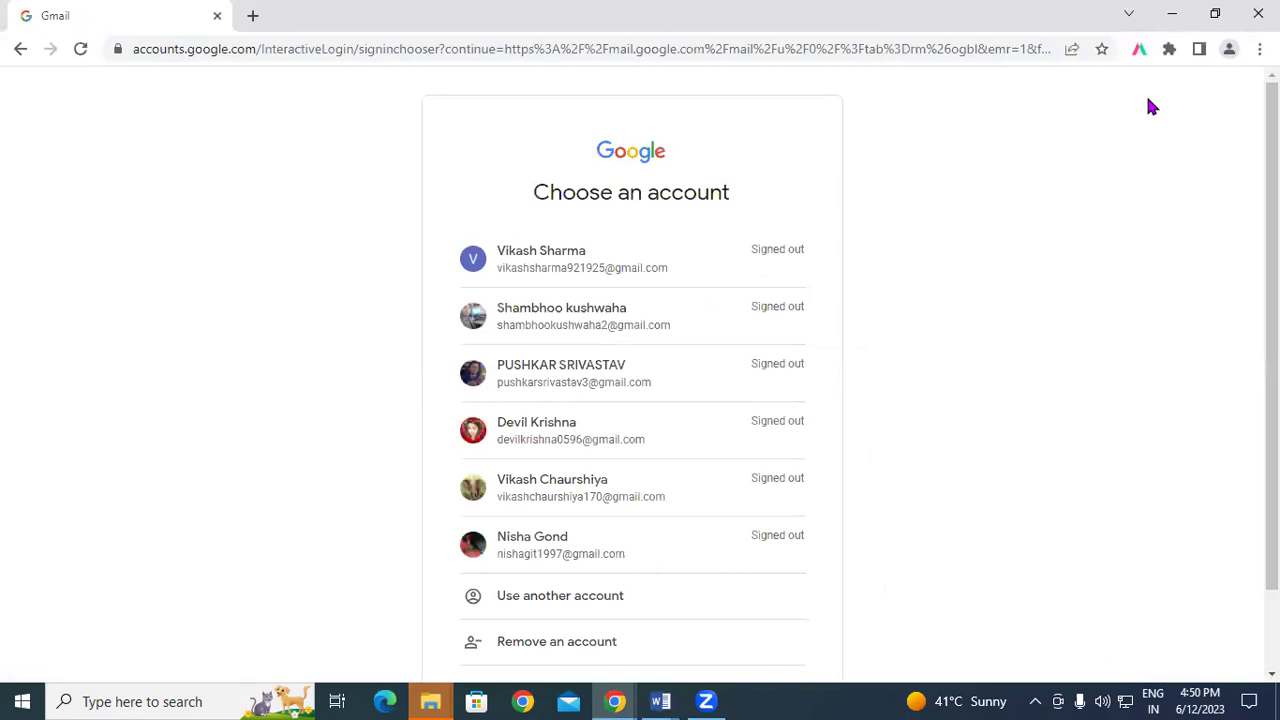
click(570, 315)
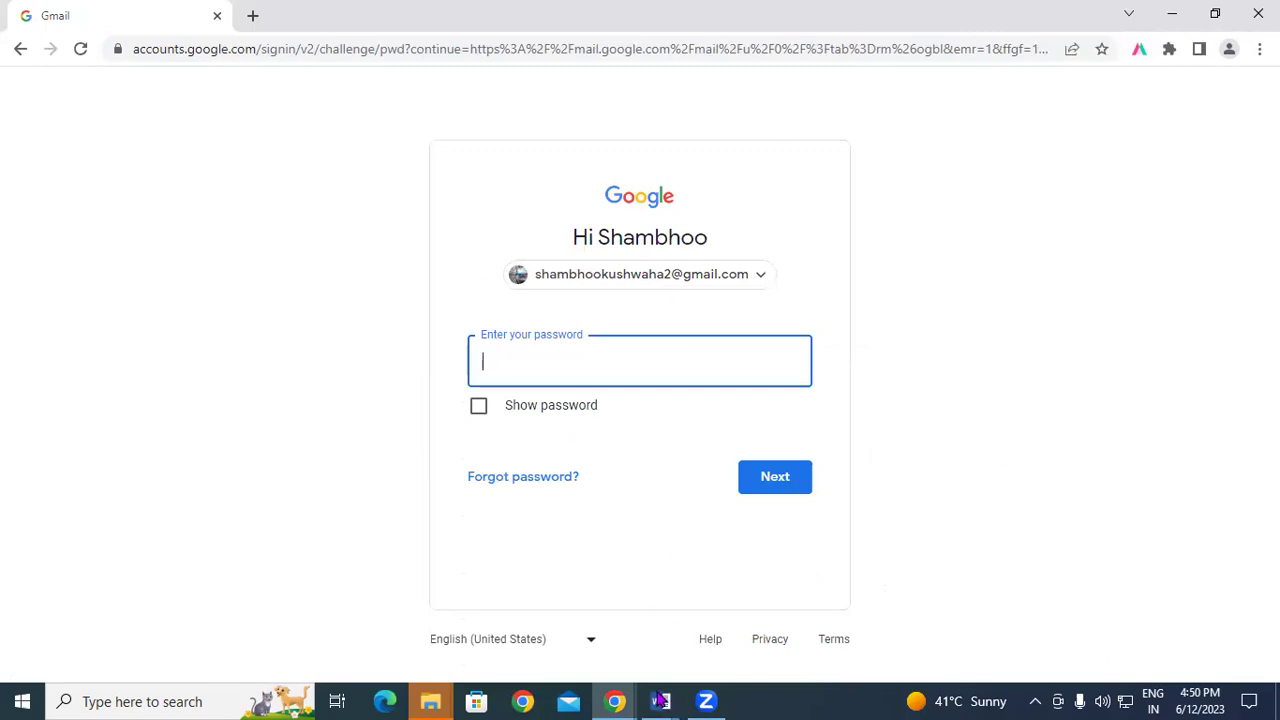
- Return to the Video document and close the hyperlink settings without changes
key(alt+Tab)
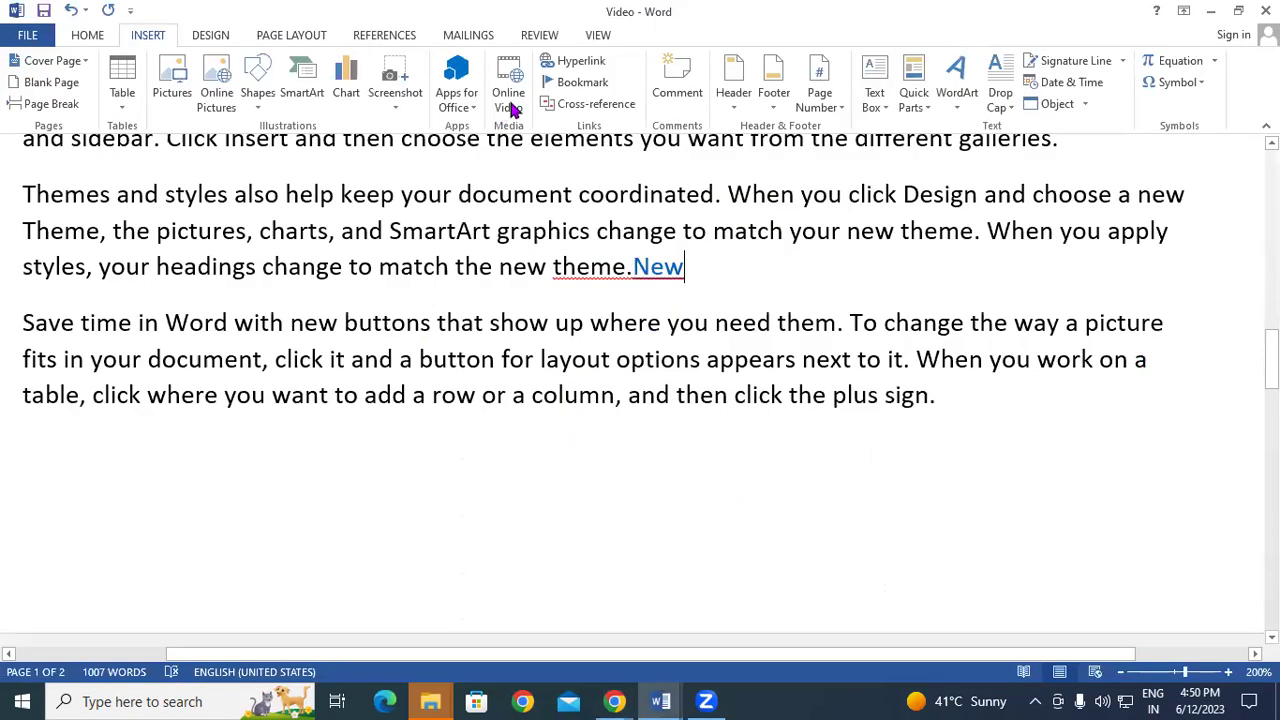
click(560, 60)
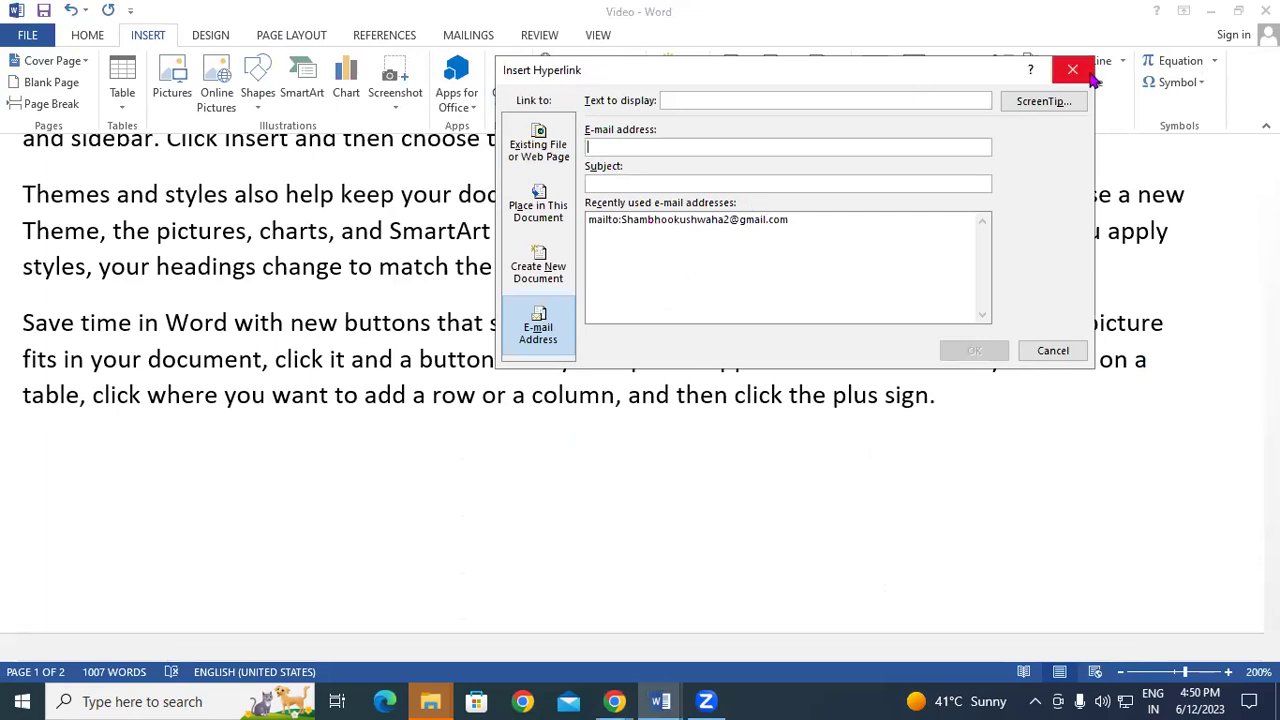
click(1072, 69)
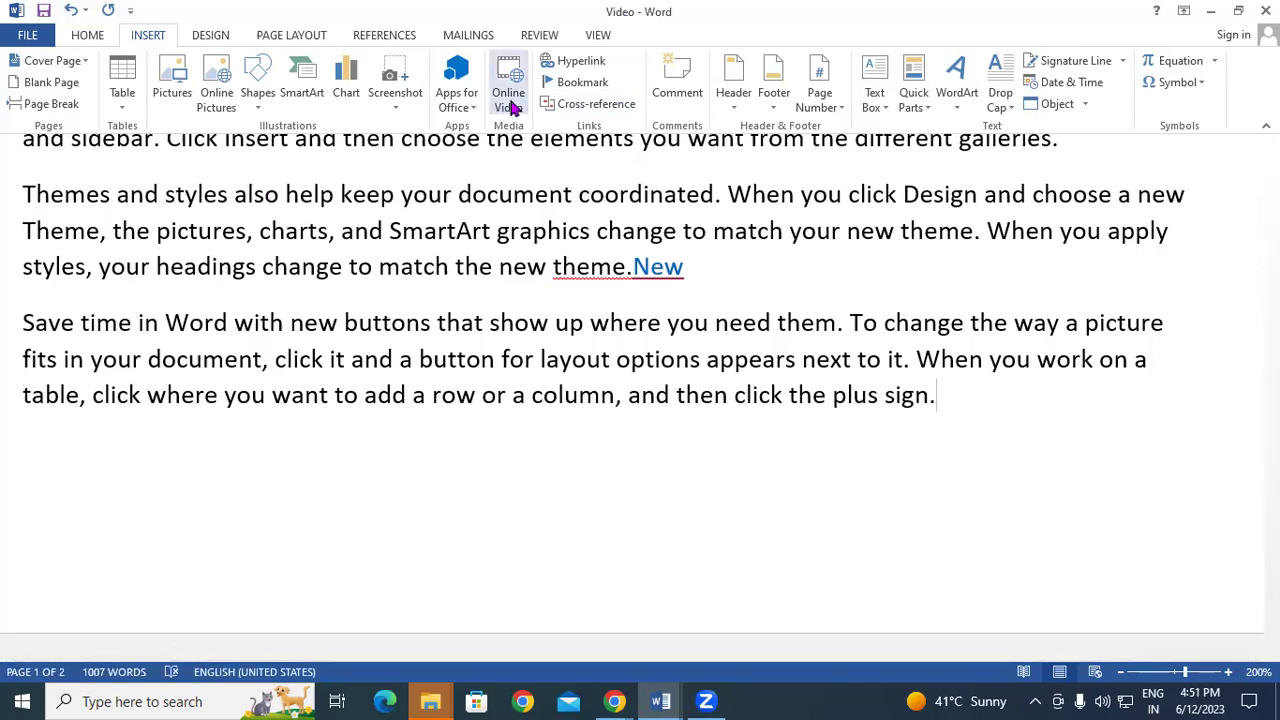
- In the Cross-reference dialog, try Heading and Bookmark reference types, settling on Figure
click(592, 103)
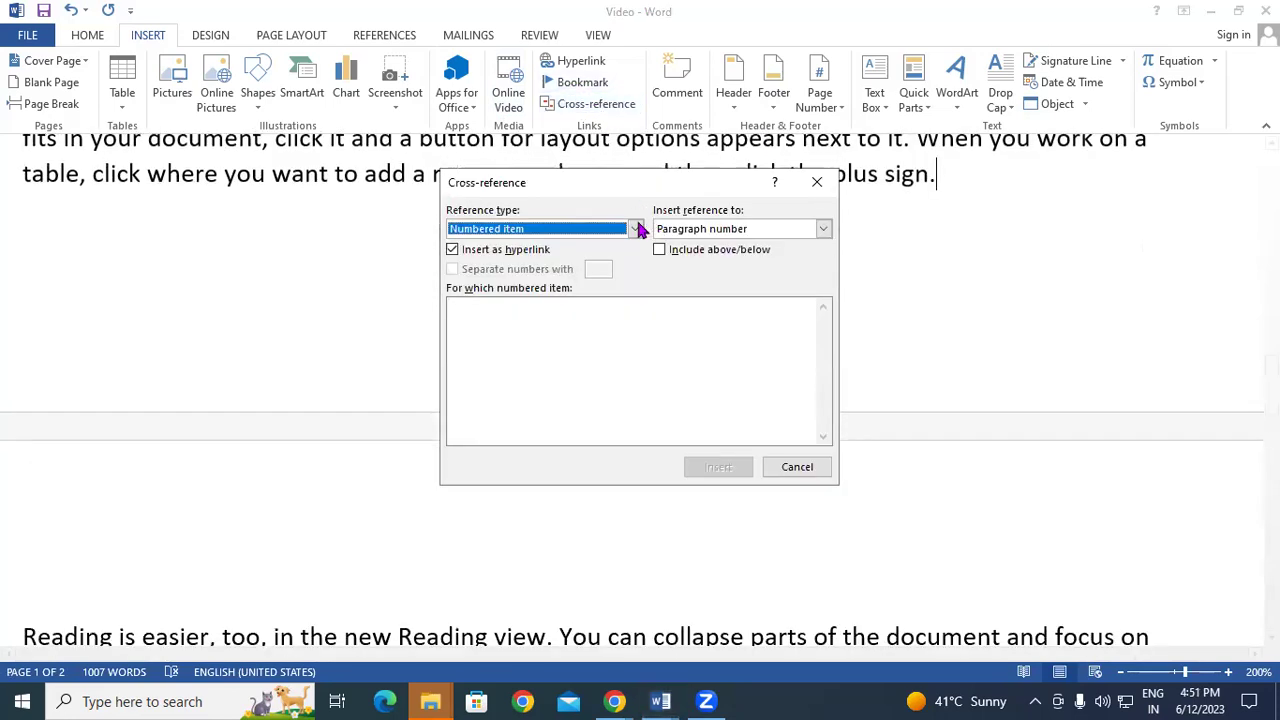
click(634, 228)
click(530, 259)
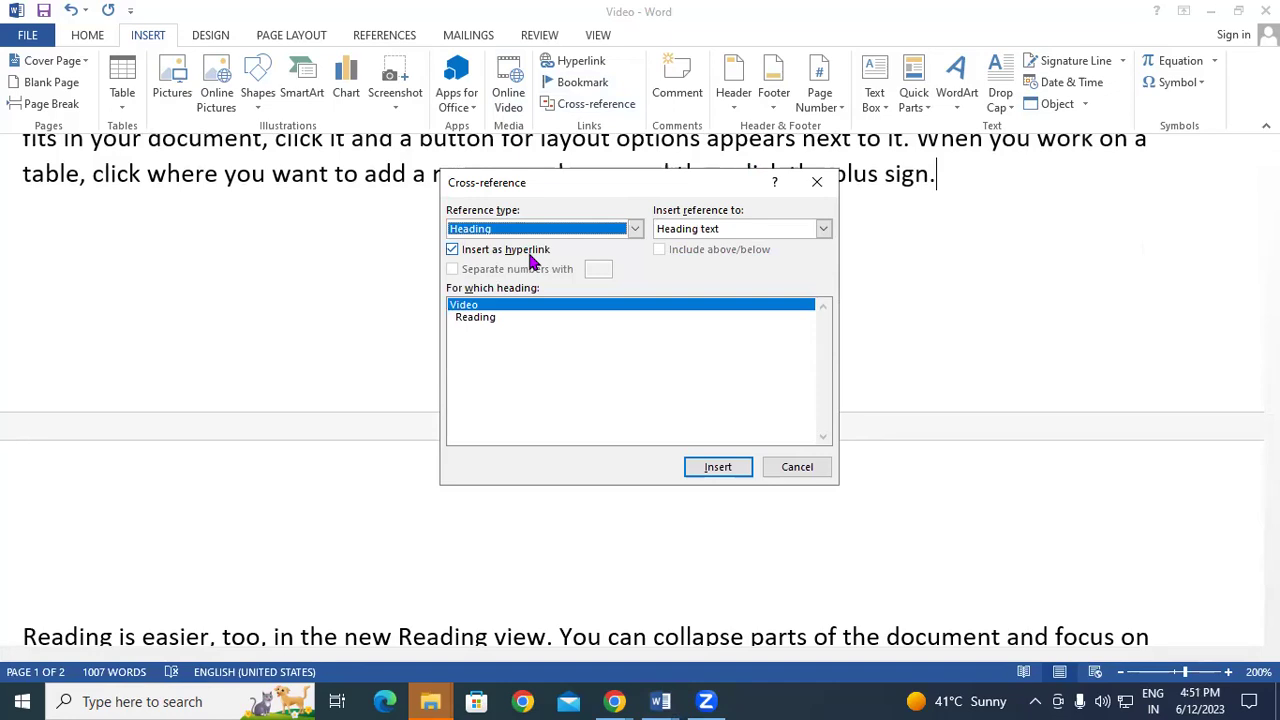
click(592, 230)
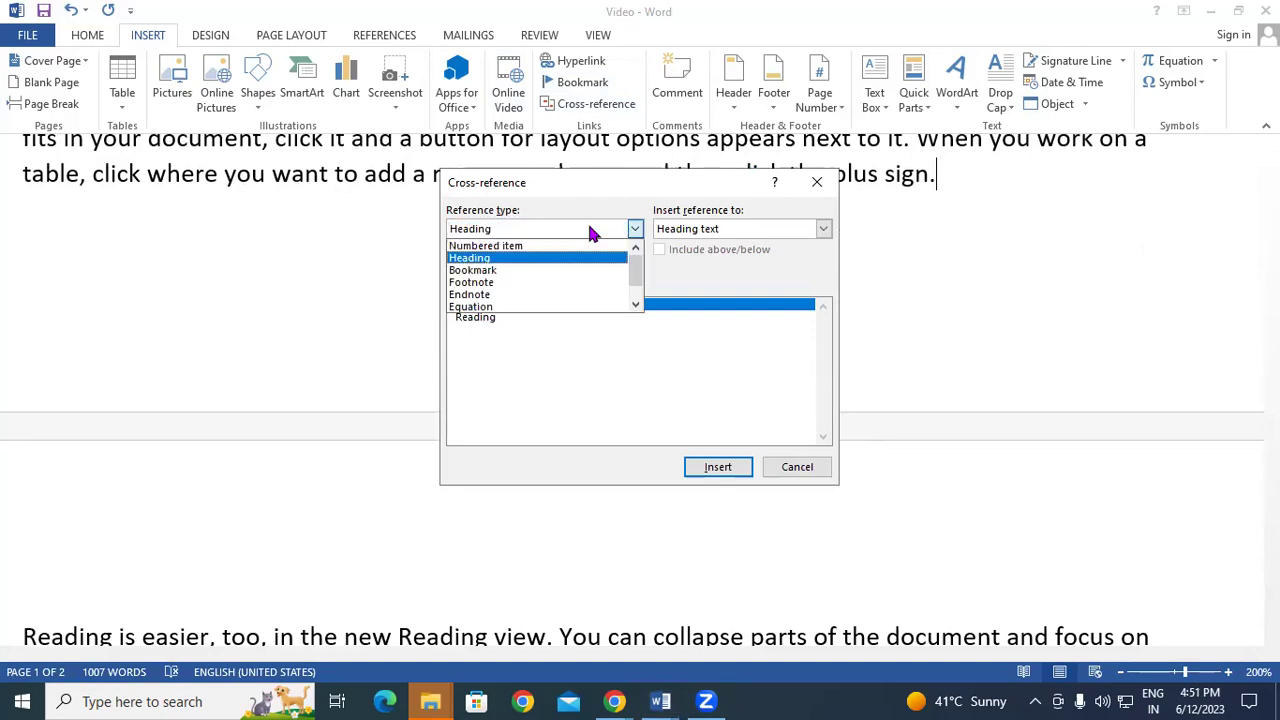
click(528, 270)
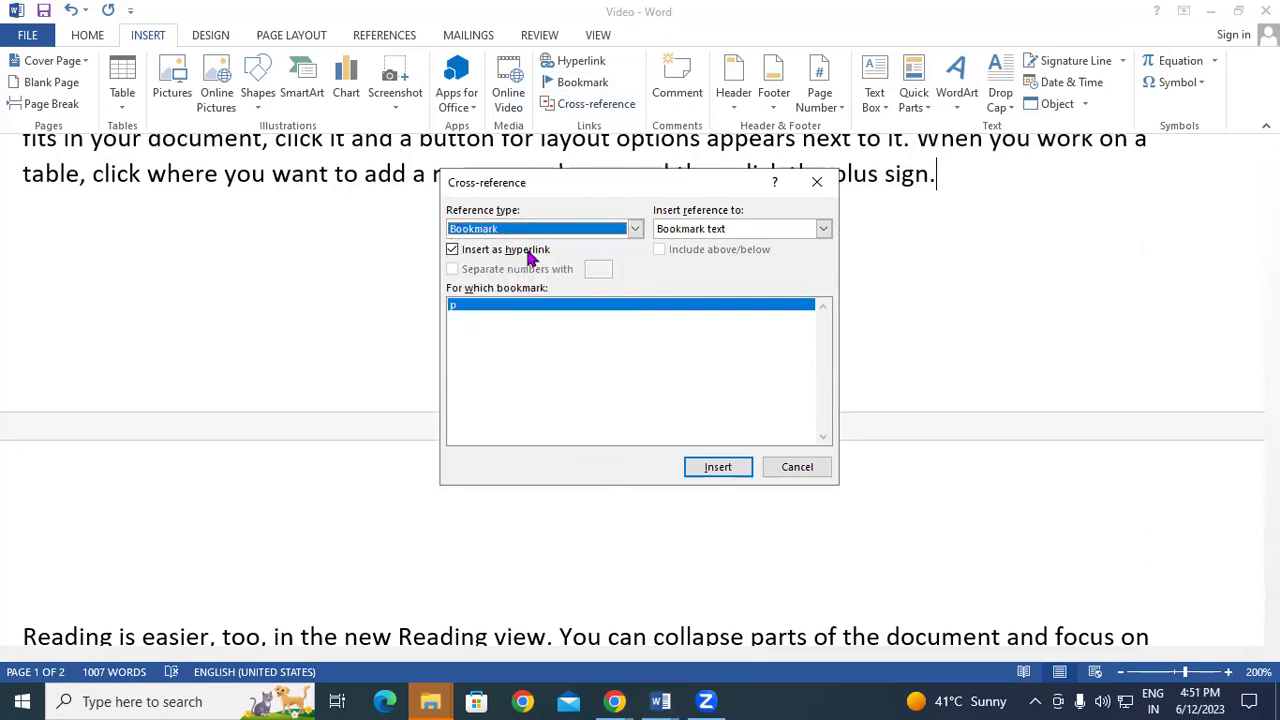
click(552, 230)
scroll(540, 255, down, 1)
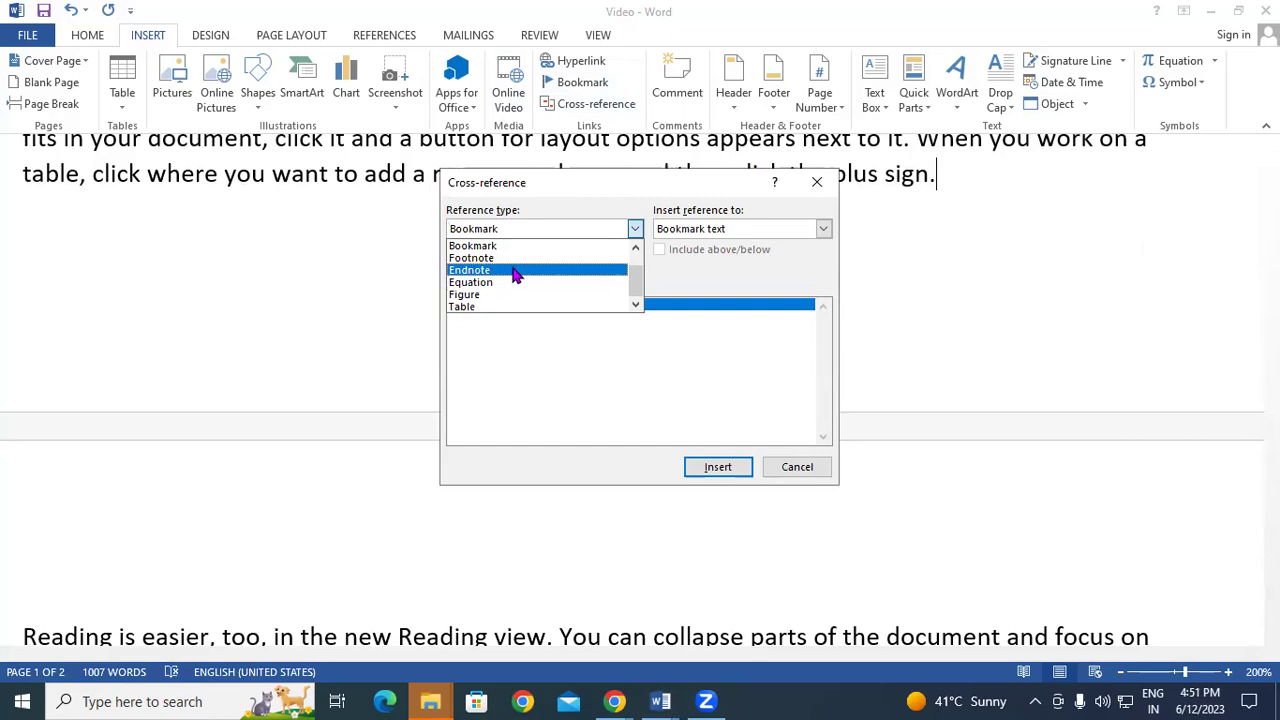
click(494, 295)
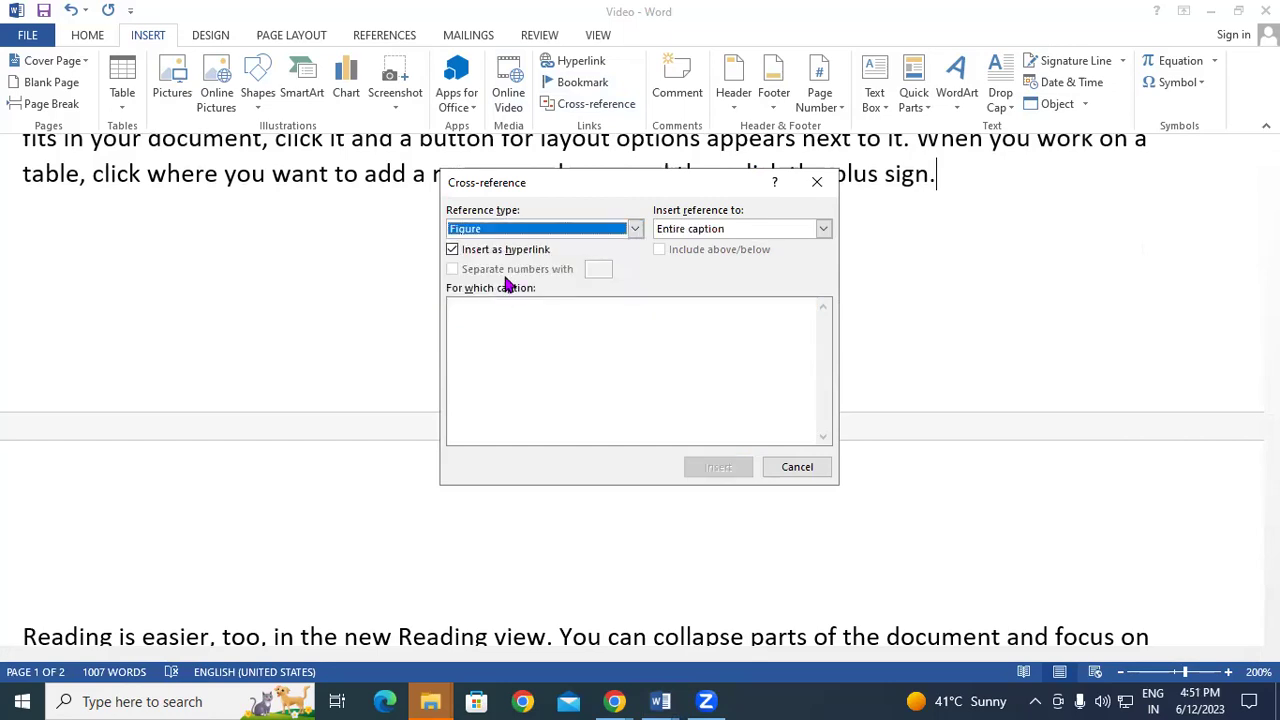